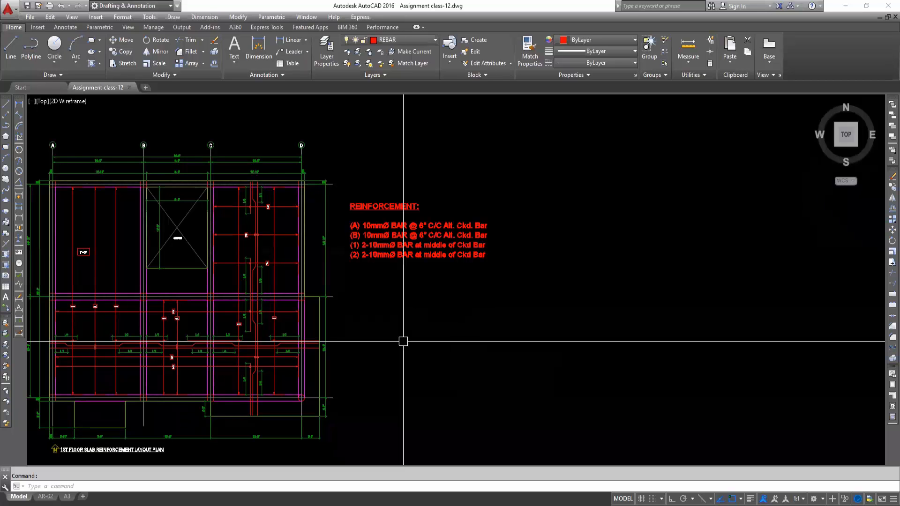
# Copy the whole 1st floor slab reinforcement layout plan with its title to the empty area beyond the reinforcement notes
pyautogui.moveTo(487, 390); pyautogui.dragTo(502, 375, button='middle')
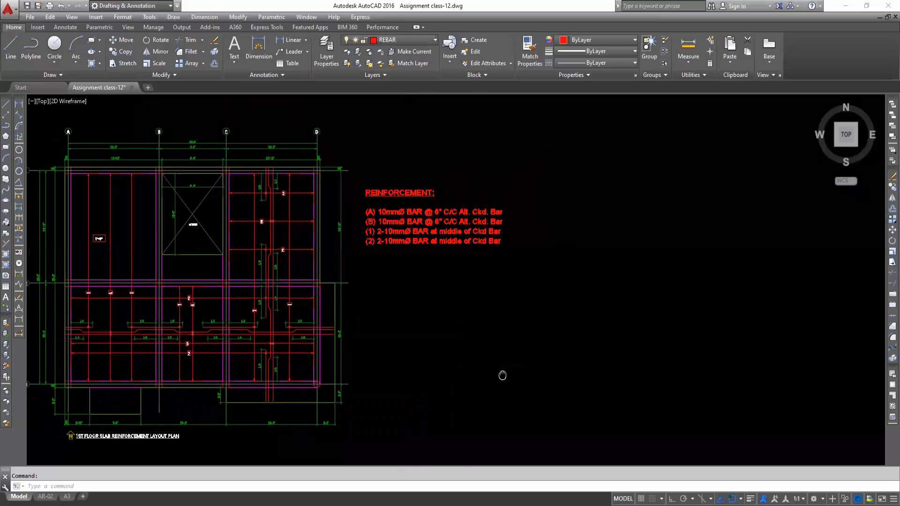
pyautogui.scroll(-4, 478, 367)
pyautogui.scroll(2, 429, 367)
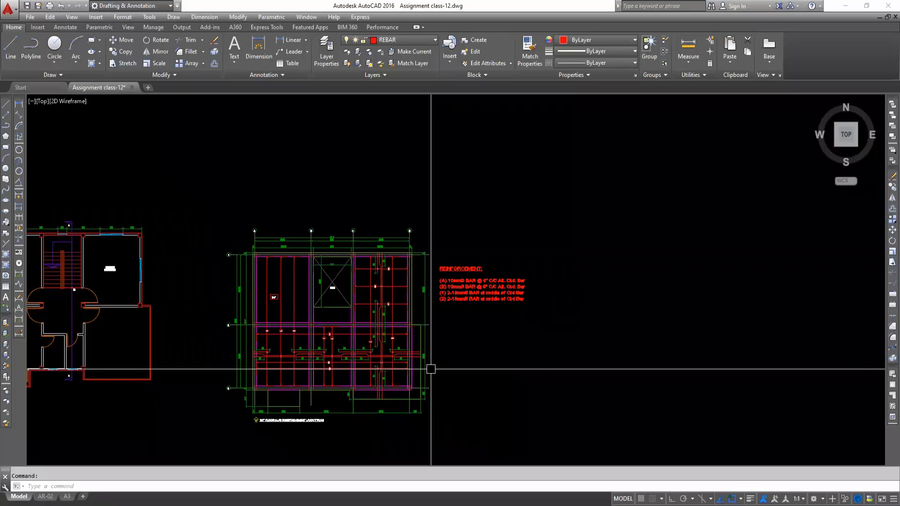
pyautogui.moveTo(431, 370); pyautogui.dragTo(377, 346, button='middle')
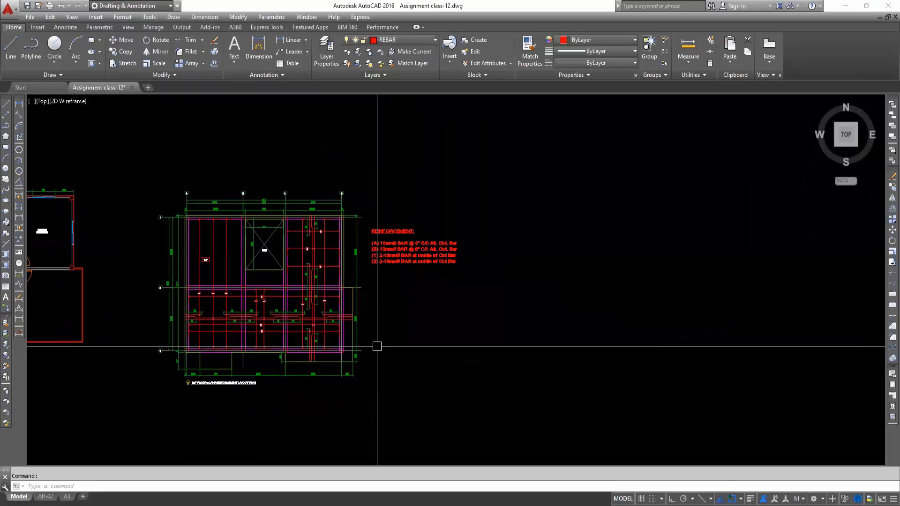
pyautogui.click(377, 346)
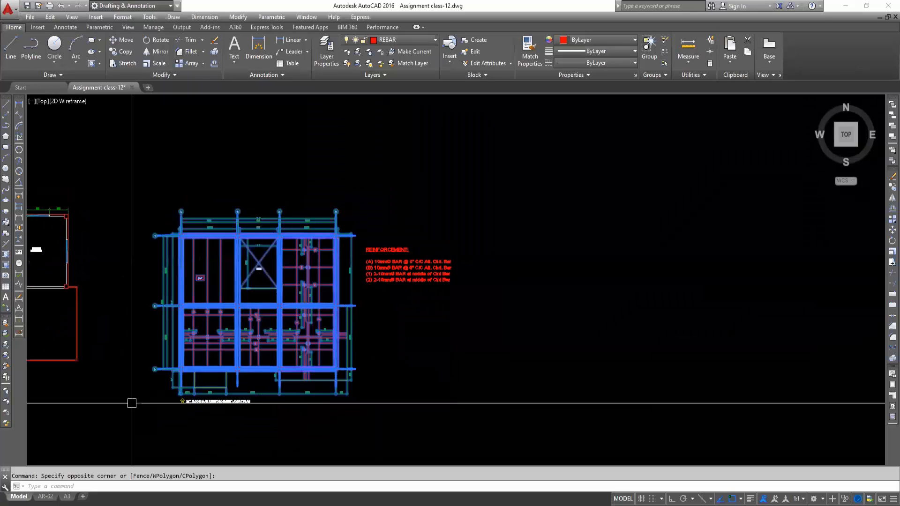
pyautogui.moveTo(228, 410); pyautogui.dragTo(214, 392, button='middle')
pyautogui.write('c')
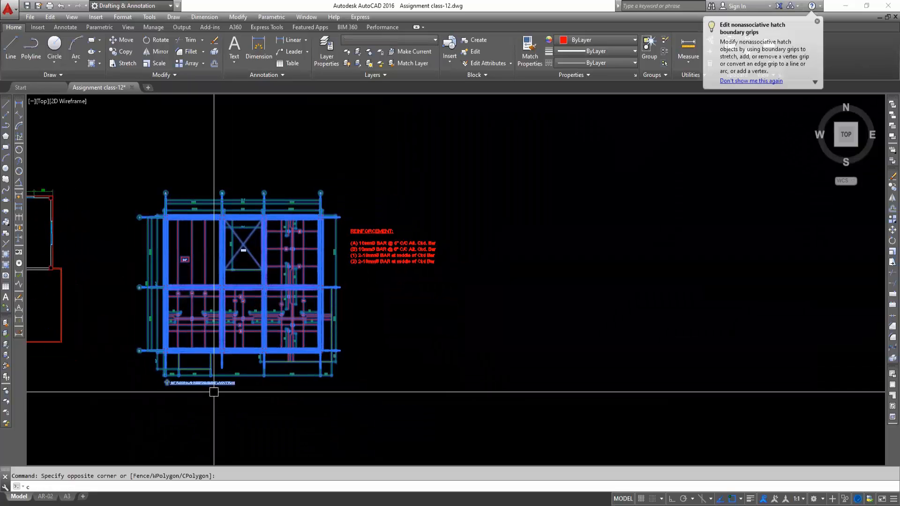
pyautogui.write('o')
pyautogui.press('Return')
pyautogui.click(178, 393)
pyautogui.moveTo(360, 421); pyautogui.dragTo(161, 423, button='middle')
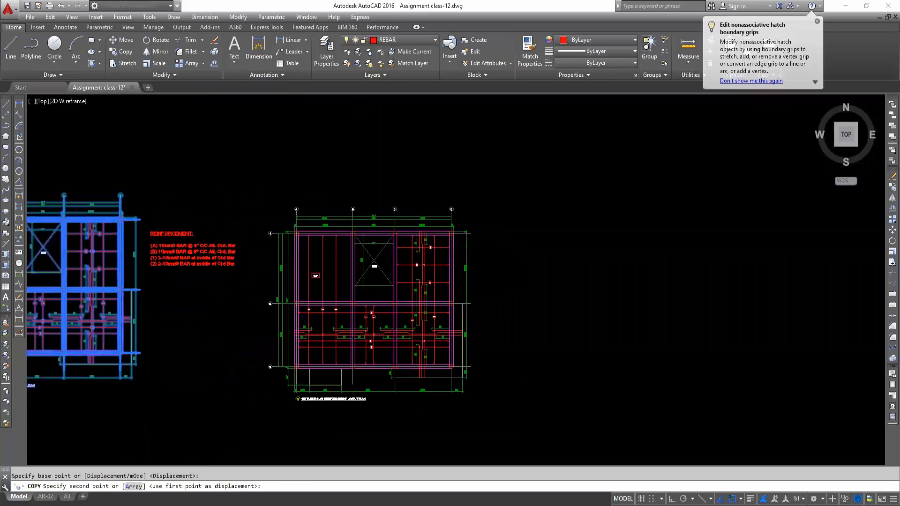
pyautogui.scroll(-4, 329, 420)
pyautogui.click(345, 401)
pyautogui.scroll(5, 371, 378)
pyautogui.press('Escape')
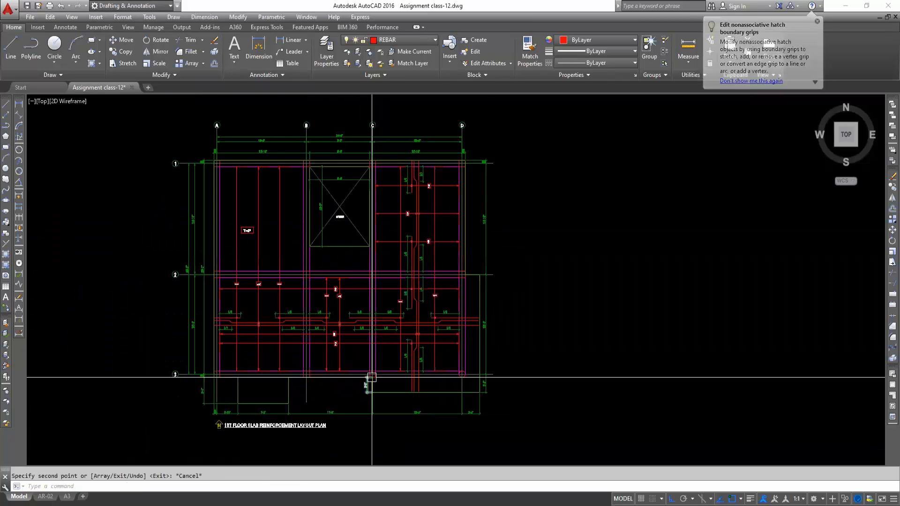
# Erase the reinforcement bars, labels and bar dimensions in the copied plan's panel between grids B–C and 2–3
pyautogui.scroll(2, 371, 377)
pyautogui.click(305, 383)
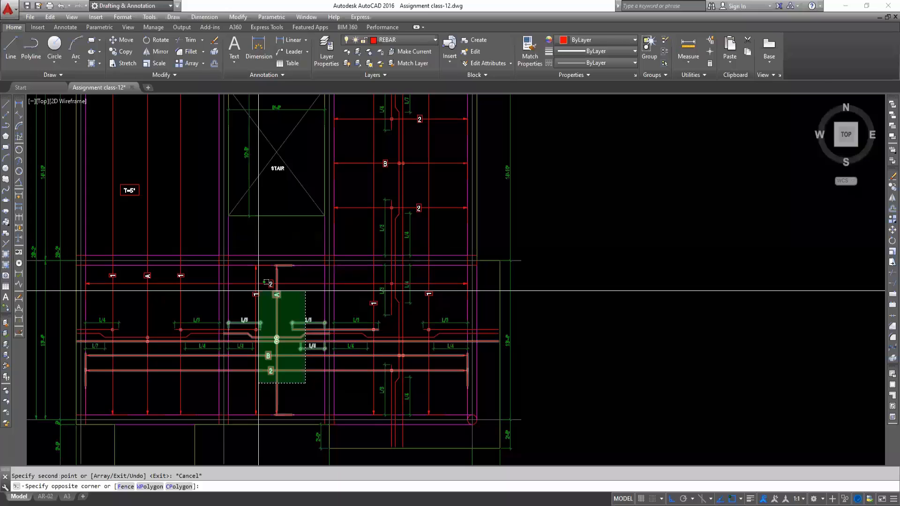
pyautogui.click(258, 291)
pyautogui.write('e')
pyautogui.press('Return')
# Erase the stair opening of the copied plan with its crossed diagonals, STAIR label and inner dimensions
pyautogui.scroll(-5, 290, 321)
pyautogui.scroll(5, 301, 267)
pyautogui.click(264, 381)
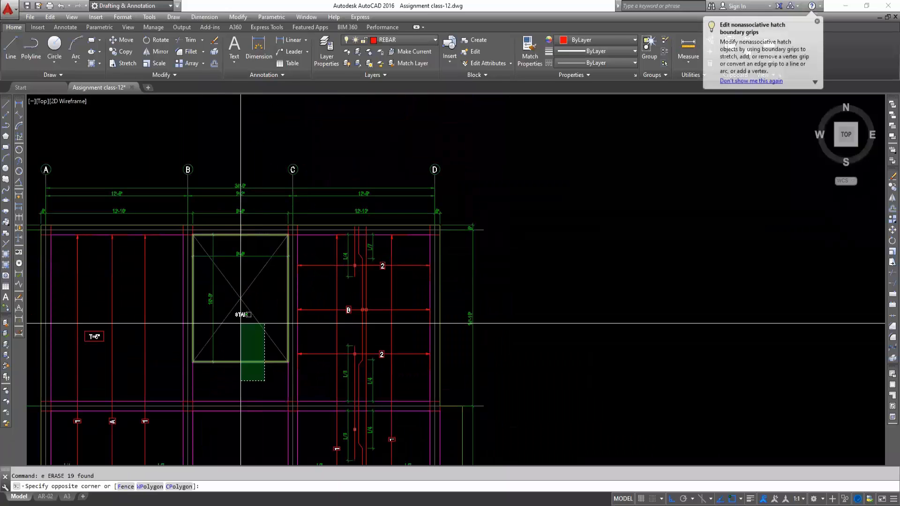
pyautogui.click(192, 234)
pyautogui.write('e')
pyautogui.press('Return')
pyautogui.scroll(-2, 249, 277)
pyautogui.press('Escape')
# Erase all remaining reinforcement bars, bar labels and bar dimensions in the panels between grids C and D
pyautogui.click(287, 149)
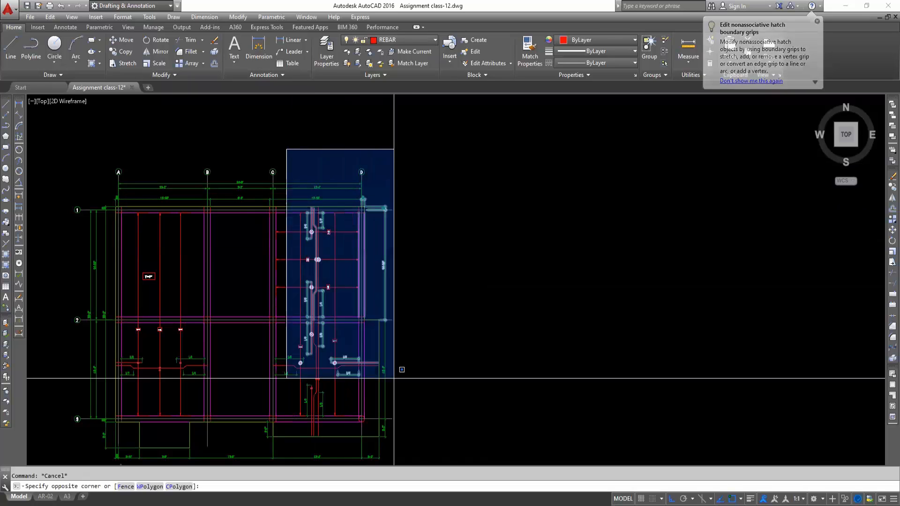
pyautogui.moveTo(394, 378); pyautogui.dragTo(401, 332, button='middle')
pyautogui.click(412, 382)
pyautogui.write('e')
pyautogui.press('Return')
pyautogui.click(336, 324)
pyautogui.click(282, 276)
pyautogui.write('e')
pyautogui.press('Return')
pyautogui.click(333, 233)
pyautogui.click(296, 151)
pyautogui.write('e')
pyautogui.press('Return')
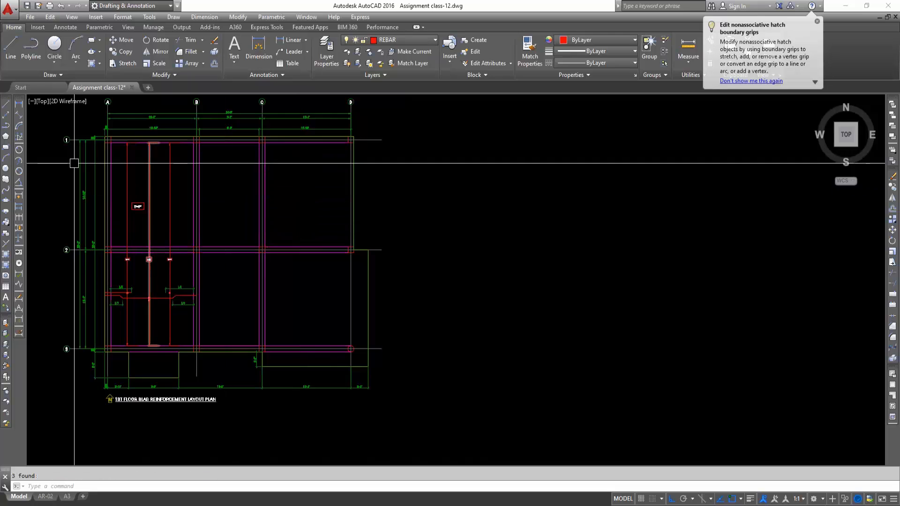
# Erase the straight reinforcement bars, their labels and the slab thickness label in the panels between grids A and B
pyautogui.click(87, 126)
pyautogui.click(196, 351)
pyautogui.write('e')
pyautogui.press('Return')
# Erase the last cranked bar and its spacing dimensions in the panel between grids A–B and 2–3
pyautogui.moveTo(195, 352); pyautogui.dragTo(205, 306, button='middle')
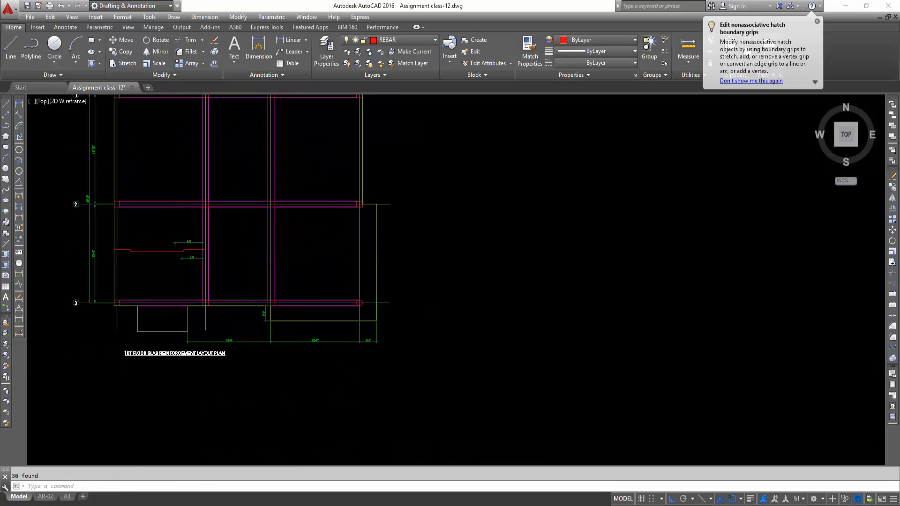
pyautogui.scroll(2, 177, 289)
pyautogui.click(193, 267)
pyautogui.click(145, 179)
pyautogui.write('e')
pyautogui.press('Return')
pyautogui.scroll(-2, 202, 344)
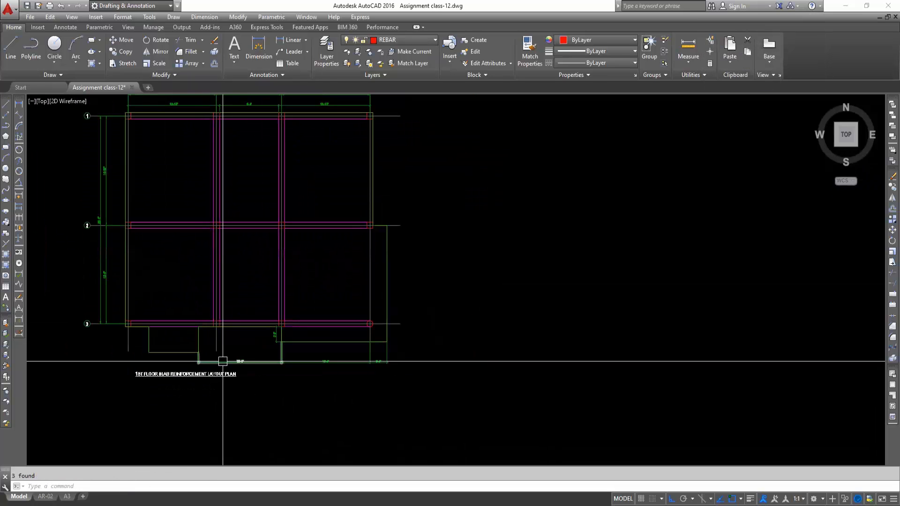
# Erase the projecting slab outline and the leftover dimensions below grid 3
pyautogui.click(274, 362)
pyautogui.write('e')
pyautogui.press('Return')
pyautogui.click(279, 345)
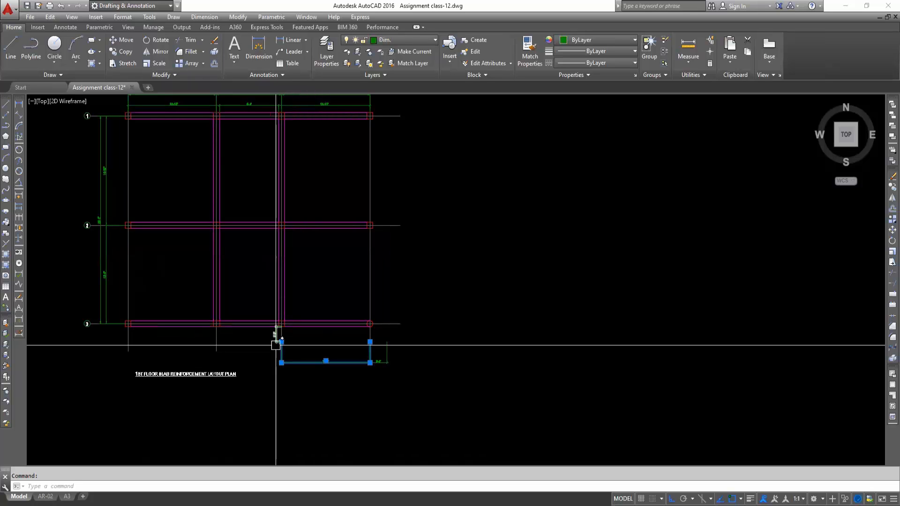
pyautogui.click(398, 341)
pyautogui.click(371, 367)
pyautogui.write('e')
pyautogui.press('Return')
# Draw a rectangle enclosing the stair bay between grids B–C and 1–2, slightly outside its beams
pyautogui.moveTo(272, 175); pyautogui.dragTo(308, 274, button='middle')
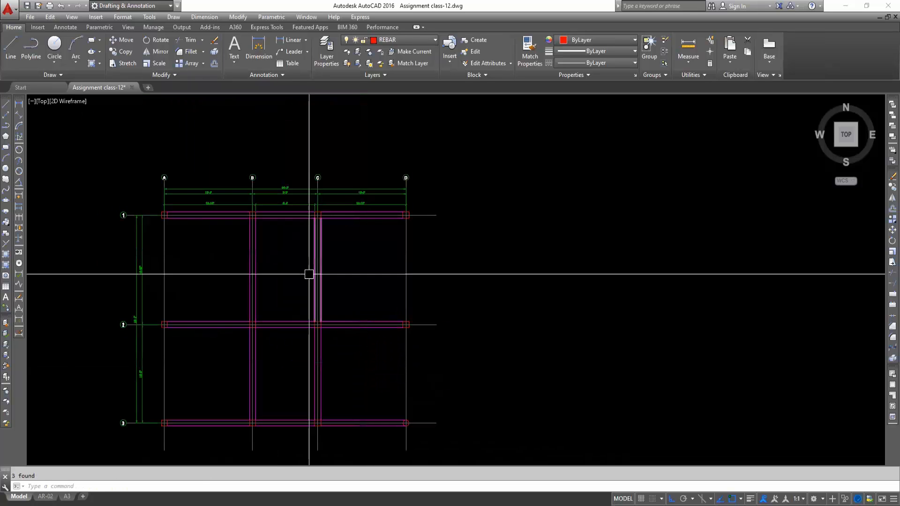
pyautogui.scroll(2, 271, 234)
pyautogui.write('rec')
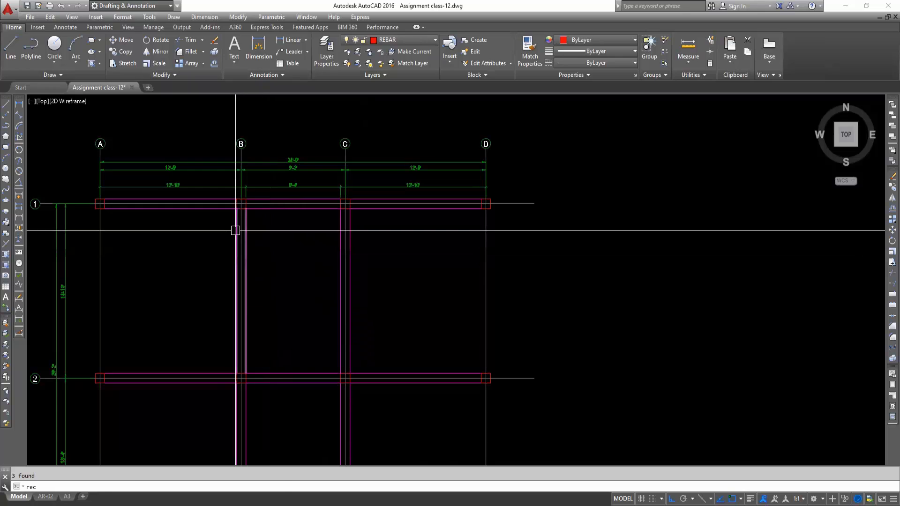
pyautogui.press('Return')
pyautogui.scroll(2, 215, 189)
pyautogui.click(211, 165)
pyautogui.scroll(-2, 358, 346)
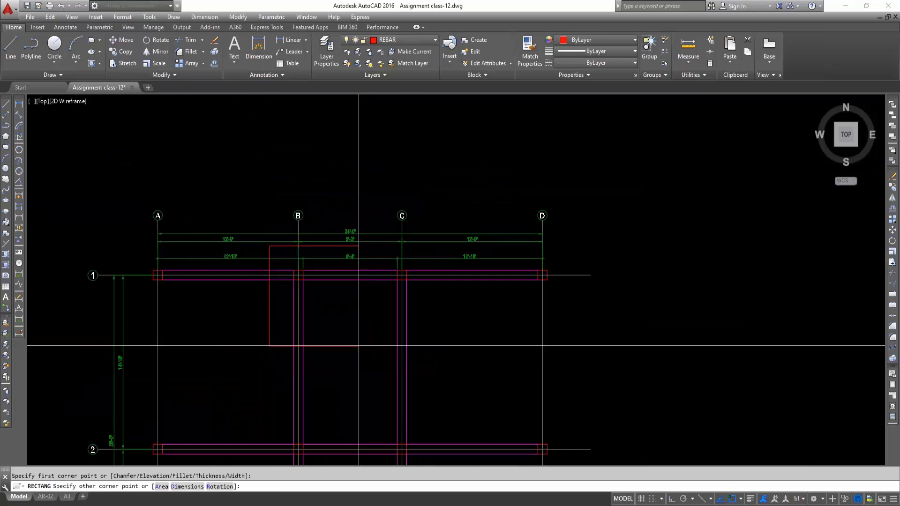
pyautogui.press('Escape')
# Erase the beams between grids C and D on grid lines 1 and 2
pyautogui.moveTo(455, 386); pyautogui.dragTo(432, 367, button='middle')
pyautogui.click(432, 367)
pyautogui.write('e')
pyautogui.press('Return')
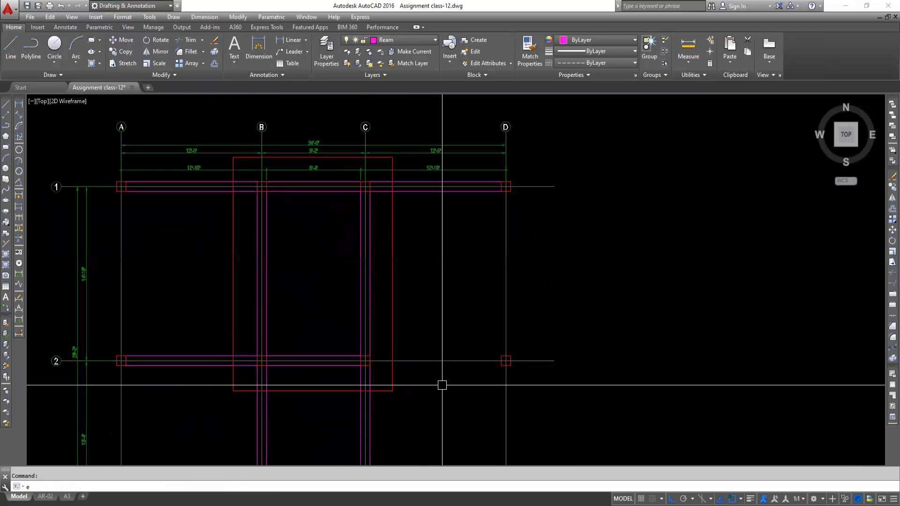
pyautogui.moveTo(429, 200); pyautogui.dragTo(394, 273, button='middle')
pyautogui.click(392, 264)
pyautogui.press('Delete')
pyautogui.scroll(-4, 387, 255)
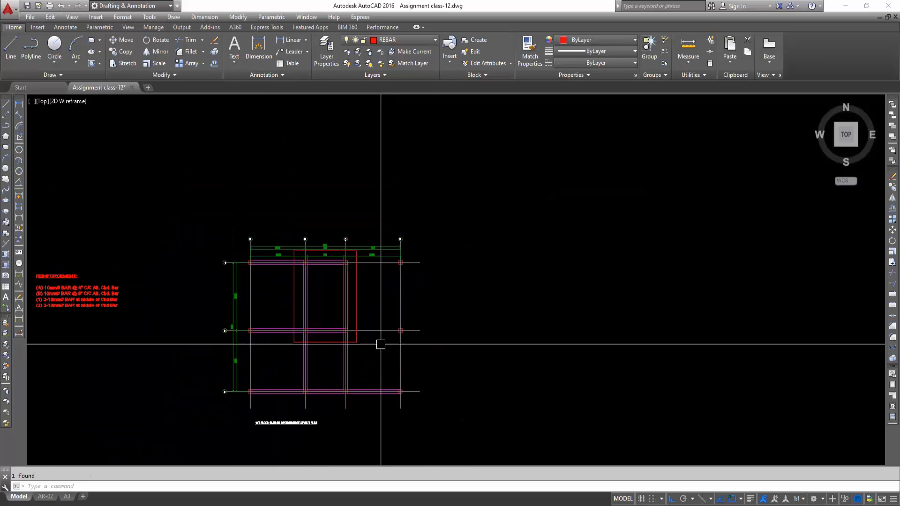
# Erase the beams on grids B and C between grid lines 2 and 3, and the grid 2 beam between A and B
pyautogui.scroll(5, 378, 345)
pyautogui.click(311, 357)
pyautogui.press('Delete')
pyautogui.click(153, 294)
pyautogui.press('Delete')
# Explode the grouped grid and column objects along grid A of the copied plan
pyautogui.scroll(-2, 172, 320)
pyautogui.moveTo(172, 320); pyautogui.dragTo(186, 342, button='middle')
pyautogui.click(124, 257)
pyautogui.write('x')
pyautogui.press('Return')
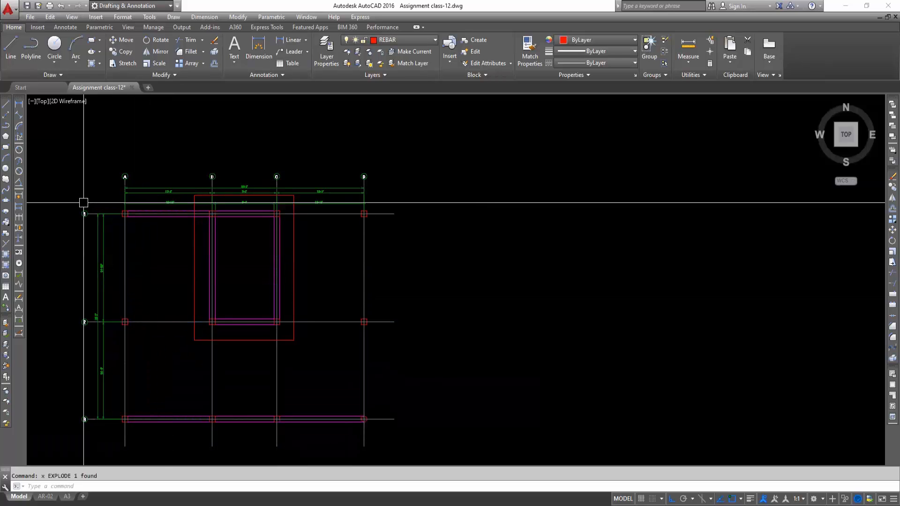
pyautogui.click(119, 206)
pyautogui.scroll(-2, 148, 305)
pyautogui.click(134, 382)
pyautogui.write('x')
pyautogui.press('Return')
# Explode the remaining grouped objects along grid 3 and on the grid C–D side of the plan
pyautogui.click(79, 367)
pyautogui.click(350, 392)
pyautogui.write('x')
pyautogui.press('Return')
pyautogui.click(263, 207)
pyautogui.click(323, 457)
pyautogui.write('x')
pyautogui.press('Return')
# Erase the columns and the grid bubble on grid D
pyautogui.scroll(6, 291, 313)
pyautogui.scroll(-8, 281, 318)
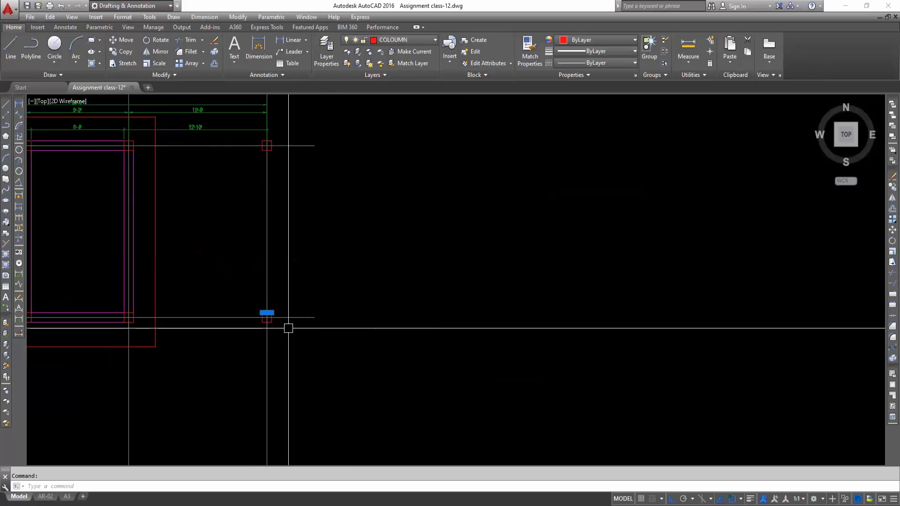
pyautogui.press('Escape')
pyautogui.click(309, 202)
pyautogui.click(366, 387)
pyautogui.write('e')
pyautogui.press('Return')
# Erase grid line 3 with its bubble, columns and beams
pyautogui.click(116, 351)
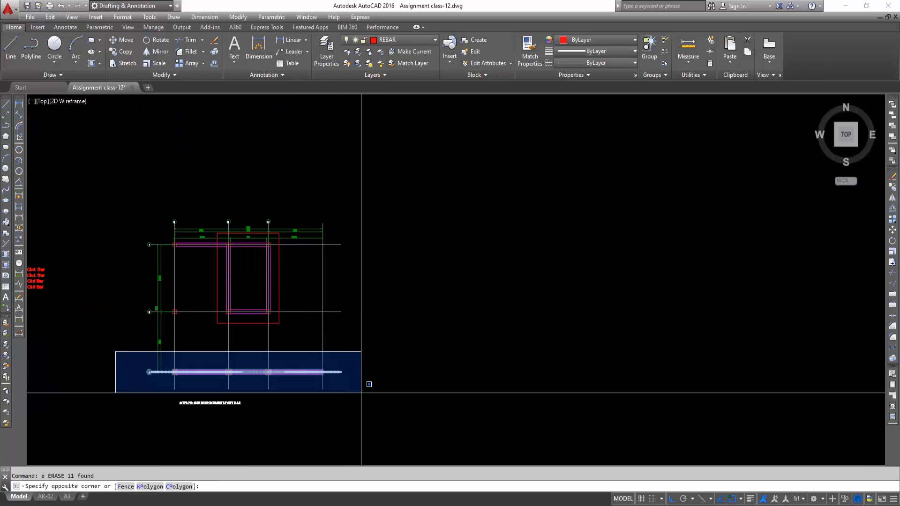
pyautogui.click(361, 391)
pyautogui.press('Return')
# Erase the bubbles, columns and vertical dimensions around grid A, plus the 12'-10" dimension and lower beam line between A and B
pyautogui.click(117, 211)
pyautogui.click(188, 365)
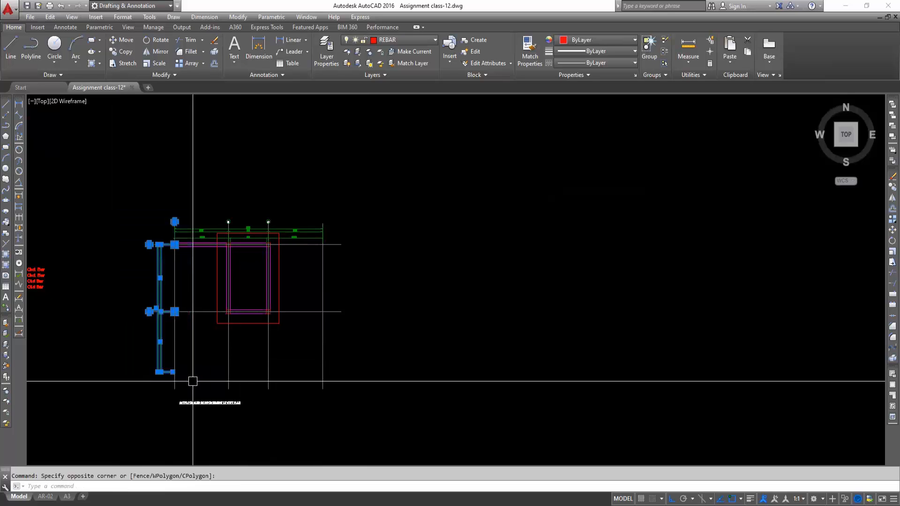
pyautogui.press('Return')
pyautogui.scroll(5, 184, 241)
pyautogui.click(172, 196)
pyautogui.click(147, 217)
pyautogui.press('Return')
pyautogui.click(193, 252)
pyautogui.press('Return')
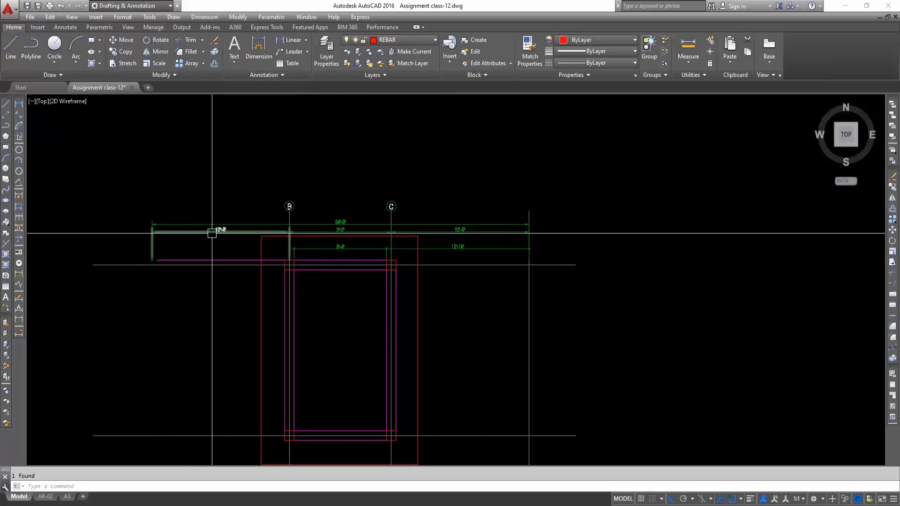
# Erase the overall dimension, the dimensions outside the B–C bay, and grid lines 1 and D
pyautogui.press('Return')
pyautogui.click(223, 213)
pyautogui.click(209, 248)
pyautogui.press('e')
pyautogui.press('Return')
pyautogui.scroll(-2, 235, 263)
pyautogui.moveTo(407, 253); pyautogui.dragTo(307, 225, button='middle')
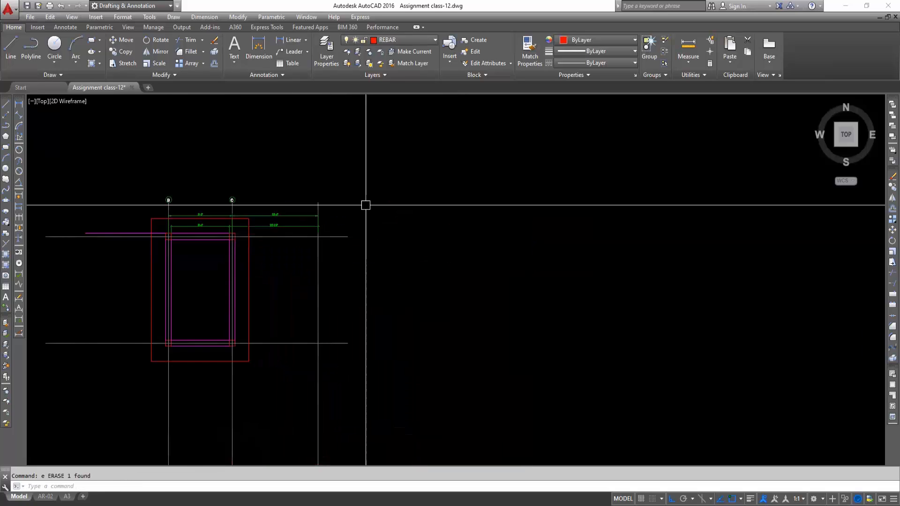
pyautogui.scroll(2, 367, 205)
pyautogui.click(368, 169)
pyautogui.click(274, 304)
pyautogui.press('Return')
# Undo the recent erasures of the grid A, 1 and 2 bubbles, columns, dimensions, grid lines and beam line
pyautogui.scroll(-2, 281, 326)
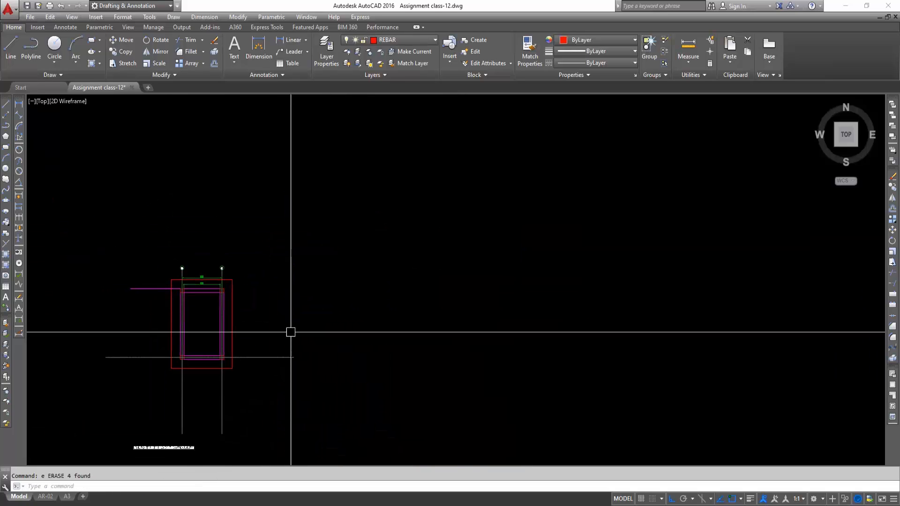
pyautogui.hotkey('ctrl', 'z')
pyautogui.hotkey('ctrl', 'z')
pyautogui.scroll(-2, 233, 326)
pyautogui.moveTo(233, 326); pyautogui.dragTo(307, 308, button='middle')
pyautogui.hotkey('ctrl', 'z')
pyautogui.hotkey('ctrl', 'z')
pyautogui.hotkey('ctrl', 'z')
pyautogui.hotkey('ctrl', 'z')
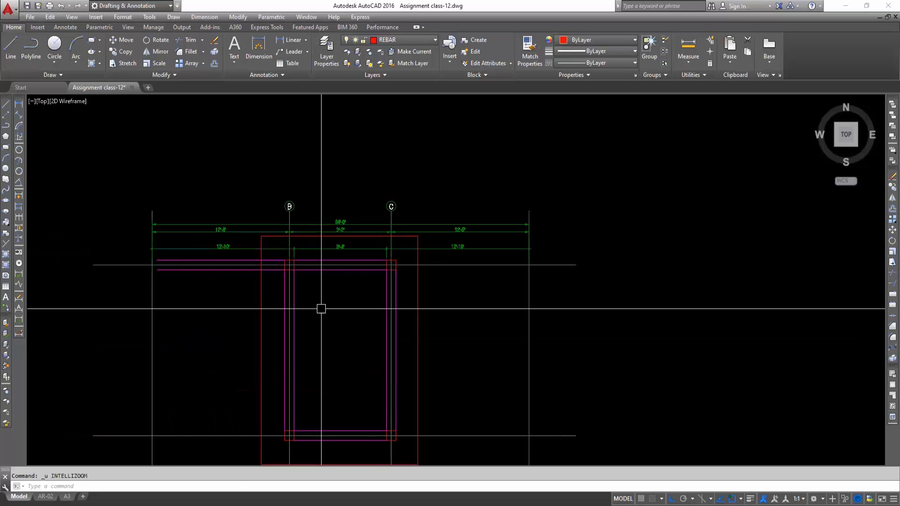
pyautogui.hotkey('ctrl', 'z')
pyautogui.hotkey('ctrl', 'z')
pyautogui.scroll(4, 146, 276)
pyautogui.press('Escape')
# Erase the overall vertical dimension beside grid A
pyautogui.click(197, 268)
pyautogui.click(137, 289)
pyautogui.write('e')
pyautogui.press('Return')
# Erase the vertical grid lines and the horizontal dimensions outside the B–C bay, keeping the 9'-2" and 8'-4" dimensions
pyautogui.moveTo(204, 358); pyautogui.dragTo(204, 342, button='middle')
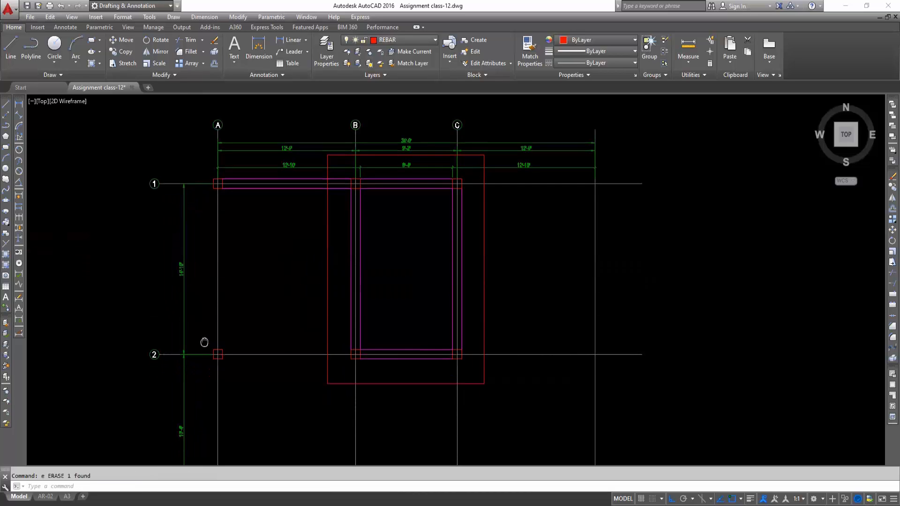
pyautogui.moveTo(608, 119); pyautogui.dragTo(348, 134, button='middle')
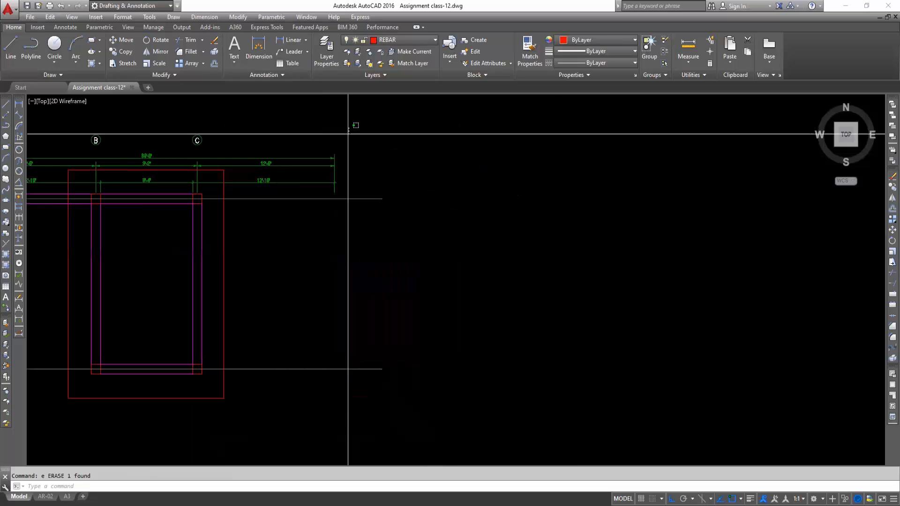
pyautogui.hotkey('ctrl', 'z')
pyautogui.click(220, 161)
pyautogui.click(191, 200)
pyautogui.press('Delete')
pyautogui.click(241, 121)
pyautogui.press('Escape')
pyautogui.moveTo(350, 213); pyautogui.dragTo(311, 271, button='middle')
pyautogui.scroll(2, 312, 272)
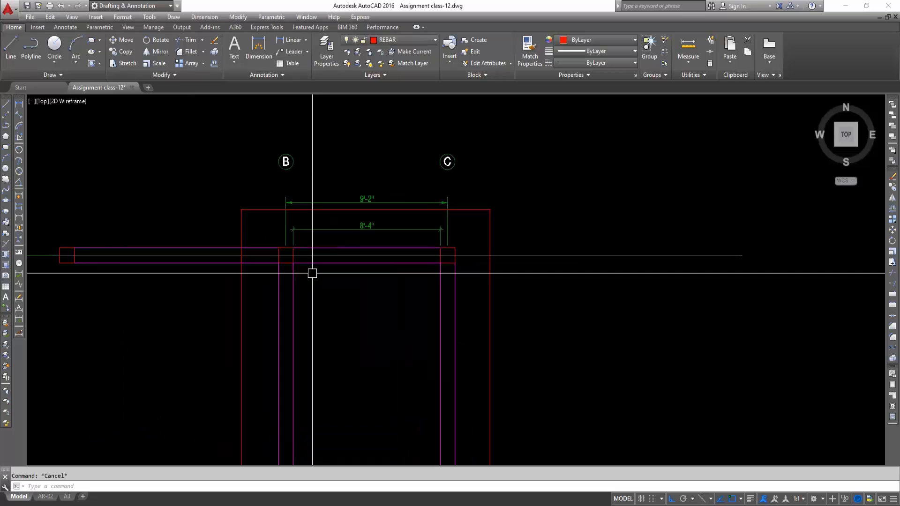
# Draw a vertical line from bubble B down past the lower edge of the bay
pyautogui.write('l')
pyautogui.press('Return')
pyautogui.scroll(2, 292, 225)
pyautogui.click(305, 224)
pyautogui.scroll(-4, 327, 370)
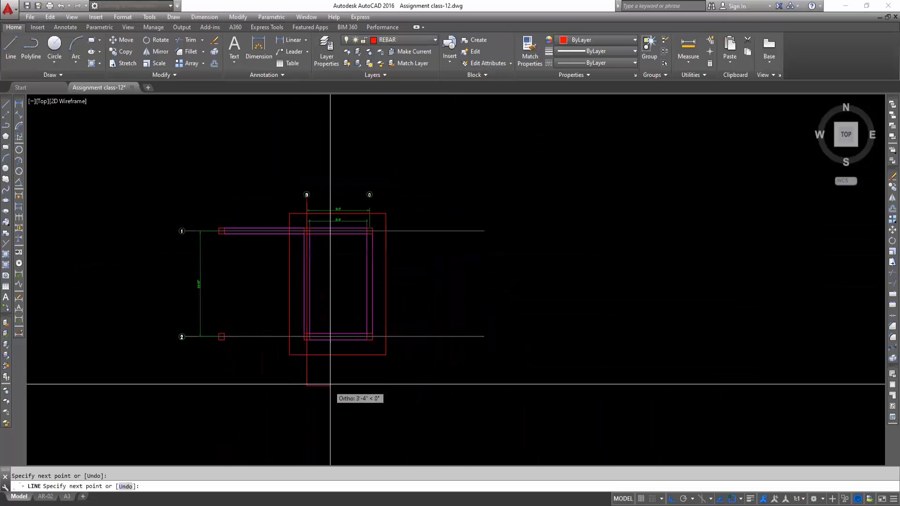
pyautogui.press('Escape')
# Copy the new vertical grid B line to bubble C
pyautogui.scroll(4, 280, 164)
pyautogui.click(277, 162)
pyautogui.write('co')
pyautogui.press('Return')
pyautogui.click(275, 143)
pyautogui.scroll(-2, 388, 169)
pyautogui.scroll(2, 315, 191)
pyautogui.click(304, 182)
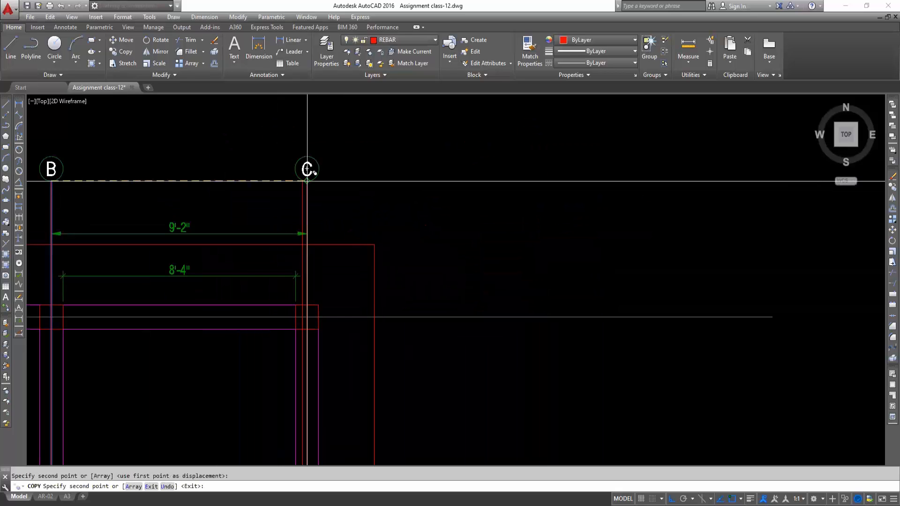
pyautogui.press('Escape')
pyautogui.press('Escape')
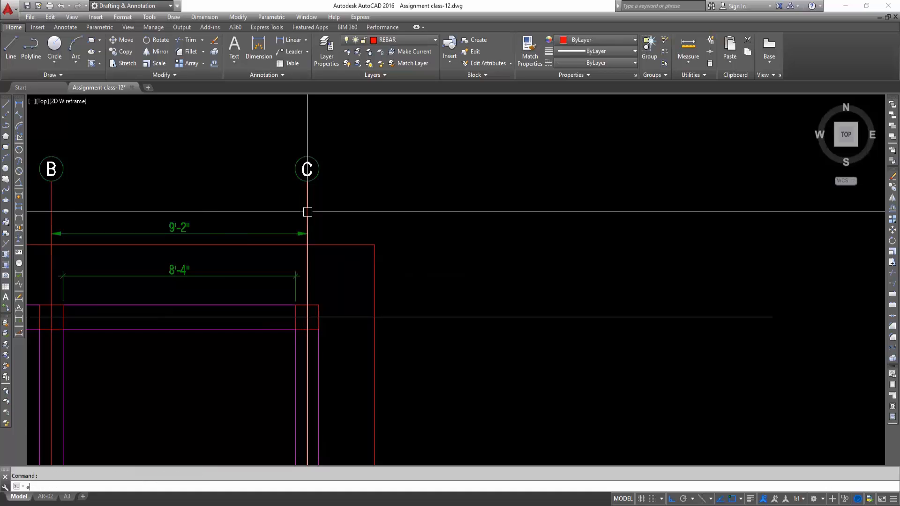
# Match the properties of grid line 1 onto the new B and C lines
pyautogui.scroll(-4, 305, 209)
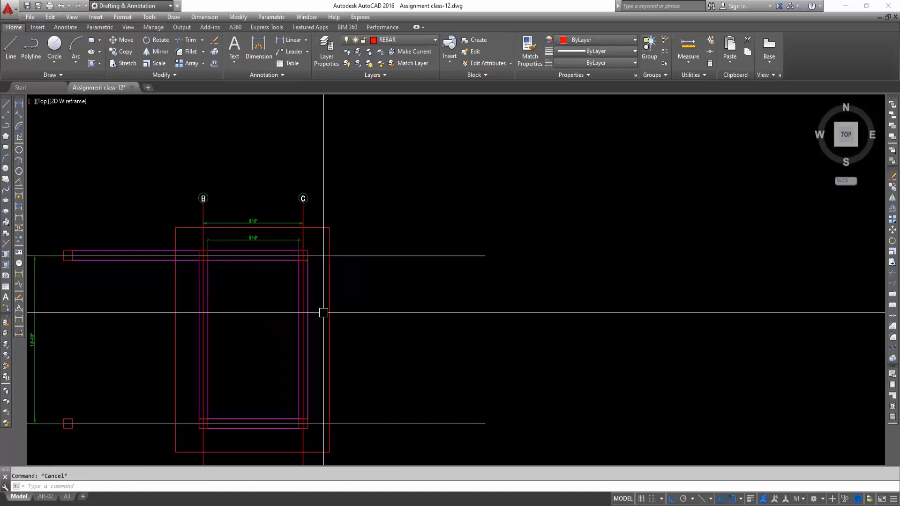
pyautogui.moveTo(324, 315)
pyautogui.mouseDown(button='middle')
pyautogui.moveTo(319, 294)
pyautogui.moveTo(392, 321)
pyautogui.mouseUp(button='middle')
pyautogui.write('ma')
pyautogui.press('Return')
pyautogui.click(140, 244)
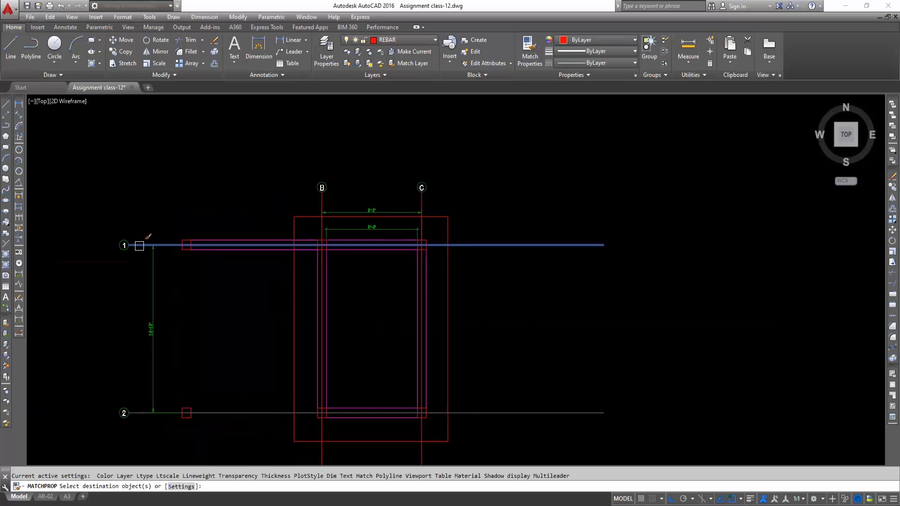
pyautogui.scroll(2, 429, 222)
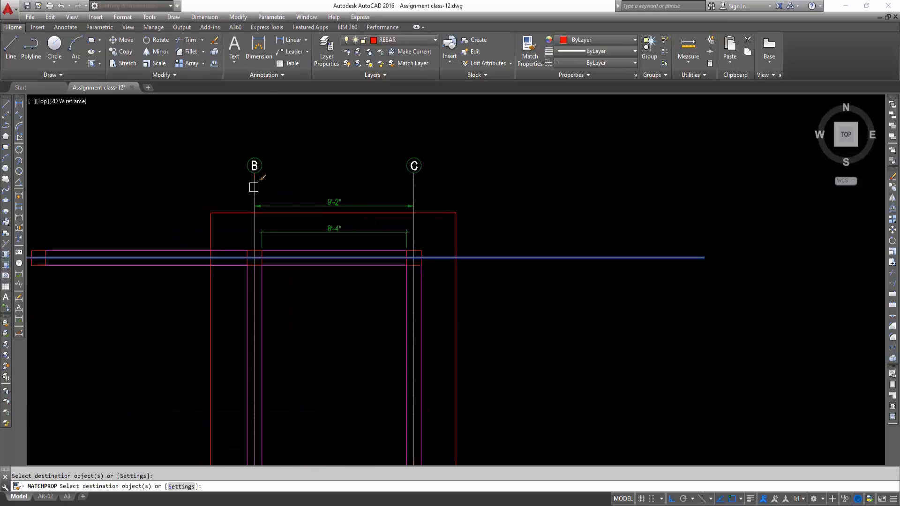
pyautogui.scroll(-2, 277, 201)
# Erase the beam lines and the two columns between the grid bubbles 1 and 2 and the B–C bay
pyautogui.click(220, 231)
pyautogui.press('Return')
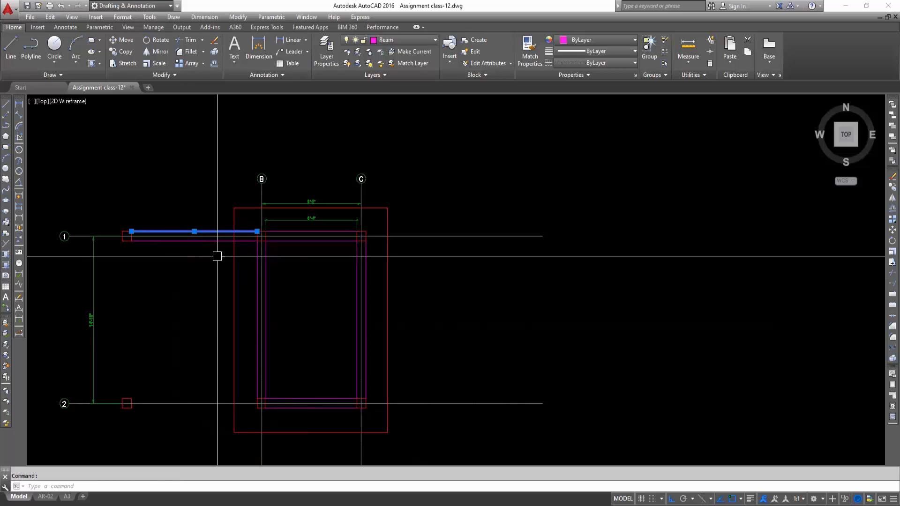
pyautogui.press('Escape')
pyautogui.click(106, 209)
pyautogui.click(180, 449)
pyautogui.press('e')
pyautogui.press('Return')
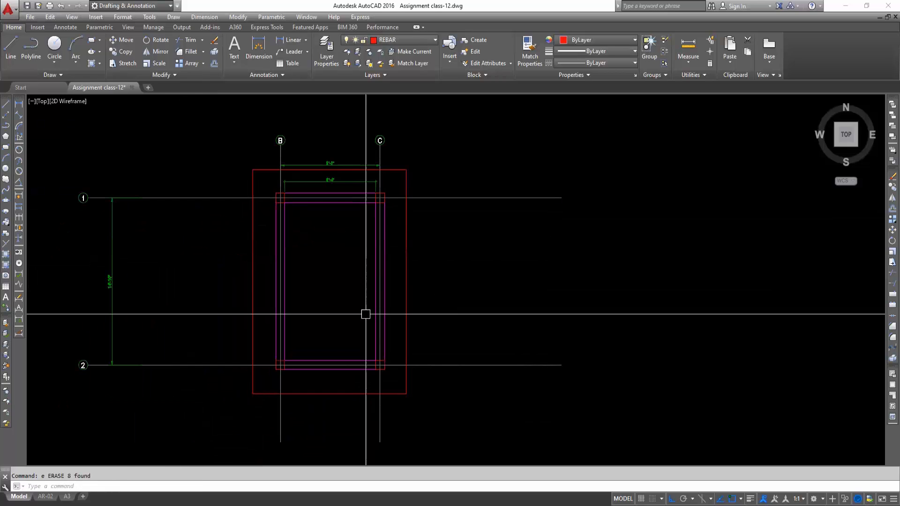
# Stretch bubbles 1 and 2 and the 14'-10" dimension closer to the B–C bay
pyautogui.moveTo(387, 386); pyautogui.dragTo(346, 366, button='middle')
pyautogui.press('s')
pyautogui.press('Return')
pyautogui.scroll(-2, 247, 295)
pyautogui.click(217, 209)
pyautogui.click(124, 394)
pyautogui.press('Return')
pyautogui.scroll(4, 141, 297)
pyautogui.click(171, 274)
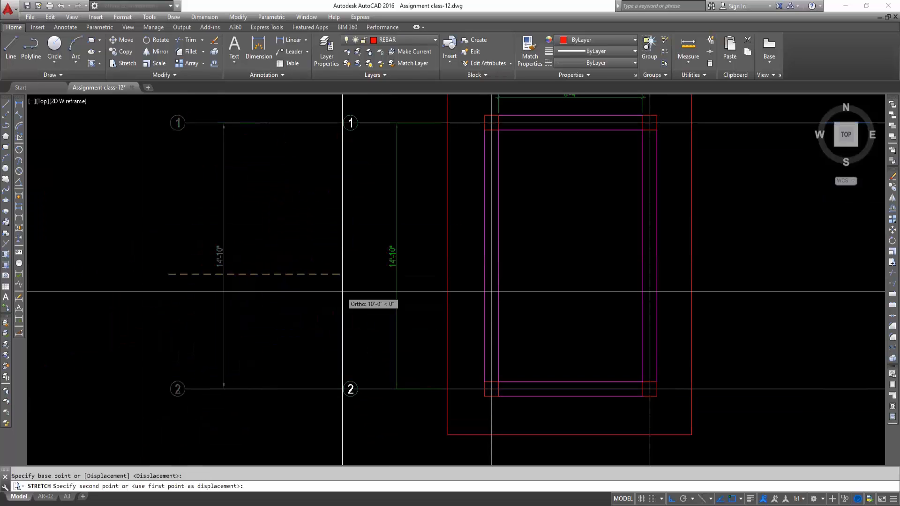
pyautogui.click(378, 278)
pyautogui.press('Escape')
# Erase the red outline around the bay and the inner 8'-4" dimension
pyautogui.click(449, 270)
pyautogui.press('Delete')
# Stretch bubbles B and C down closer to the 9'-2" dimension
pyautogui.moveTo(445, 261)
pyautogui.mouseDown(button='middle')
pyautogui.moveTo(377, 300)
pyautogui.moveTo(345, 261)
pyautogui.moveTo(351, 232)
pyautogui.mouseUp(button='middle')
pyautogui.press('s')
pyautogui.press('Return')
pyautogui.click(445, 138)
pyautogui.click(271, 196)
pyautogui.press('Return')
pyautogui.click(331, 156)
pyautogui.click(332, 170)
# Stretch bubbles B and C together with the 9'-2" dimension down towards the beam on grid 1
pyautogui.press('Return')
pyautogui.click(447, 147)
pyautogui.click(263, 216)
pyautogui.press('Return')
pyautogui.click(203, 185)
pyautogui.click(203, 200)
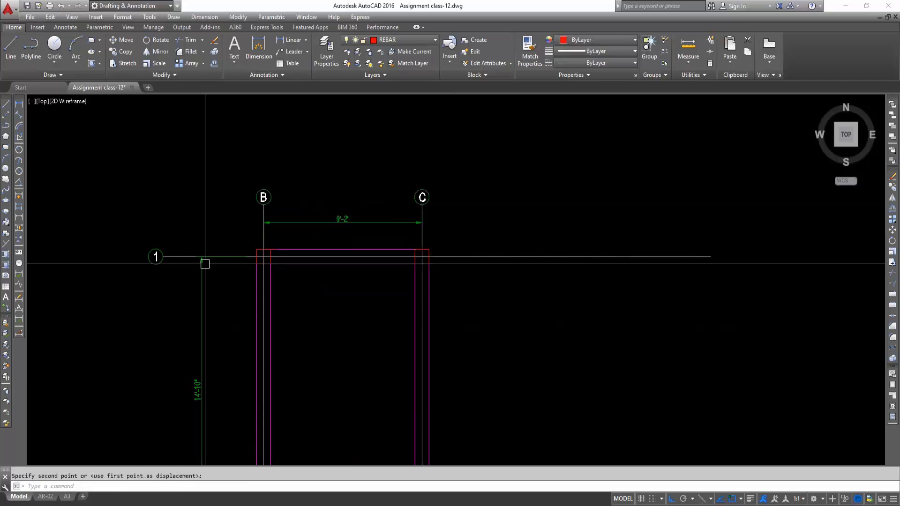
# Stretch bubbles 1 and 2 together with the 14'-10" dimension towards the beam on grid B
pyautogui.moveTo(221, 241); pyautogui.dragTo(261, 128, button='middle')
pyautogui.press('Return')
pyautogui.click(285, 117)
pyautogui.click(115, 422)
pyautogui.press('Return')
pyautogui.click(98, 328)
pyautogui.click(127, 332)
# Stretch only bubbles 1 and 2 closer to the 14'-10" dimension
pyautogui.click(251, 125)
pyautogui.click(165, 422)
pyautogui.write('s')
pyautogui.press('Return')
pyautogui.click(160, 343)
pyautogui.click(175, 336)
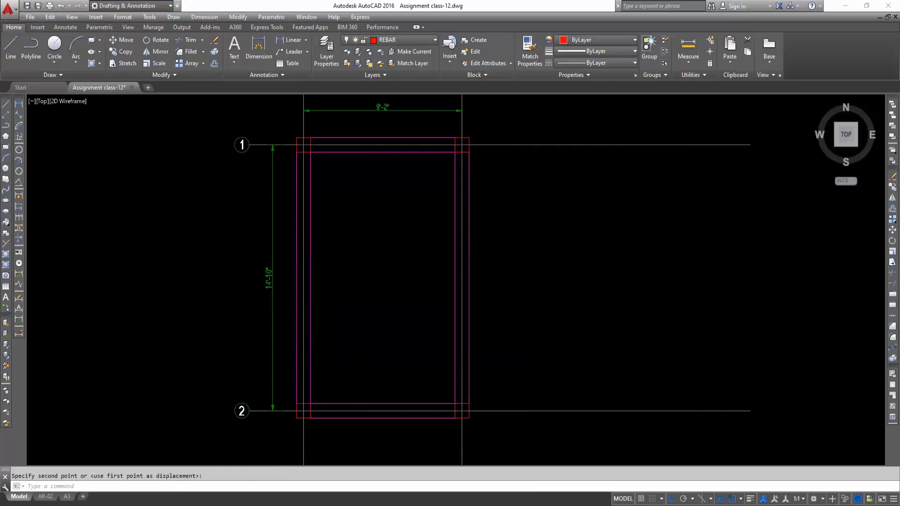
pyautogui.press('Escape')
# Shorten grid lines 1 and 2 by stretching their far ends back to just beyond grid C
pyautogui.scroll(-5, 132, 335)
pyautogui.click(419, 257)
pyautogui.click(332, 423)
pyautogui.write('s')
pyautogui.press('Return')
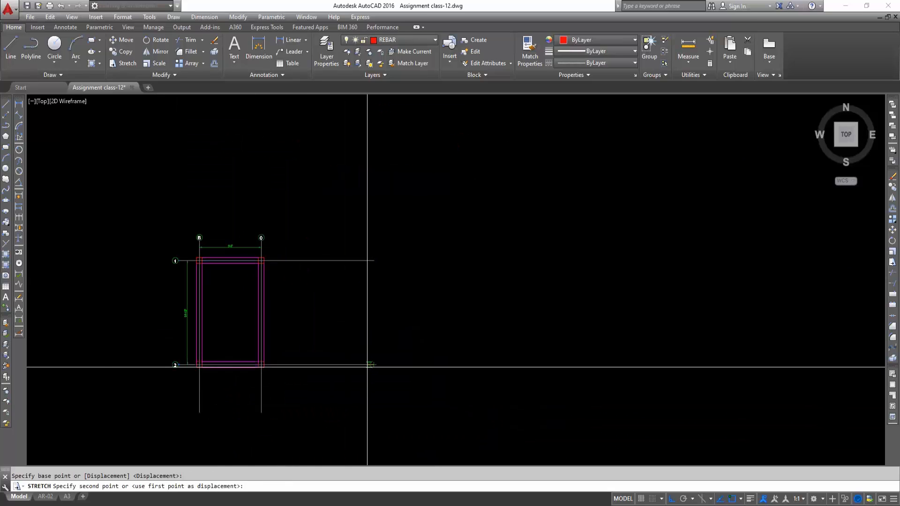
pyautogui.scroll(2, 299, 366)
pyautogui.click(237, 367)
# Shorten grid lines B and C by stretching their lower ends up to just below grid 2
pyautogui.moveTo(285, 428); pyautogui.dragTo(325, 388, button='middle')
pyautogui.click(331, 391)
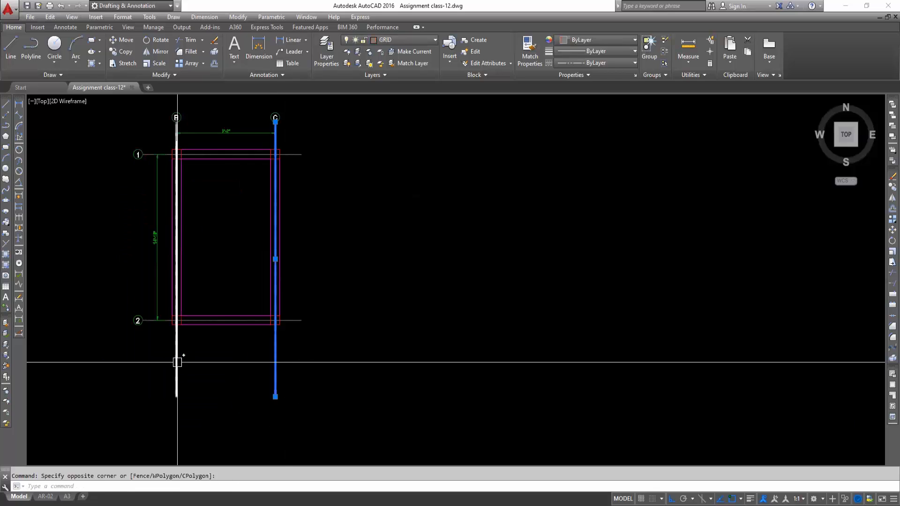
pyautogui.click(111, 367)
pyautogui.press('Return')
pyautogui.click(275, 396)
pyautogui.click(279, 341)
pyautogui.scroll(-2, 299, 349)
pyautogui.press('Escape')
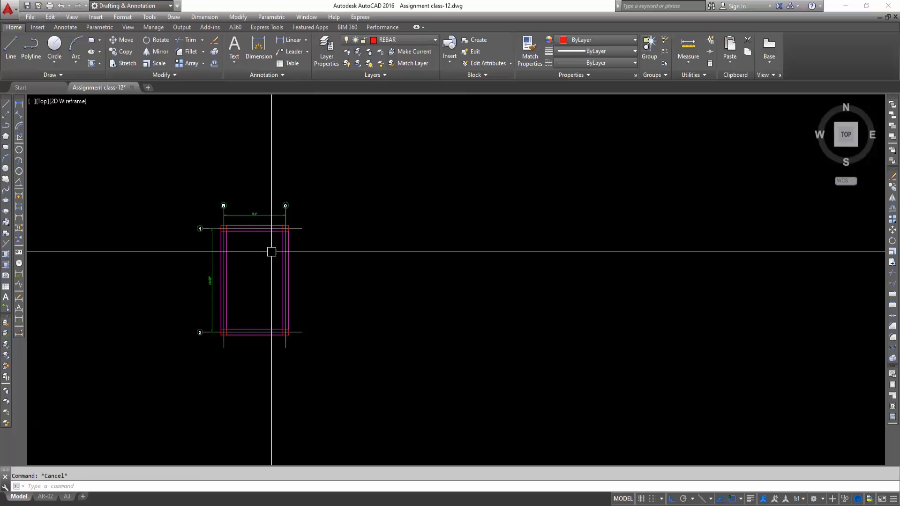
pyautogui.scroll(2, 272, 251)
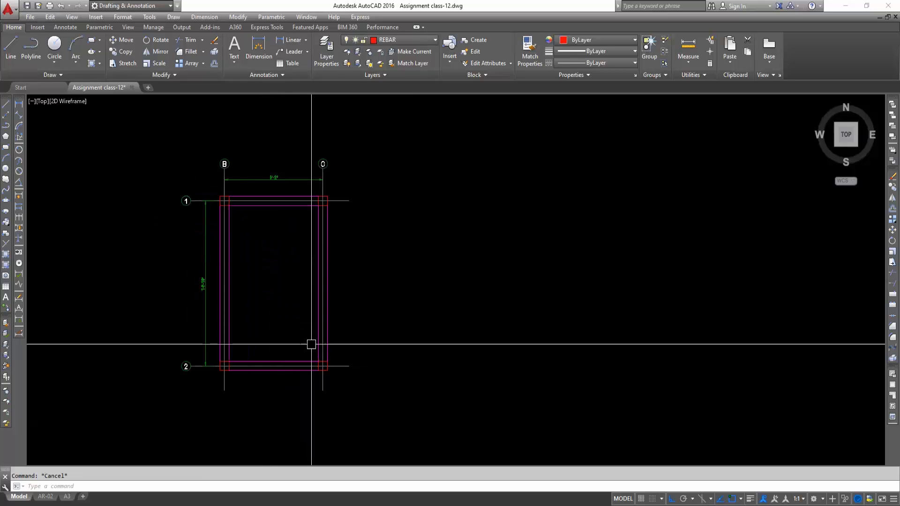
pyautogui.scroll(2, 280, 370)
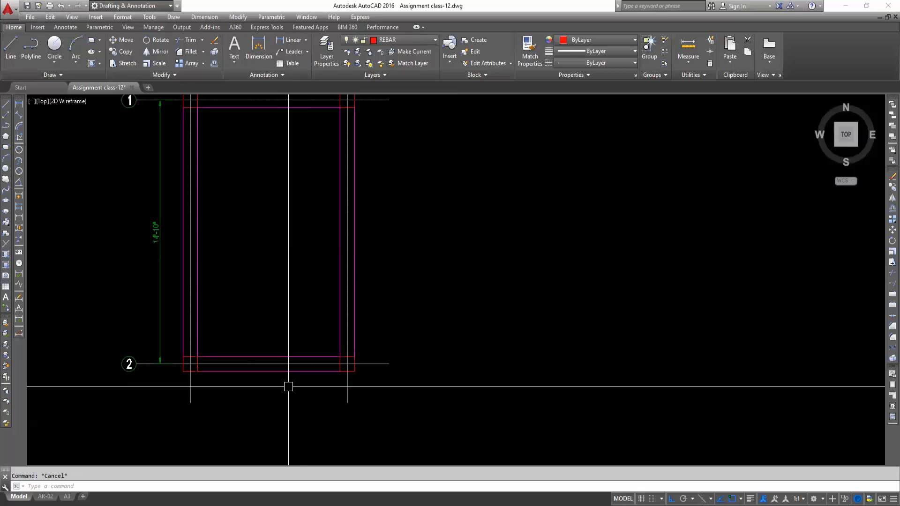
pyautogui.moveTo(281, 381); pyautogui.dragTo(284, 457, button='middle')
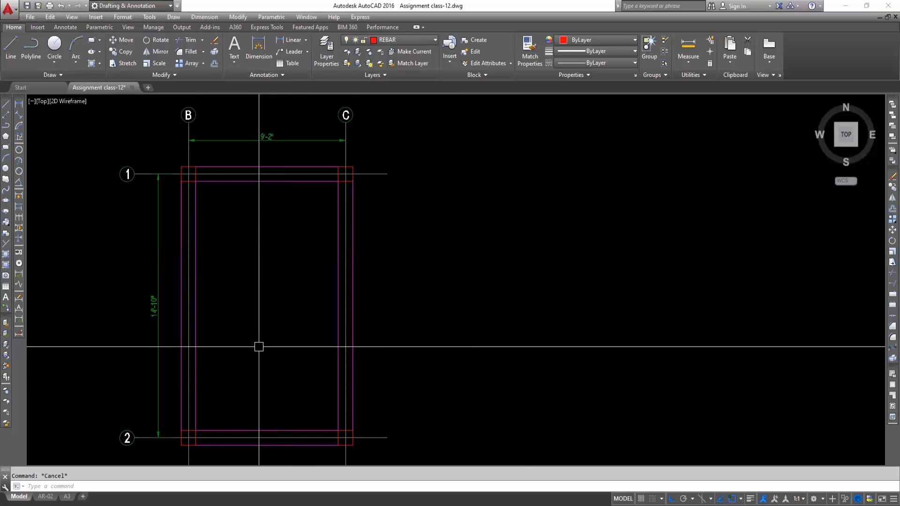
pyautogui.scroll(4, 216, 211)
pyautogui.moveTo(209, 209); pyautogui.dragTo(240, 267, button='middle')
pyautogui.click(19, 107)
pyautogui.click(173, 173)
pyautogui.click(191, 201)
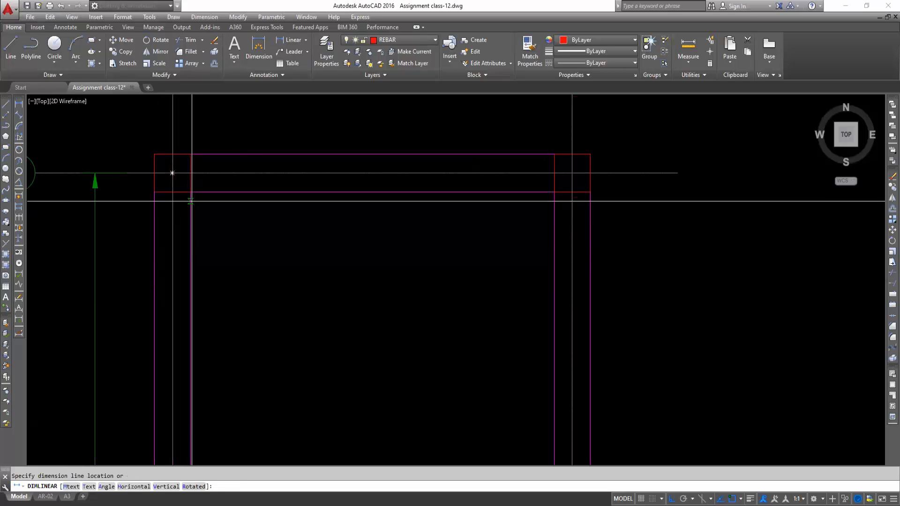
pyautogui.scroll(-2, 192, 220)
pyautogui.press('Escape')
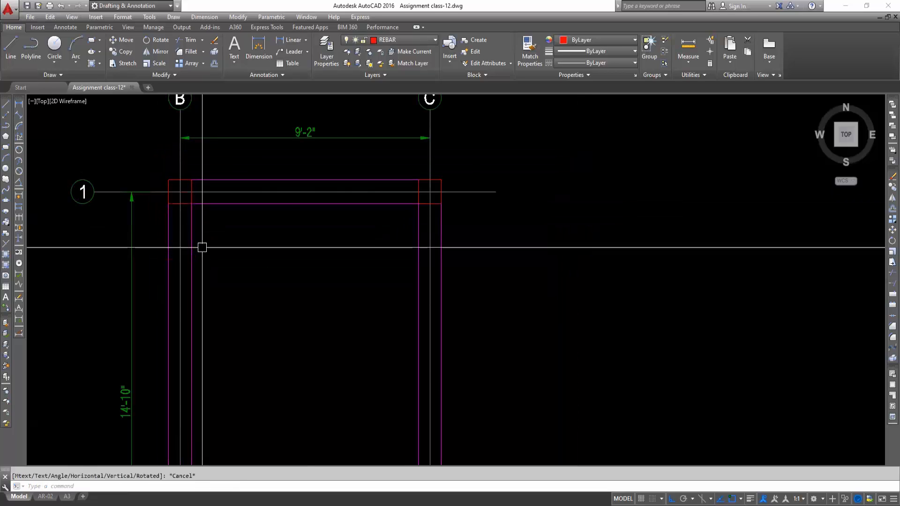
# Put all beam lines around the bay on the WALL layer
pyautogui.scroll(-4, 201, 245)
pyautogui.scroll(4, 211, 230)
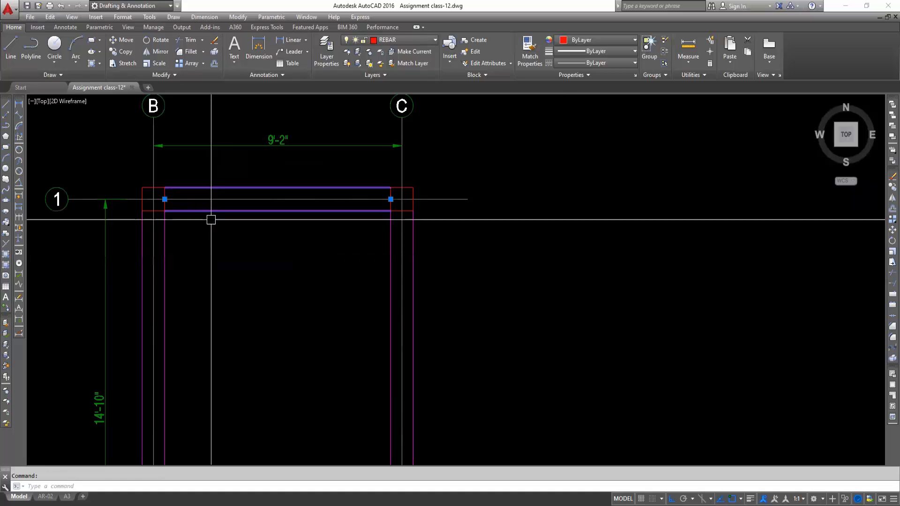
pyautogui.click(192, 212)
pyautogui.click(193, 211)
pyautogui.click(313, 209)
pyautogui.click(413, 235)
pyautogui.moveTo(362, 447); pyautogui.dragTo(341, 209, button='middle')
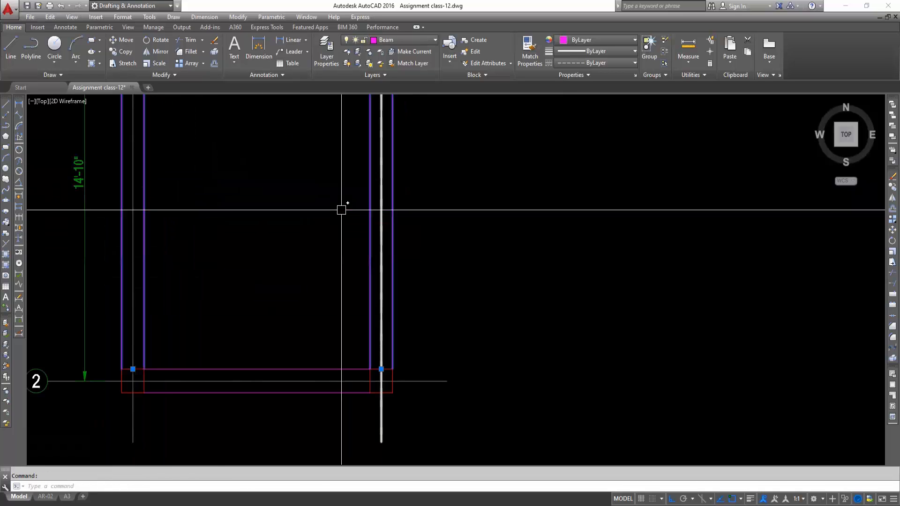
pyautogui.click(296, 368)
pyautogui.scroll(-2, 296, 322)
pyautogui.moveTo(304, 309); pyautogui.dragTo(298, 324, button='middle')
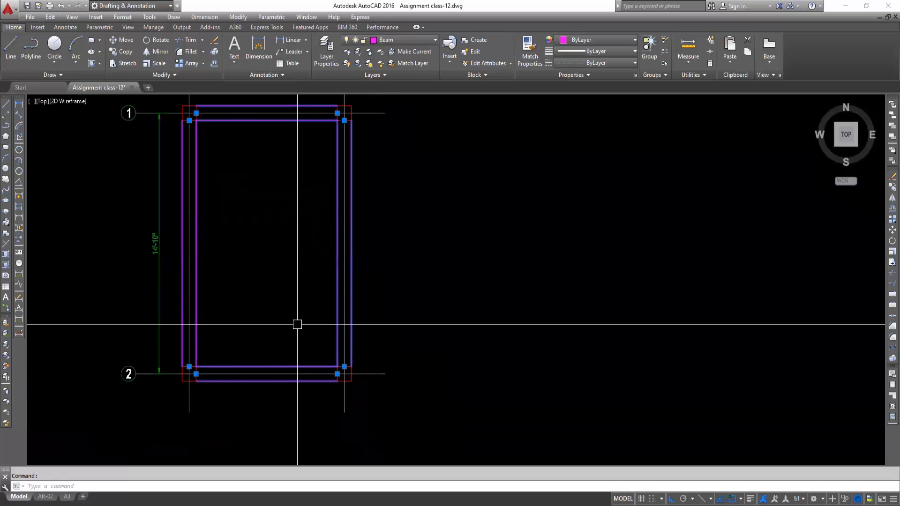
pyautogui.click(390, 39)
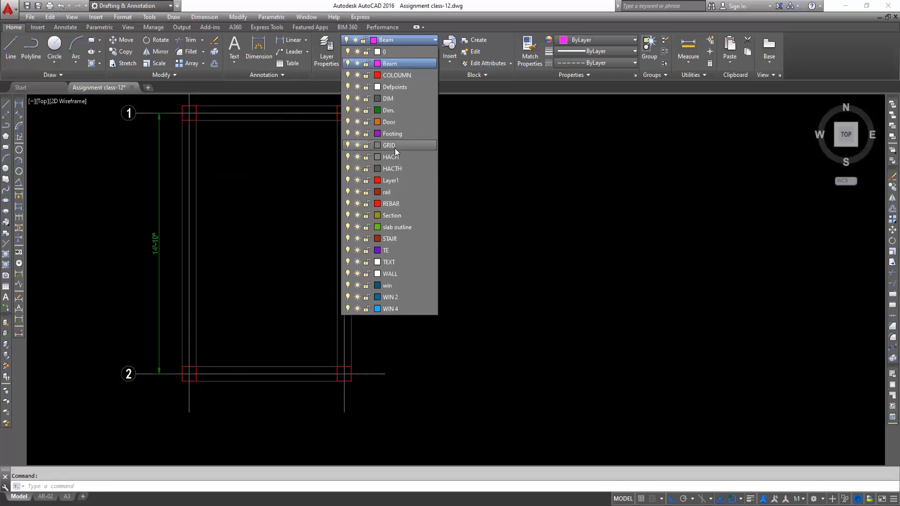
pyautogui.click(393, 273)
pyautogui.press('Escape')
# Hatch the four wall strips between the corner columns with the ANSI31 pattern
pyautogui.scroll(2, 232, 207)
pyautogui.moveTo(231, 206); pyautogui.dragTo(237, 267, button='middle')
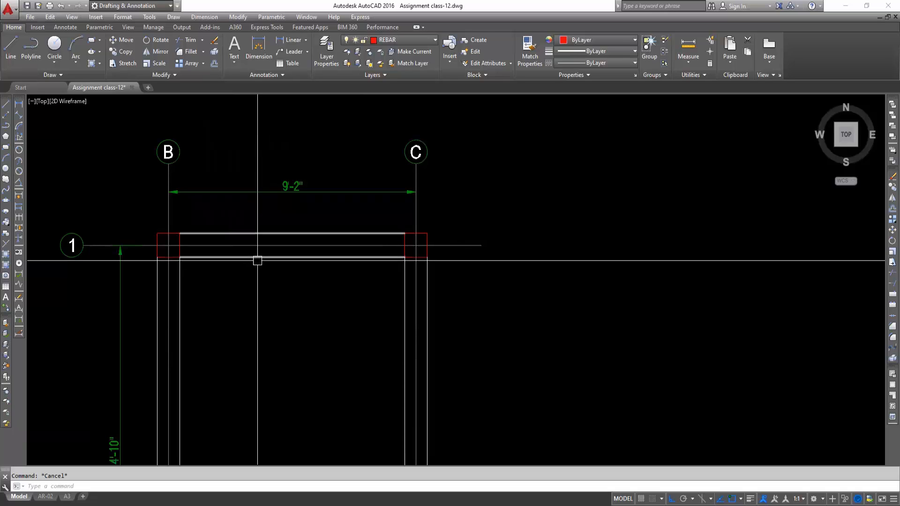
pyautogui.write('h')
pyautogui.press('Return')
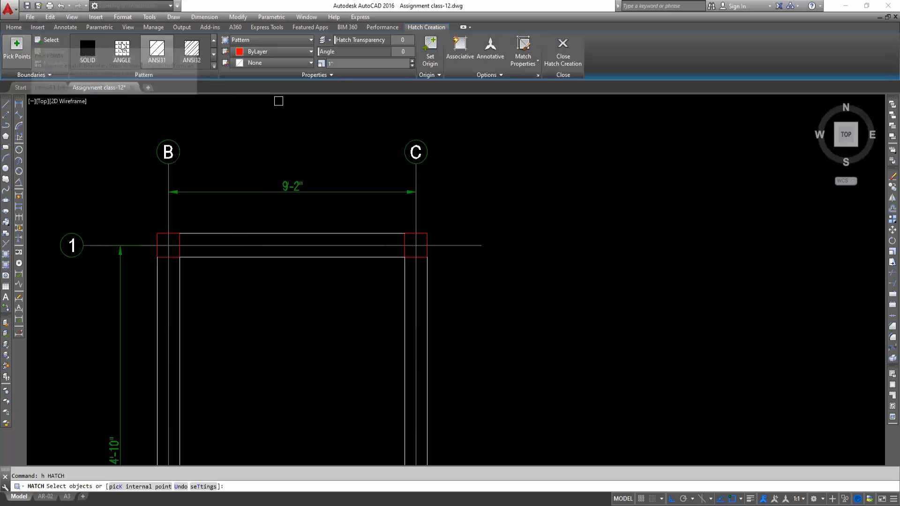
pyautogui.click(17, 47)
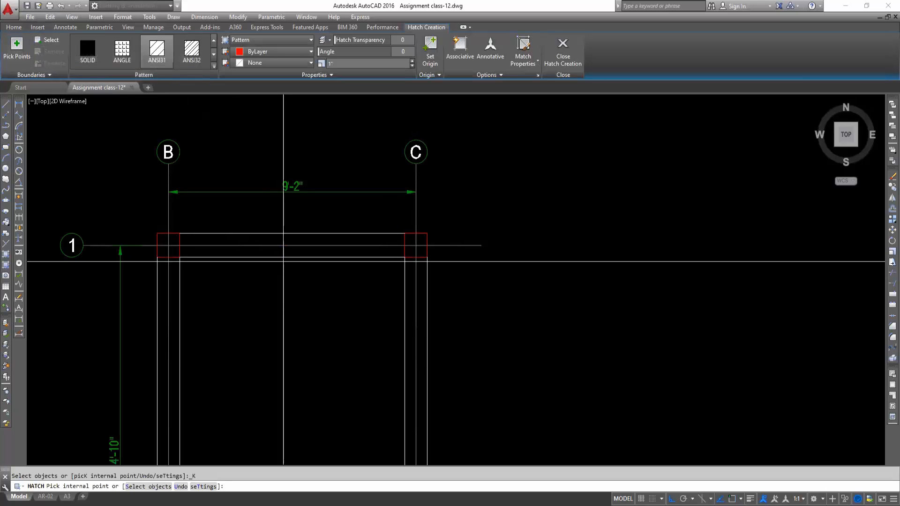
pyautogui.click(399, 323)
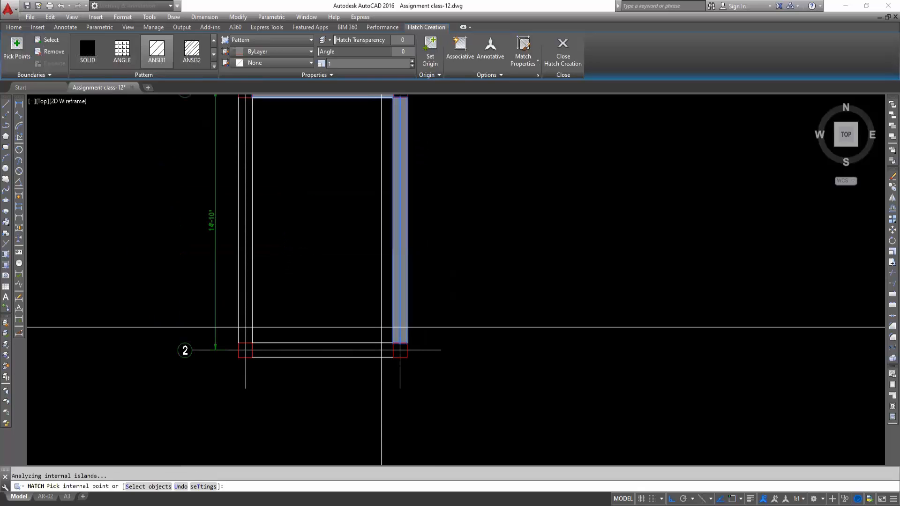
pyautogui.click(380, 353)
pyautogui.click(245, 291)
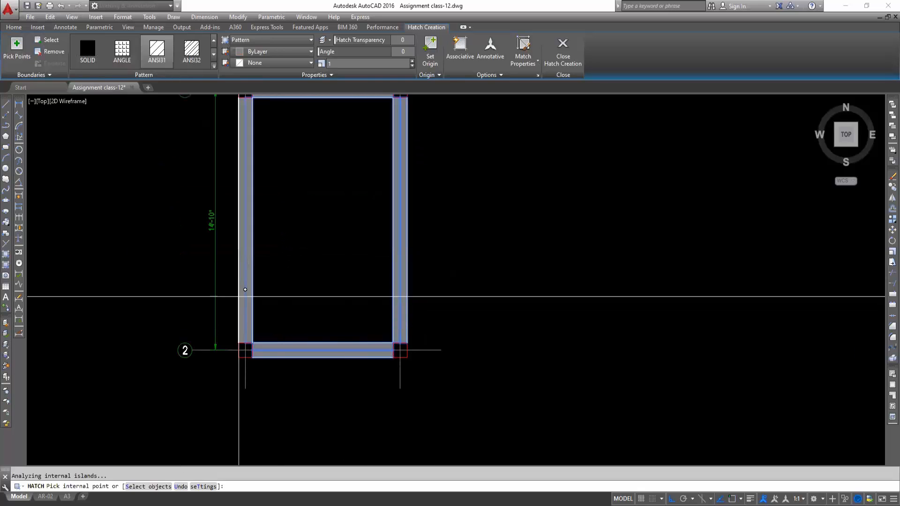
pyautogui.press('Return')
# Change the wall hatch pattern to AR-CONC
pyautogui.scroll(3, 251, 300)
pyautogui.click(246, 294)
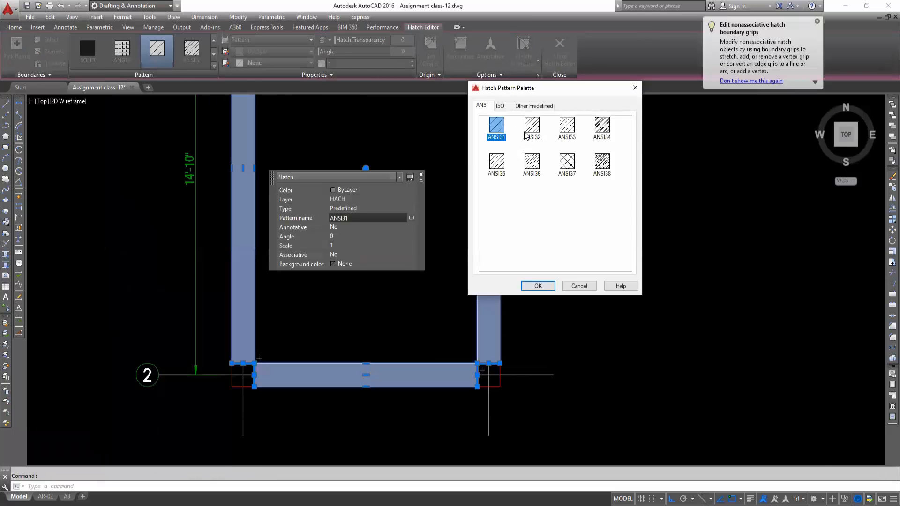
pyautogui.click(534, 105)
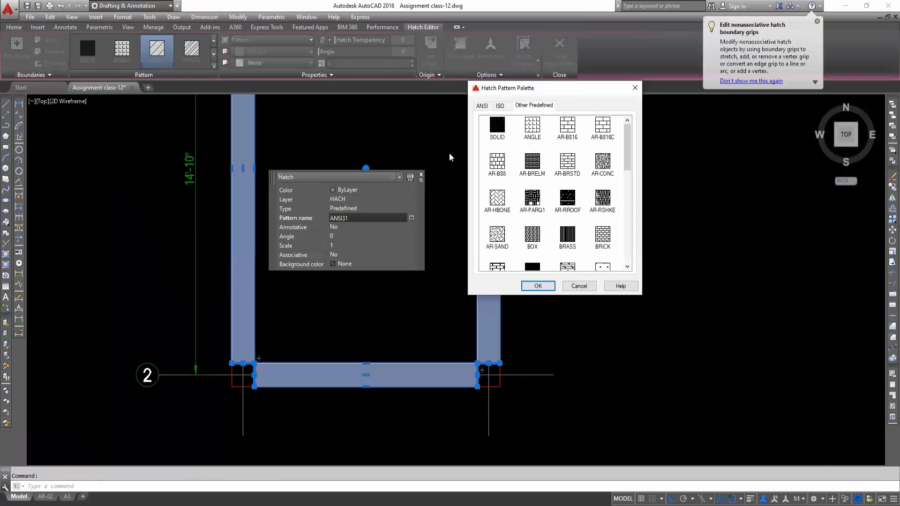
pyautogui.click(377, 224)
pyautogui.scroll(-1, 456, 238)
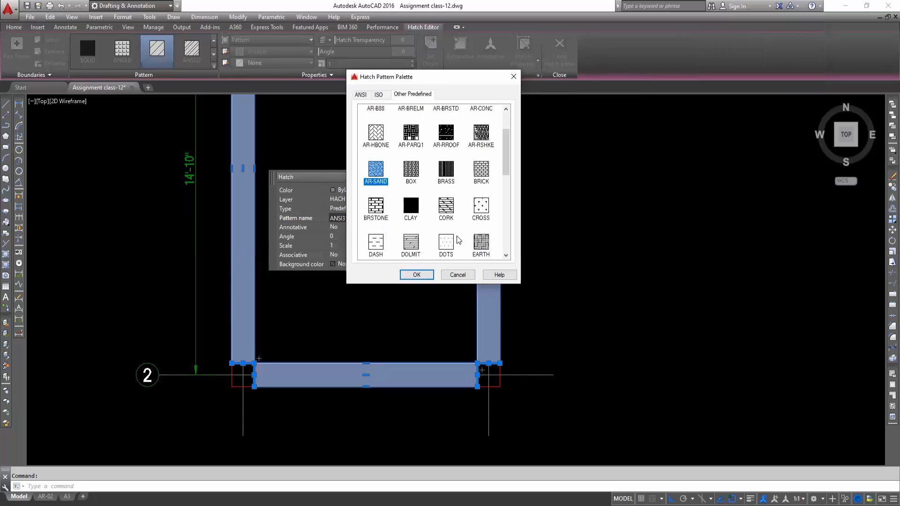
pyautogui.scroll(2, 472, 220)
pyautogui.click(480, 158)
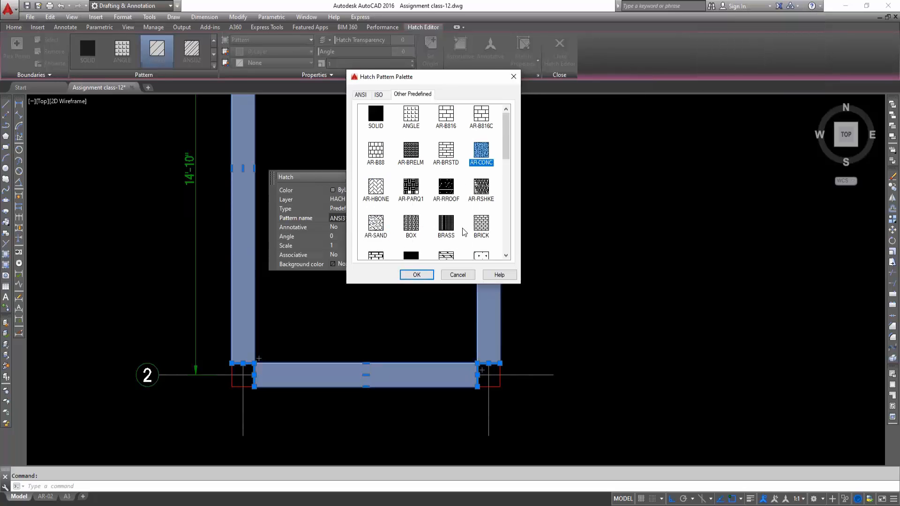
pyautogui.click(417, 275)
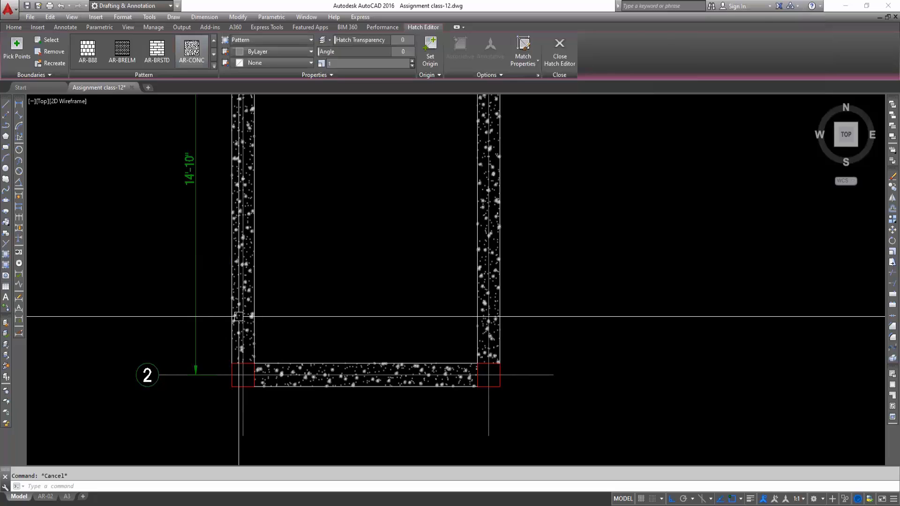
# Add a linear dimension across the thickness of the wall on grid B
pyautogui.scroll(-2, 483, 315)
pyautogui.moveTo(464, 262); pyautogui.dragTo(355, 321, button='middle')
pyautogui.moveTo(292, 189)
pyautogui.mouseDown(button='middle')
pyautogui.moveTo(291, 232)
pyautogui.moveTo(303, 200)
pyautogui.mouseUp(button='middle')
pyautogui.click(19, 104)
pyautogui.scroll(2, 229, 294)
pyautogui.click(230, 295)
pyautogui.click(244, 296)
pyautogui.click(259, 277)
# Match the properties of the 14'-10" dimension onto the new wall thickness dimension
pyautogui.write('ma')
pyautogui.press('Return')
pyautogui.click(191, 282)
pyautogui.click(241, 277)
pyautogui.press('Escape')
# Continue the wall thickness dimension across the clear bay width and the wall on grid C
pyautogui.scroll(2, 257, 276)
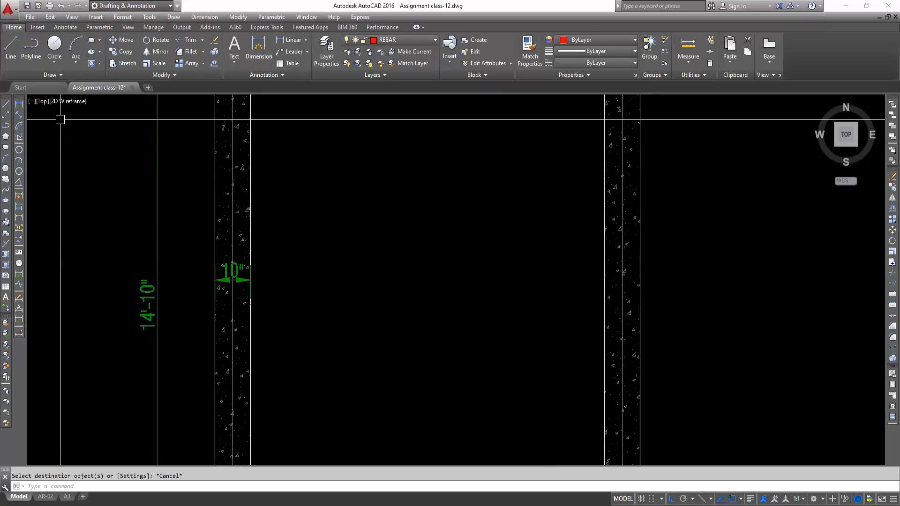
pyautogui.click(19, 216)
pyautogui.scroll(-2, 319, 290)
pyautogui.moveTo(304, 290); pyautogui.dragTo(170, 250, button='middle')
pyautogui.click(363, 263)
pyautogui.click(384, 263)
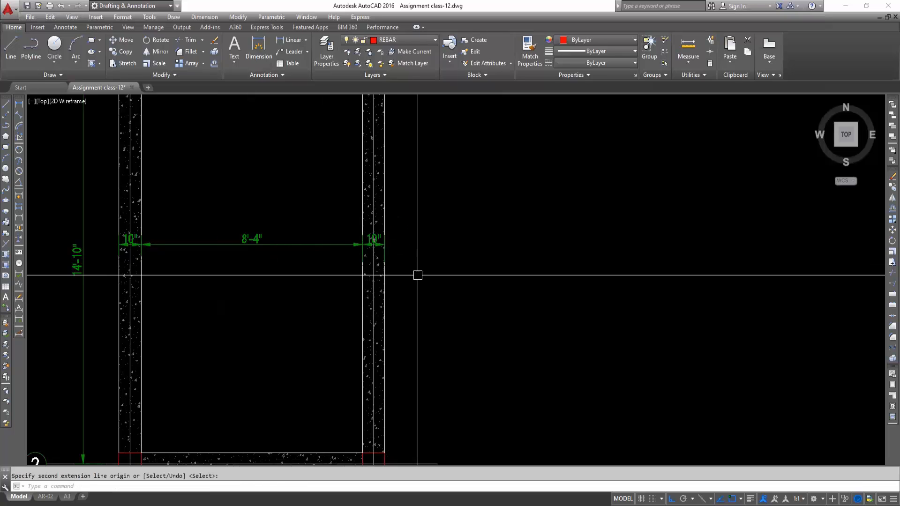
# Add a linear dimension across the thickness of the wall on grid 1
pyautogui.scroll(-2, 416, 273)
pyautogui.moveTo(413, 279); pyautogui.dragTo(395, 282, button='middle')
pyautogui.click(19, 103)
pyautogui.scroll(4, 223, 123)
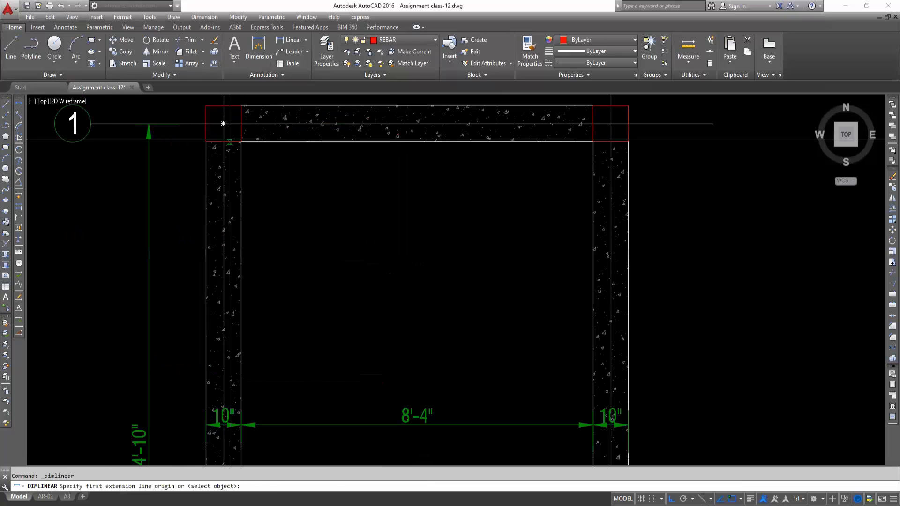
pyautogui.click(302, 105)
pyautogui.click(302, 141)
pyautogui.click(288, 141)
pyautogui.press('Escape')
# Match the properties of the 14'-10" dimension onto the thickness dimension of the grid 1 wall
pyautogui.write('ma')
pyautogui.press('Return')
pyautogui.click(149, 151)
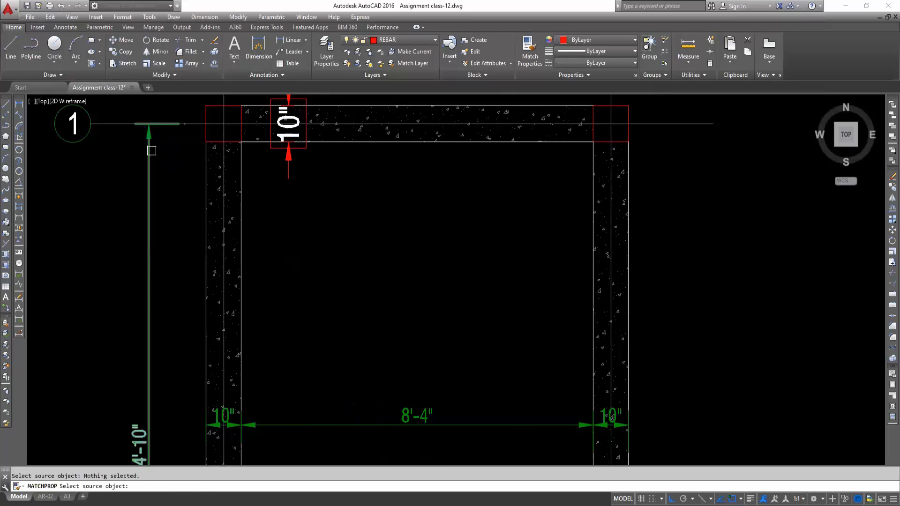
pyautogui.click(271, 150)
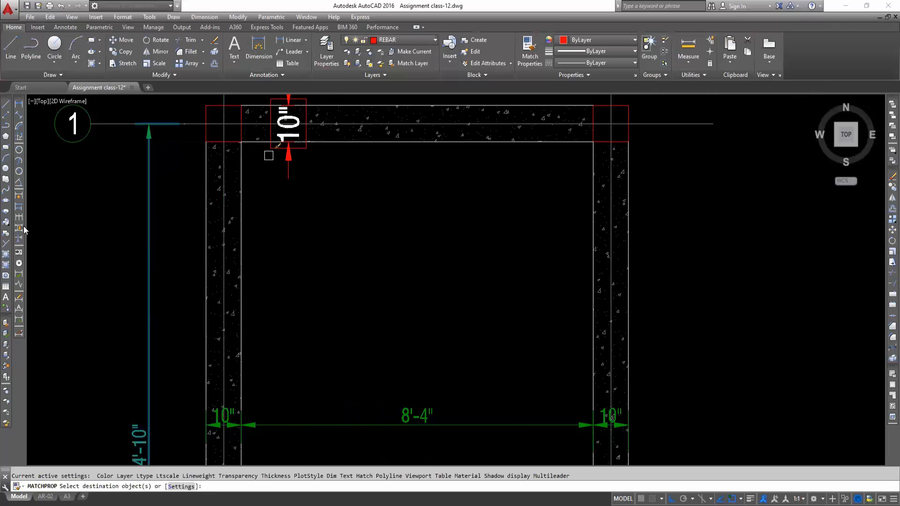
pyautogui.press('Escape')
# Continue the grid 1 wall dimension down the clear bay length and across the wall on grid 2
pyautogui.click(19, 217)
pyautogui.scroll(-6, 303, 229)
pyautogui.scroll(4, 309, 255)
pyautogui.scroll(-3, 295, 256)
pyautogui.scroll(-3, 295, 328)
pyautogui.scroll(2, 301, 292)
pyautogui.scroll(-2, 292, 236)
# Copy the 1ST FLOOR SLAB REINFORCEMENT LAYOUT PLAN title to just below the grid 2 wall of the stair bay plan
pyautogui.scroll(-8, 292, 236)
pyautogui.scroll(2, 122, 293)
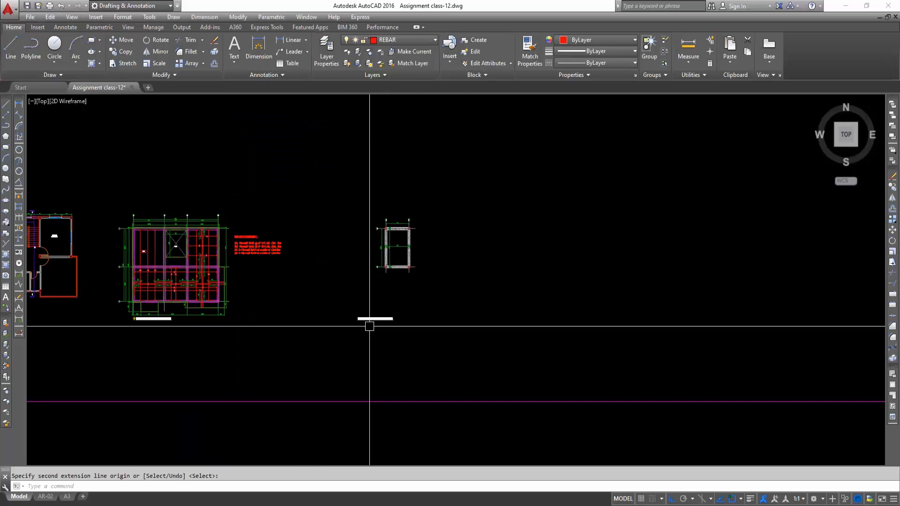
pyautogui.scroll(4, 369, 325)
pyautogui.click(370, 324)
pyautogui.click(356, 297)
pyautogui.write('co')
pyautogui.press('space')
pyautogui.click(362, 330)
pyautogui.scroll(2, 431, 241)
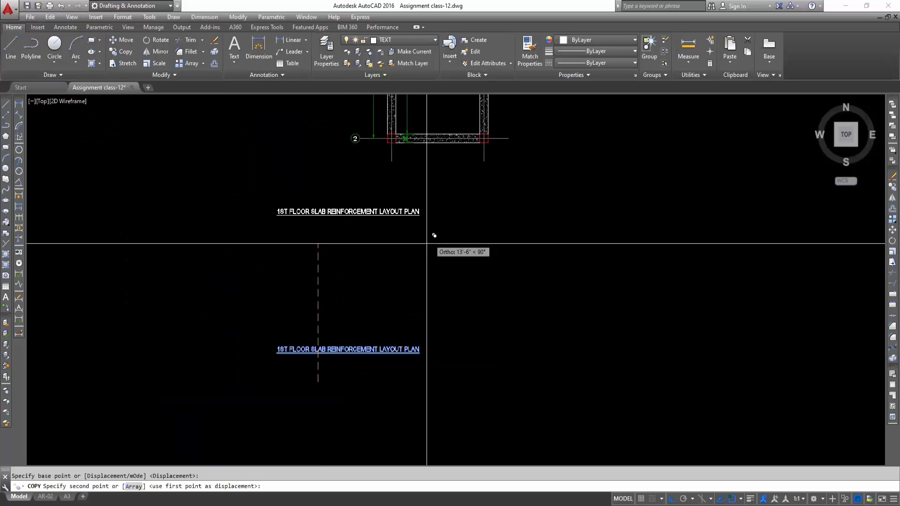
pyautogui.moveTo(427, 244); pyautogui.dragTo(366, 306, button='middle')
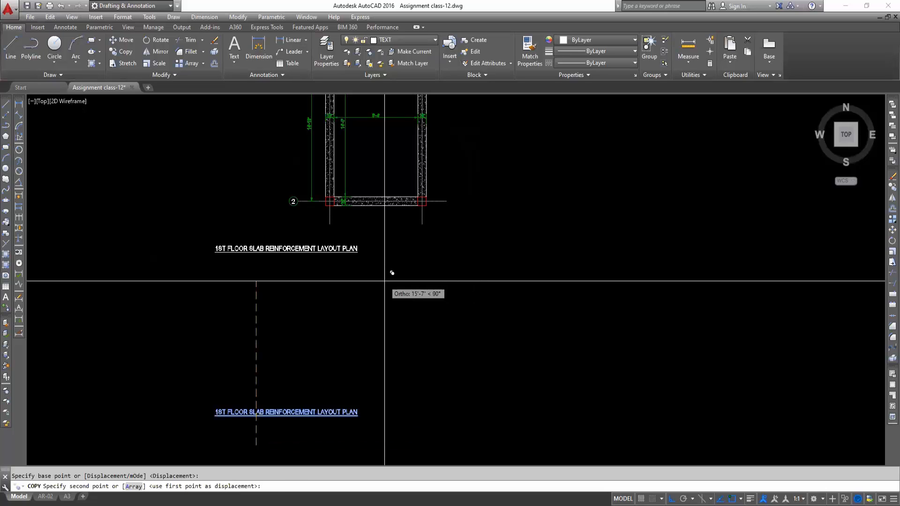
pyautogui.press('F8')
pyautogui.scroll(2, 404, 276)
pyautogui.click(329, 262)
pyautogui.press('Escape')
# Rewrite the copied title as "OVER HEAD WATER TANK PLAN" in uppercase
pyautogui.doubleClick(332, 217)
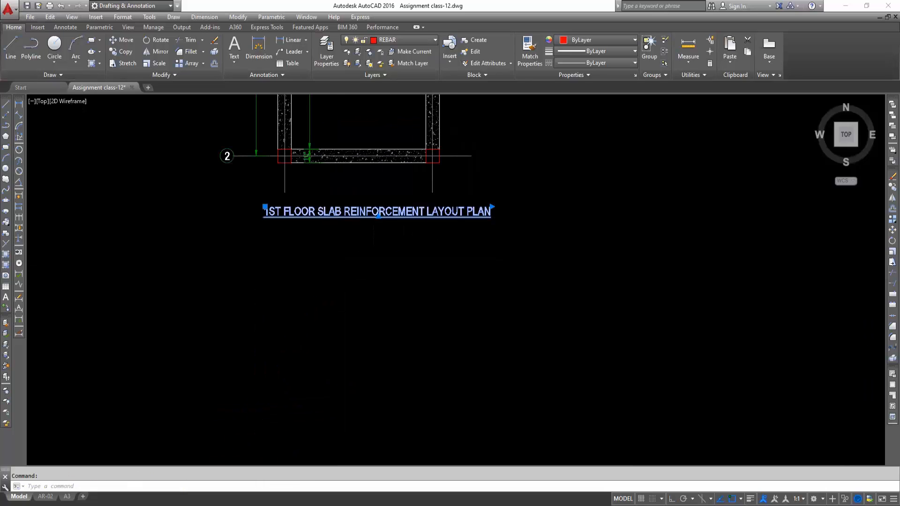
pyautogui.write('over head w')
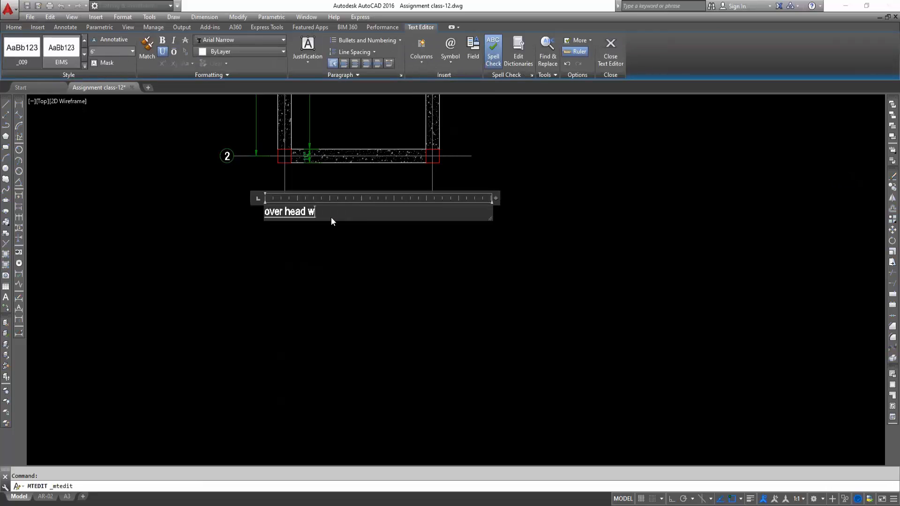
pyautogui.write('ater tank plan')
pyautogui.hotkey('ctrl', 'a')
pyautogui.click(189, 63)
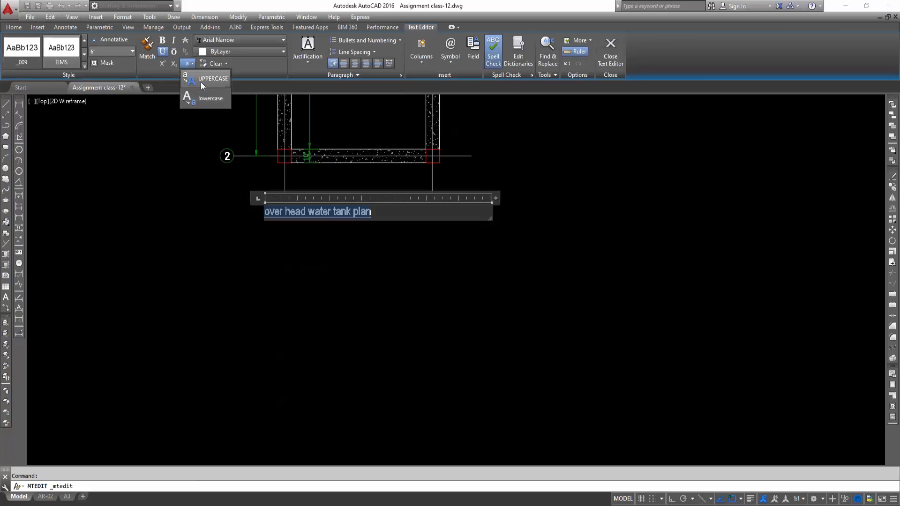
pyautogui.click(202, 85)
pyautogui.click(276, 256)
pyautogui.click(311, 217)
pyautogui.moveTo(286, 286); pyautogui.dragTo(253, 331, button='middle')
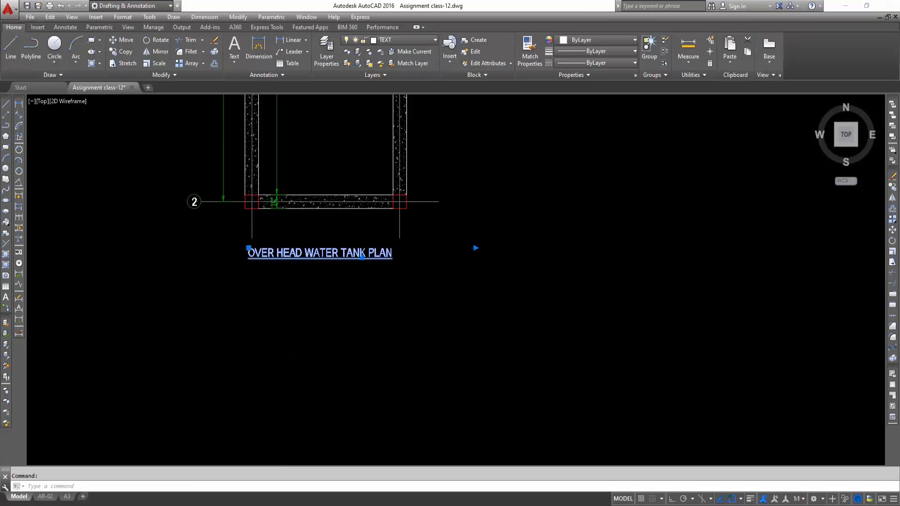
pyautogui.press('Escape')
# Copy the complete water tank plan with its title, grids and dimensions horizontally to the empty space beside the original
pyautogui.scroll(-2, 298, 353)
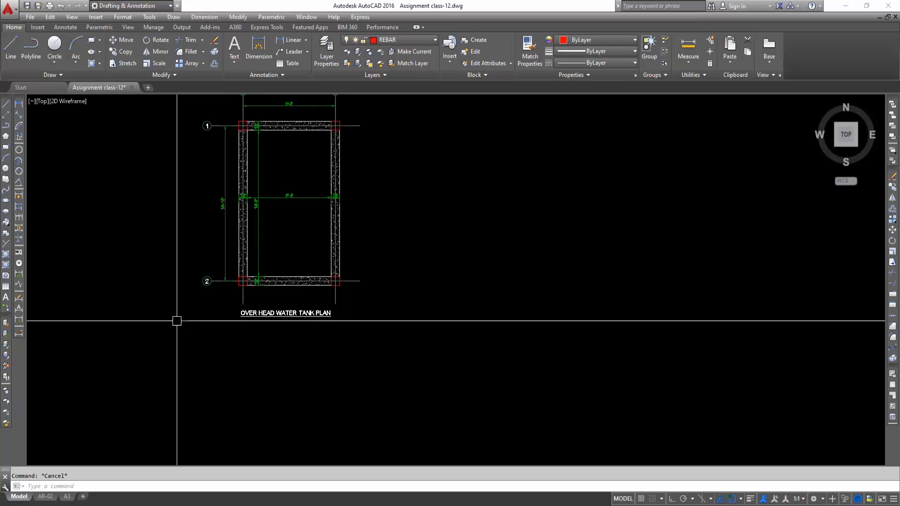
pyautogui.moveTo(261, 295); pyautogui.dragTo(301, 362, button='middle')
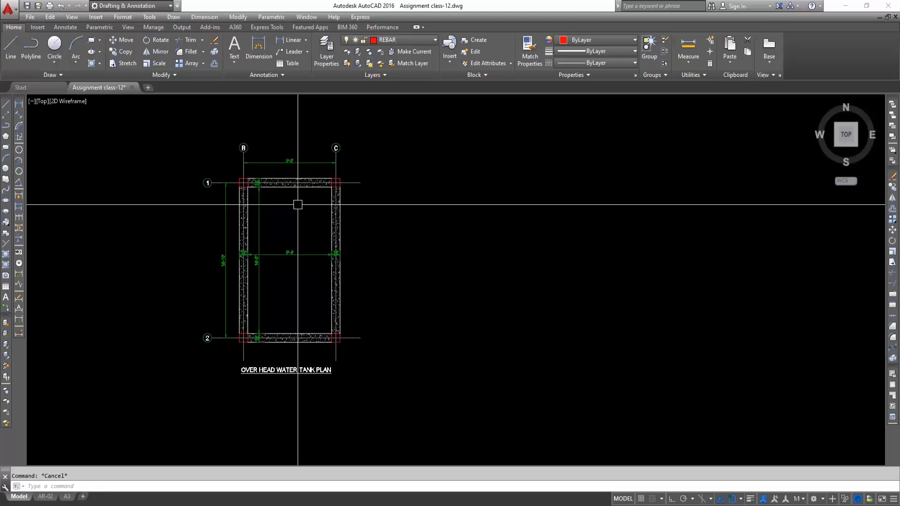
pyautogui.scroll(-2, 291, 281)
pyautogui.click(221, 187)
pyautogui.click(359, 382)
pyautogui.write('co')
pyautogui.press('Return')
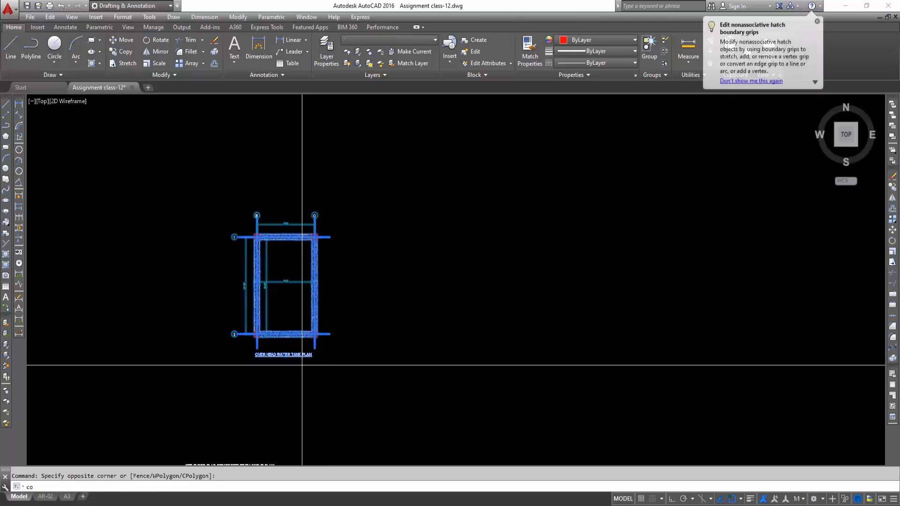
pyautogui.click(290, 363)
pyautogui.press('F8')
pyautogui.click(413, 381)
pyautogui.press('Escape')
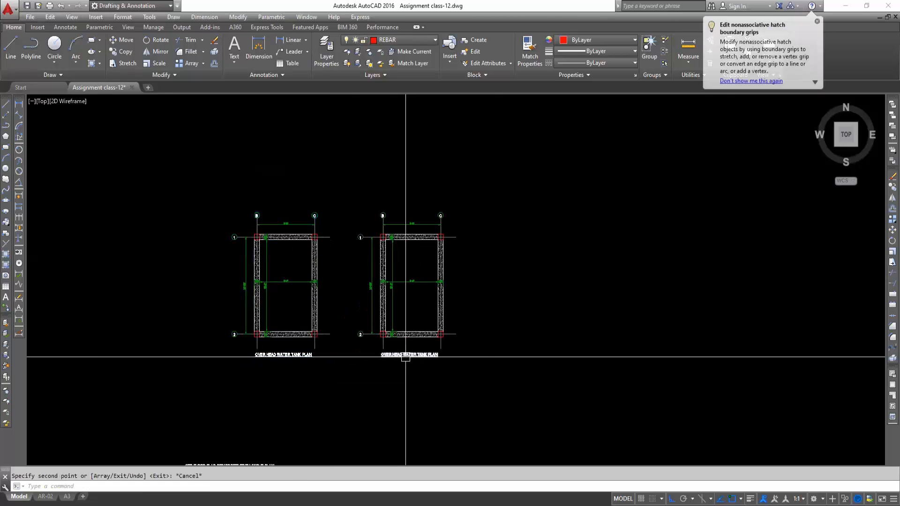
# Replace PLAN in the copied plan's title with "top slab reinforcement plan"
pyautogui.scroll(4, 419, 360)
pyautogui.doubleClick(418, 359)
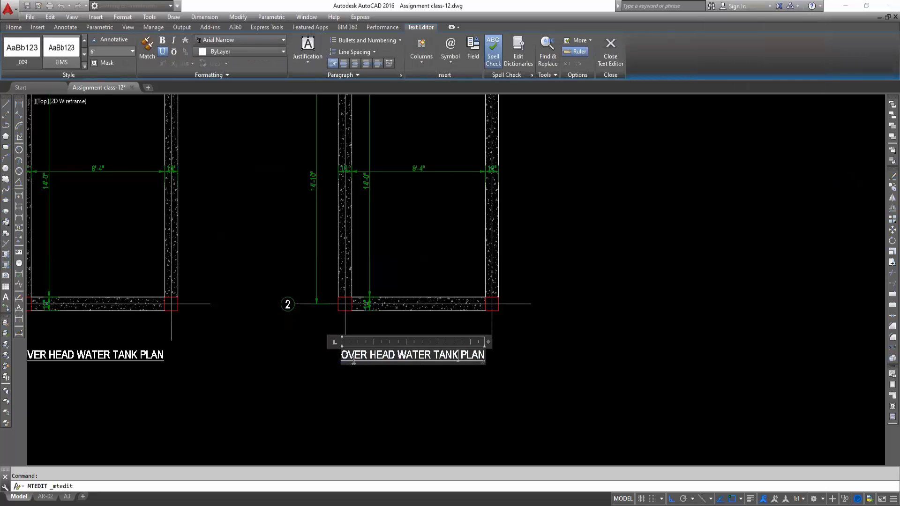
pyautogui.doubleClick(465, 354)
pyautogui.press('BackSpace')
pyautogui.write('top s')
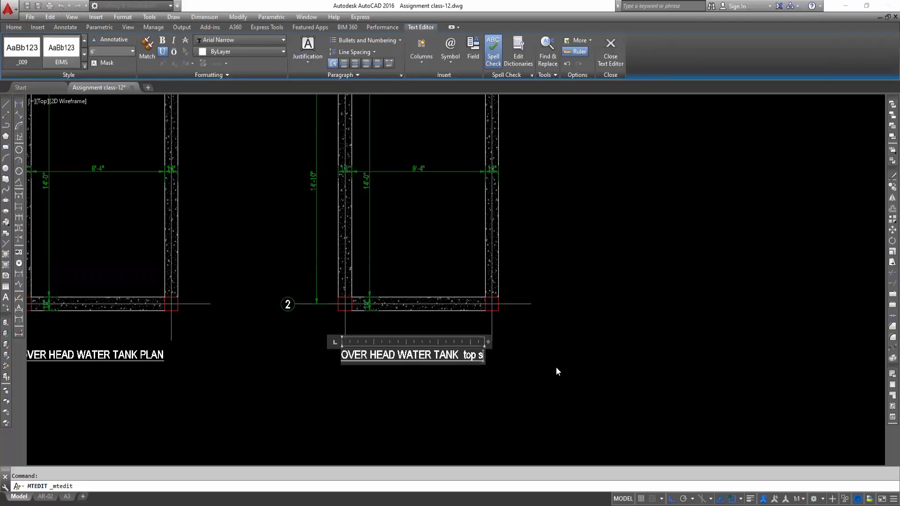
pyautogui.write('lab rei')
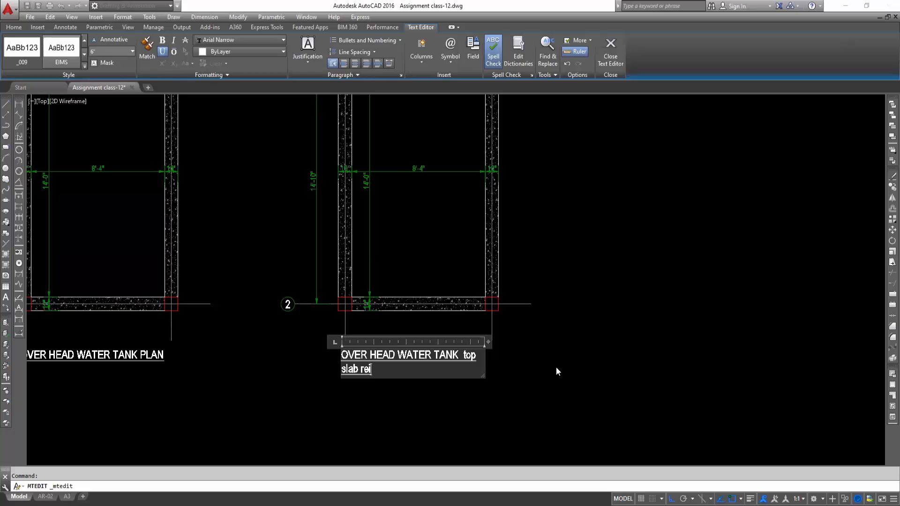
pyautogui.write('nforcemant')
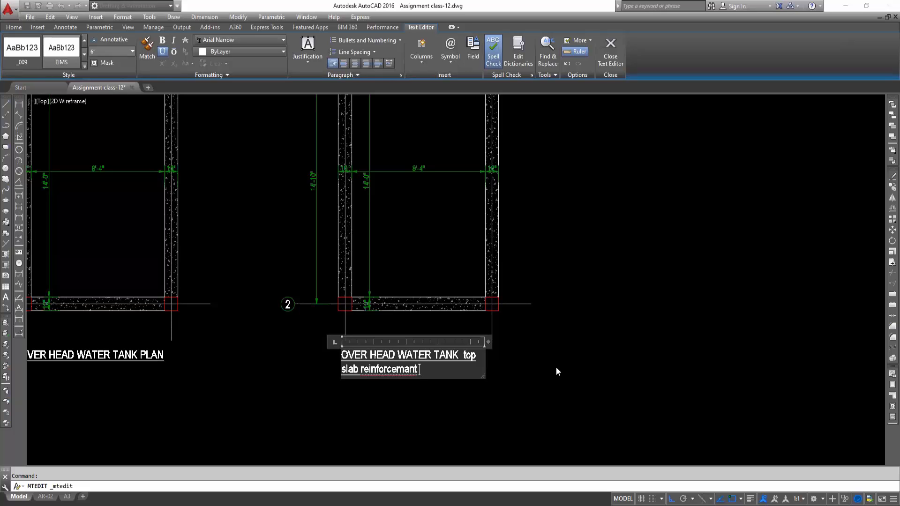
pyautogui.write(' plan')
pyautogui.click(408, 370)
pyautogui.write('e')
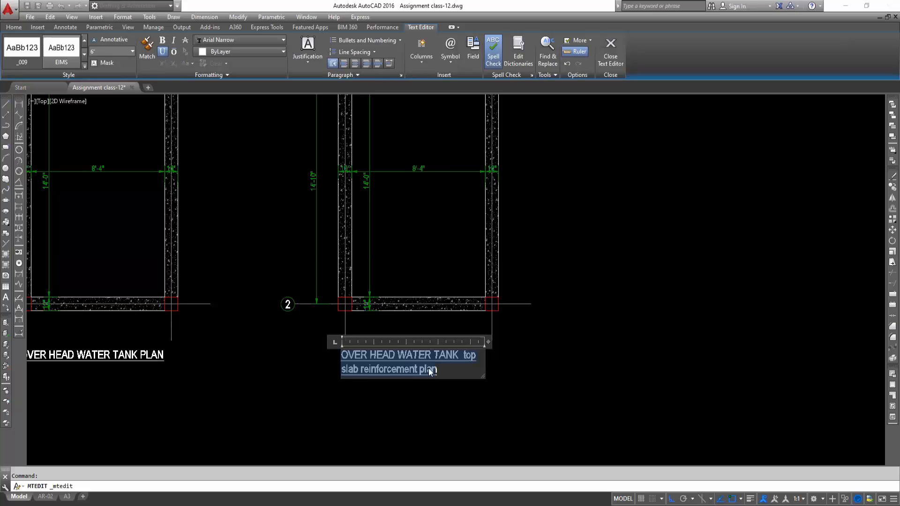
# Convert the whole copied title to uppercase and finish editing it
pyautogui.hotkey('ctrl', 'a')
pyautogui.click(186, 64)
pyautogui.click(192, 77)
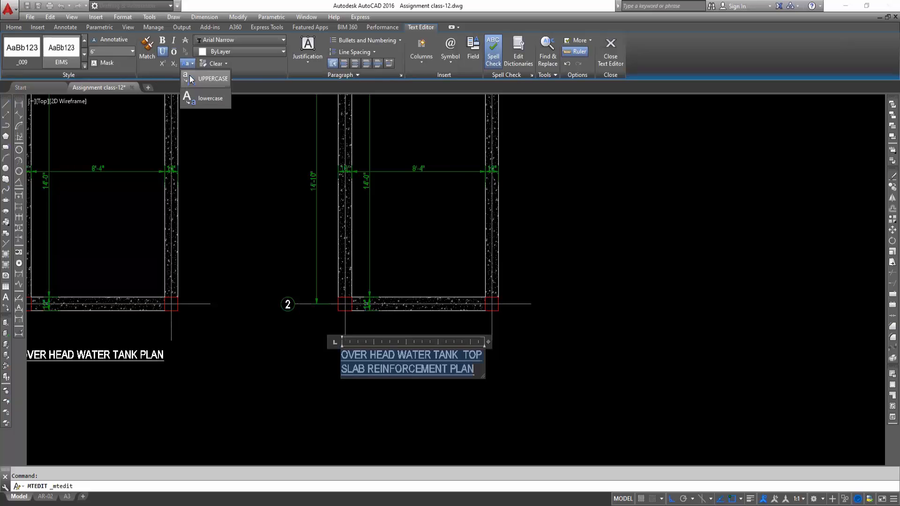
pyautogui.scroll(-2, 321, 269)
pyautogui.scroll(-2, 322, 277)
pyautogui.click(323, 277)
pyautogui.scroll(4, 370, 316)
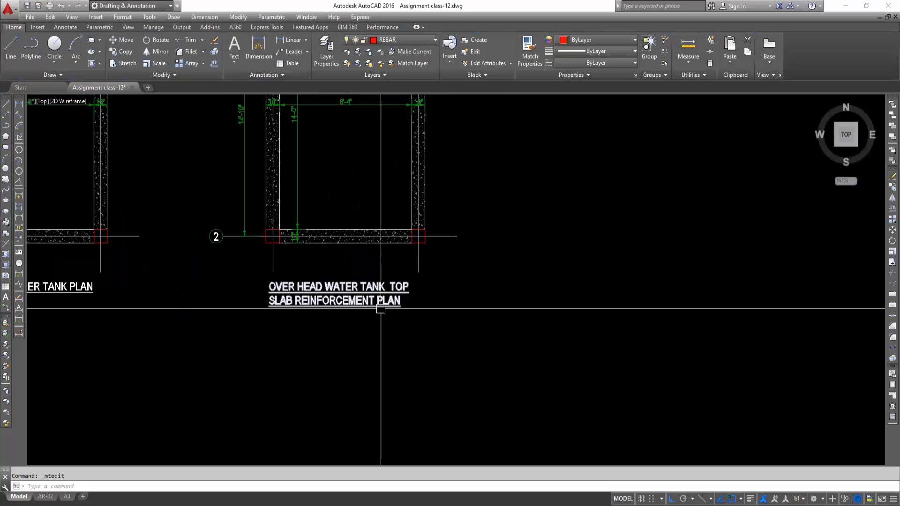
pyautogui.press('Escape')
# Erase the clear width and clear length dimensions inside the top slab reinforcement plan
pyautogui.moveTo(376, 163); pyautogui.dragTo(364, 315, button='middle')
pyautogui.click(365, 315)
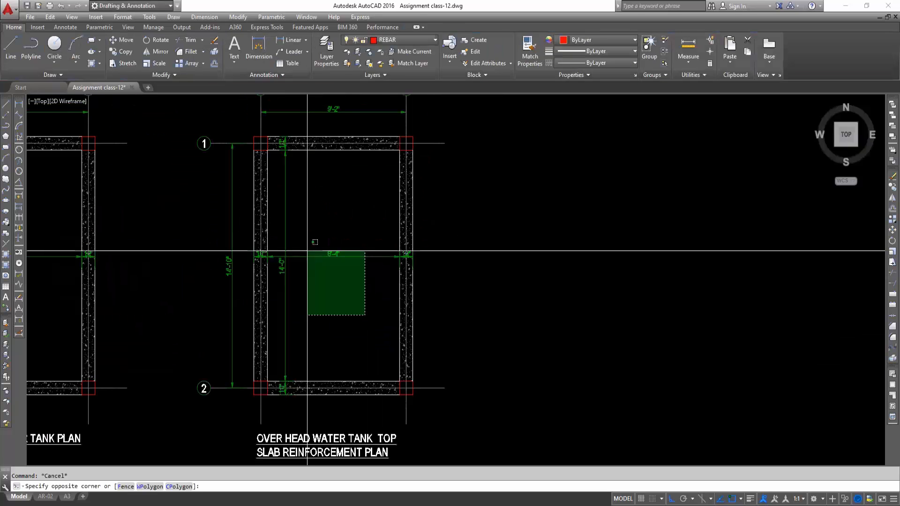
pyautogui.click(277, 244)
pyautogui.write('e')
pyautogui.press('space')
# Erase the wall thickness dimensions on all four walls of the top slab reinforcement plan
pyautogui.scroll(2, 263, 249)
pyautogui.click(237, 239)
pyautogui.scroll(-2, 301, 261)
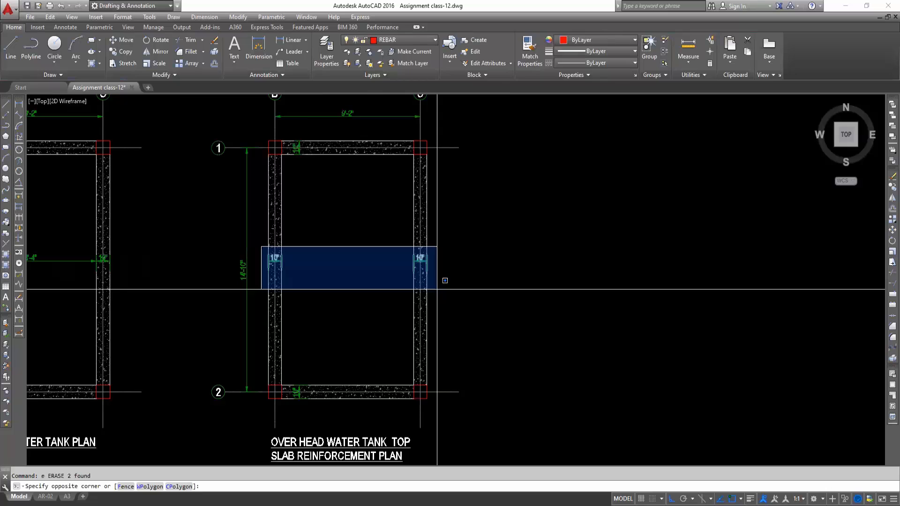
pyautogui.click(444, 280)
pyautogui.press('space')
pyautogui.click(288, 133)
pyautogui.click(321, 411)
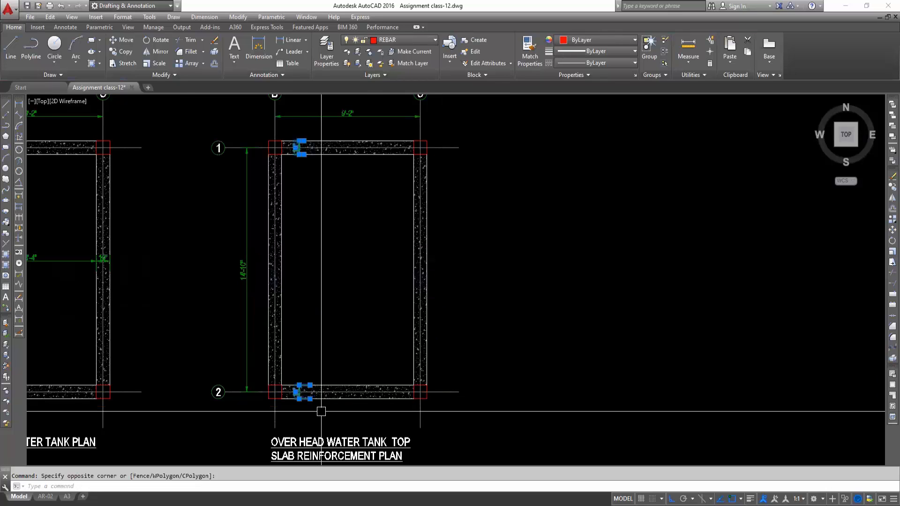
pyautogui.press('Escape')
# Copy the rebar lines, bar marks and L/3 and L/4 dimensions from the 1st floor slab's corner panel to beside the tank top slab plan
pyautogui.scroll(-5, 369, 333)
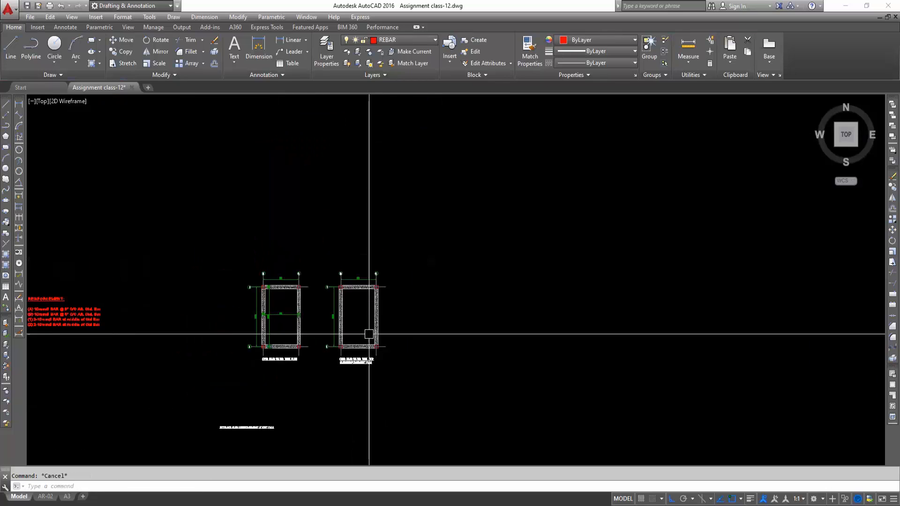
pyautogui.scroll(-3, 369, 333)
pyautogui.scroll(8, 207, 351)
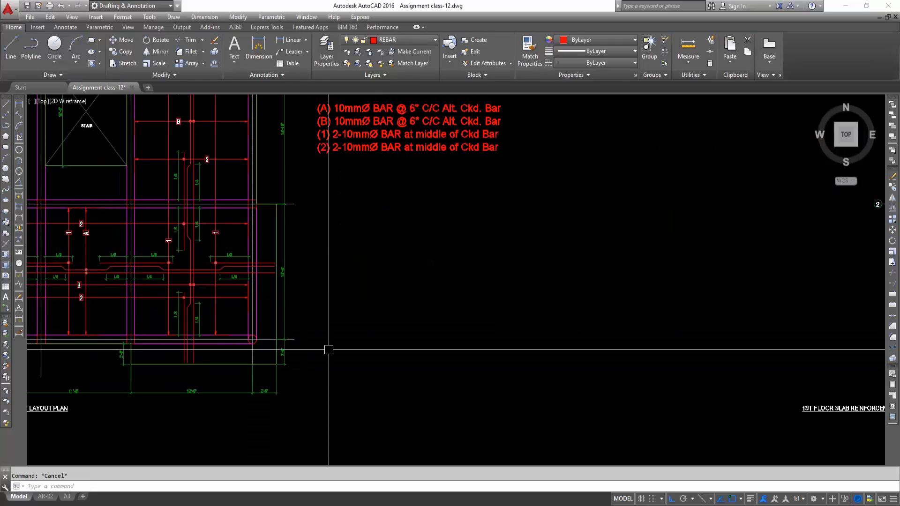
pyautogui.moveTo(347, 358); pyautogui.dragTo(357, 368, button='middle')
pyautogui.scroll(2, 244, 324)
pyautogui.moveTo(244, 325)
pyautogui.mouseDown(button='middle')
pyautogui.moveTo(276, 374)
pyautogui.moveTo(321, 364)
pyautogui.mouseUp(button='middle')
pyautogui.click(313, 363)
pyautogui.click(193, 206)
pyautogui.moveTo(267, 325); pyautogui.dragTo(274, 388, button='middle')
pyautogui.write('c')
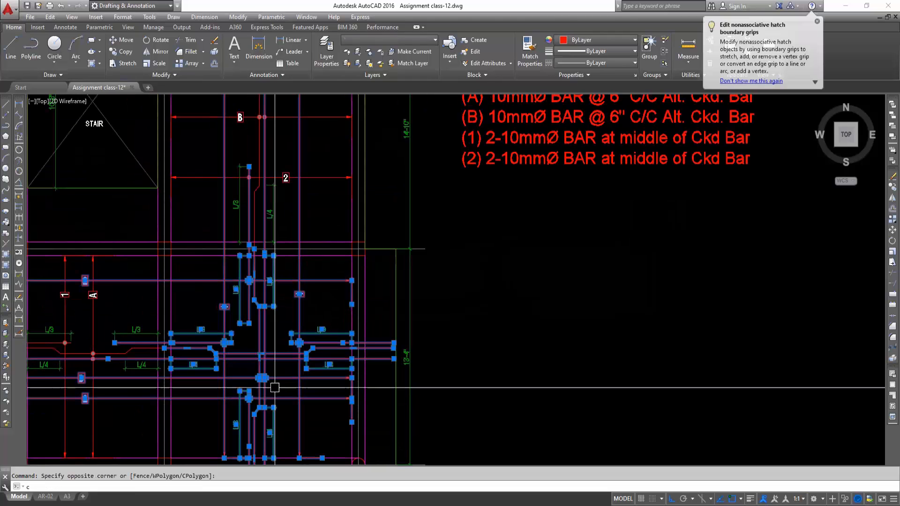
pyautogui.write('o')
pyautogui.press('Return')
pyautogui.click(271, 333)
pyautogui.press('F8')
pyautogui.scroll(-4, 422, 319)
pyautogui.moveTo(702, 290); pyautogui.dragTo(324, 308, button='middle')
pyautogui.scroll(2, 276, 286)
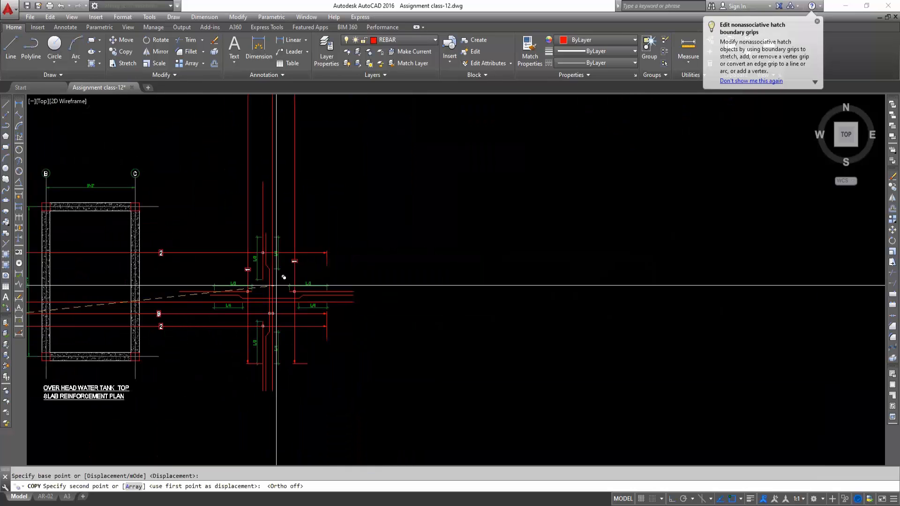
pyautogui.moveTo(276, 285); pyautogui.dragTo(431, 308, button='middle')
pyautogui.click(375, 287)
pyautogui.press('Escape')
# Move the vertical rebar set and the lower B and 2 distribution lines into the bay of the tank top slab plan
pyautogui.moveTo(391, 345); pyautogui.dragTo(343, 358, button='middle')
pyautogui.click(377, 256)
pyautogui.click(297, 216)
pyautogui.scroll(2, 322, 340)
pyautogui.click(379, 395)
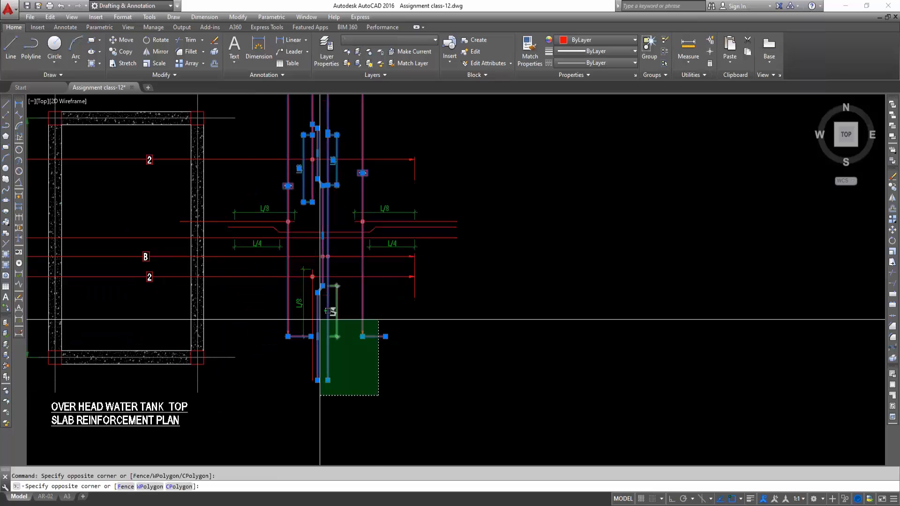
pyautogui.scroll(4, 328, 291)
pyautogui.scroll(-3, 349, 244)
pyautogui.click(375, 293)
pyautogui.scroll(-1, 375, 292)
pyautogui.scroll(4, 375, 291)
pyautogui.scroll(-3, 356, 258)
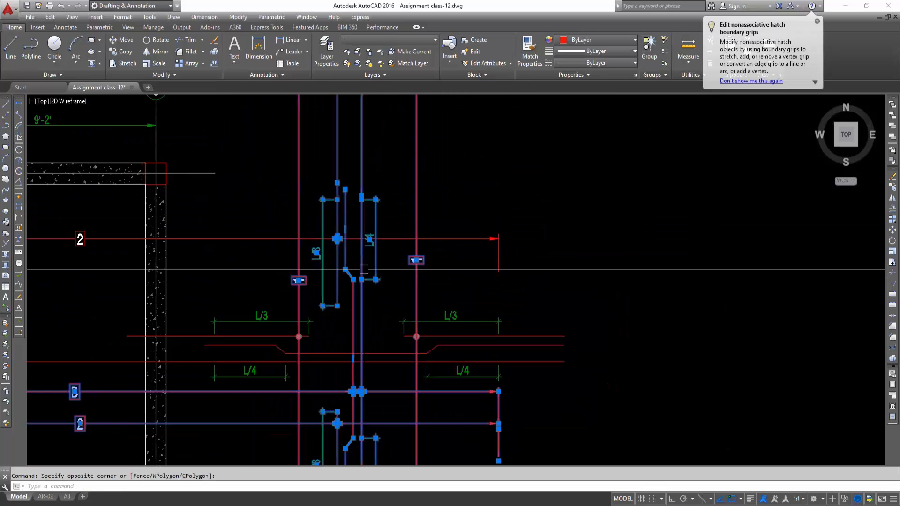
pyautogui.scroll(-2, 364, 270)
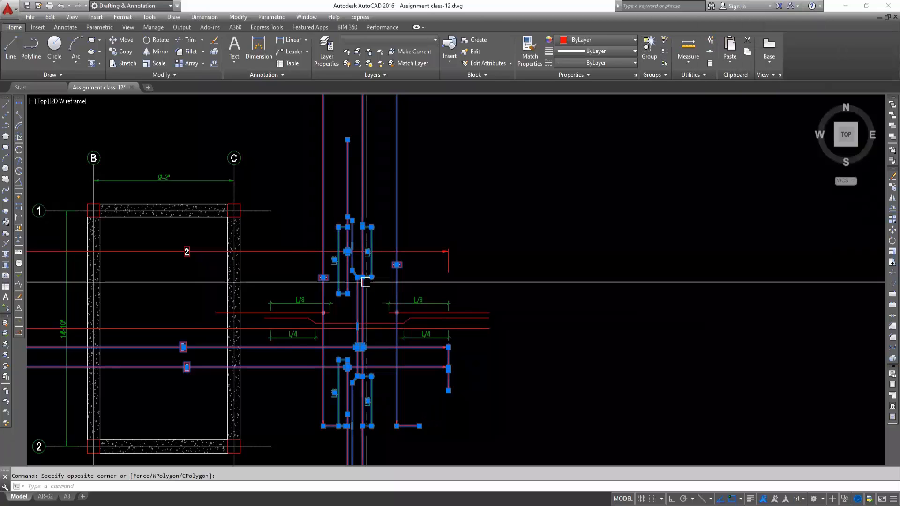
pyautogui.scroll(-2, 354, 269)
pyautogui.write('m')
pyautogui.press('Return')
pyautogui.scroll(4, 402, 277)
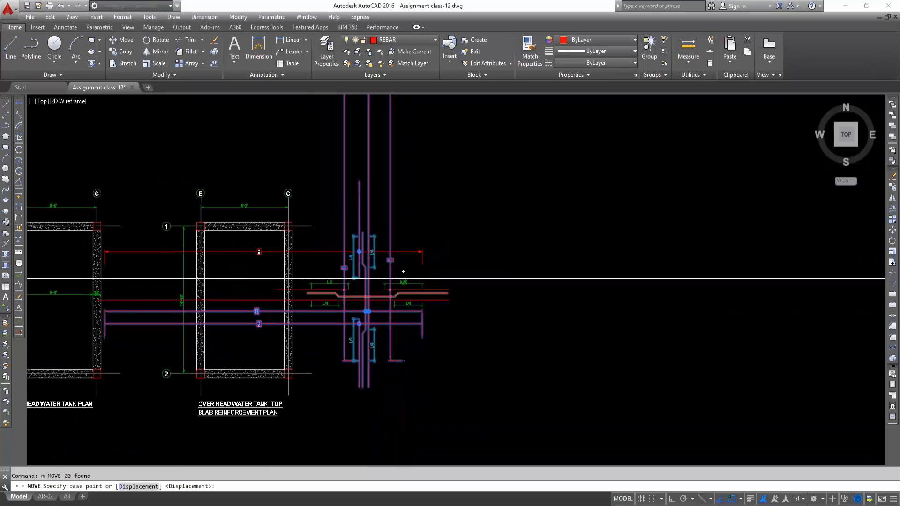
pyautogui.click(351, 209)
pyautogui.scroll(-4, 417, 263)
pyautogui.scroll(4, 387, 225)
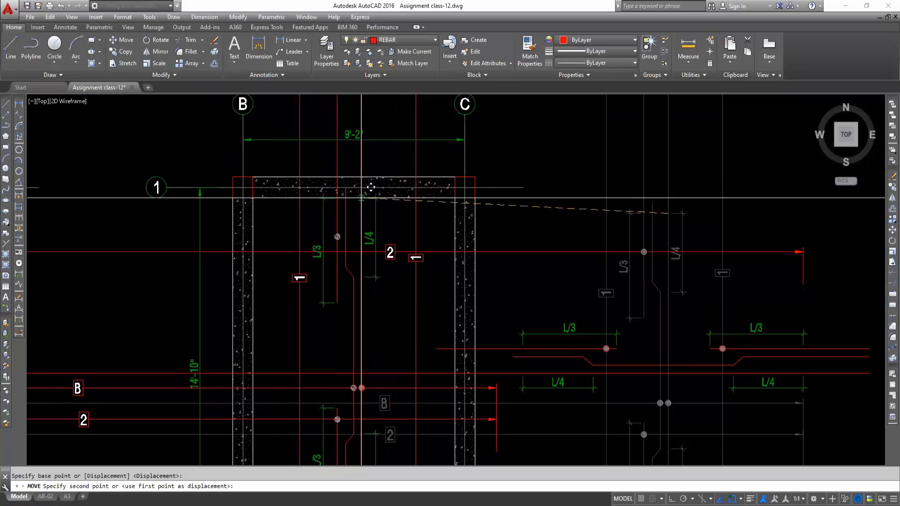
pyautogui.scroll(-4, 370, 207)
pyautogui.scroll(2, 401, 255)
pyautogui.press('Escape')
# Draw a vertical line across the top slab plan's clear length, from the grid 2 wall's inner face to the grid 1 wall's inner face
pyautogui.scroll(2, 353, 267)
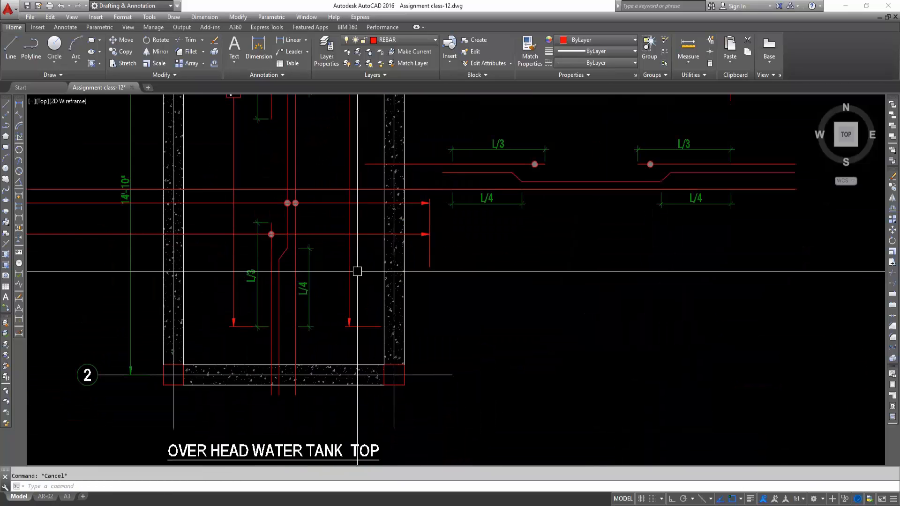
pyautogui.scroll(-2, 377, 342)
pyautogui.moveTo(376, 342); pyautogui.dragTo(352, 313, button='middle')
pyautogui.write('l')
pyautogui.press('Return')
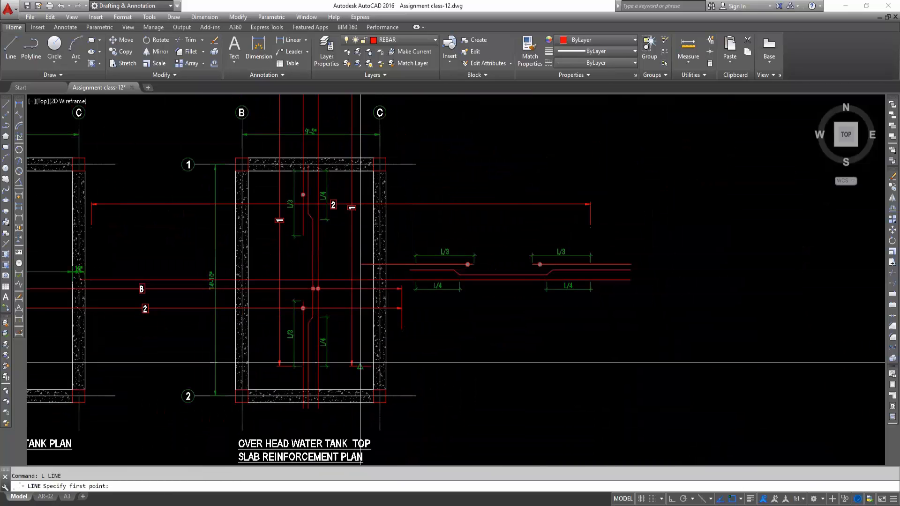
pyautogui.scroll(2, 360, 371)
pyautogui.click(348, 401)
pyautogui.scroll(-2, 413, 275)
pyautogui.press('F8')
pyautogui.scroll(2, 358, 178)
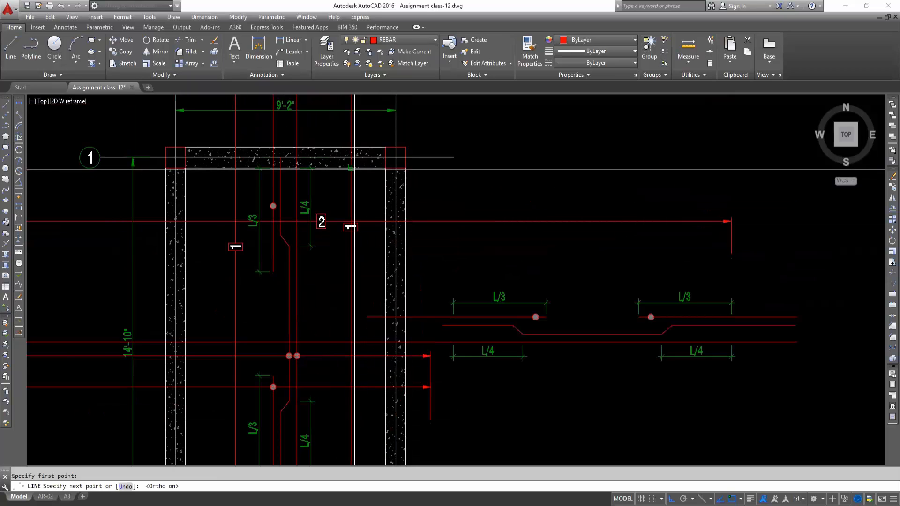
pyautogui.press('Escape')
# Move the vertical clear-length line out of the bay into the empty space beyond the horizontal rebar set
pyautogui.scroll(-3, 296, 292)
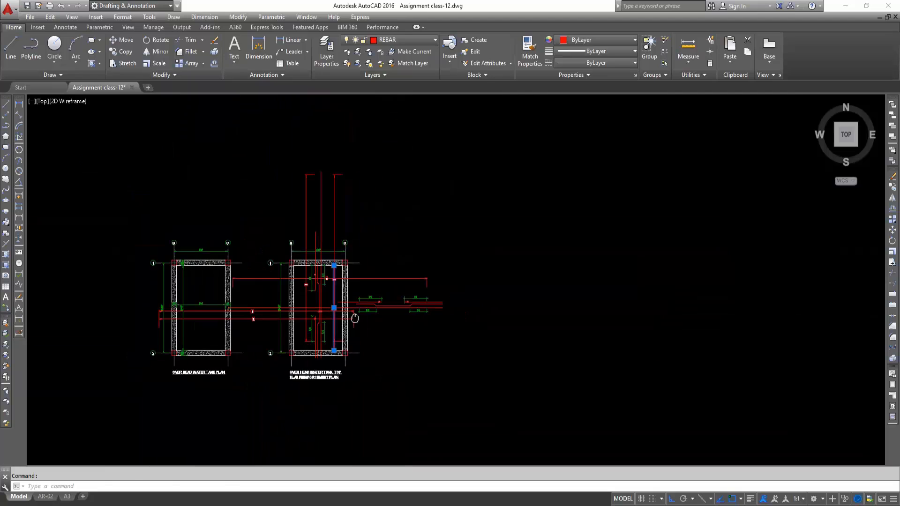
pyautogui.write('m')
pyautogui.press('Return')
pyautogui.click(382, 361)
pyautogui.press('Escape')
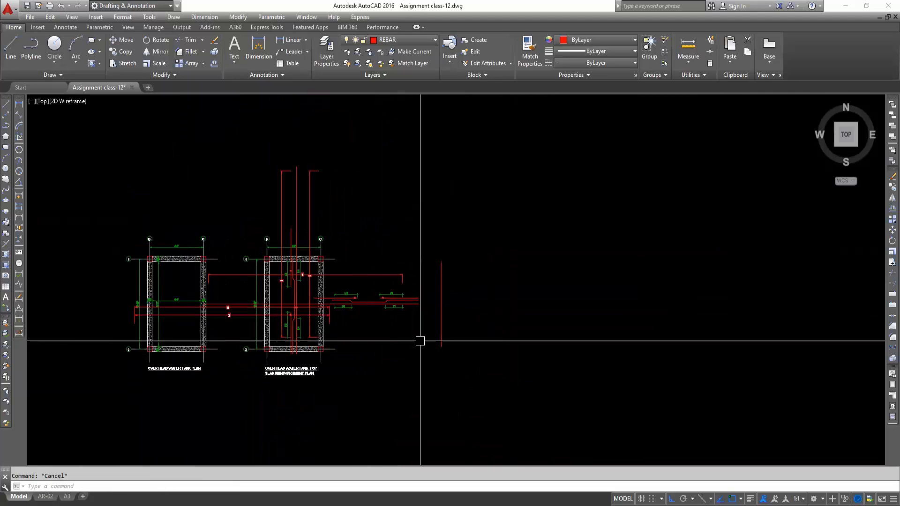
# Divide the moved clear-length line into 7 equal segments
pyautogui.scroll(2, 420, 337)
pyautogui.write('di')
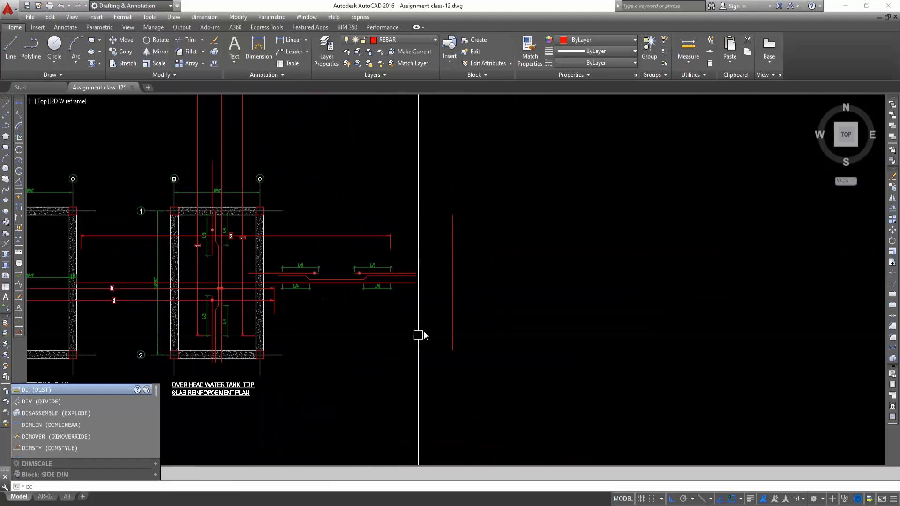
pyautogui.write('v')
pyautogui.press('Return')
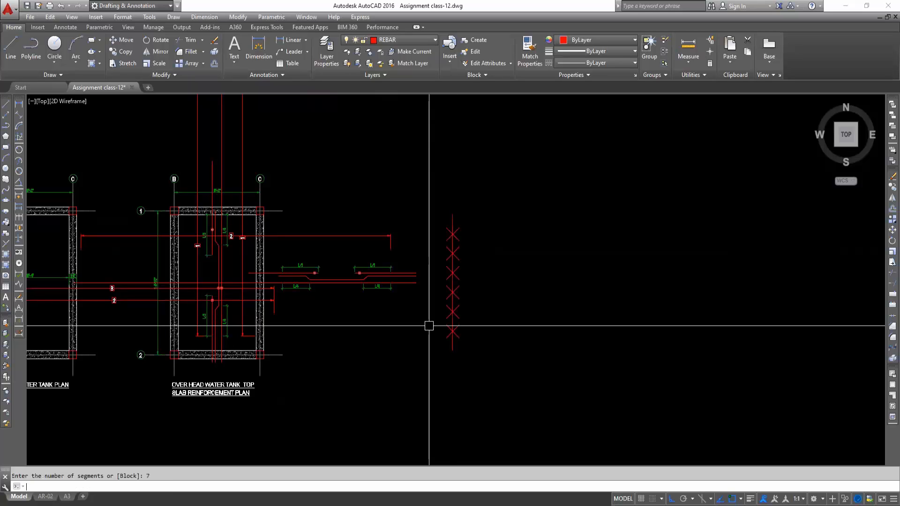
# Draw horizontal construction lines through the lowest and highest division points of the clear-length line
pyautogui.write('xl')
pyautogui.press('Return')
pyautogui.click(452, 331)
pyautogui.press('Escape')
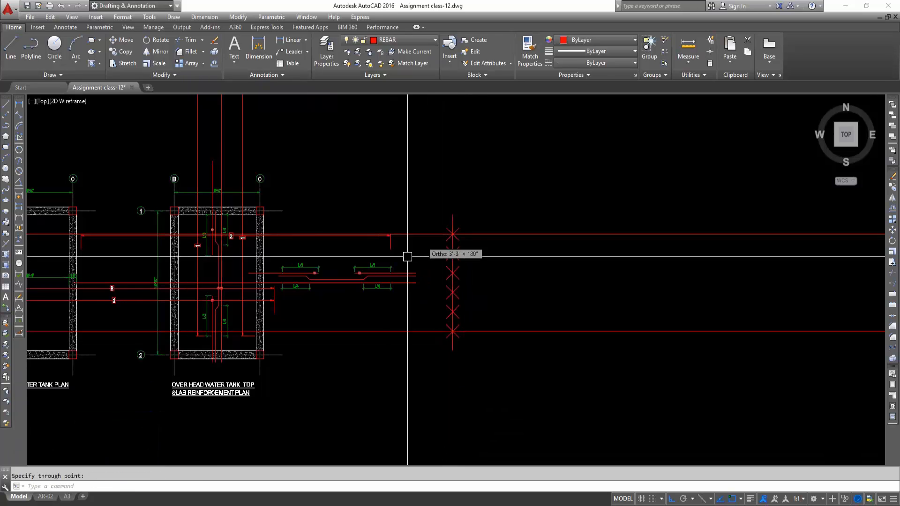
# Stretch the lower L/3 and L/4 rebar details down to the grid 2 wall's inner face and pull the bar ends inside the wall
pyautogui.scroll(4, 408, 255)
pyautogui.click(311, 331)
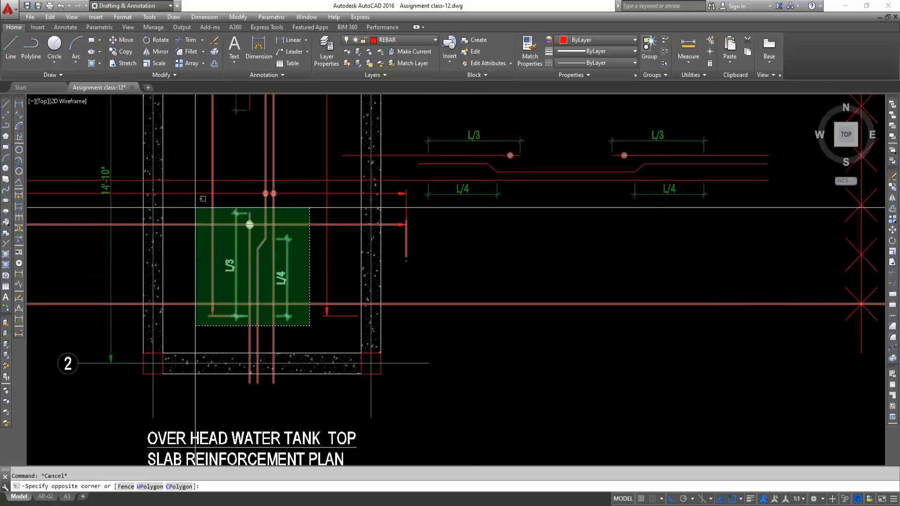
pyautogui.click(197, 207)
pyautogui.write('s')
pyautogui.press('Return')
pyautogui.scroll(2, 285, 333)
pyautogui.click(263, 311)
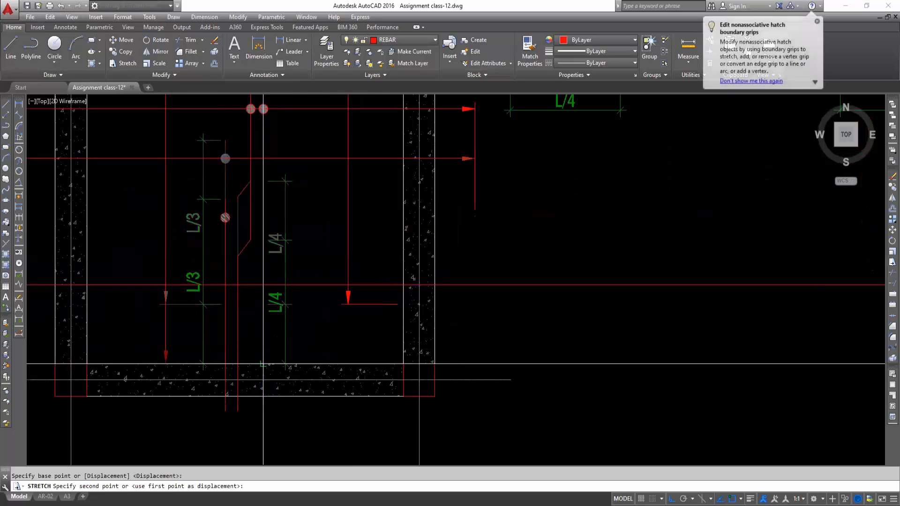
pyautogui.scroll(3, 265, 389)
pyautogui.scroll(-3, 244, 421)
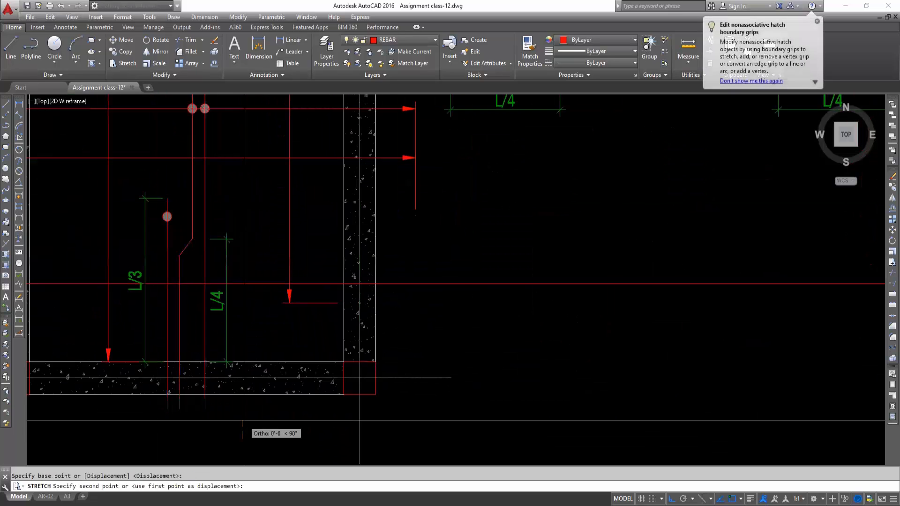
pyautogui.press('Escape')
# Shorten the vertical extra top bar to end inside the grid 1 wall and extend the cranked bar to the same level
pyautogui.scroll(-4, 244, 421)
pyautogui.scroll(3, 246, 228)
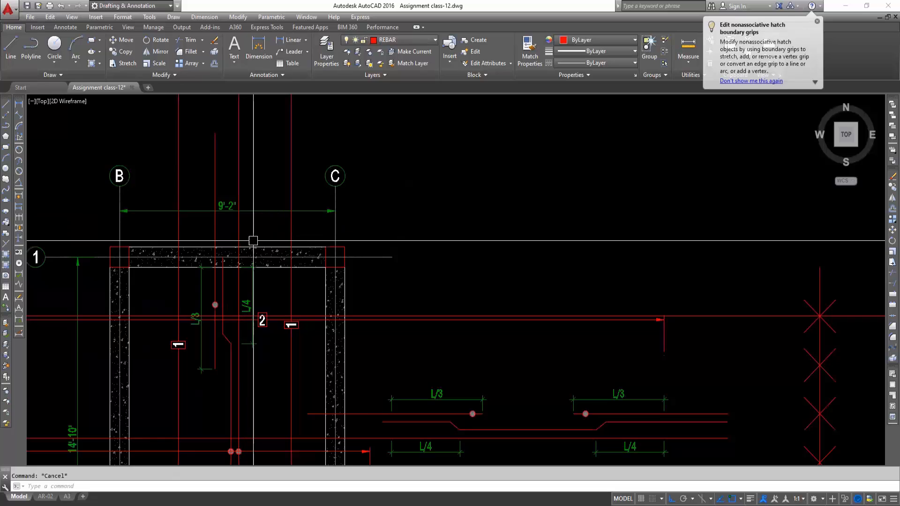
pyautogui.click(221, 212)
pyautogui.scroll(2, 218, 309)
pyautogui.scroll(2, 218, 309)
pyautogui.moveTo(225, 147); pyautogui.dragTo(239, 210, button='middle')
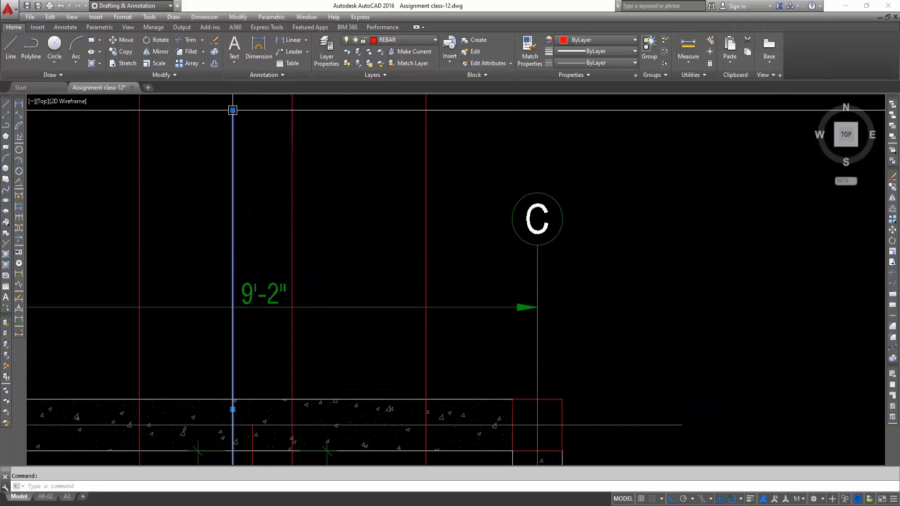
pyautogui.click(250, 412)
pyautogui.scroll(3, 251, 422)
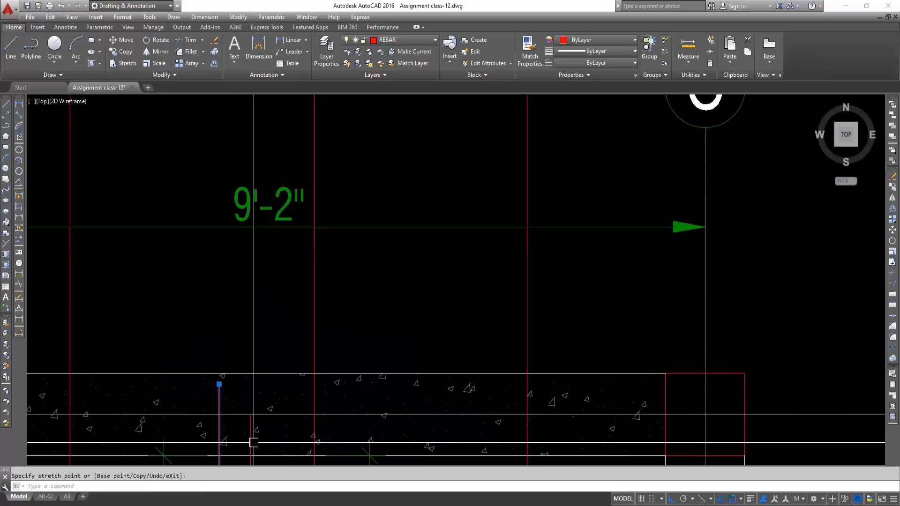
pyautogui.click(247, 397)
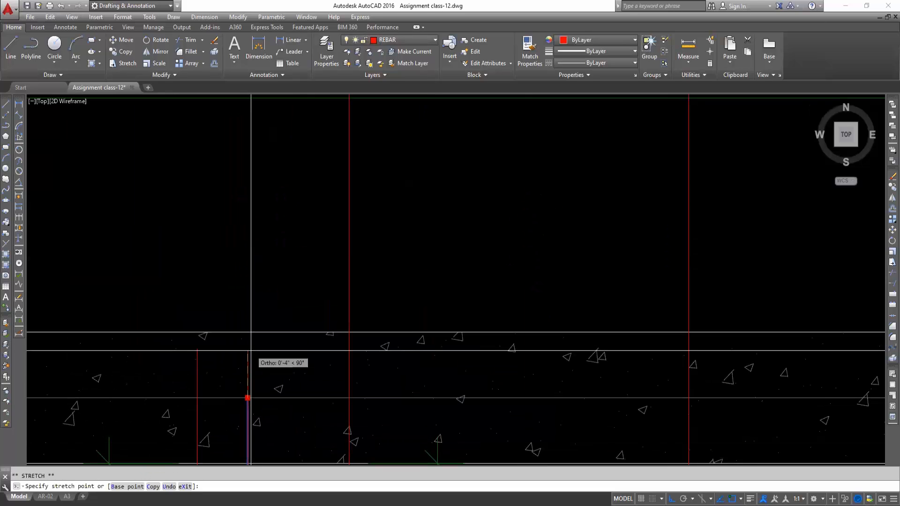
pyautogui.press('Escape')
# Shorten the straight vertical bar's upper end to stop inside the grid 1 wall, level with the neighbouring bars
pyautogui.scroll(-4, 287, 315)
pyautogui.click(268, 318)
pyautogui.scroll(-4, 274, 309)
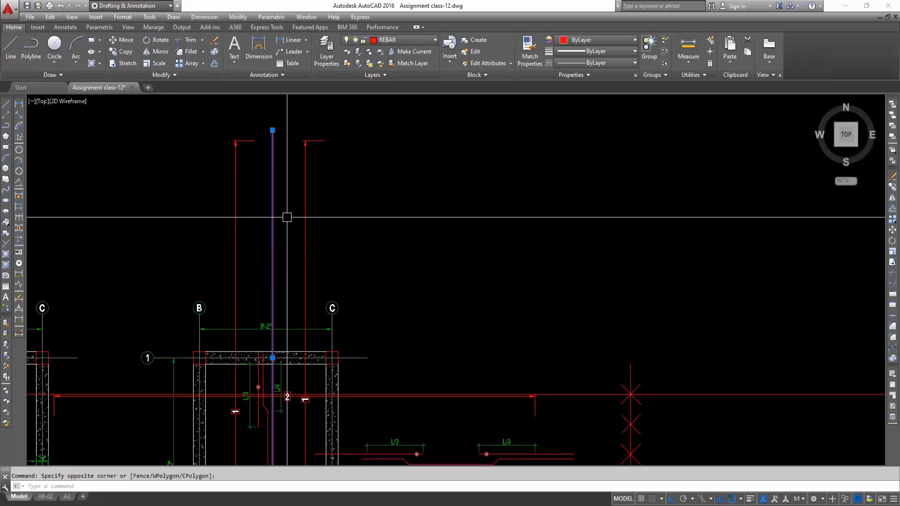
pyautogui.click(272, 129)
pyautogui.scroll(5, 271, 363)
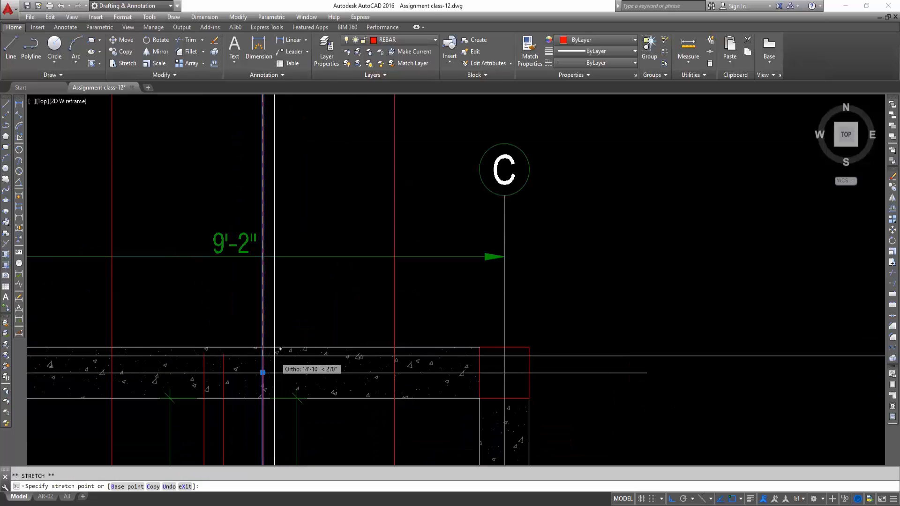
pyautogui.press('Escape')
pyautogui.scroll(-6, 273, 354)
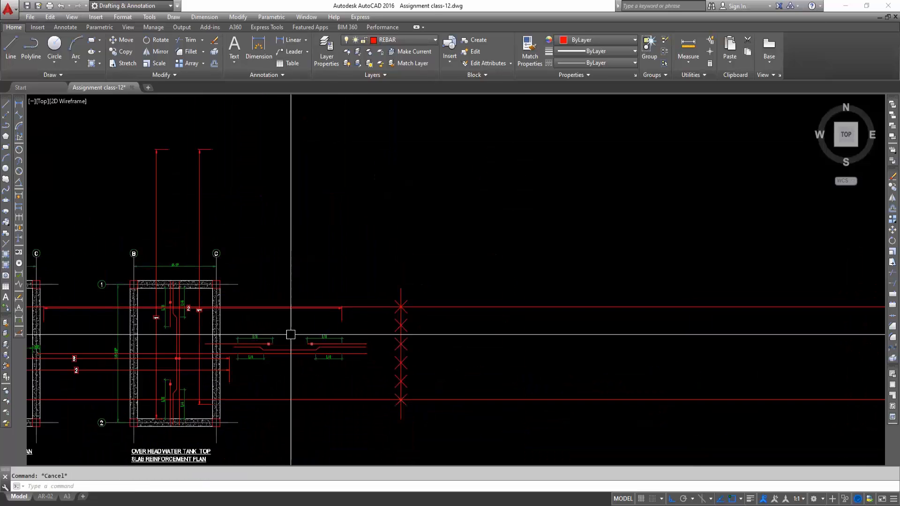
# Stretch the cranked bar's upper bend and its L/4 dimension to the upper one-seventh construction line
pyautogui.scroll(6, 178, 318)
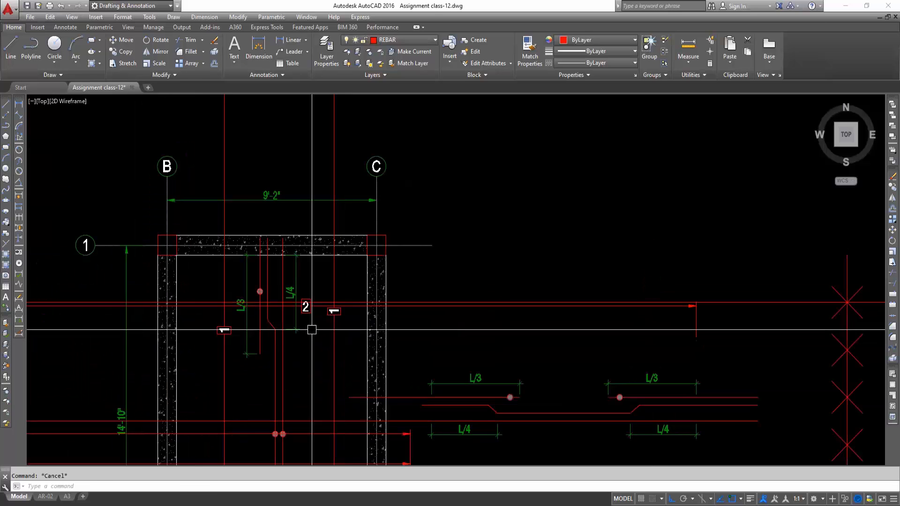
pyautogui.click(299, 342)
pyautogui.click(236, 306)
pyautogui.write('s')
pyautogui.press('space')
pyautogui.scroll(2, 263, 320)
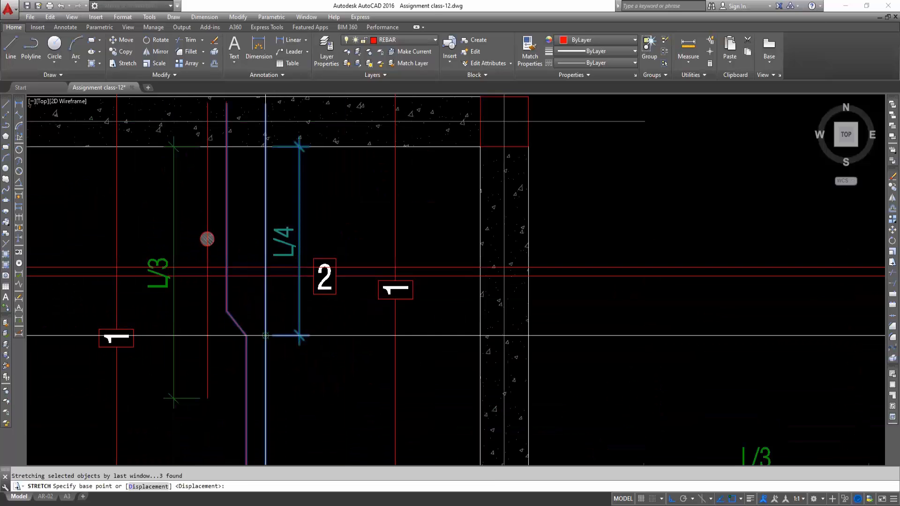
pyautogui.click(265, 268)
pyautogui.press('Escape')
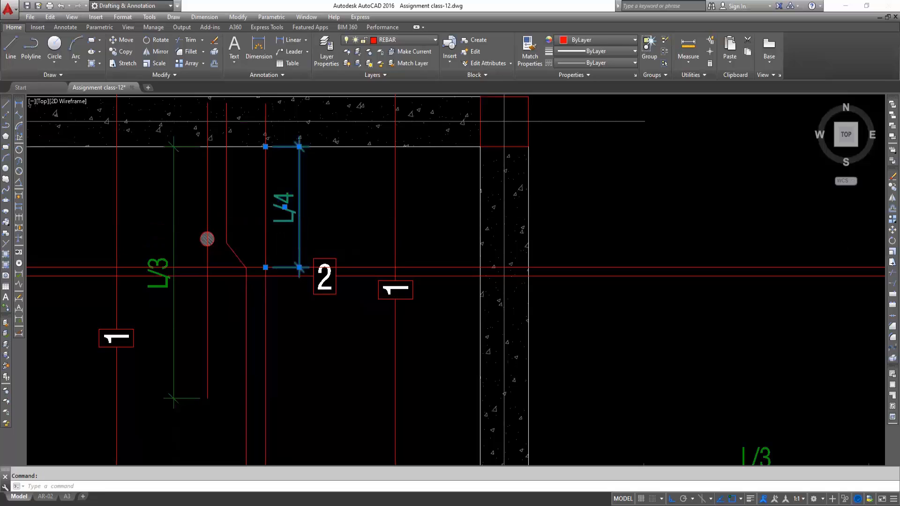
# Change the upper crank dimension's text to L/7
pyautogui.doubleClick(299, 214)
pyautogui.write('L/5')
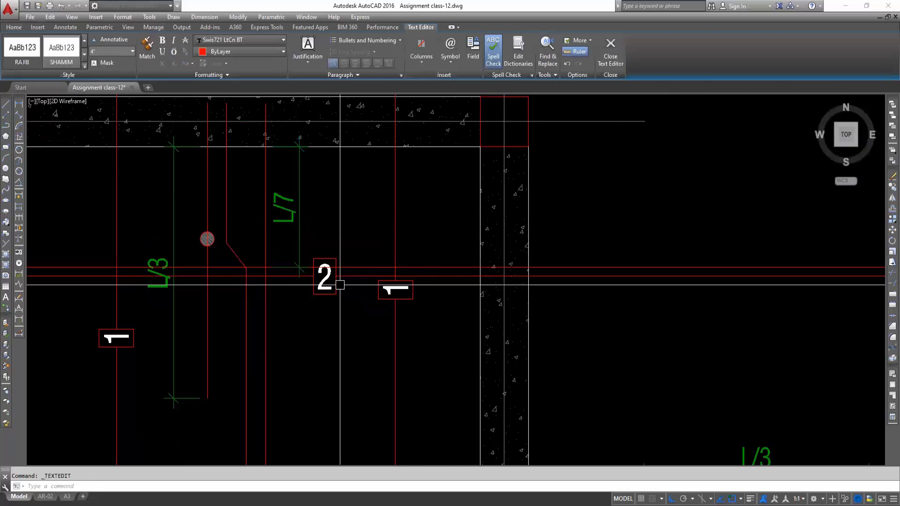
pyautogui.click(341, 285)
# Stretch the cranked bar's lower bend and its L/4 dimension to the lower one-seventh construction line
pyautogui.scroll(-5, 341, 325)
pyautogui.moveTo(342, 326); pyautogui.dragTo(328, 128, button='middle')
pyautogui.scroll(2, 317, 296)
pyautogui.press('Escape')
pyautogui.click(324, 273)
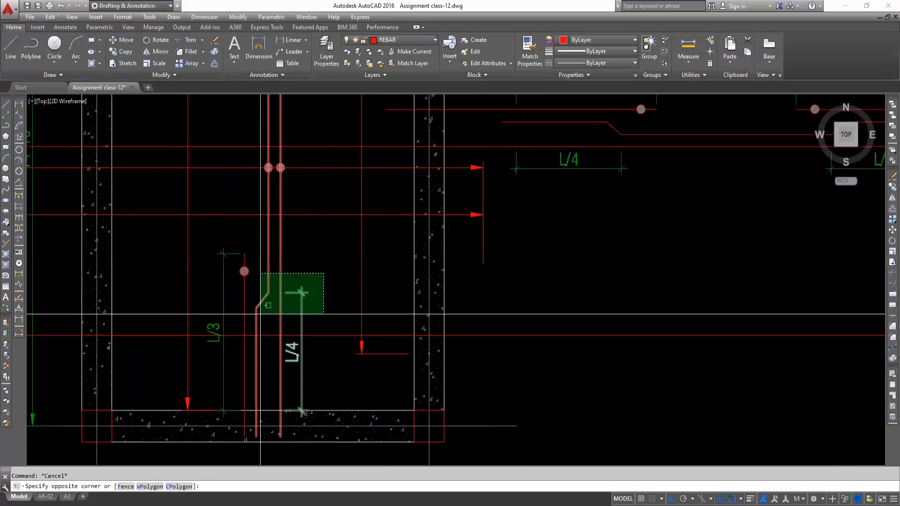
pyautogui.click(252, 313)
pyautogui.write('s')
pyautogui.scroll(2, 263, 301)
pyautogui.click(286, 288)
pyautogui.click(292, 356)
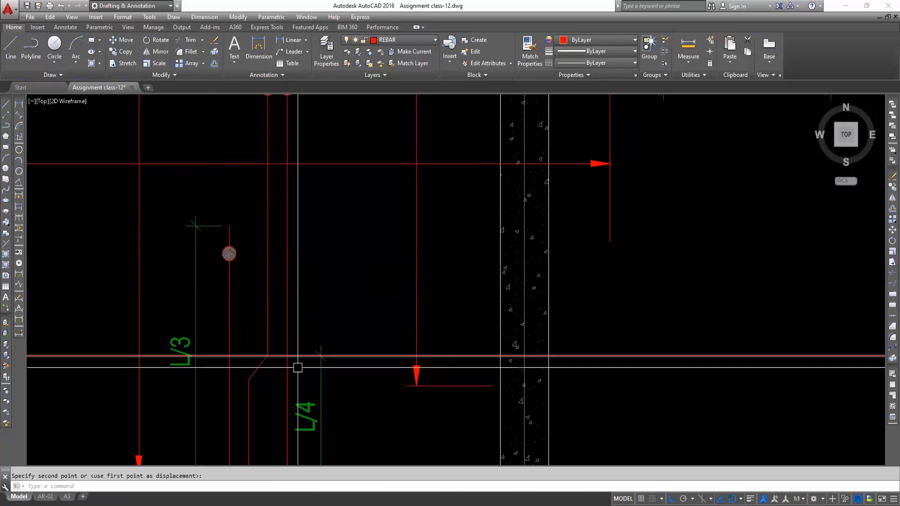
pyautogui.press('Escape')
# Change the lower crank dimension's text to L/7
pyautogui.moveTo(300, 415); pyautogui.dragTo(314, 244, button='middle')
pyautogui.doubleClick(337, 254)
pyautogui.click(333, 419)
pyautogui.scroll(-4, 333, 418)
pyautogui.scroll(3, 334, 418)
pyautogui.press('Escape')
# Erase the six division points from the clear-length line and divide it into 4 equal segments
pyautogui.moveTo(651, 214); pyautogui.dragTo(393, 219, button='middle')
pyautogui.click(371, 205)
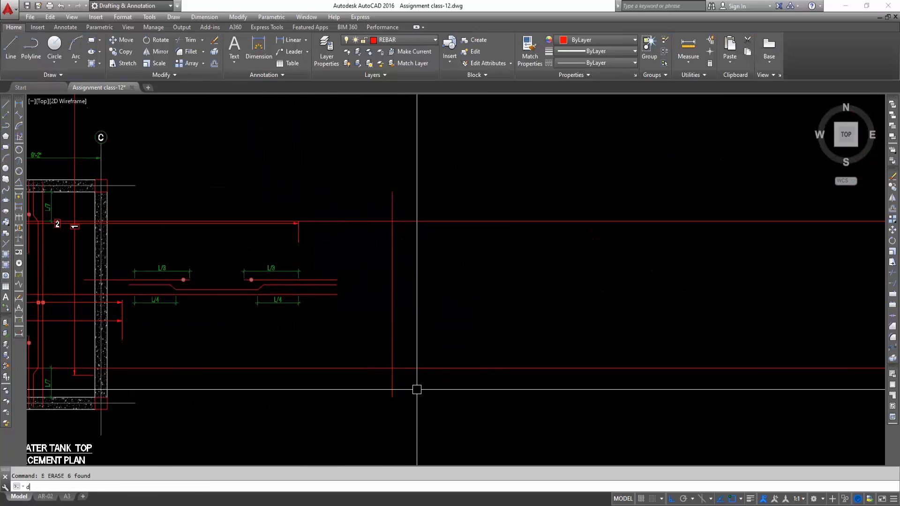
pyautogui.write('iv')
pyautogui.press('Return')
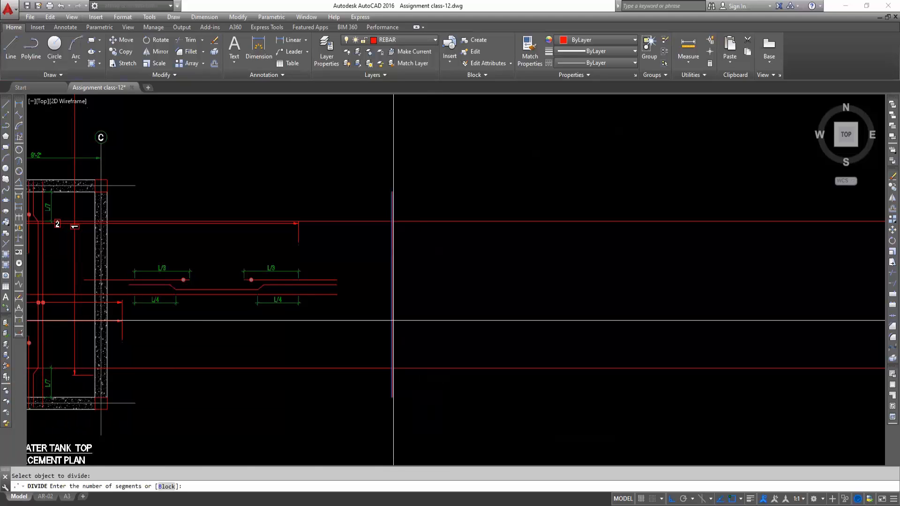
# Draw horizontal construction lines through the lowest and highest quarter points and erase the stray object
pyautogui.write('l')
pyautogui.press('Return')
pyautogui.click(393, 346)
pyautogui.press('Return')
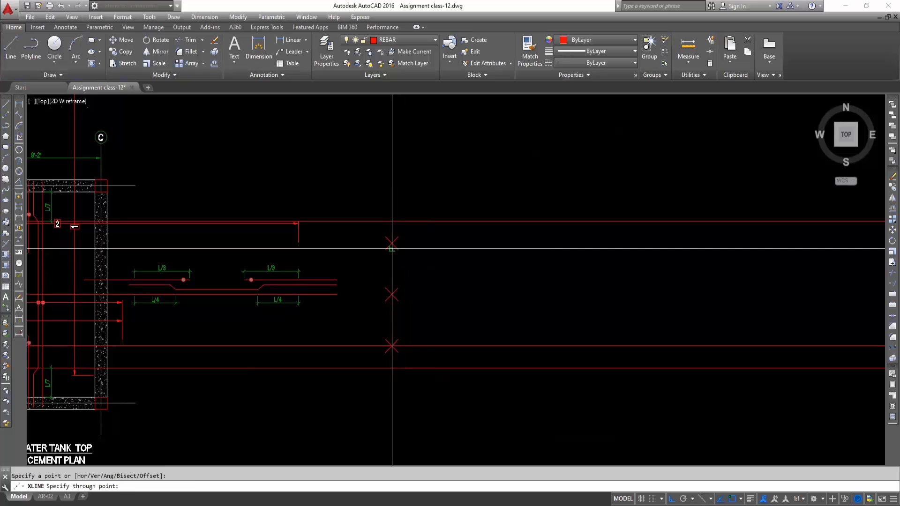
pyautogui.click(411, 239)
pyautogui.press('Escape')
pyautogui.click(414, 250)
pyautogui.write('e')
pyautogui.press('Return')
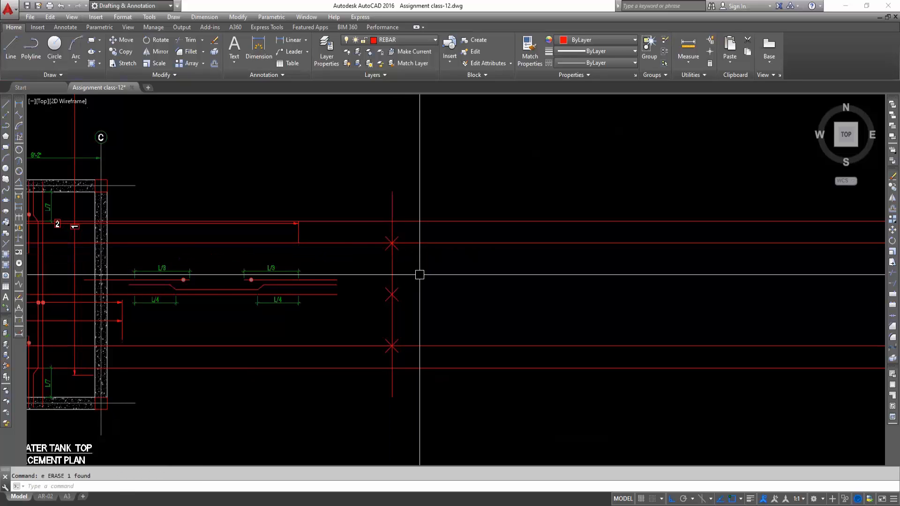
# Stretch the upper extra top bar and its L/3 dimension to the upper quarter line, and relabel the dimension L/4
pyautogui.scroll(-3, 497, 286)
pyautogui.scroll(5, 218, 256)
pyautogui.click(191, 331)
pyautogui.click(150, 300)
pyautogui.write('s')
pyautogui.press('Return')
pyautogui.click(171, 317)
pyautogui.click(138, 278)
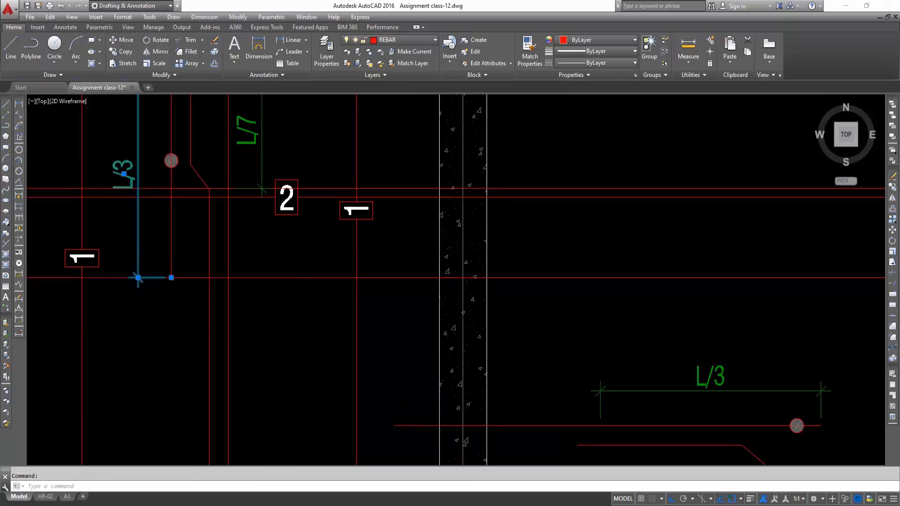
pyautogui.press('Escape')
# Change the lower extra top bar's L/3 dimension text to L/4
pyautogui.scroll(-5, 192, 279)
pyautogui.scroll(5, 168, 321)
pyautogui.click(160, 323)
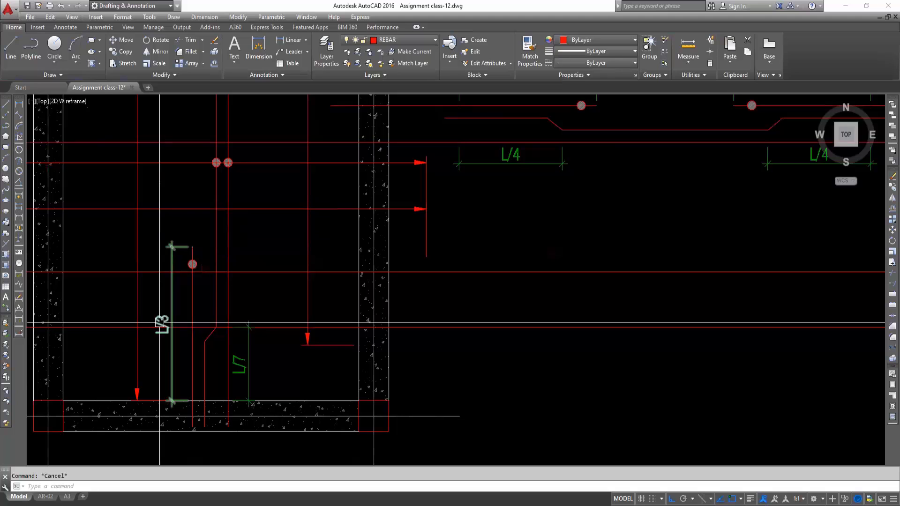
pyautogui.doubleClick(170, 324)
pyautogui.write('L/4')
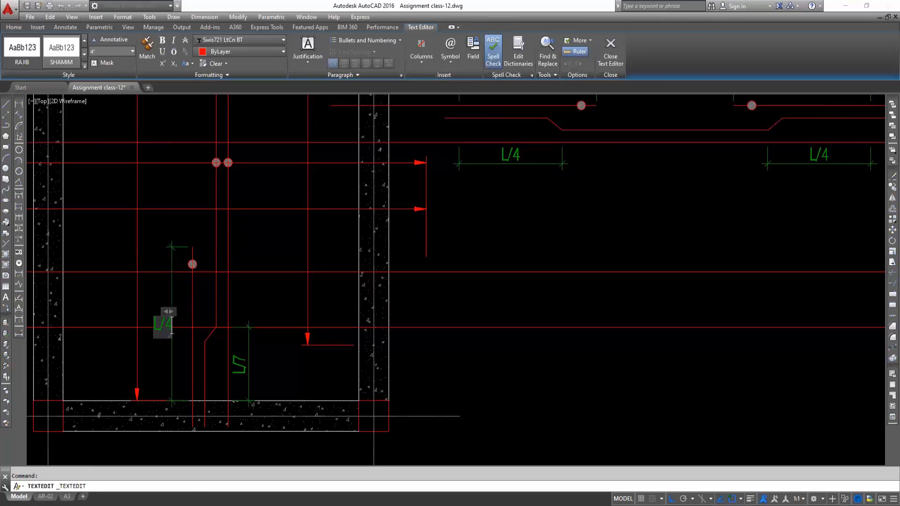
pyautogui.click(207, 258)
pyautogui.press('Escape')
# Stretch the lower extra top bar and its L/4 dimension to the lower quarter construction line
pyautogui.click(199, 237)
pyautogui.click(177, 263)
pyautogui.write('s')
pyautogui.press('space')
pyautogui.scroll(4, 190, 255)
pyautogui.click(195, 235)
pyautogui.click(193, 297)
pyautogui.press('Escape')
# Erase the divided clear-length line and its quarter points beside the top slab plan
pyautogui.scroll(-6, 244, 290)
pyautogui.moveTo(266, 296); pyautogui.dragTo(75, 297, button='middle')
pyautogui.scroll(-2, 131, 300)
pyautogui.moveTo(182, 317); pyautogui.dragTo(84, 325, button='middle')
pyautogui.click(345, 334)
pyautogui.scroll(-2, 319, 241)
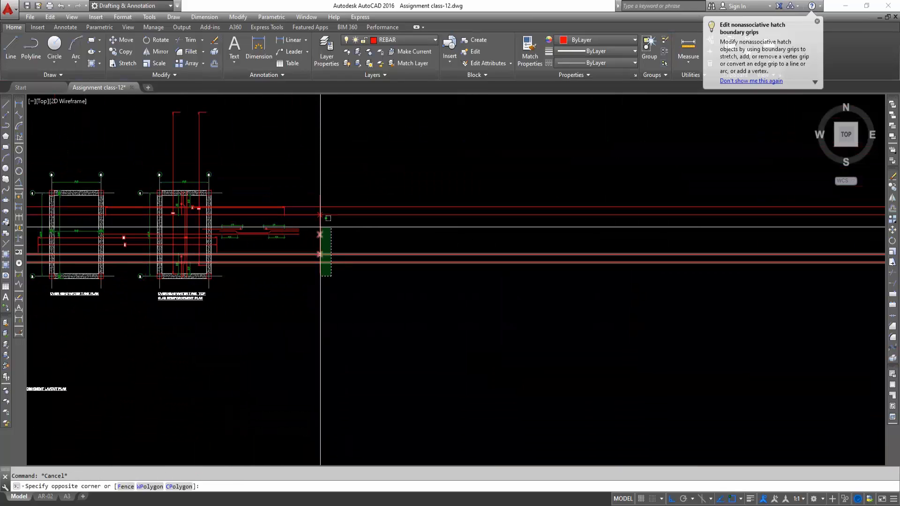
pyautogui.press('Escape')
pyautogui.click(303, 181)
pyautogui.click(355, 311)
pyautogui.write('e')
pyautogui.press('space')
# Erase the four horizontal construction lines crossing the tank plans
pyautogui.click(355, 282)
pyautogui.click(331, 197)
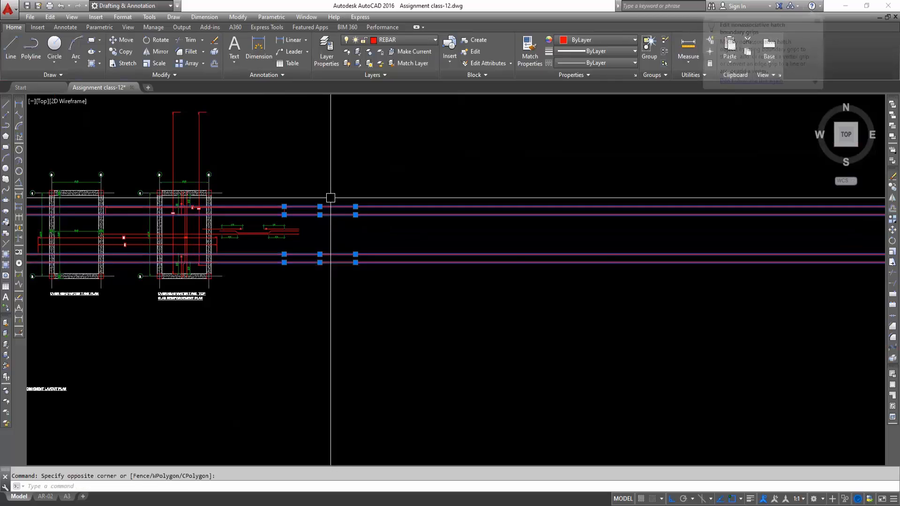
pyautogui.scroll(4, 194, 252)
pyautogui.write('e')
pyautogui.press('space')
pyautogui.scroll(-2, 281, 398)
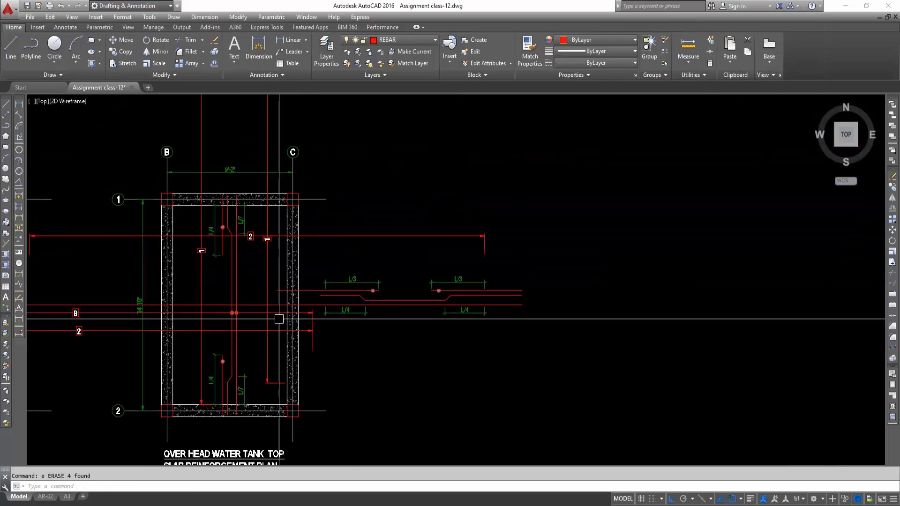
pyautogui.scroll(2, 257, 271)
pyautogui.scroll(-4, 235, 311)
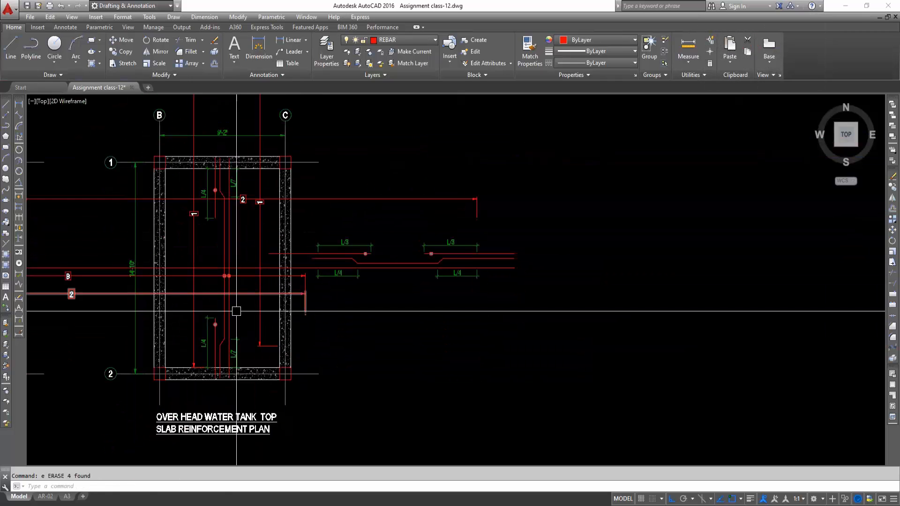
# Move the copied crosswise rebar set with its L/3 and L/4 dimensions onto the top slab plan, aligned to grid C's inner wall face
pyautogui.scroll(2, 184, 304)
pyautogui.click(201, 308)
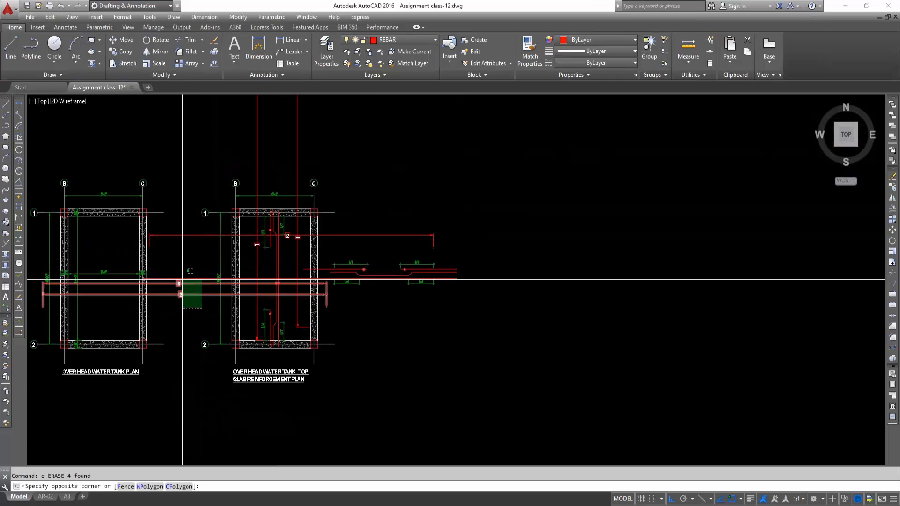
pyautogui.press('Escape')
pyautogui.scroll(4, 360, 279)
pyautogui.click(562, 211)
pyautogui.click(300, 318)
pyautogui.scroll(-2, 218, 437)
pyautogui.write('m')
pyautogui.scroll(3, 456, 305)
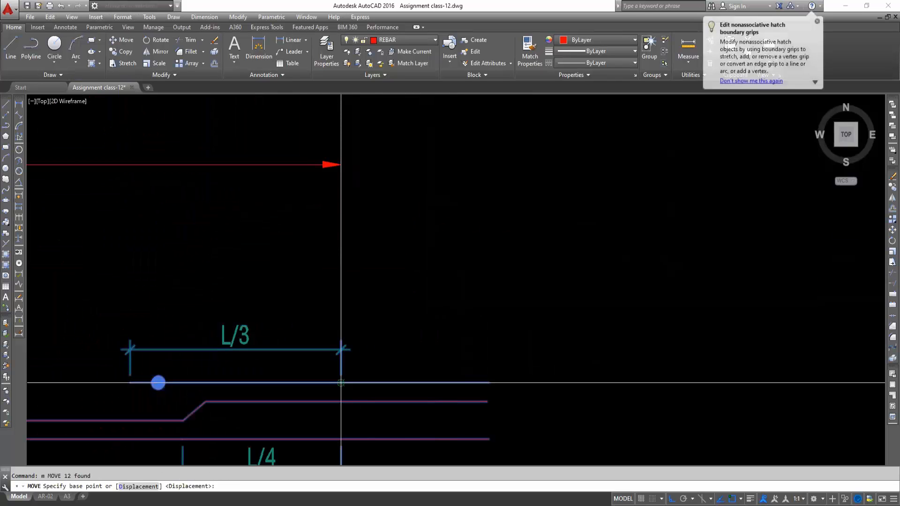
pyautogui.click(341, 382)
pyautogui.scroll(-4, 379, 379)
pyautogui.scroll(6, 421, 375)
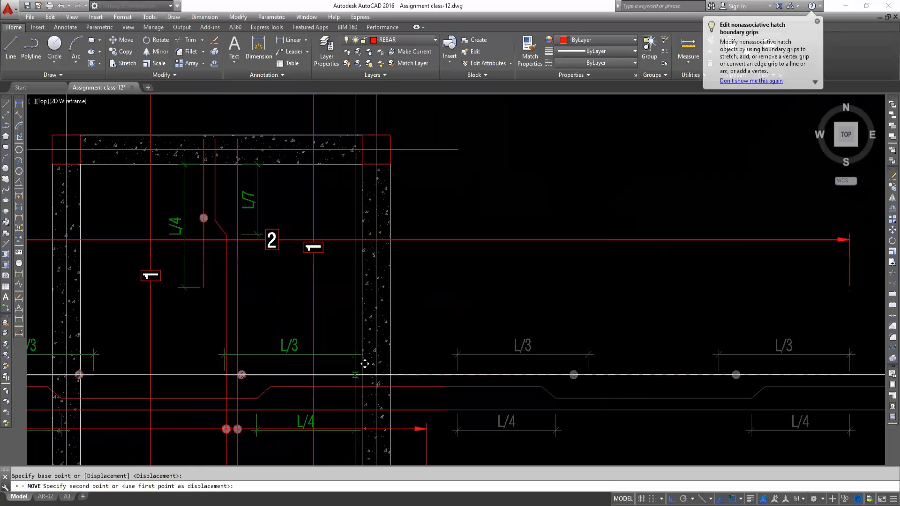
pyautogui.press('Escape')
pyautogui.scroll(-2, 391, 356)
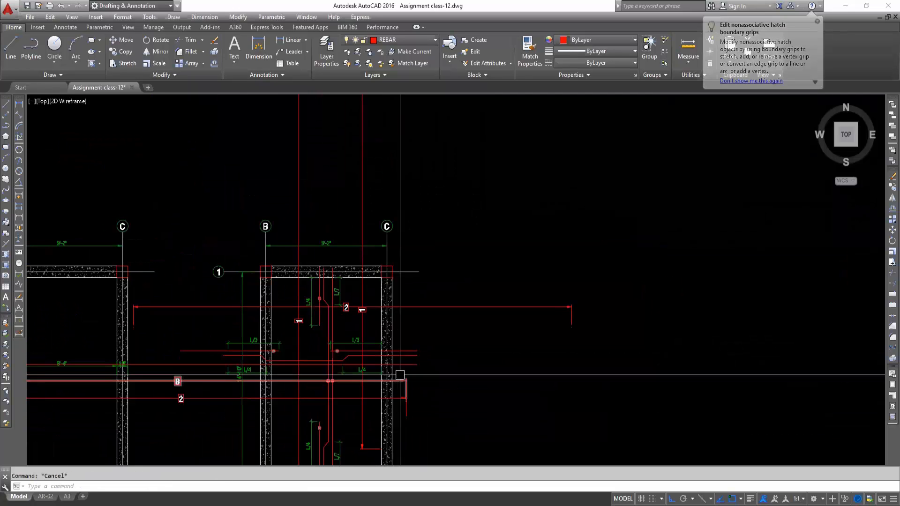
# Stretch the grid B half of the crosswise rebar set and its dimensions to the inner wall face at grid B
pyautogui.scroll(4, 363, 294)
pyautogui.click(300, 257)
pyautogui.click(141, 365)
pyautogui.write('s')
pyautogui.press('Return')
pyautogui.click(158, 300)
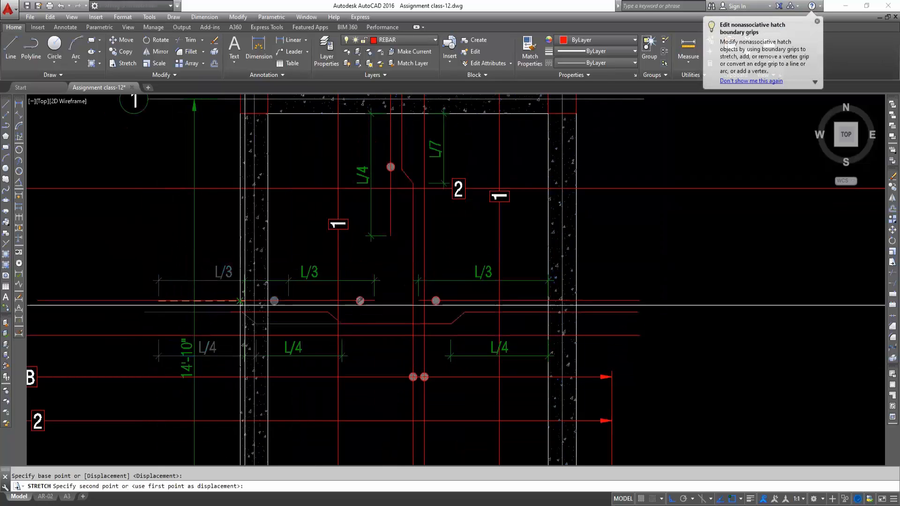
pyautogui.click(274, 300)
# Stretch the ends of the crosswise top, cranked and straight bars to the outer wall faces of the tank
pyautogui.scroll(3, 279, 307)
pyautogui.click(282, 311)
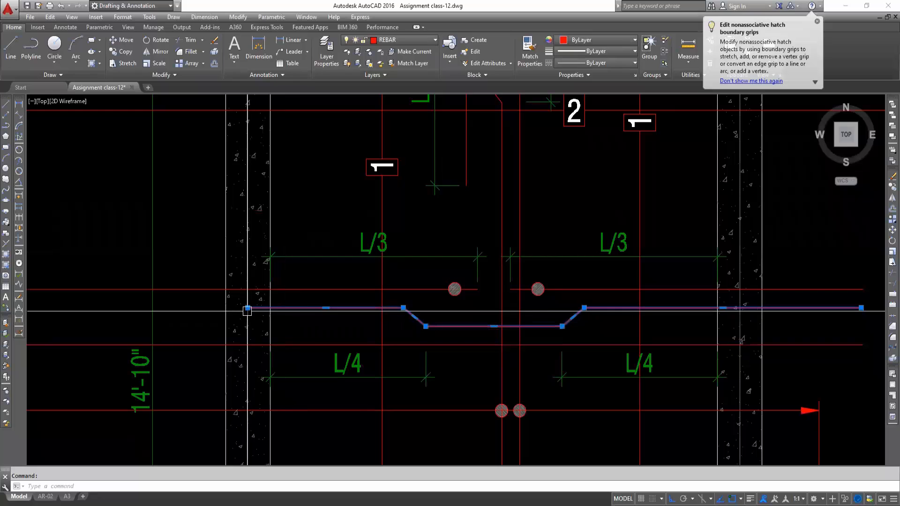
pyautogui.press('Escape')
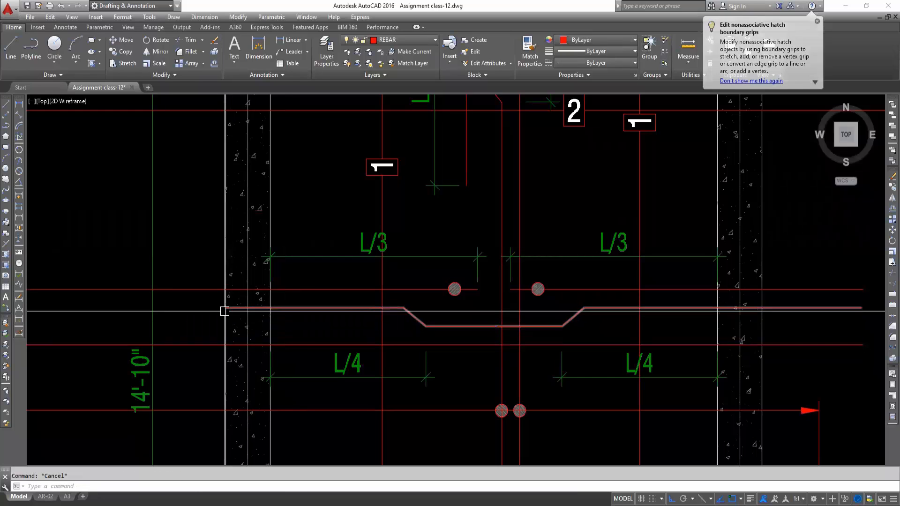
pyautogui.click(222, 337)
pyautogui.click(225, 324)
pyautogui.moveTo(227, 337); pyautogui.dragTo(239, 326, button='middle')
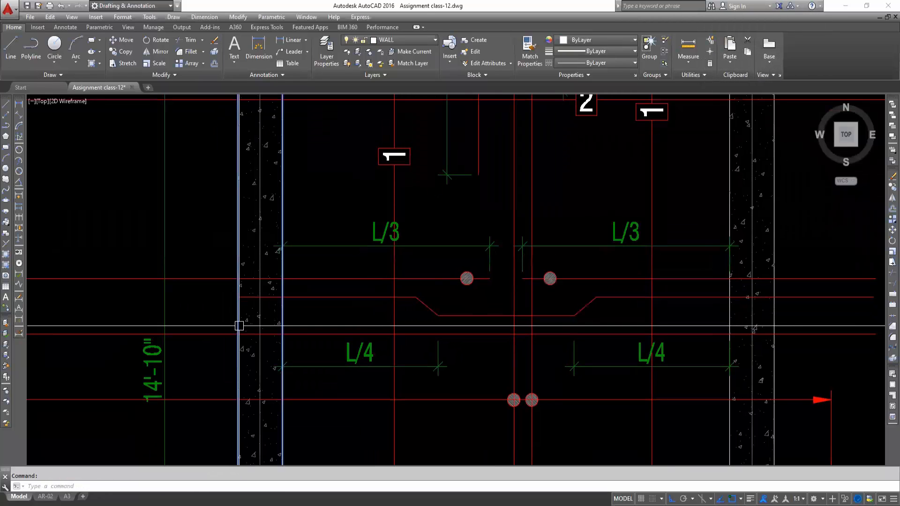
pyautogui.click(222, 262)
pyautogui.click(187, 409)
pyautogui.scroll(-5, 184, 377)
pyautogui.scroll(4, 207, 343)
pyautogui.scroll(2, 210, 342)
pyautogui.press('Escape')
pyautogui.press('Escape')
pyautogui.write('s')
pyautogui.press('Return')
pyautogui.click(305, 349)
pyautogui.click(240, 257)
pyautogui.press('Return')
pyautogui.click(301, 271)
pyautogui.press('Escape')
pyautogui.scroll(-3, 292, 331)
pyautogui.scroll(5, 165, 280)
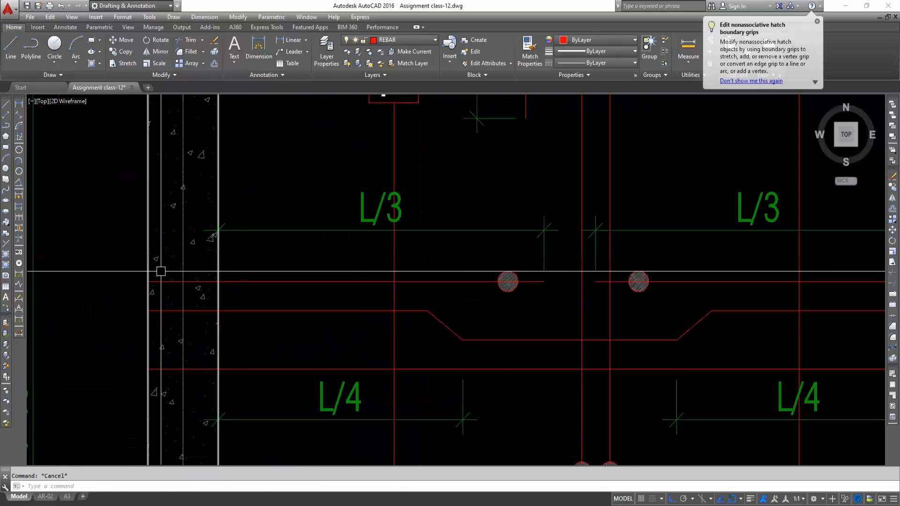
# Stretch the crosswise bar ends at grid B slightly inside the outer wall face
pyautogui.scroll(2, 164, 272)
pyautogui.click(163, 271)
pyautogui.scroll(-4, 163, 302)
pyautogui.click(135, 367)
pyautogui.write('s')
pyautogui.press('Return')
pyautogui.click(139, 361)
pyautogui.scroll(2, 139, 360)
pyautogui.press('Escape')
pyautogui.scroll(-5, 134, 359)
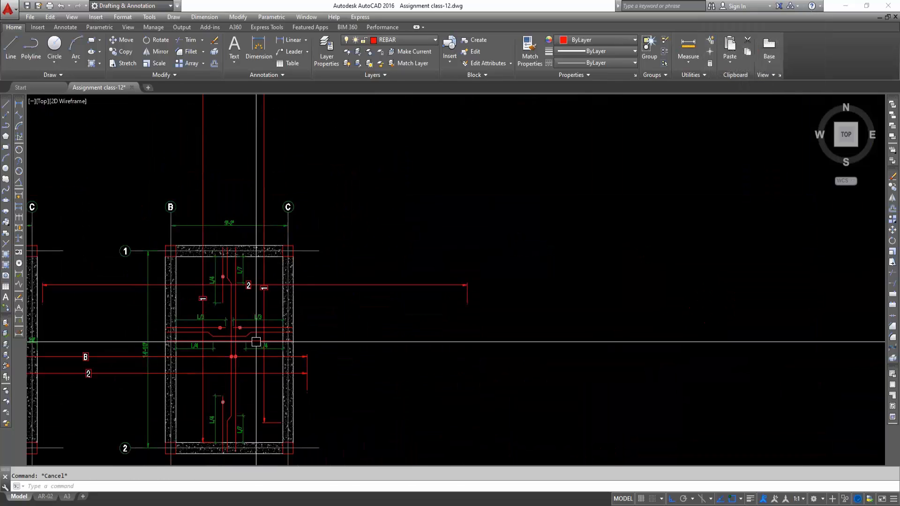
# Draw a horizontal line across the clear width between the inner wall faces and move it above the top slab plan
pyautogui.moveTo(256, 341); pyautogui.dragTo(255, 352, button='middle')
pyautogui.write('l')
pyautogui.press('Return')
pyautogui.scroll(2, 272, 310)
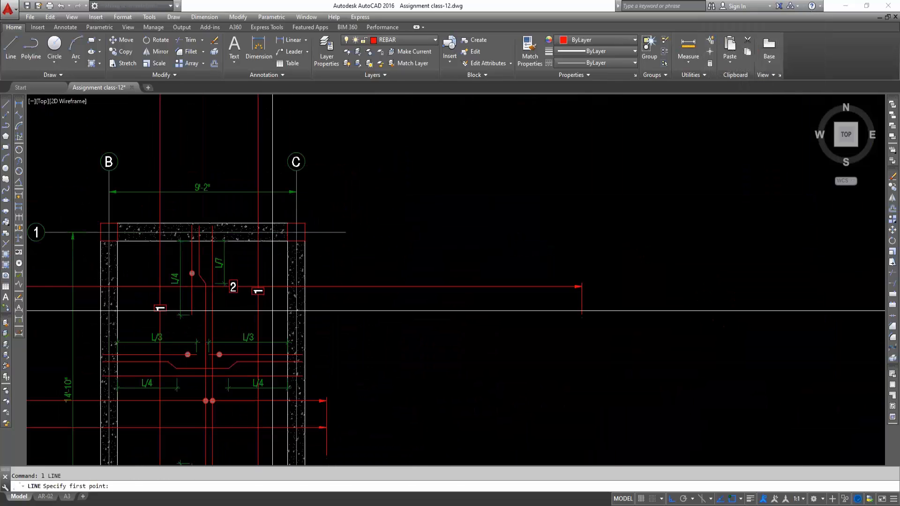
pyautogui.click(117, 314)
pyautogui.press('Escape')
pyautogui.click(133, 316)
pyautogui.scroll(-4, 165, 344)
pyautogui.moveTo(207, 365); pyautogui.dragTo(215, 426, button='middle')
pyautogui.write('m')
pyautogui.press('Return')
pyautogui.click(323, 385)
pyautogui.click(344, 284)
pyautogui.press('Escape')
# Divide the clear-width line into 4 segments and place vertical construction lines through its two outer quarter points
pyautogui.scroll(3, 266, 323)
pyautogui.write('div')
pyautogui.press('Return')
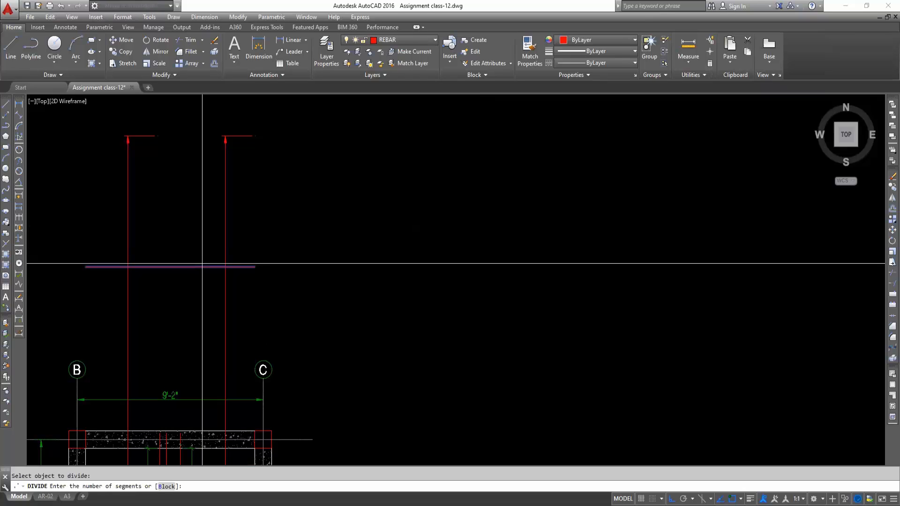
pyautogui.click(212, 267)
pyautogui.click(213, 192)
pyautogui.press('space')
pyautogui.press('space')
pyautogui.click(127, 268)
pyautogui.click(128, 218)
pyautogui.press('space')
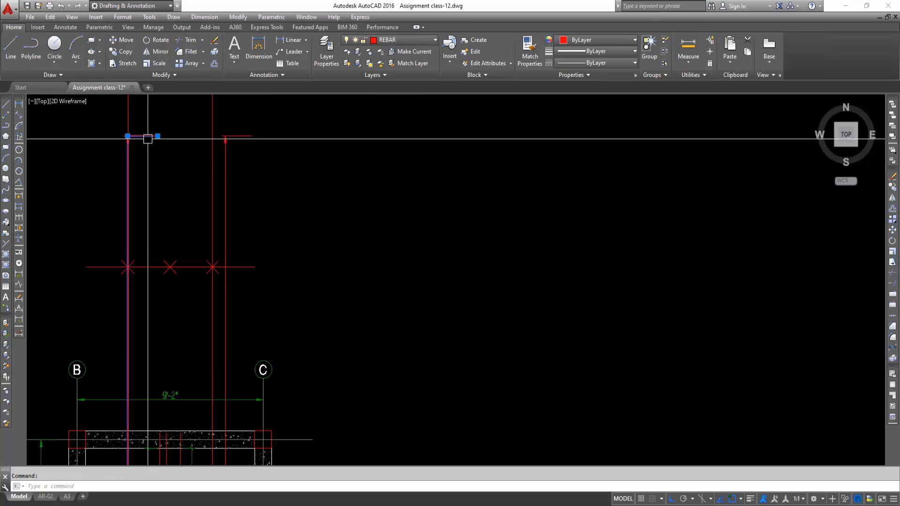
# Move the vertical distribution arrow marked 1 near grid B clear of the quarter construction line
pyautogui.scroll(-3, 147, 139)
pyautogui.write('m')
pyautogui.press('Return')
pyautogui.press('Escape')
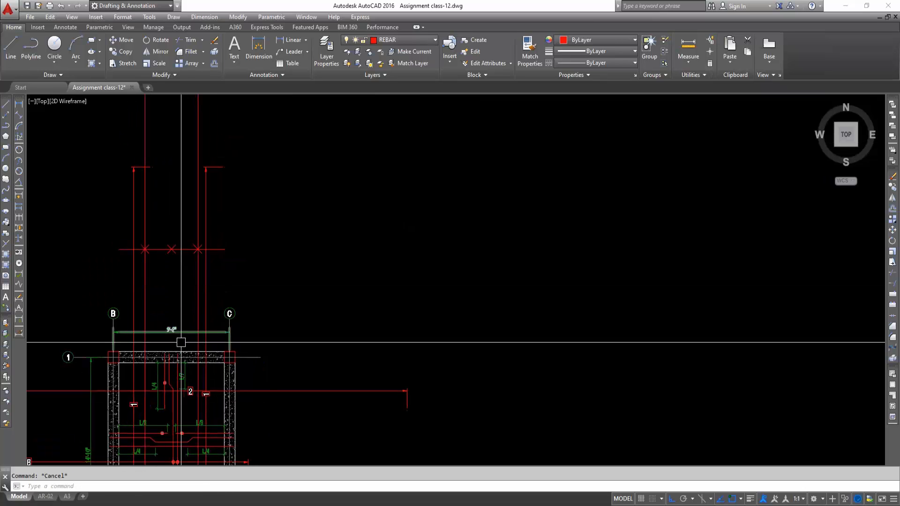
# Stretch the extra top bar at grid B and its L/3 dimension back to the quarter construction line
pyautogui.scroll(4, 172, 319)
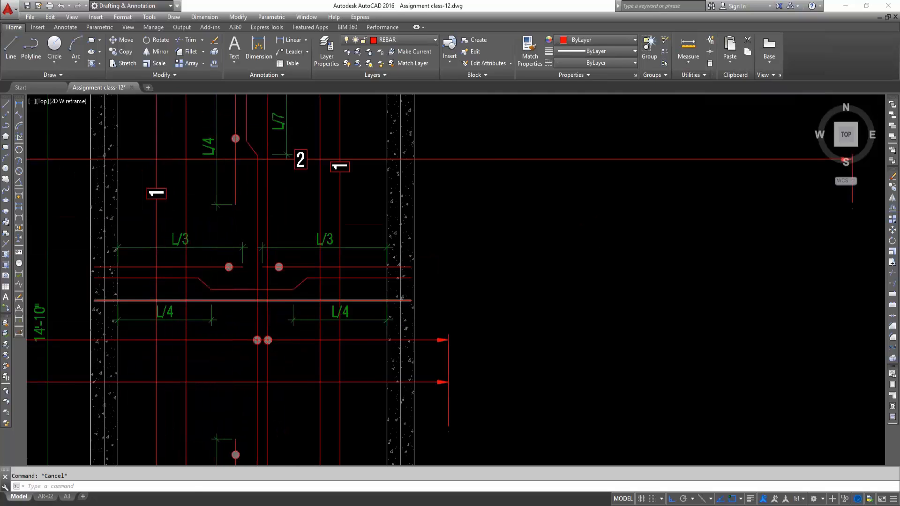
pyautogui.scroll(2, 261, 267)
pyautogui.click(261, 267)
pyautogui.click(221, 201)
pyautogui.write('s')
pyautogui.press('Return')
pyautogui.click(254, 254)
pyautogui.click(168, 253)
# Change the L/3 dimension text of the extra top bar at grid B to L/4
pyautogui.click(110, 212)
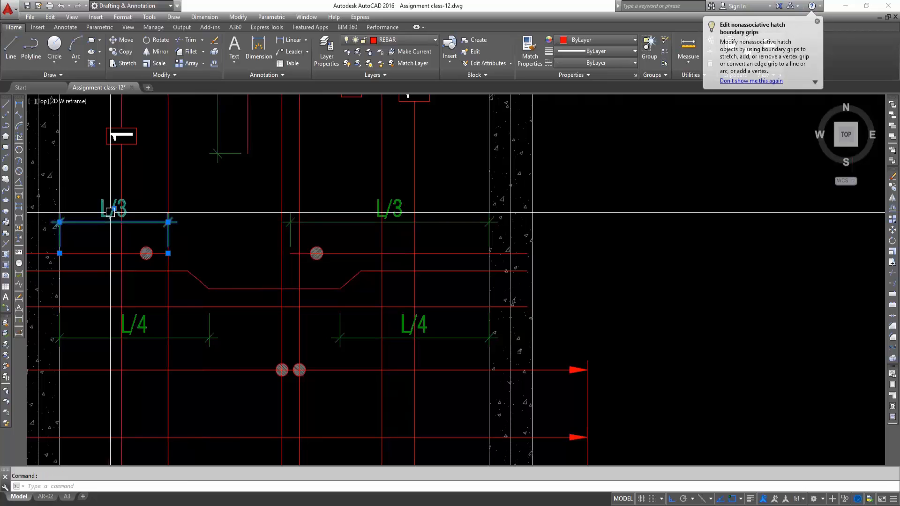
pyautogui.doubleClick(129, 211)
pyautogui.press('BackSpace')
pyautogui.write('4')
pyautogui.click(204, 252)
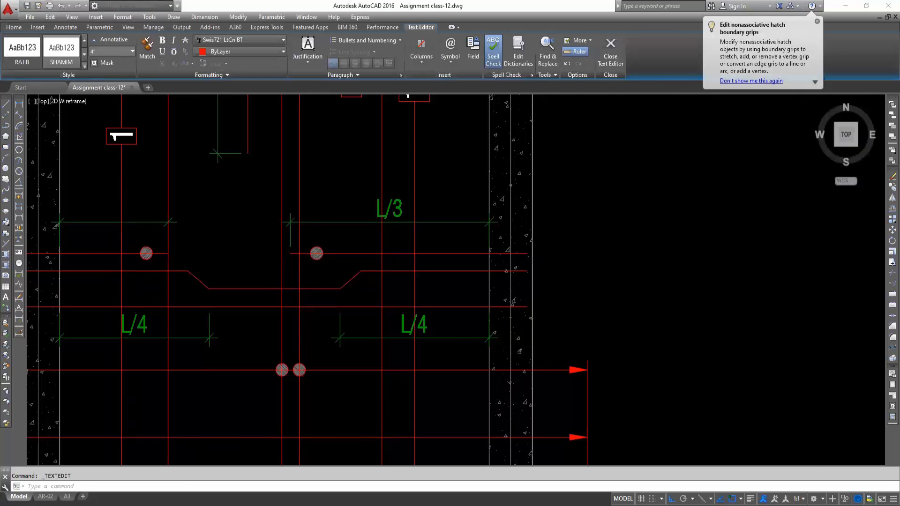
# Change the L/3 dimension text of the extra top bar at grid C to L/4
pyautogui.scroll(-2, 317, 268)
pyautogui.moveTo(316, 267); pyautogui.dragTo(162, 267, button='middle')
pyautogui.press('Escape')
pyautogui.scroll(4, 197, 231)
pyautogui.click(230, 230)
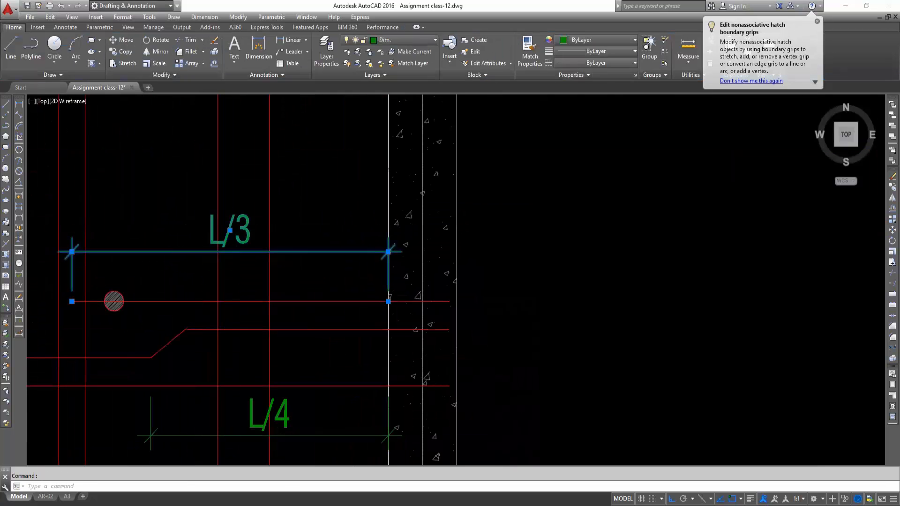
pyautogui.doubleClick(253, 228)
pyautogui.press('BackSpace')
pyautogui.write('4')
pyautogui.click(154, 281)
pyautogui.moveTo(107, 300); pyautogui.dragTo(185, 279, button='middle')
pyautogui.press('Escape')
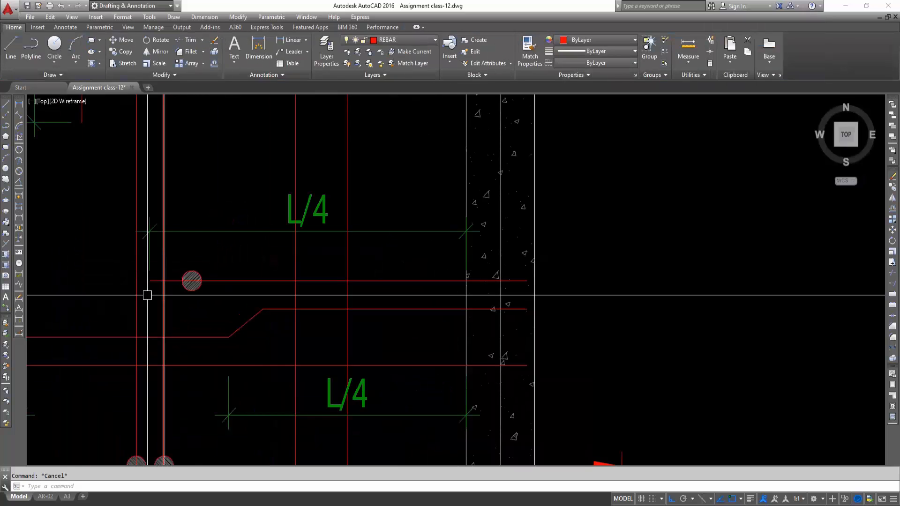
# Stretch the extra top bar at grid C and its L/4 dimension to the quarter construction line
pyautogui.click(156, 294)
pyautogui.click(143, 264)
pyautogui.write('s')
pyautogui.press('Return')
pyautogui.click(150, 281)
pyautogui.scroll(-4, 241, 300)
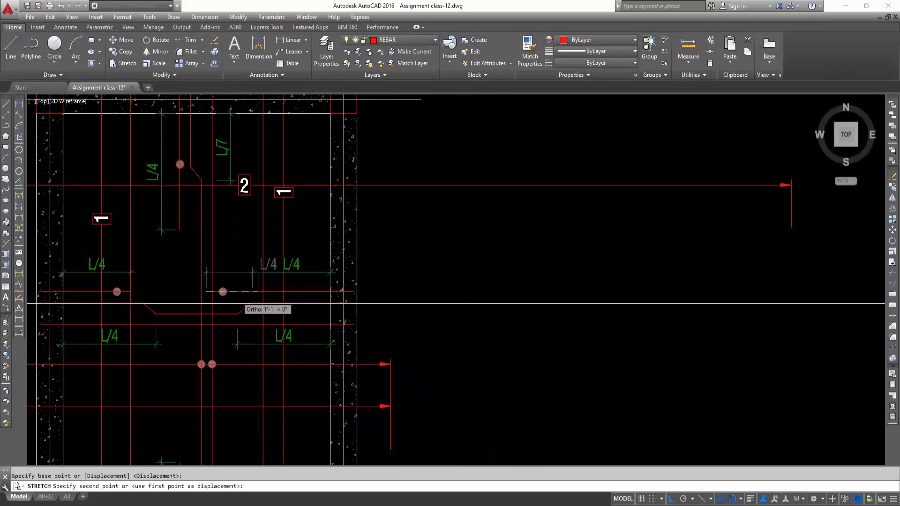
pyautogui.scroll(4, 295, 309)
pyautogui.press('Escape')
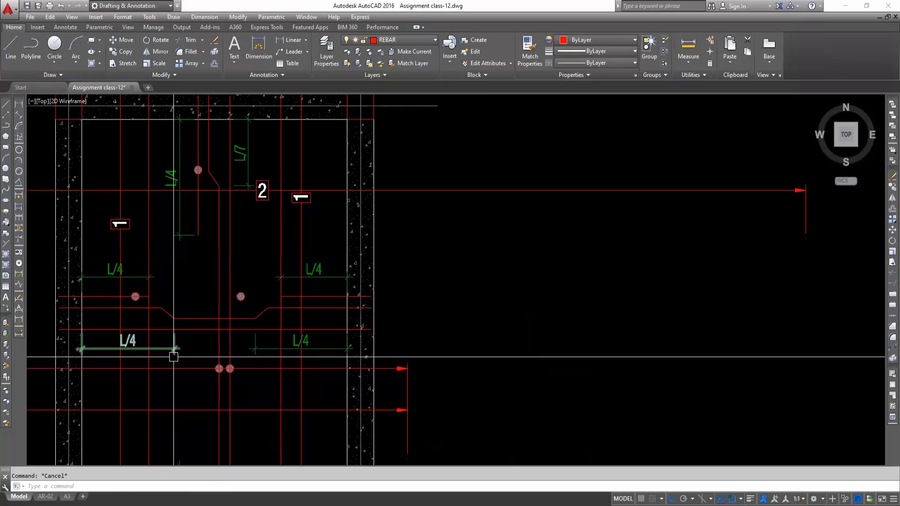
# Erase the quarter points from the clear-width line above the top slab plan
pyautogui.scroll(-2, 236, 333)
pyautogui.scroll(-2, 235, 257)
pyautogui.click(198, 216)
pyautogui.click(307, 244)
pyautogui.write('e')
pyautogui.press('Return')
# Divide the clear-width line into 7 segments and place vertical construction lines through its two outermost division points
pyautogui.write('div')
pyautogui.press('Return')
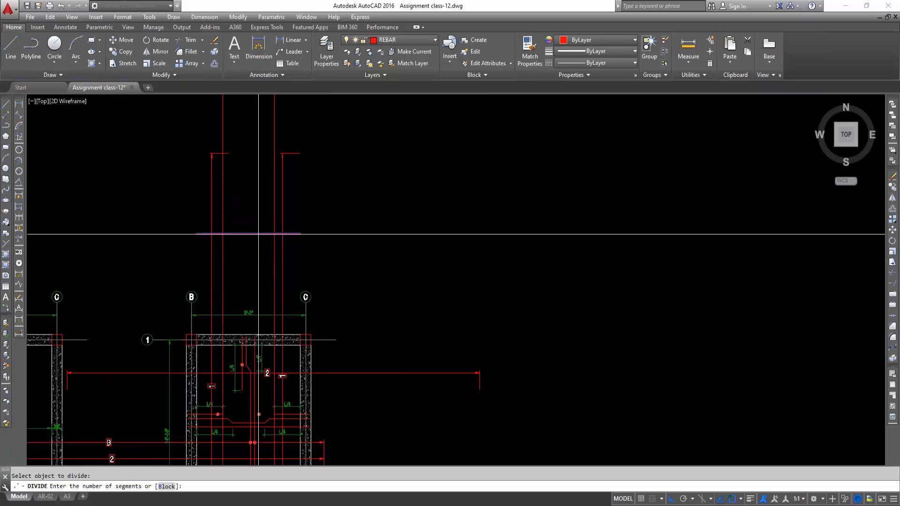
pyautogui.write('x')
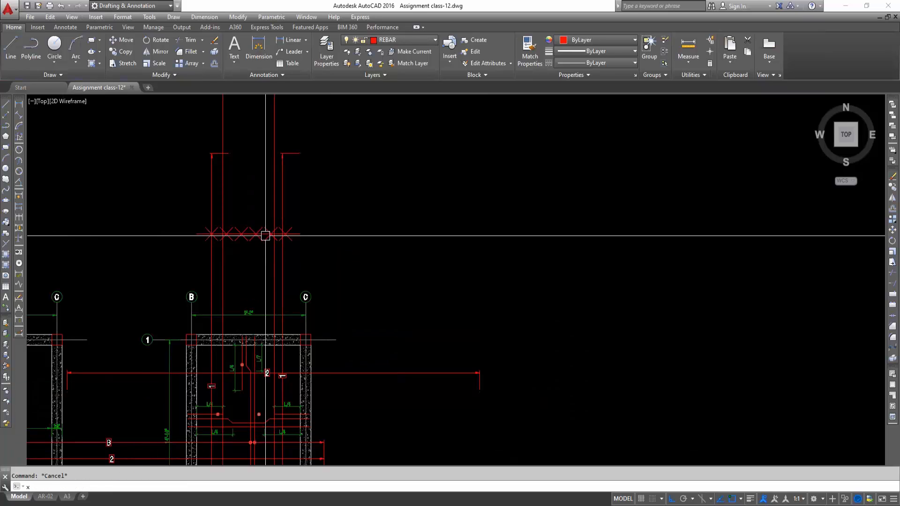
pyautogui.write('l')
pyautogui.press('Return')
pyautogui.scroll(4, 284, 235)
pyautogui.click(100, 233)
pyautogui.click(108, 269)
pyautogui.press('Return')
pyautogui.scroll(-3, 116, 274)
# Move the vertical distribution arrow marked 1 near grid B inward, clear of the one-seventh construction line
pyautogui.click(113, 120)
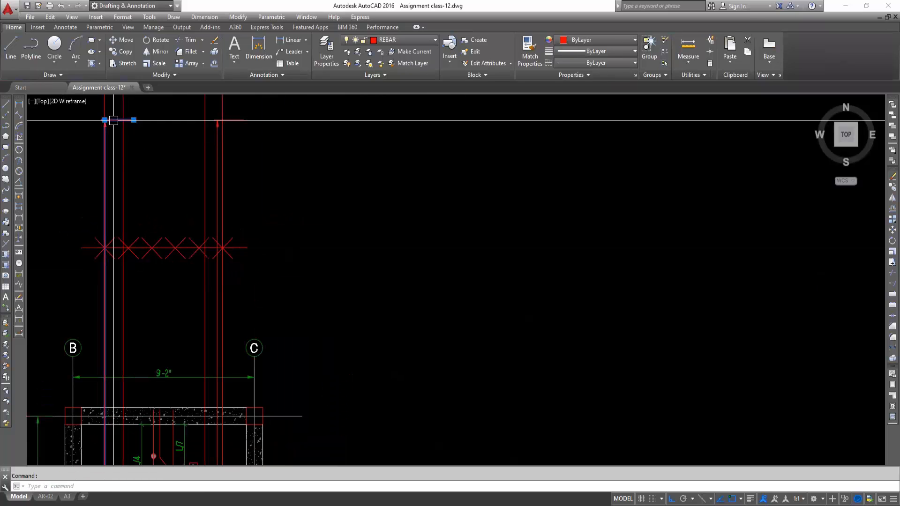
pyautogui.moveTo(153, 190); pyautogui.dragTo(159, 201, button='middle')
pyautogui.write('m')
pyautogui.press('Return')
pyautogui.click(148, 197)
pyautogui.click(173, 198)
pyautogui.press('Escape')
pyautogui.moveTo(158, 279); pyautogui.dragTo(168, 231, button='middle')
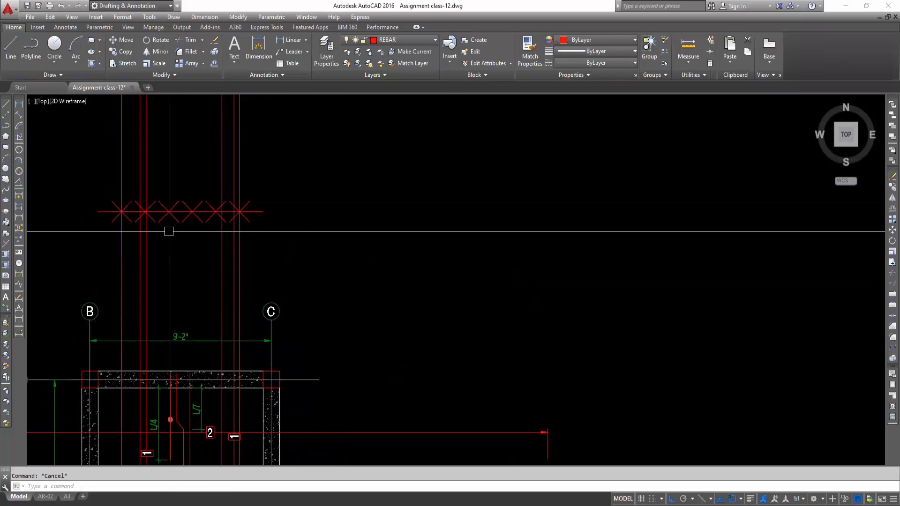
# Stretch the lower L/4 dimension beneath the cranked bar at grid B back to the one-seventh construction line
pyautogui.moveTo(140, 346); pyautogui.dragTo(169, 205, button='middle')
pyautogui.scroll(4, 161, 377)
pyautogui.click(228, 414)
pyautogui.click(215, 368)
pyautogui.write('s')
pyautogui.press('Return')
pyautogui.click(218, 375)
pyautogui.click(132, 375)
pyautogui.press('Escape')
# Stretch the lower L/4 dimension beneath the cranked bar at grid C back to the one-seventh construction line
pyautogui.moveTo(377, 385); pyautogui.dragTo(364, 365, button='middle')
pyautogui.click(343, 345)
pyautogui.click(323, 370)
pyautogui.write('s')
pyautogui.press('Return')
pyautogui.click(332, 354)
pyautogui.scroll(-4, 403, 355)
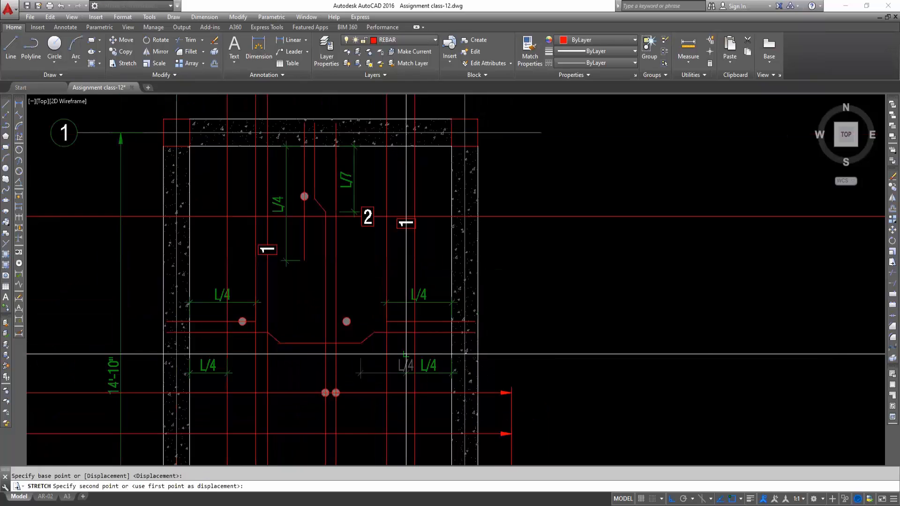
pyautogui.moveTo(404, 355)
pyautogui.mouseDown(button='middle')
pyautogui.moveTo(321, 483)
pyautogui.moveTo(323, 417)
pyautogui.mouseUp(button='middle')
pyautogui.scroll(3, 326, 417)
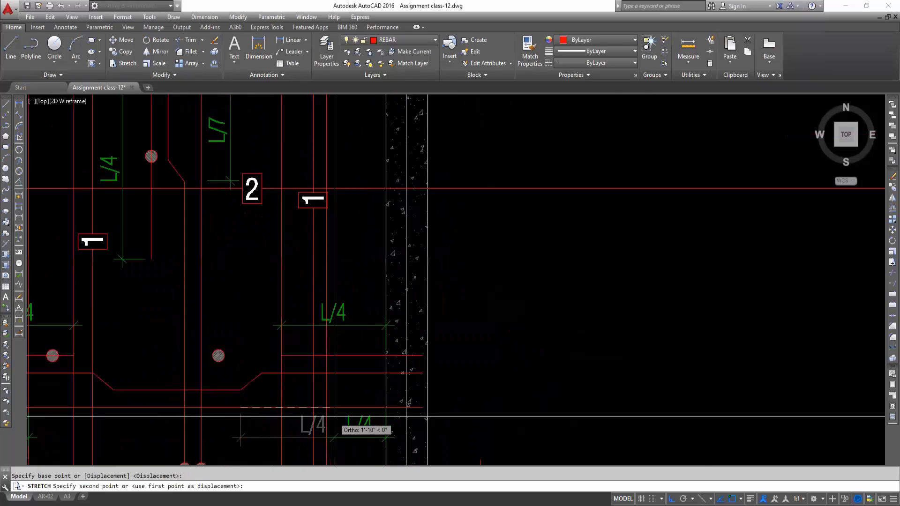
pyautogui.press('Escape')
pyautogui.scroll(-2, 325, 407)
pyautogui.scroll(2, 404, 387)
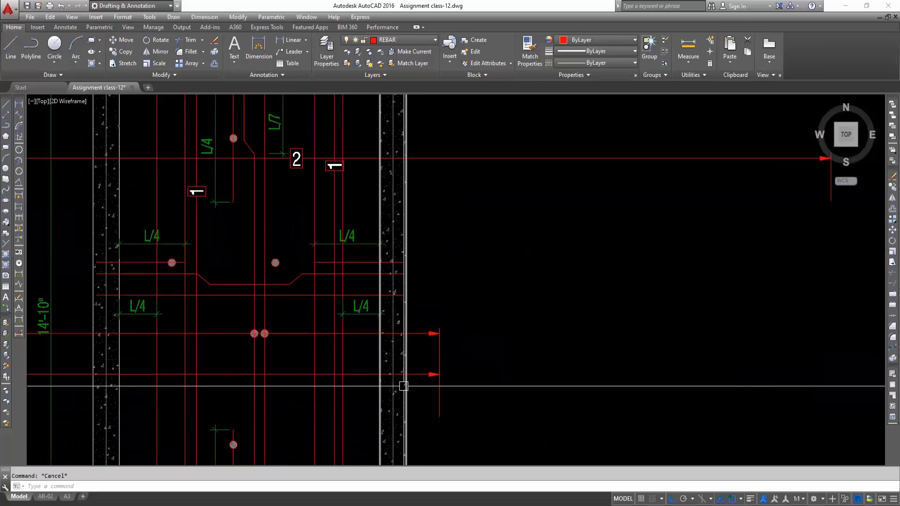
# Stretch both bends of the horizontal cranked bar outward to the one-seventh construction lines near grids B and C
pyautogui.scroll(2, 328, 264)
pyautogui.click(264, 295)
pyautogui.write('s')
pyautogui.press('Return')
pyautogui.click(266, 296)
pyautogui.click(157, 295)
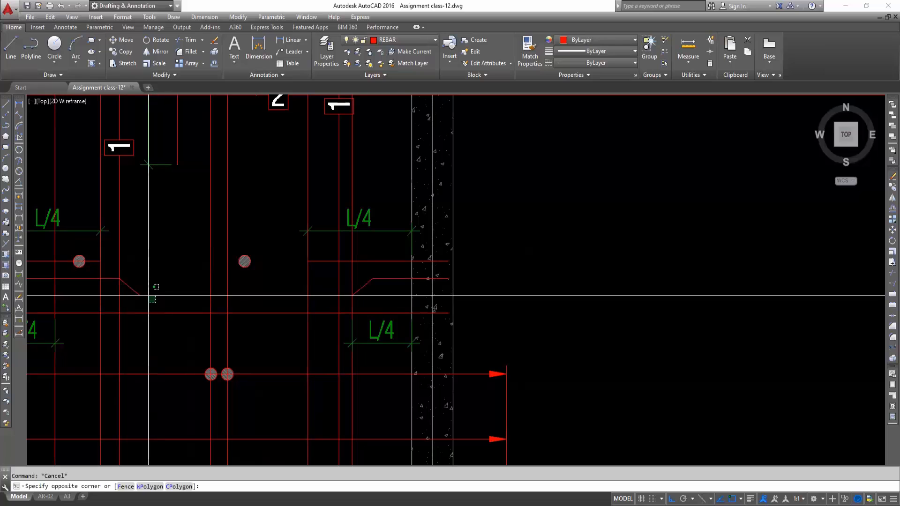
pyautogui.click(139, 296)
pyautogui.click(54, 296)
pyautogui.press('Escape')
pyautogui.scroll(-8, 104, 309)
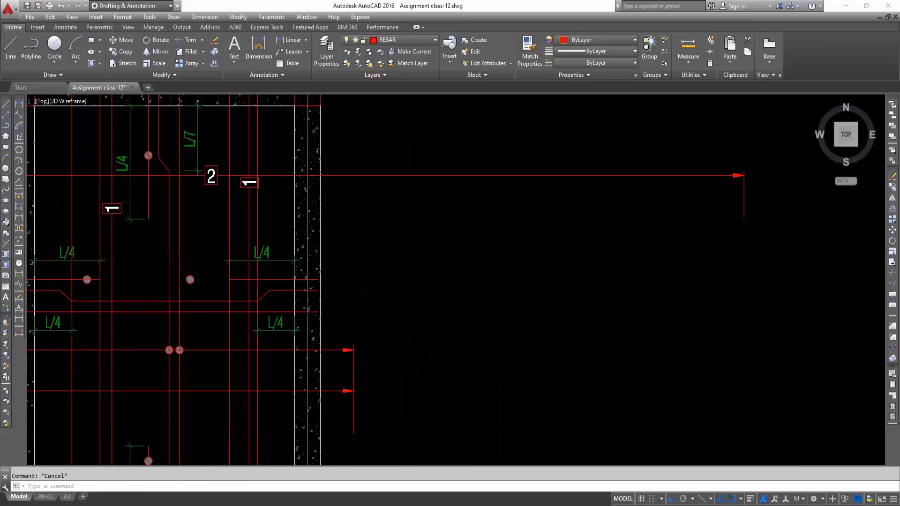
# Erase the vertical one-quarter and one-seventh construction lines crossing the top slab plan
pyautogui.click(239, 141)
pyautogui.click(98, 132)
pyautogui.write('e')
pyautogui.press('Return')
pyautogui.click(81, 171)
pyautogui.click(246, 225)
pyautogui.write('e')
pyautogui.press('Return')
pyautogui.press('Return')
pyautogui.scroll(4, 151, 327)
pyautogui.moveTo(150, 328); pyautogui.dragTo(202, 298, button='middle')
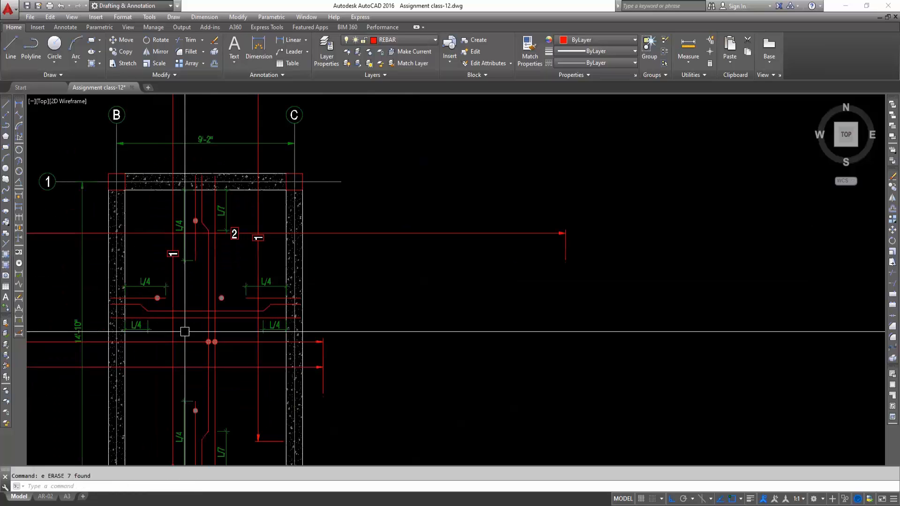
# Change the text of both lower dimensions beneath the horizontal cranked bar to L/7
pyautogui.click(270, 326)
pyautogui.scroll(4, 275, 328)
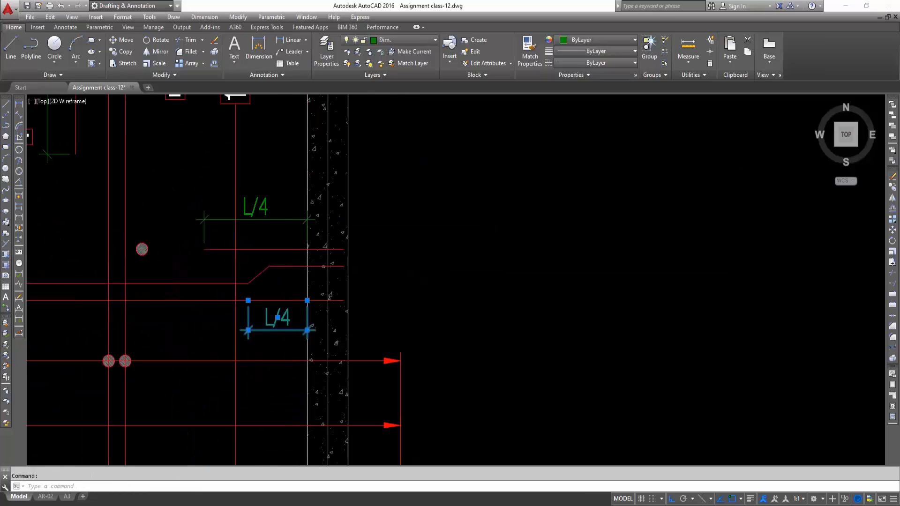
pyautogui.doubleClick(278, 324)
pyautogui.press('BackSpace')
pyautogui.write('7')
pyautogui.click(305, 373)
pyautogui.scroll(-4, 285, 384)
pyautogui.moveTo(192, 383)
pyautogui.mouseDown(button='middle')
pyautogui.moveTo(311, 361)
pyautogui.moveTo(310, 374)
pyautogui.moveTo(294, 346)
pyautogui.mouseUp(button='middle')
pyautogui.scroll(2, 305, 358)
pyautogui.click(240, 328)
pyautogui.press('Escape')
pyautogui.scroll(-4, 281, 347)
pyautogui.scroll(2, 310, 364)
# Move the lower horizontal distribution arrow marked 2 down onto the dot of the lower L/4 bar
pyautogui.click(286, 329)
pyautogui.write('m')
pyautogui.press('Return')
pyautogui.scroll(2, 257, 363)
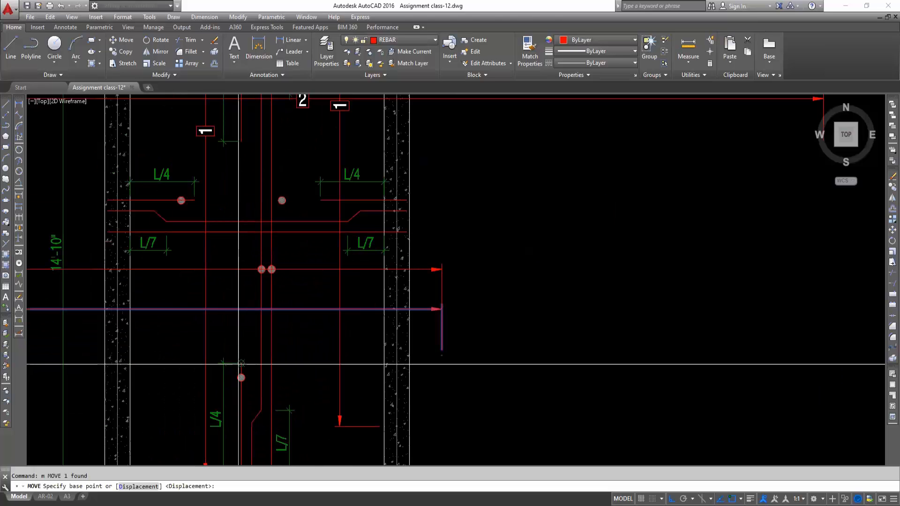
pyautogui.scroll(3, 242, 375)
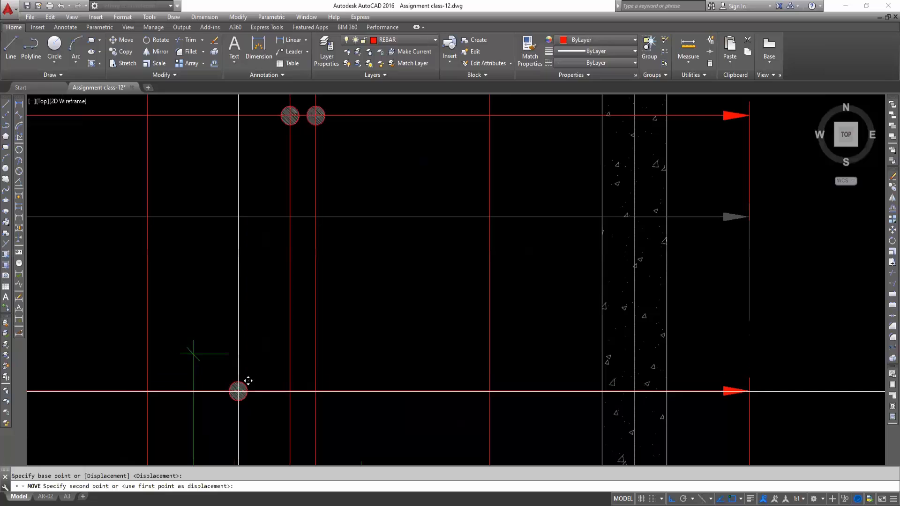
pyautogui.scroll(-3, 255, 396)
pyautogui.press('Escape')
# Stretch the lower horizontal distribution arrow's ends to the inner wall faces and place its number 2 inside the plan
pyautogui.click(449, 395)
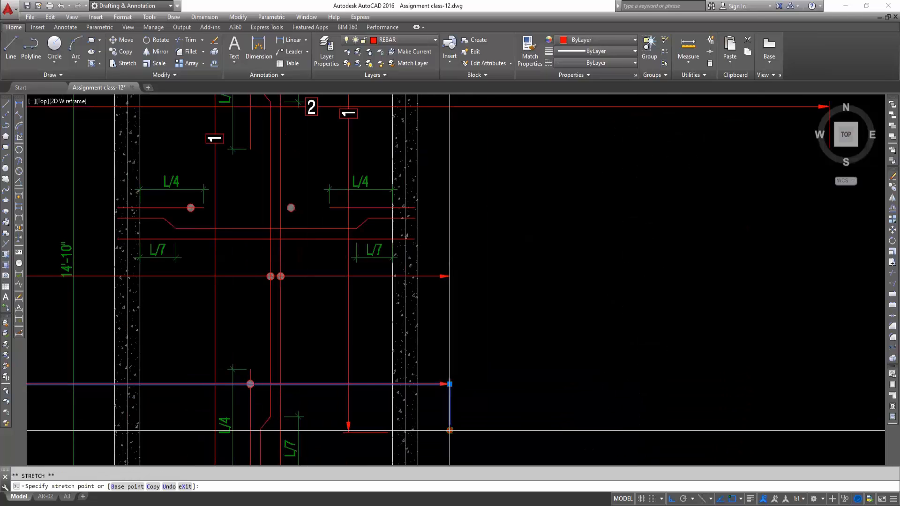
pyautogui.press('Escape')
pyautogui.scroll(-4, 393, 384)
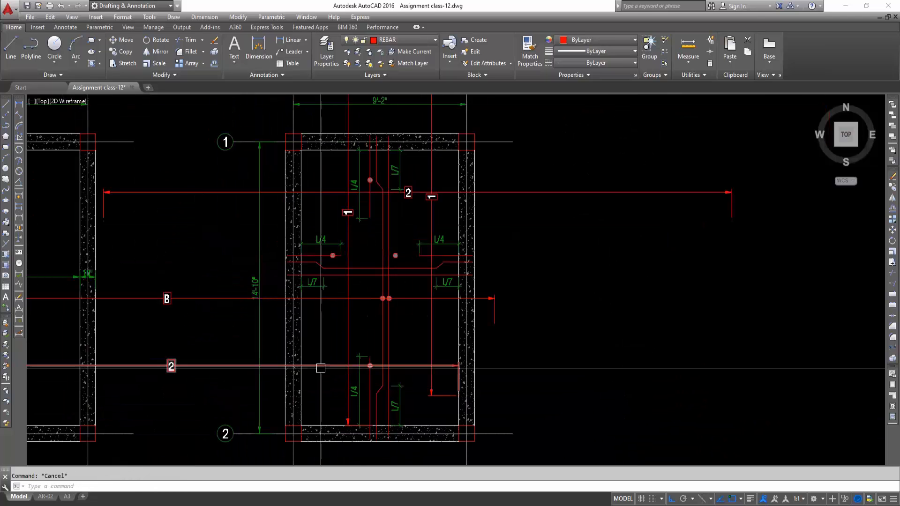
pyautogui.scroll(-4, 281, 367)
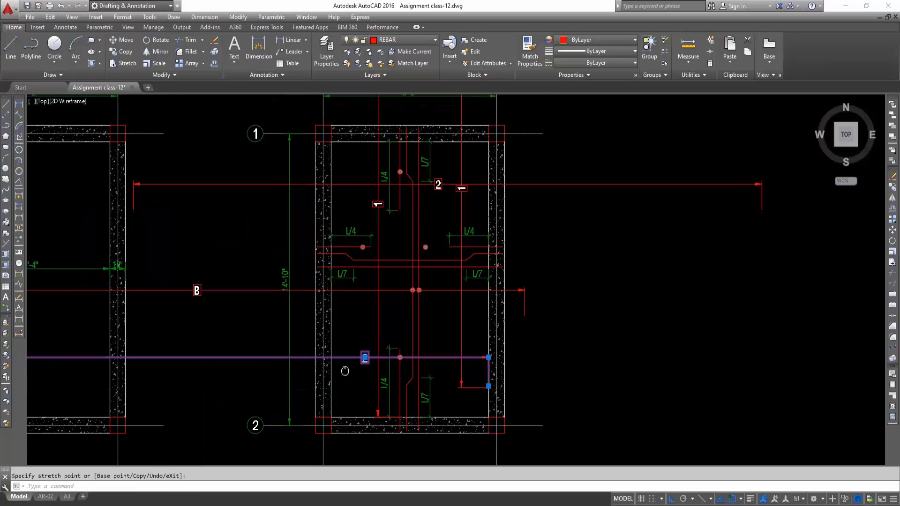
pyautogui.click(104, 365)
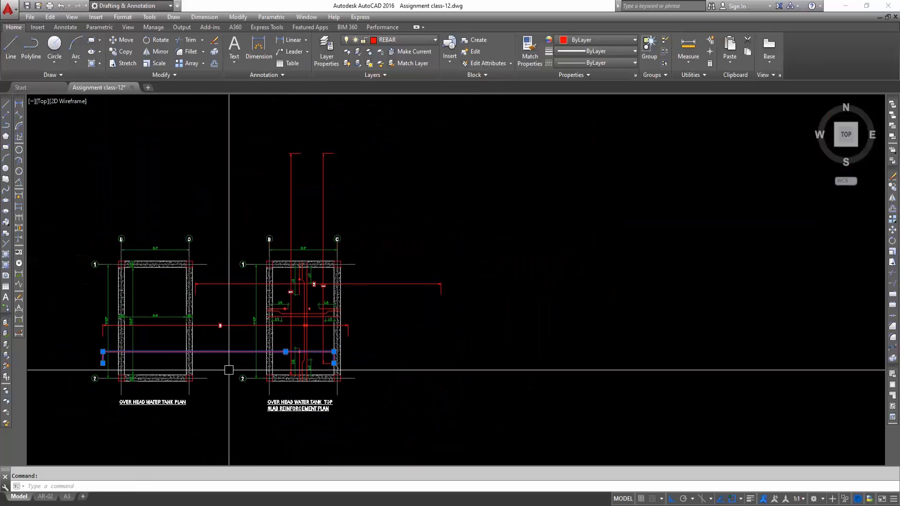
pyautogui.scroll(4, 275, 366)
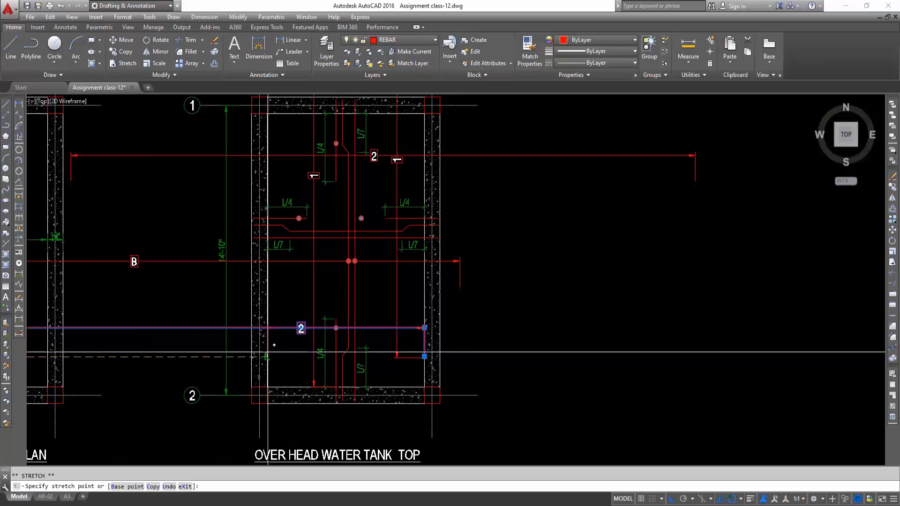
pyautogui.press('Escape')
pyautogui.scroll(-2, 341, 351)
pyautogui.scroll(2, 331, 295)
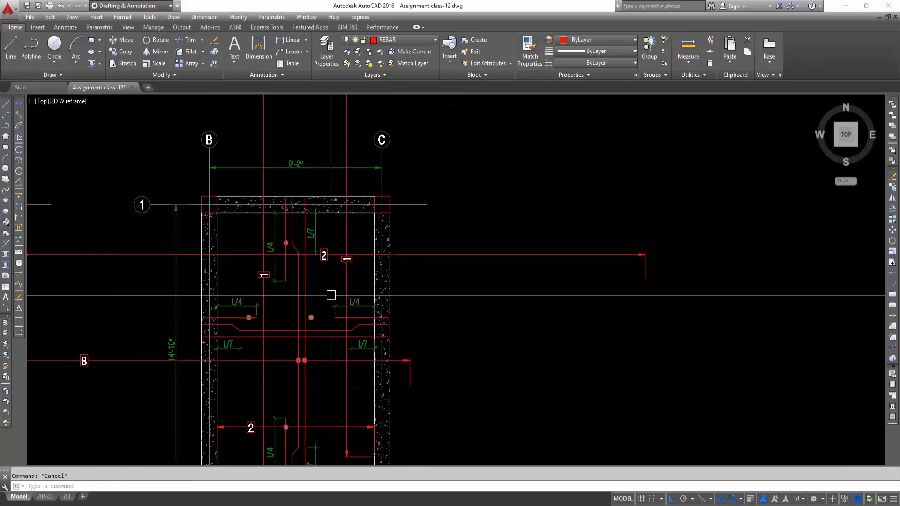
# Move the upper L/4 bar's dot farther down the bar and align the upper distribution arrow marked 2 with it
pyautogui.scroll(5, 323, 262)
pyautogui.click(254, 231)
pyautogui.click(276, 255)
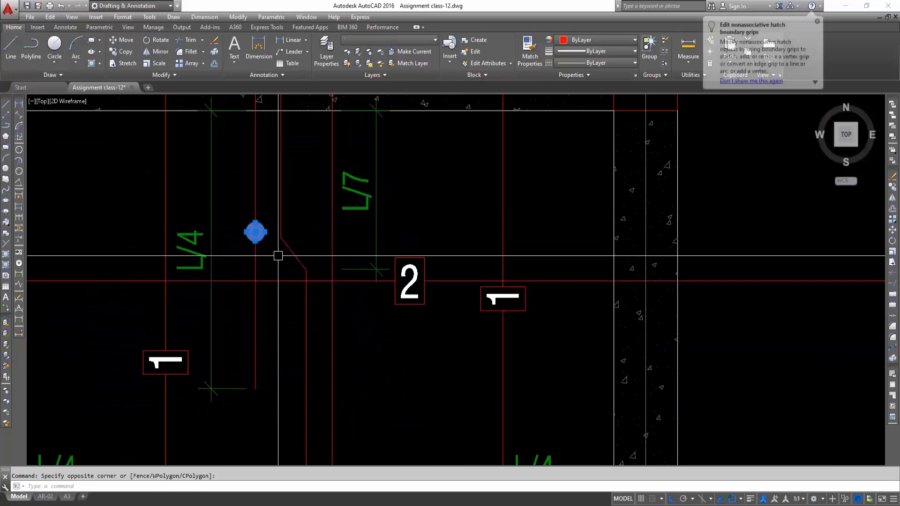
pyautogui.scroll(2, 278, 255)
pyautogui.press('m')
pyautogui.press('Return')
pyautogui.click(244, 224)
pyautogui.click(245, 302)
pyautogui.click(307, 331)
pyautogui.scroll(-4, 291, 281)
pyautogui.click(361, 342)
pyautogui.press('Escape')
# Stretch both ends of the upper horizontal distribution arrow marked 2 to the inner wall faces at grids B and C
pyautogui.scroll(-5, 297, 365)
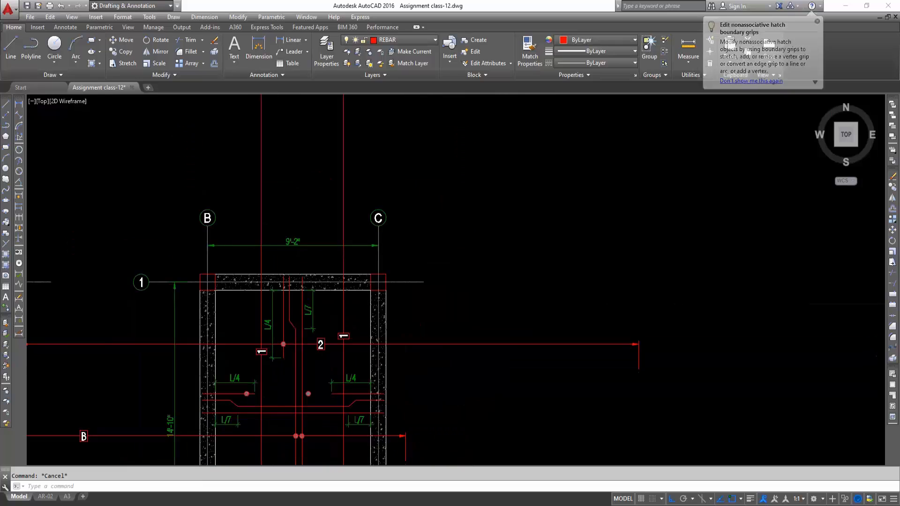
pyautogui.scroll(-2, 477, 309)
pyautogui.click(193, 348)
pyautogui.scroll(2, 297, 344)
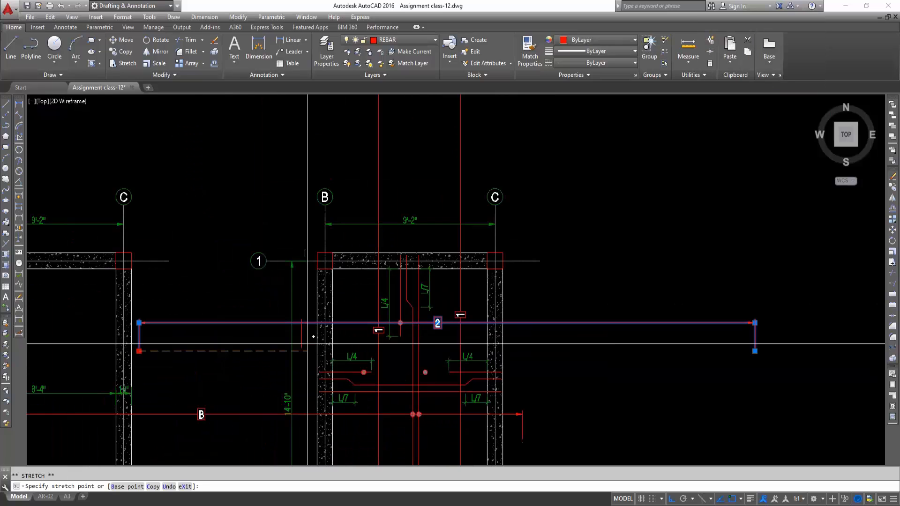
pyautogui.click(333, 343)
pyautogui.moveTo(627, 350); pyautogui.dragTo(552, 350, button='middle')
pyautogui.moveTo(679, 351); pyautogui.dragTo(518, 358, button='middle')
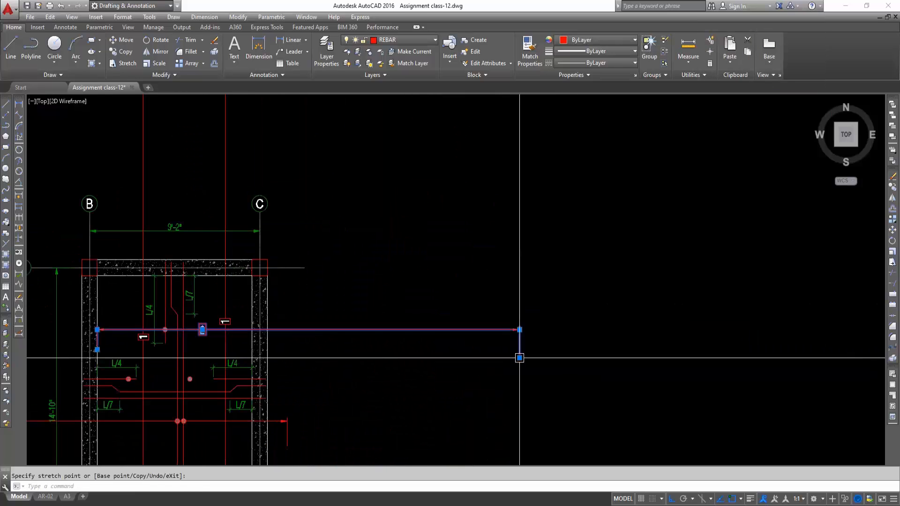
pyautogui.click(519, 357)
pyautogui.press('Escape')
pyautogui.press('Escape')
pyautogui.moveTo(280, 398); pyautogui.dragTo(365, 353, button='middle')
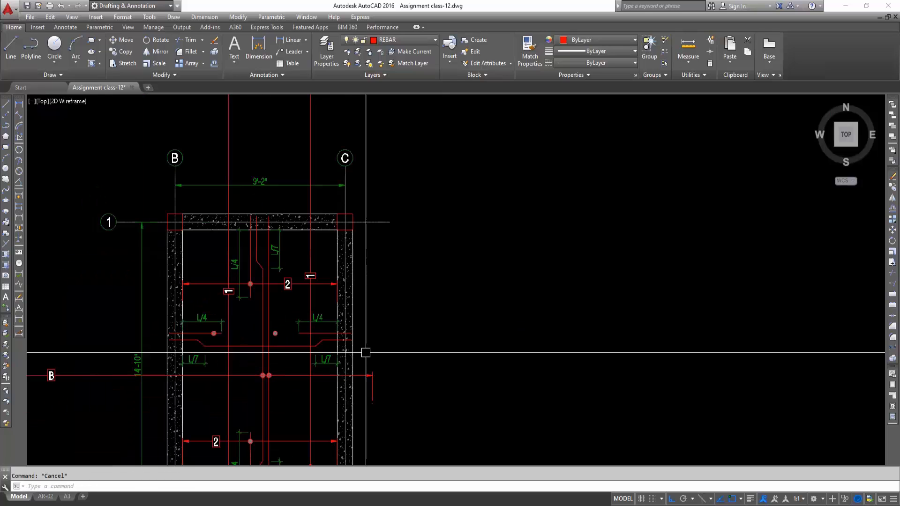
# Move the horizontal L/4 bar's dot onto the vertical distribution arrow near grid C
pyautogui.scroll(4, 281, 332)
pyautogui.click(249, 315)
pyautogui.click(292, 358)
pyautogui.scroll(4, 292, 357)
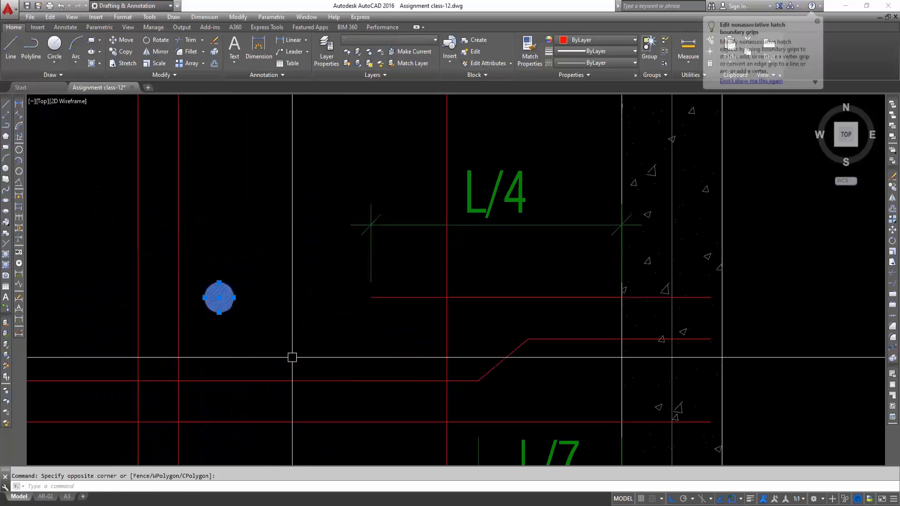
pyautogui.write('m')
pyautogui.press('space')
pyautogui.click(219, 297)
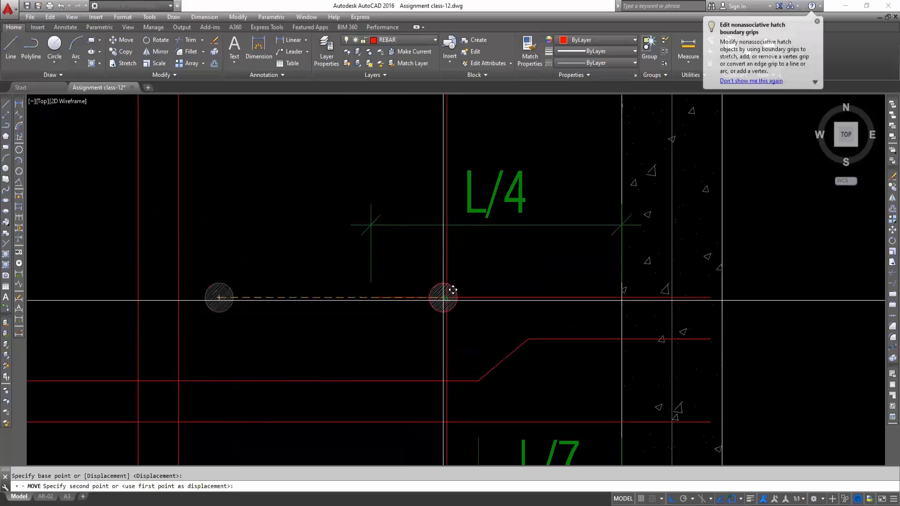
pyautogui.press('Escape')
# Move the vertical distribution arrow near grid B onto the L/4 bar's dot and shift its number 1 below the L/7 dimension
pyautogui.scroll(-5, 429, 339)
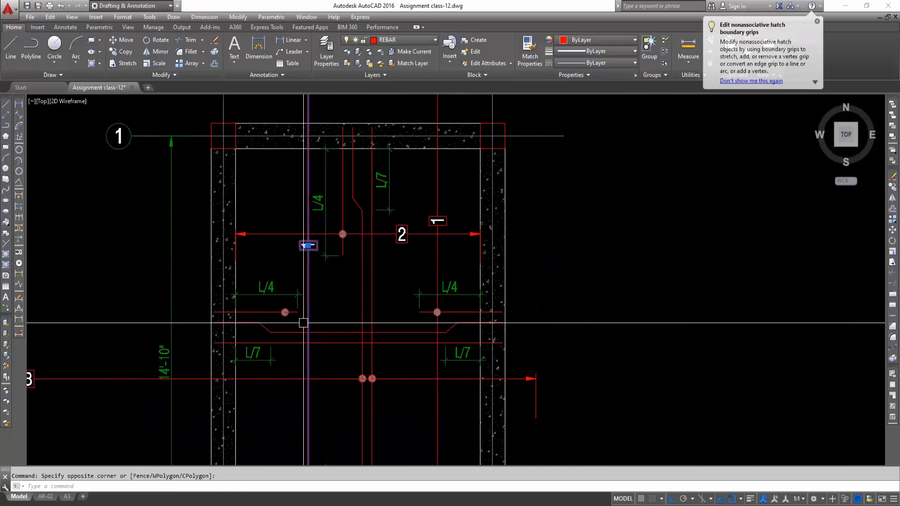
pyautogui.click(303, 323)
pyautogui.scroll(4, 303, 322)
pyautogui.write('m')
pyautogui.press('space')
pyautogui.click(312, 298)
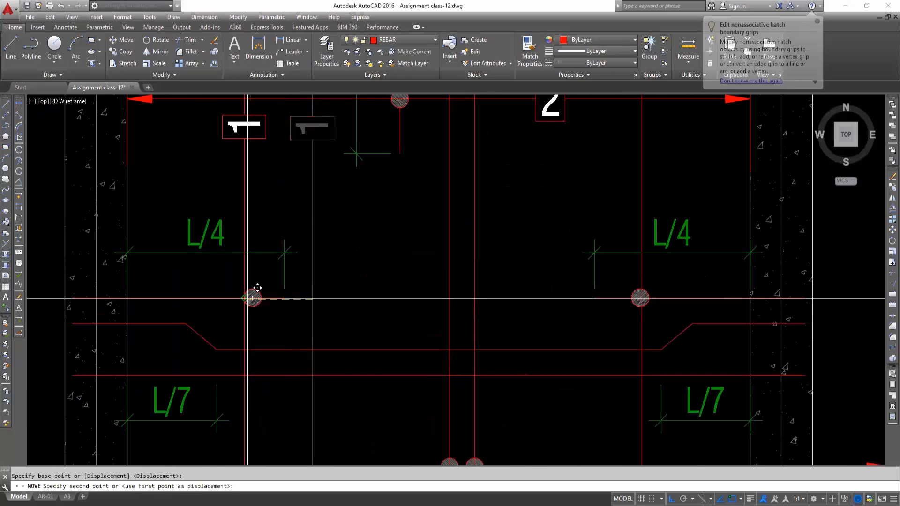
pyautogui.scroll(2, 253, 297)
pyautogui.scroll(-3, 261, 300)
pyautogui.click(279, 312)
pyautogui.click(278, 368)
# Fit the middle distribution arrow marked B between the inner wall faces and place its letter inside the plan
pyautogui.click(298, 354)
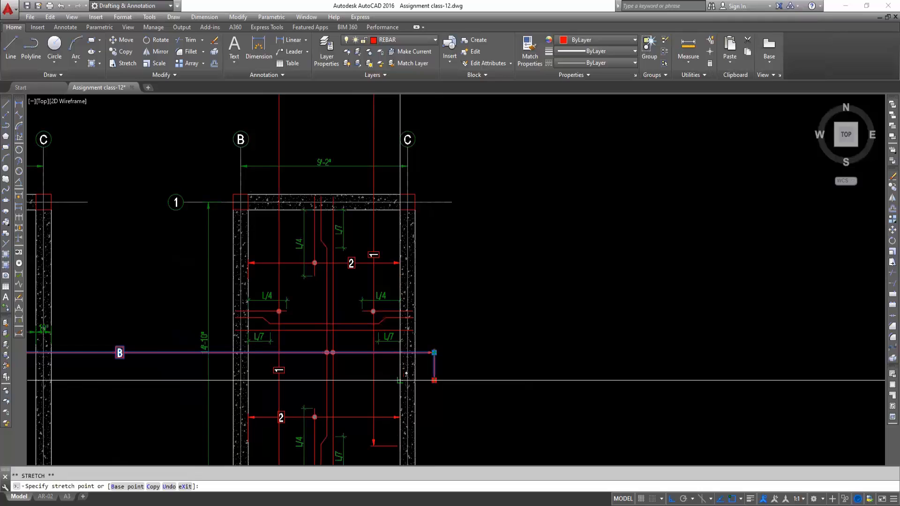
pyautogui.scroll(-2, 434, 380)
pyautogui.press('Escape')
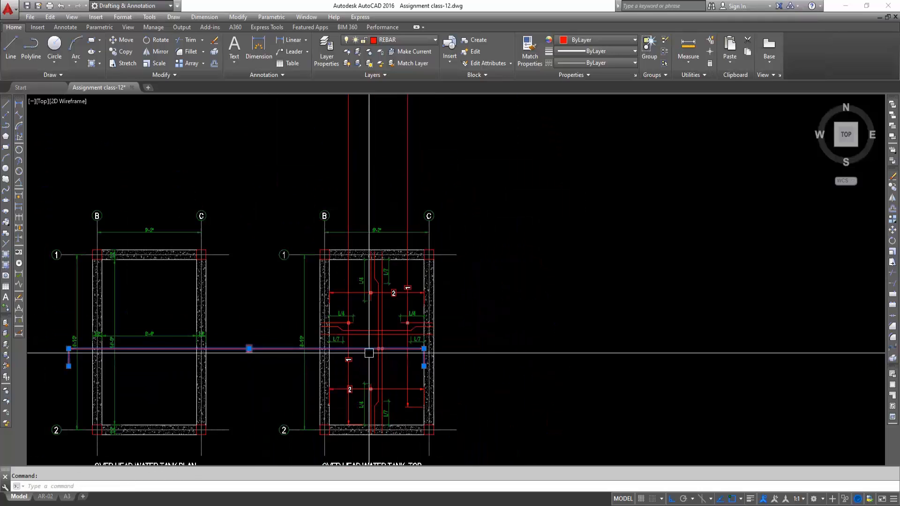
pyautogui.click(249, 348)
pyautogui.scroll(2, 376, 355)
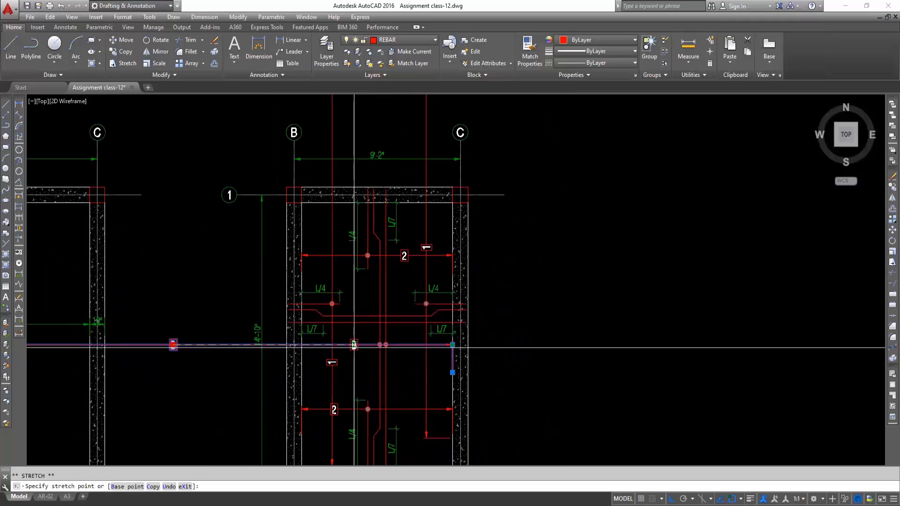
pyautogui.moveTo(326, 384)
pyautogui.mouseDown(button='middle')
pyautogui.moveTo(540, 363)
pyautogui.moveTo(332, 398)
pyautogui.mouseUp(button='middle')
pyautogui.scroll(-3, 540, 363)
pyautogui.scroll(3, 510, 355)
pyautogui.scroll(4, 342, 382)
pyautogui.press('Escape')
# Trim the upper ends of both vertical distribution arrows marked 1 to the inner wall face at grid 1
pyautogui.scroll(-4, 305, 357)
pyautogui.scroll(2, 287, 271)
pyautogui.moveTo(279, 201); pyautogui.dragTo(276, 300, button='middle')
pyautogui.click(276, 303)
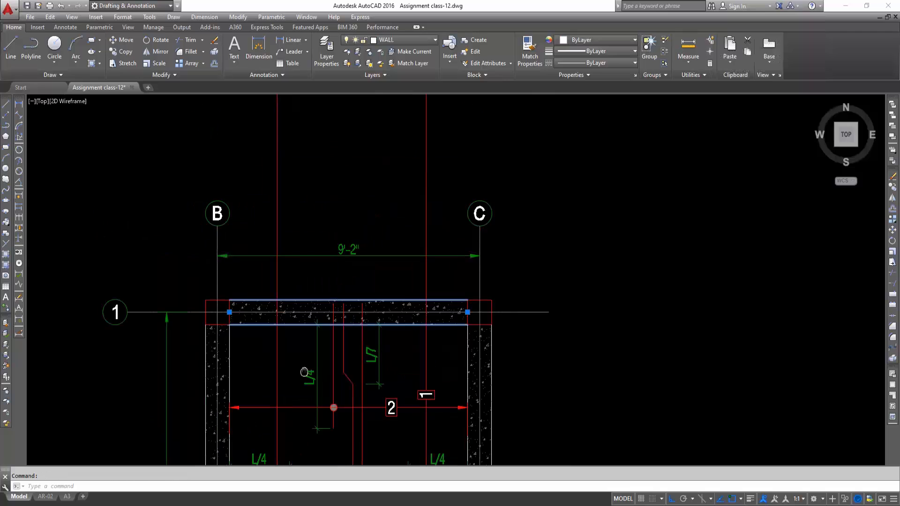
pyautogui.write('tr')
pyautogui.press('Return')
pyautogui.scroll(4, 276, 300)
pyautogui.scroll(-6, 293, 352)
pyautogui.moveTo(293, 422); pyautogui.dragTo(293, 262, button='middle')
pyautogui.scroll(-2, 293, 261)
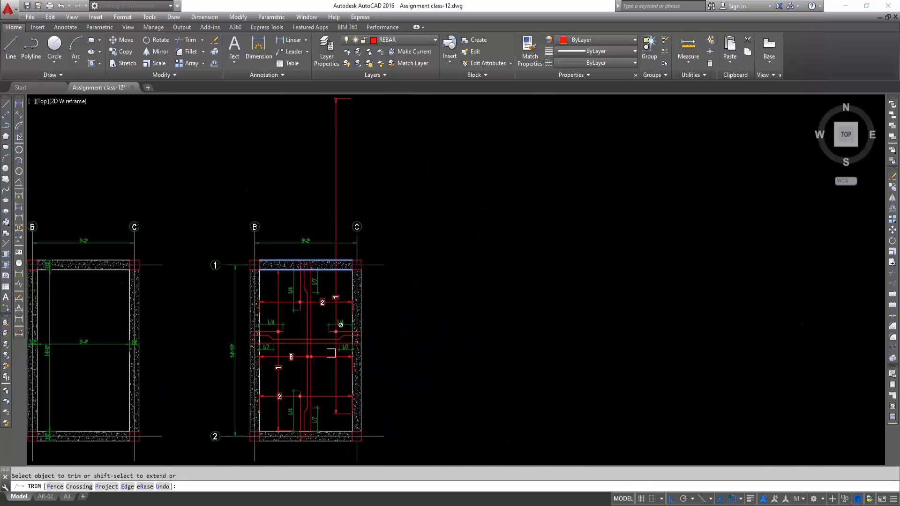
pyautogui.scroll(2, 340, 225)
pyautogui.scroll(3, 333, 243)
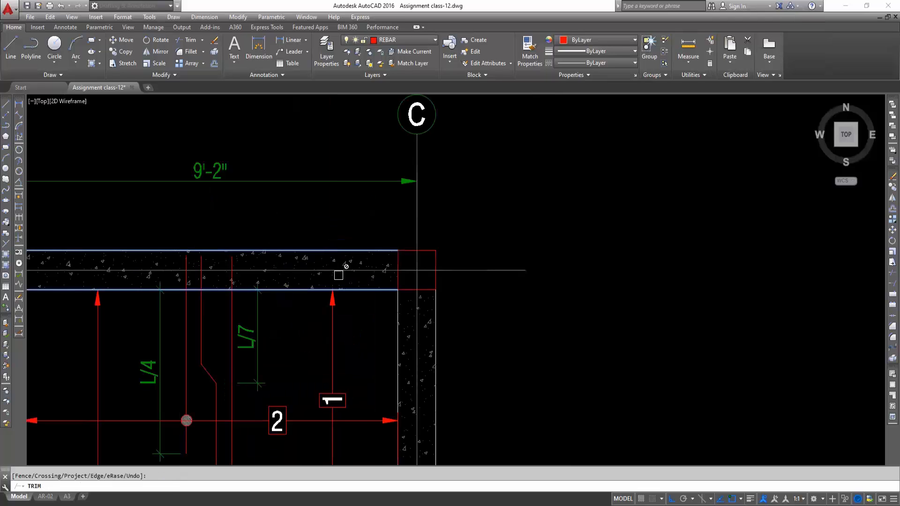
pyautogui.scroll(-4, 339, 275)
pyautogui.press('Escape')
# Stretch the lower end of the vertical distribution arrow near grid C to the inner wall face at grid 2
pyautogui.click(341, 365)
pyautogui.click(329, 384)
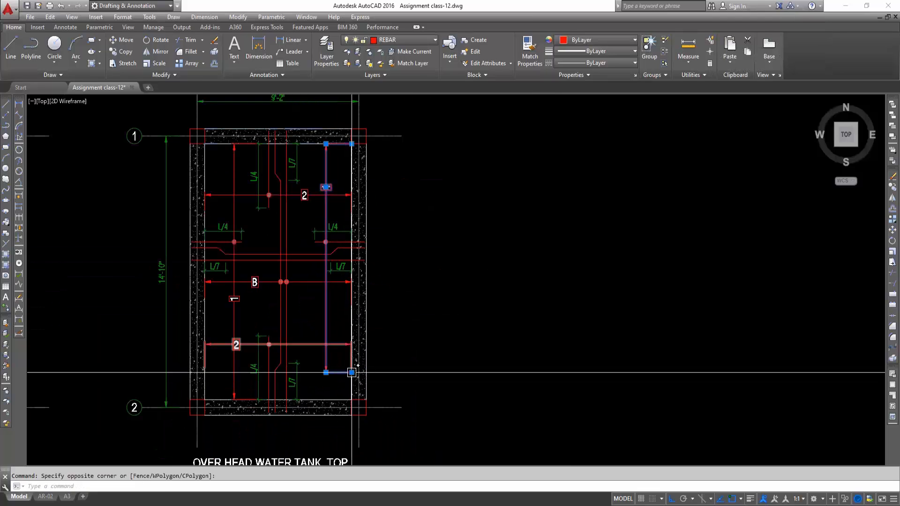
pyautogui.press('Escape')
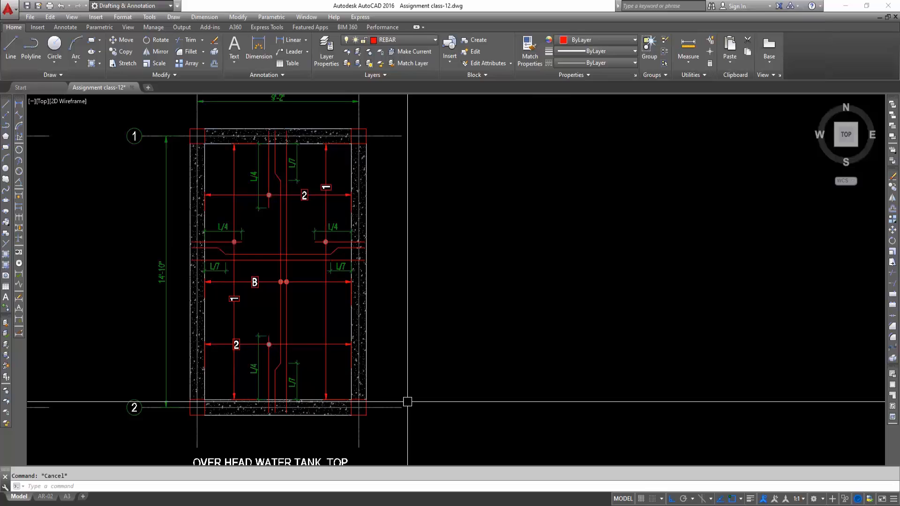
# Copy the vertical distribution arrow near grid B about 4'-3" horizontally toward grid C
pyautogui.scroll(2, 242, 278)
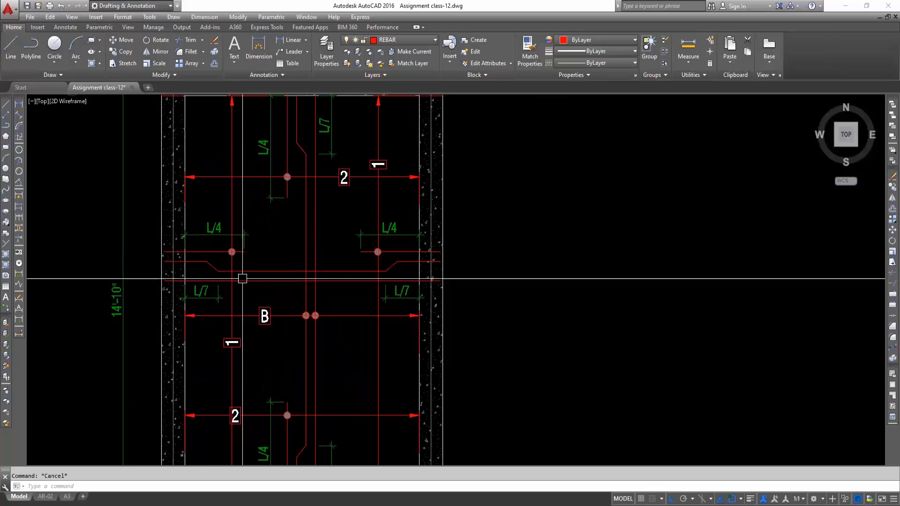
pyautogui.click(231, 297)
pyautogui.scroll(-2, 252, 319)
pyautogui.write('co')
pyautogui.press('space')
pyautogui.click(371, 369)
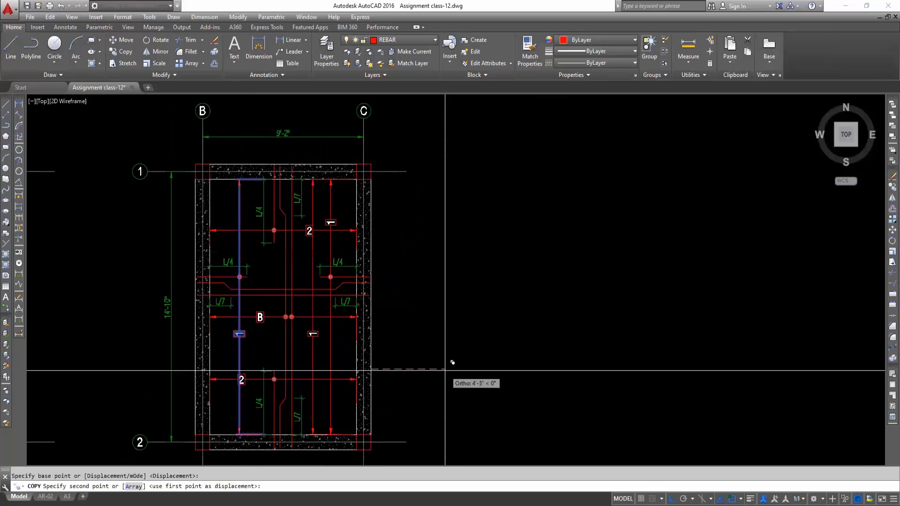
pyautogui.click(444, 371)
pyautogui.press('Escape')
# Shift the number 2 on the upper horizontal distribution arrow clear of the copied vertical arrow
pyautogui.scroll(2, 342, 221)
pyautogui.click(305, 236)
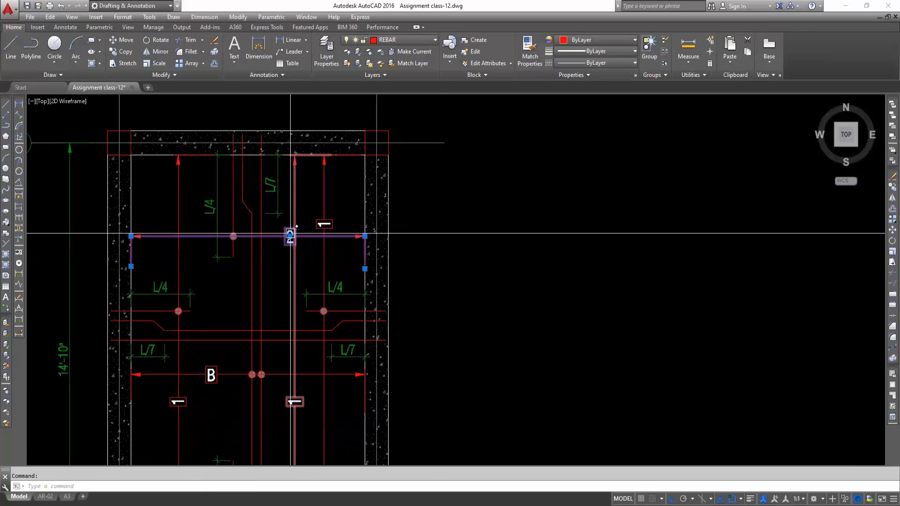
pyautogui.press('Escape')
# Copy the bar dot near grid C onto the cranked and straight horizontal bars where the copied vertical arrow crosses them
pyautogui.scroll(6, 319, 309)
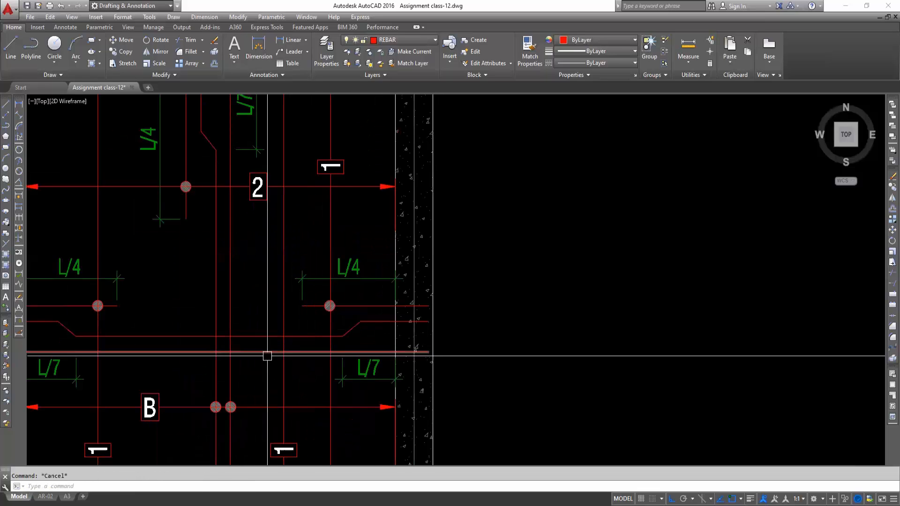
pyautogui.click(319, 245)
pyautogui.click(373, 308)
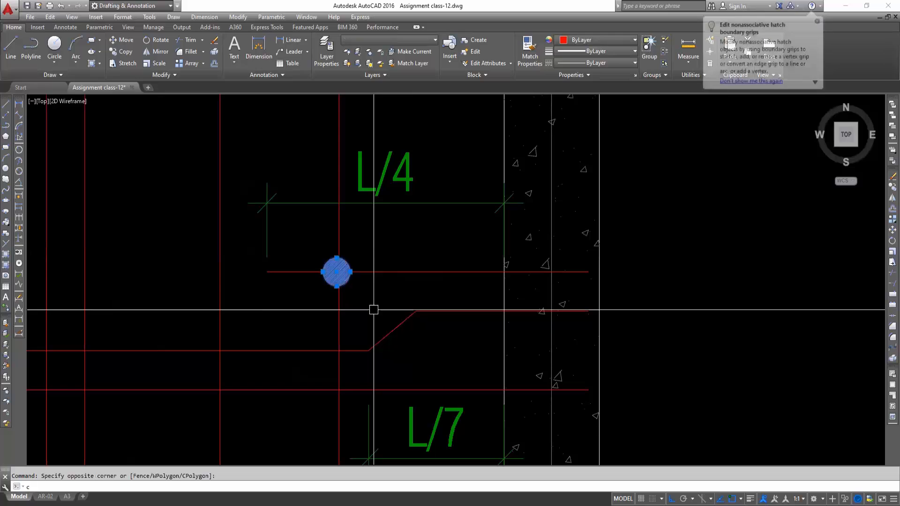
pyautogui.write('co')
pyautogui.press('space')
pyautogui.click(336, 271)
pyautogui.scroll(-4, 337, 272)
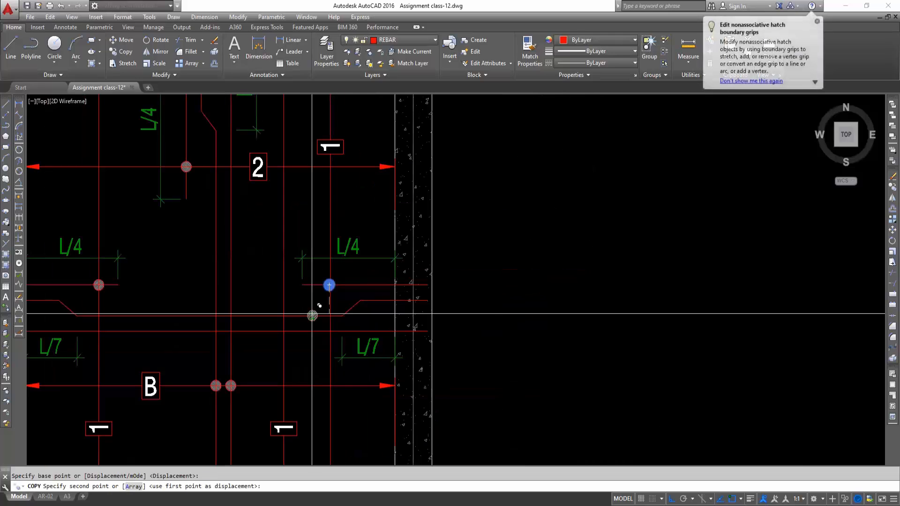
pyautogui.click(284, 316)
pyautogui.press('Escape')
# Change the label of the copied vertical distribution arrow to A
pyautogui.moveTo(282, 415); pyautogui.dragTo(291, 329, button='middle')
pyautogui.scroll(2, 291, 330)
pyautogui.click(292, 347)
pyautogui.doubleClick(292, 351)
pyautogui.doubleClick(285, 352)
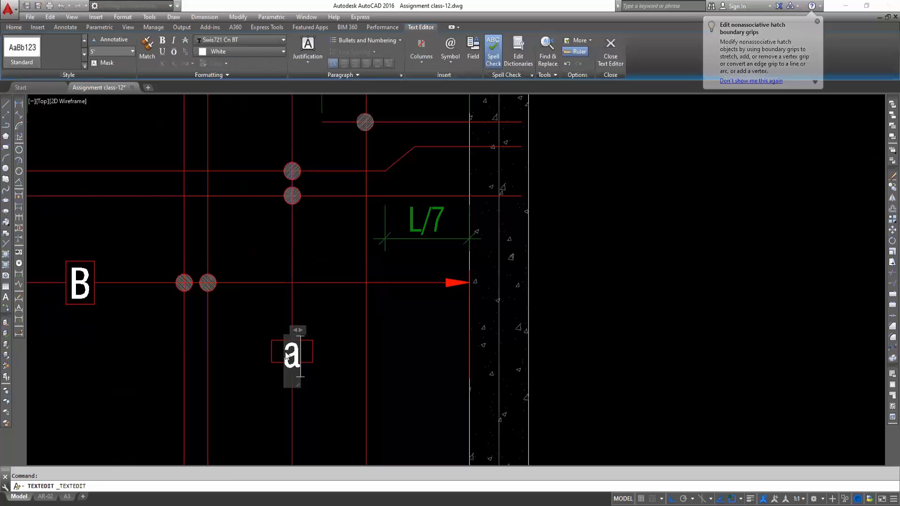
pyautogui.write('A')
pyautogui.click(341, 359)
# Shift the number 2 on the lower horizontal distribution arrow clear of the vertical arrow near grid B
pyautogui.scroll(-4, 341, 359)
pyautogui.moveTo(342, 358); pyautogui.dragTo(344, 290, button='middle')
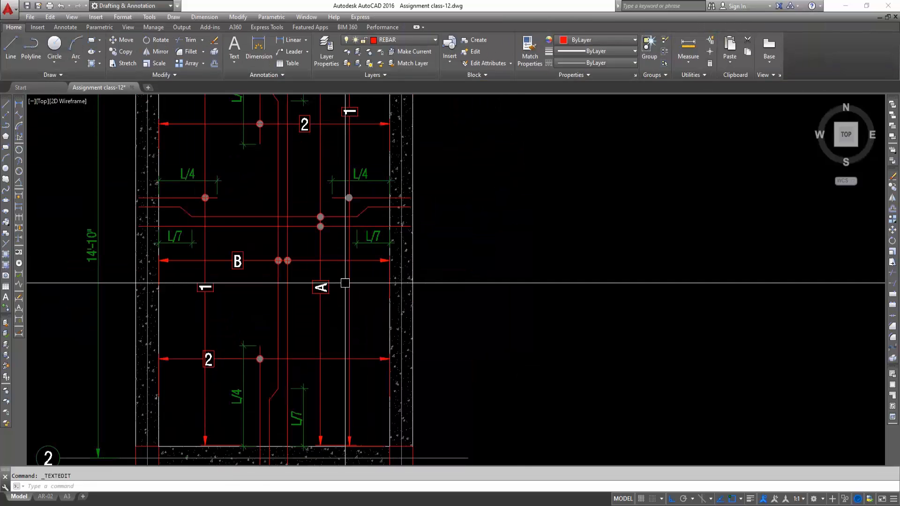
pyautogui.scroll(-2, 344, 301)
pyautogui.moveTo(349, 363); pyautogui.dragTo(325, 367, button='middle')
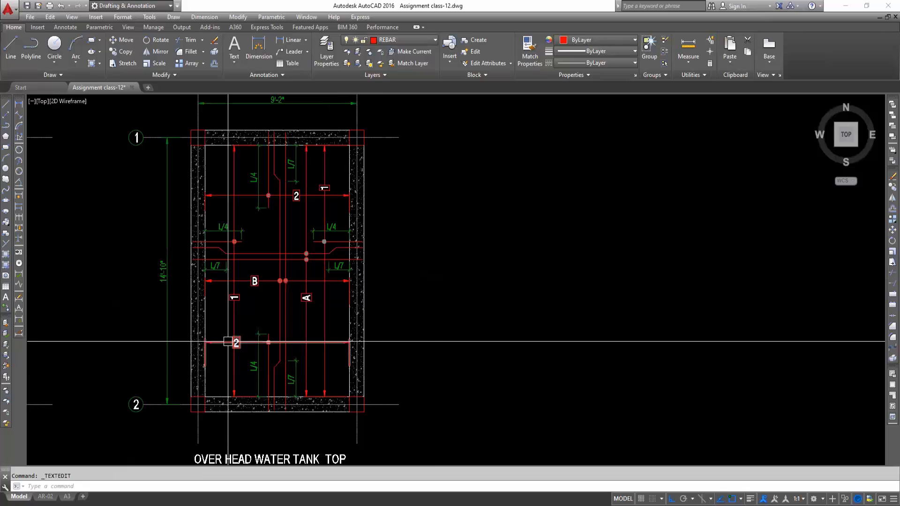
pyautogui.scroll(2, 229, 341)
pyautogui.click(258, 340)
pyautogui.click(254, 343)
pyautogui.press('Escape')
pyautogui.scroll(-2, 320, 327)
pyautogui.moveTo(392, 317)
pyautogui.mouseDown(button='middle')
pyautogui.moveTo(376, 353)
pyautogui.moveTo(330, 344)
pyautogui.mouseUp(button='middle')
pyautogui.scroll(-2, 368, 334)
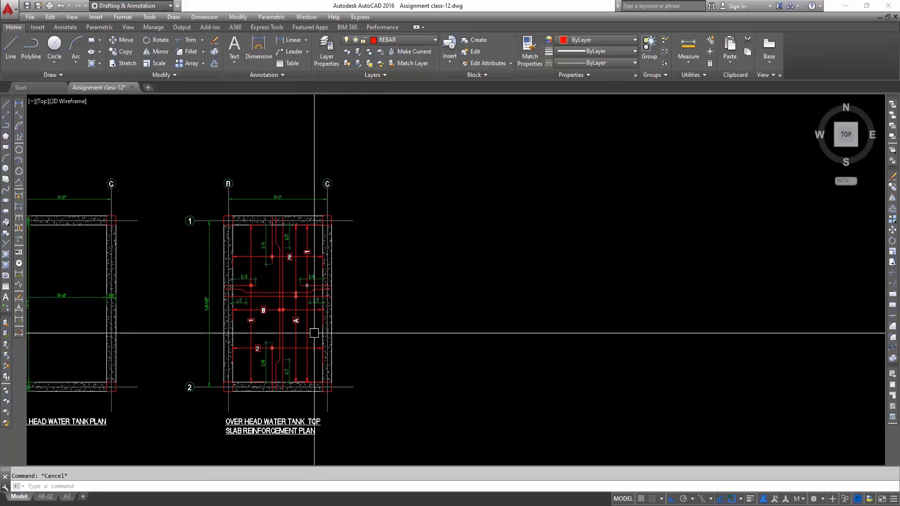
# Move the horizontal bars with their dots and L/4 and L/7 dimensions straight up toward grid 1
pyautogui.scroll(2, 318, 356)
pyautogui.scroll(-1, 322, 364)
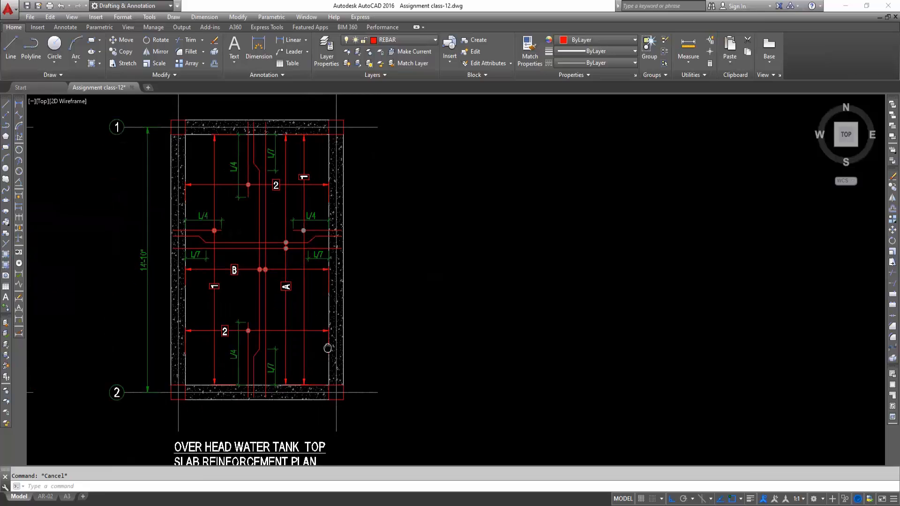
pyautogui.scroll(1, 332, 331)
pyautogui.moveTo(281, 201); pyautogui.dragTo(327, 268, button='middle')
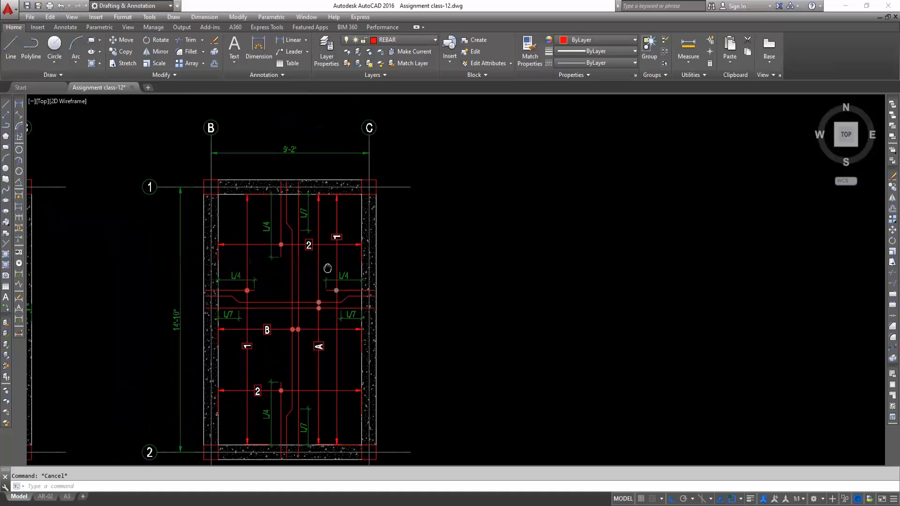
pyautogui.click(189, 268)
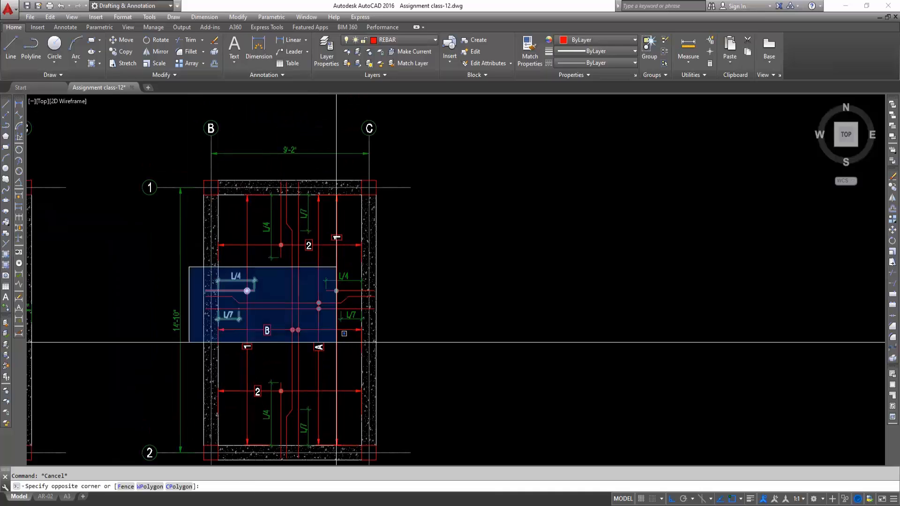
pyautogui.click(410, 353)
pyautogui.write('m')
pyautogui.press('Return')
pyautogui.click(417, 339)
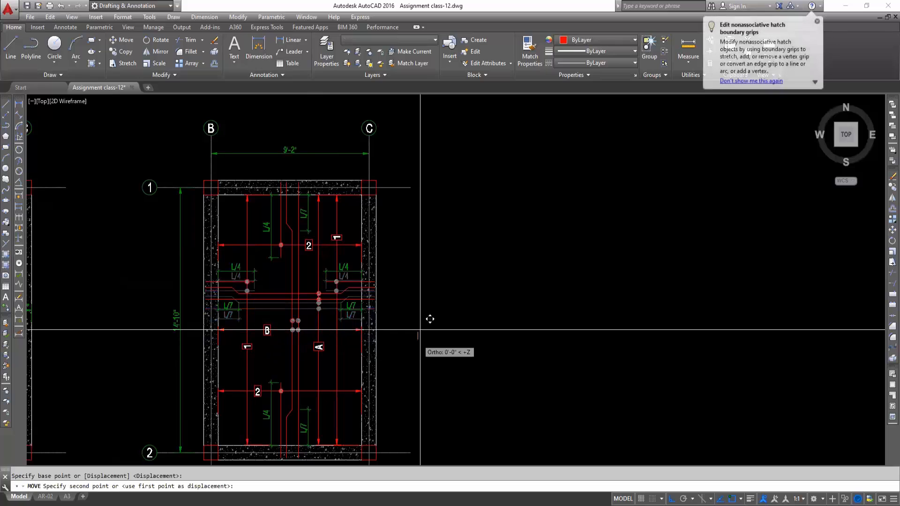
pyautogui.press('Escape')
# Move the upper horizontal distribution arrow marked 2, with its bar dot, slightly up toward grid 1
pyautogui.scroll(2, 275, 238)
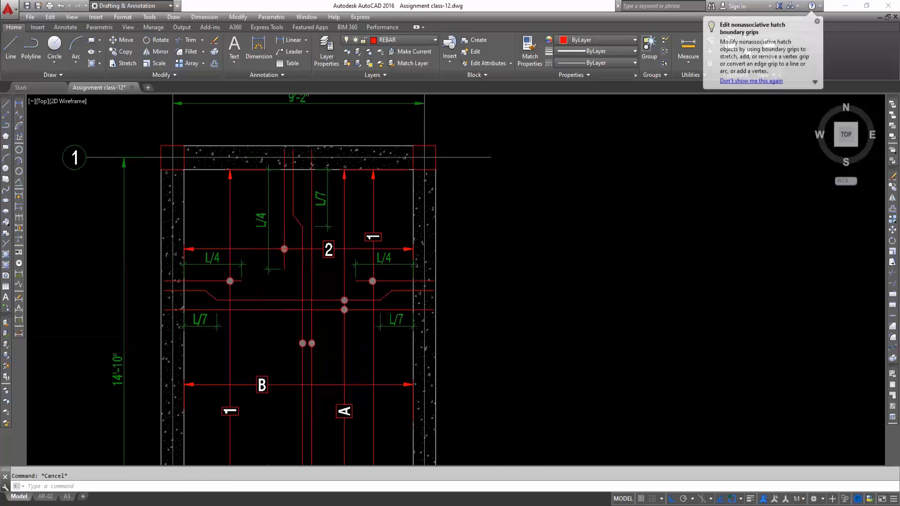
pyautogui.scroll(2, 274, 235)
pyautogui.moveTo(241, 231); pyautogui.dragTo(135, 275, button='middle')
pyautogui.click(295, 300)
pyautogui.write('m')
pyautogui.press('Return')
pyautogui.click(452, 261)
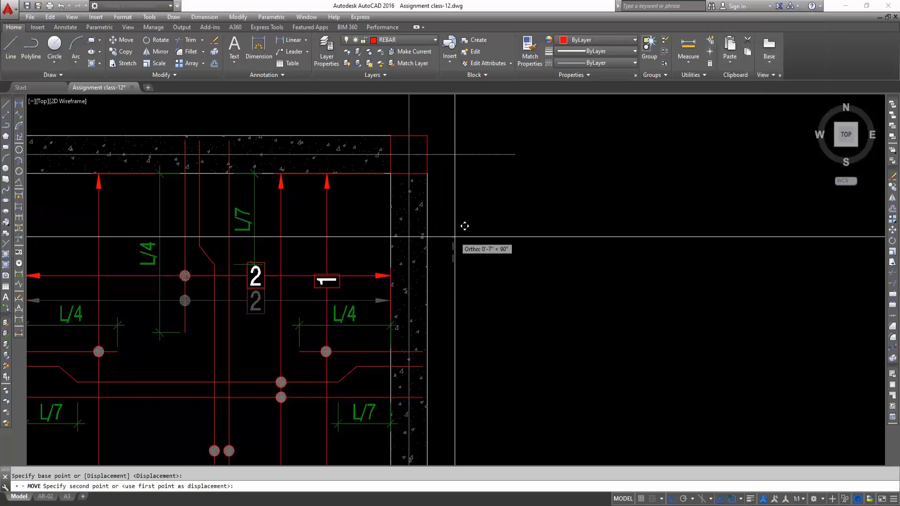
pyautogui.click(459, 248)
pyautogui.press('Escape')
# Shift the number 1 on both vertical distribution arrows up above the upper horizontal arrow, at matching heights
pyautogui.click(326, 262)
pyautogui.click(327, 279)
pyautogui.press('Escape')
pyautogui.press('Escape')
pyautogui.scroll(-5, 315, 302)
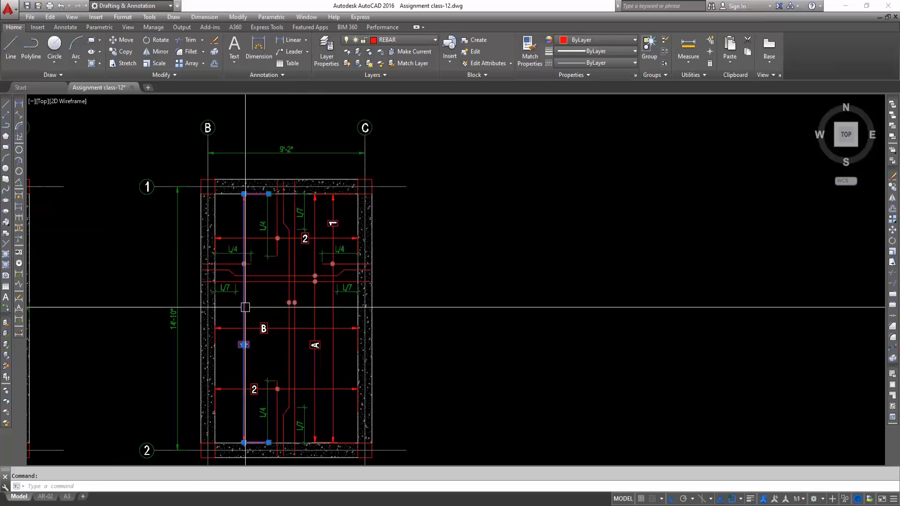
pyautogui.click(244, 345)
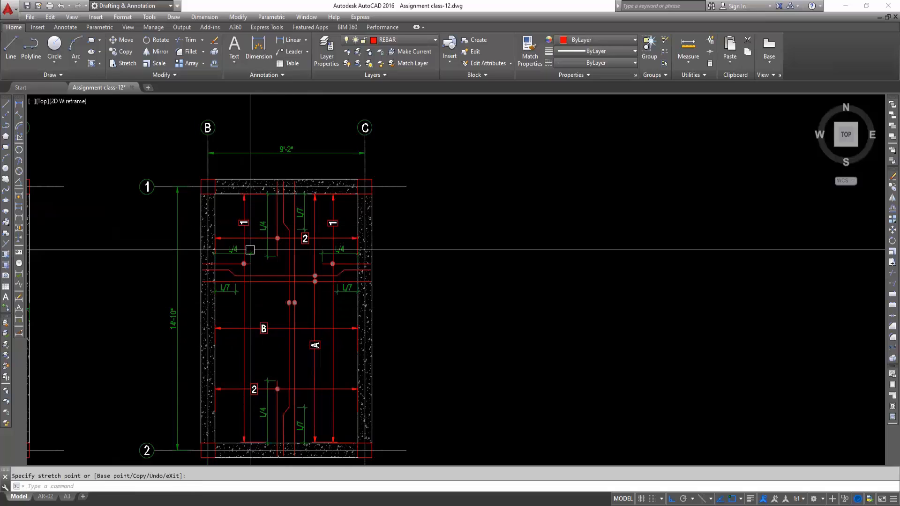
pyautogui.press('Escape')
# Move the two bar dots on the central vertical bars down onto distribution arrow B
pyautogui.moveTo(274, 327); pyautogui.dragTo(290, 271, button='middle')
pyautogui.click(287, 237)
pyautogui.click(333, 254)
pyautogui.scroll(3, 333, 257)
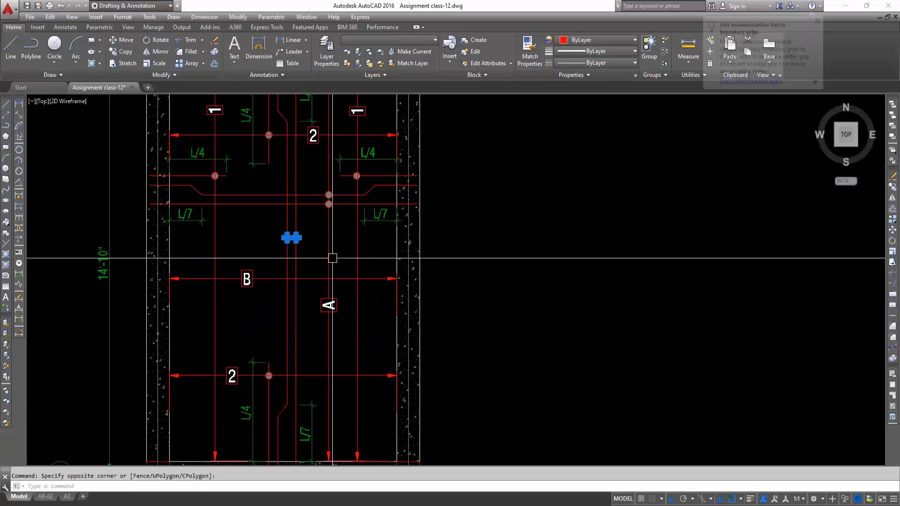
pyautogui.scroll(4, 312, 242)
pyautogui.write('m')
pyautogui.press('space')
pyautogui.click(213, 199)
pyautogui.scroll(-4, 223, 252)
pyautogui.click(220, 295)
pyautogui.press('Escape')
# Move distribution arrow B together with its two bar dots slightly up toward grid 1
pyautogui.click(245, 293)
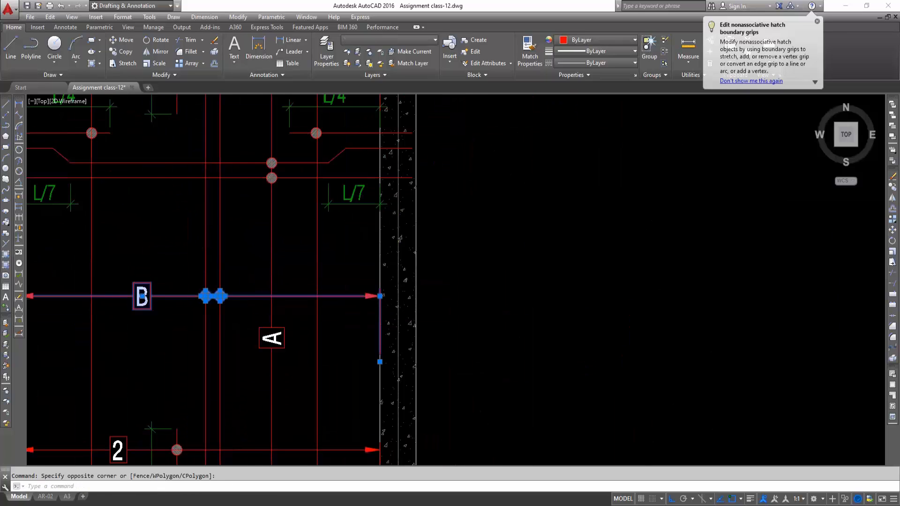
pyautogui.scroll(-5, 276, 297)
pyautogui.write('m')
pyautogui.press('space')
pyautogui.click(378, 305)
pyautogui.click(378, 288)
pyautogui.press('Escape')
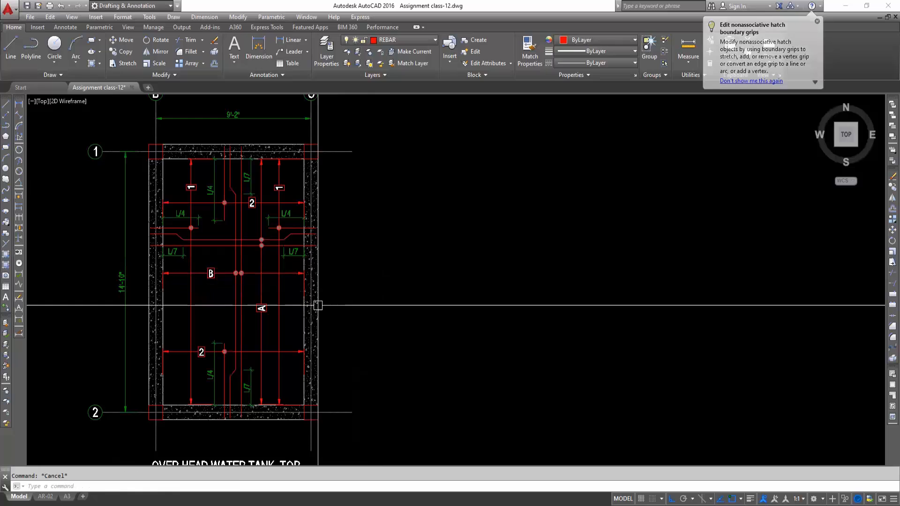
# Draw a circle with a radius of 12 in the empty space beside the plan
pyautogui.moveTo(223, 331); pyautogui.dragTo(242, 321, button='middle')
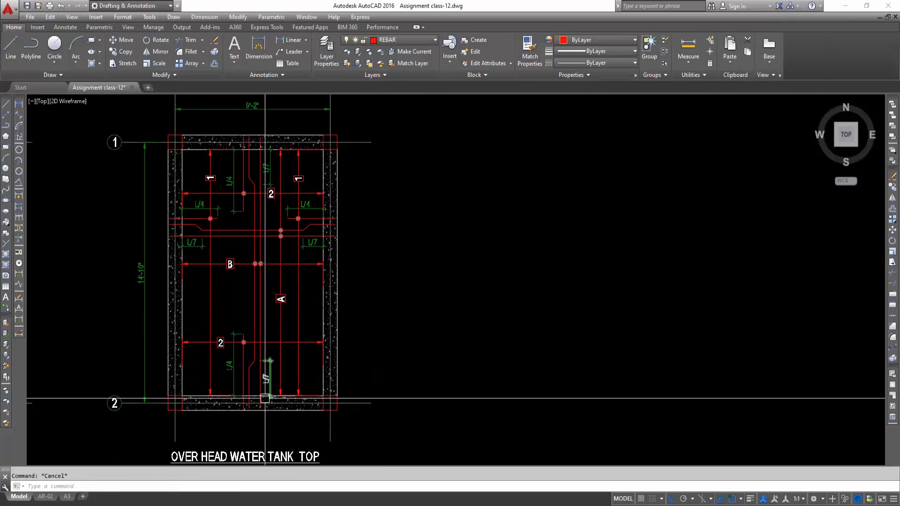
pyautogui.scroll(2, 207, 348)
pyautogui.write('c')
pyautogui.press('space')
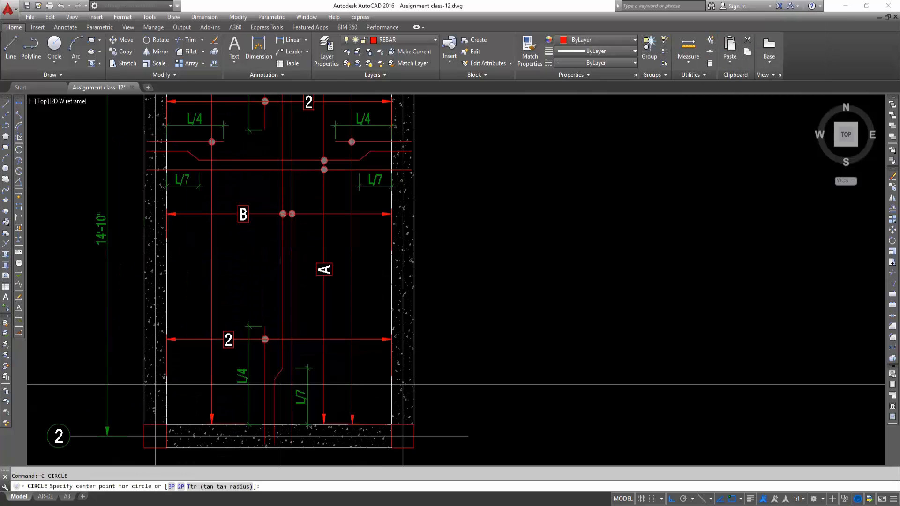
pyautogui.moveTo(239, 367); pyautogui.dragTo(114, 324, button='middle')
pyautogui.click(378, 335)
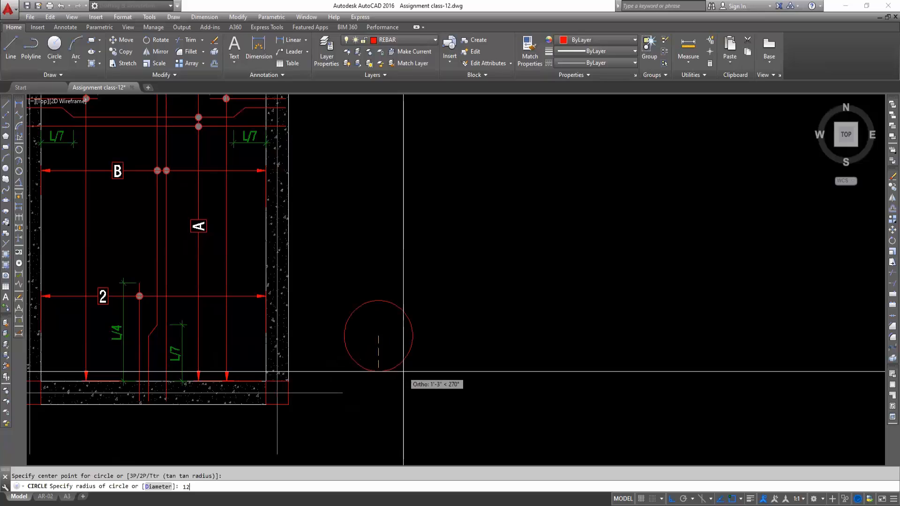
pyautogui.press('Escape')
# Move the circle by its center into the slab's inner corner near grids B and 2
pyautogui.click(426, 378)
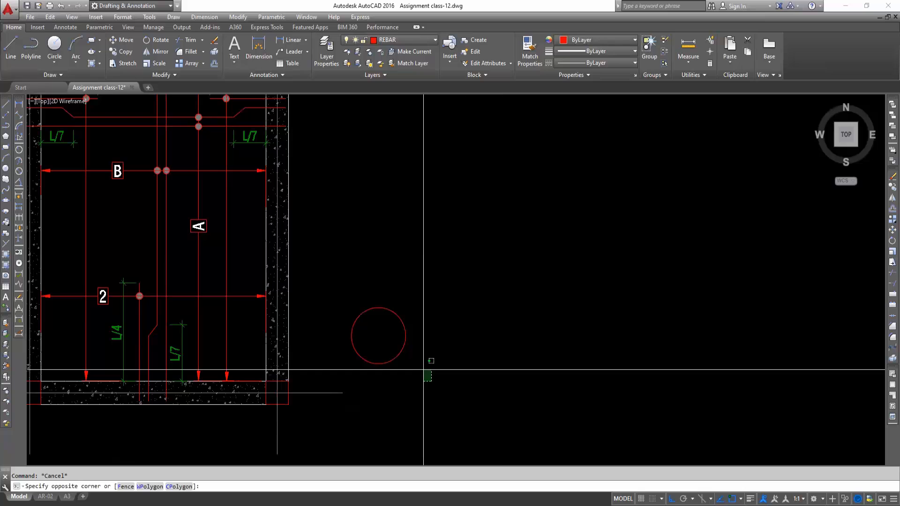
pyautogui.click(393, 341)
pyautogui.moveTo(430, 386); pyautogui.dragTo(470, 432, button='middle')
pyautogui.write('m')
pyautogui.press('space')
pyautogui.click(417, 380)
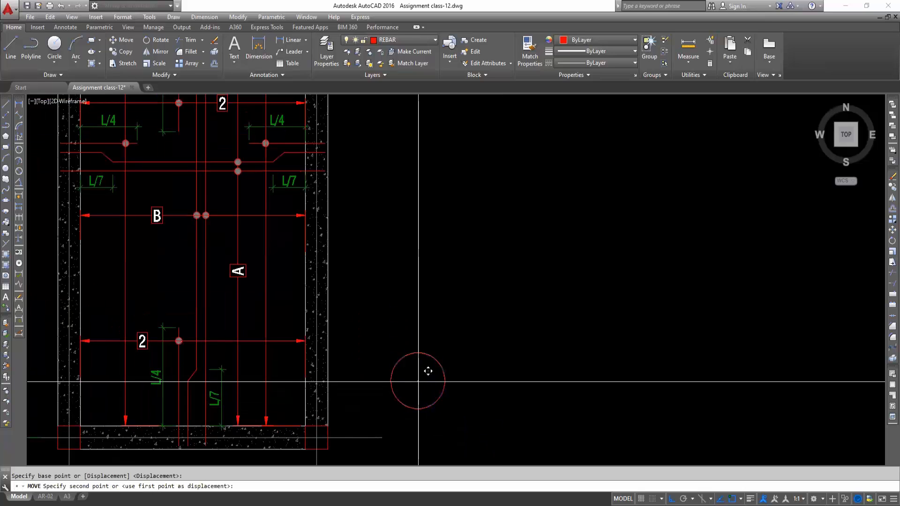
pyautogui.moveTo(185, 361); pyautogui.dragTo(304, 381, button='middle')
pyautogui.scroll(2, 229, 402)
pyautogui.press('F8')
pyautogui.moveTo(229, 402); pyautogui.dragTo(194, 291, button='middle')
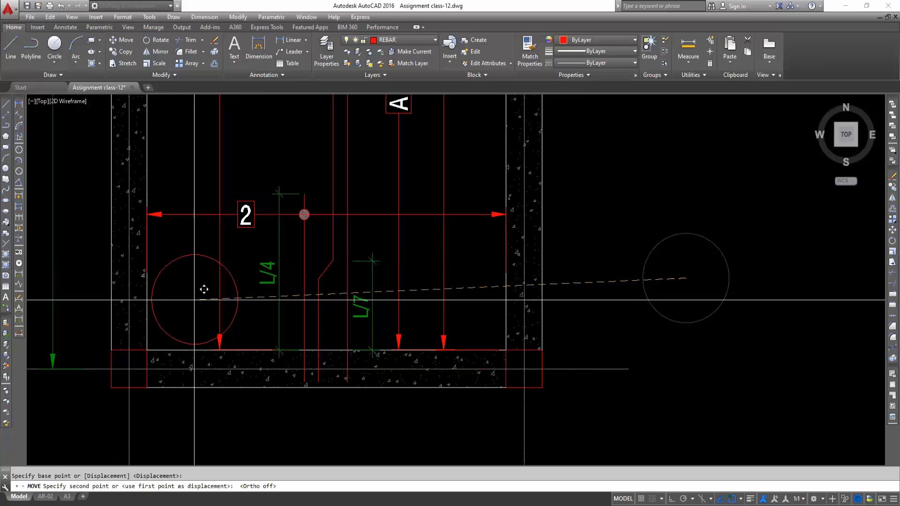
pyautogui.click(193, 300)
pyautogui.scroll(-3, 259, 346)
pyautogui.press('Escape')
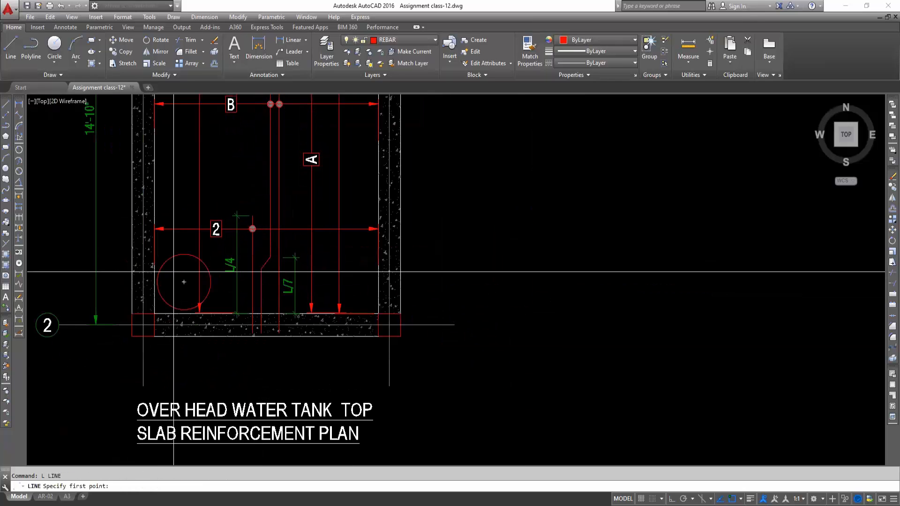
# Draw a diagonal line across the circle through its center
pyautogui.scroll(2, 198, 262)
pyautogui.click(200, 259)
pyautogui.click(154, 330)
pyautogui.press('Escape')
pyautogui.press('Escape')
# Mirror the circle's diagonal line about the vertical axis through the center, keeping the original to form an X
pyautogui.click(165, 303)
pyautogui.moveTo(184, 327); pyautogui.dragTo(187, 331, button='middle')
pyautogui.write('MI')
pyautogui.press('Return')
pyautogui.click(178, 298)
pyautogui.press('F8')
pyautogui.click(188, 298)
pyautogui.click(188, 298)
# Assign both crossing lines inside the circle to the HACTH layer
pyautogui.click(171, 289)
pyautogui.click(398, 40)
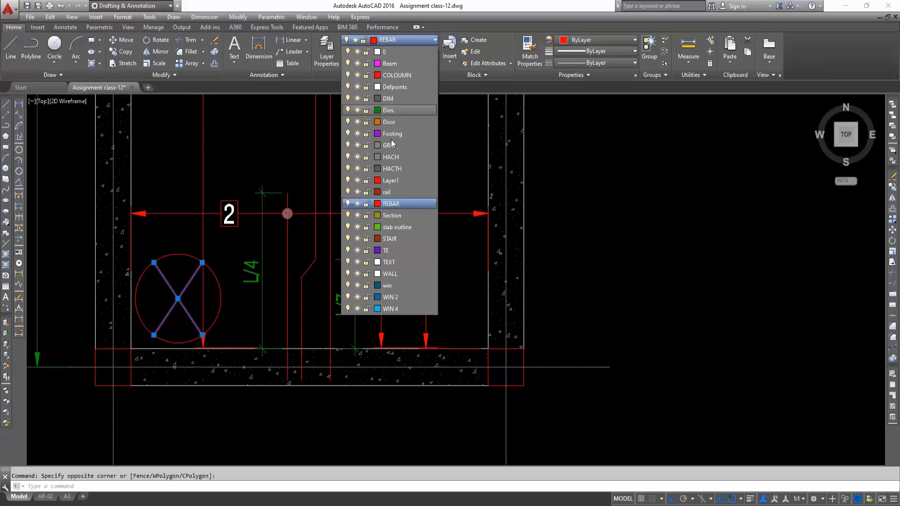
pyautogui.click(381, 170)
pyautogui.press('Escape')
pyautogui.scroll(-2, 210, 272)
pyautogui.moveTo(226, 283)
pyautogui.mouseDown(button='middle')
pyautogui.moveTo(277, 263)
pyautogui.moveTo(271, 315)
pyautogui.mouseUp(button='middle')
pyautogui.scroll(2, 230, 273)
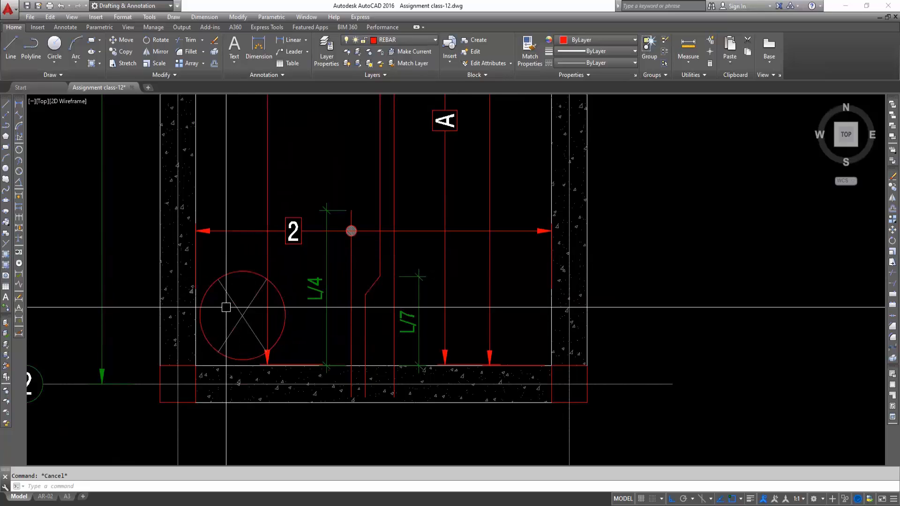
# Draw a diagonal construction line touching the circle's upper edge on the grid B side, rising toward grid C
pyautogui.moveTo(264, 324); pyautogui.dragTo(238, 374, button='middle')
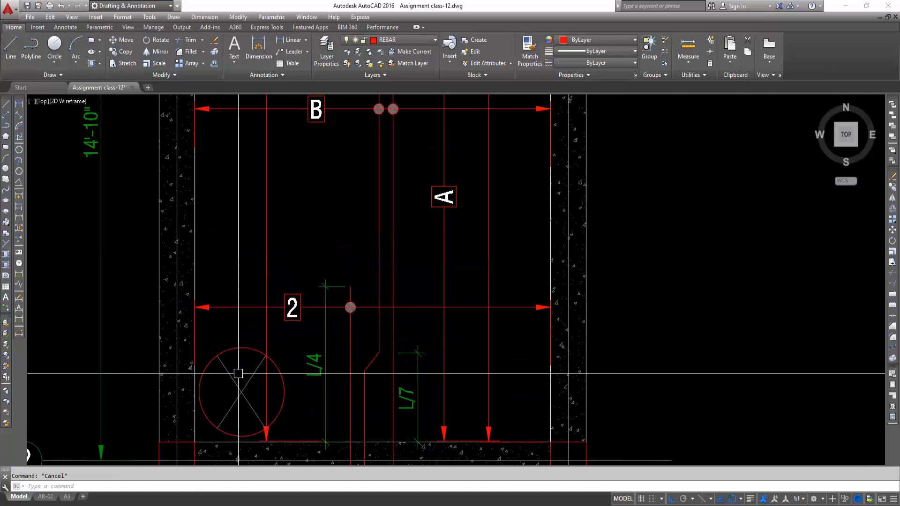
pyautogui.write('l')
pyautogui.press('Return')
pyautogui.scroll(2, 220, 368)
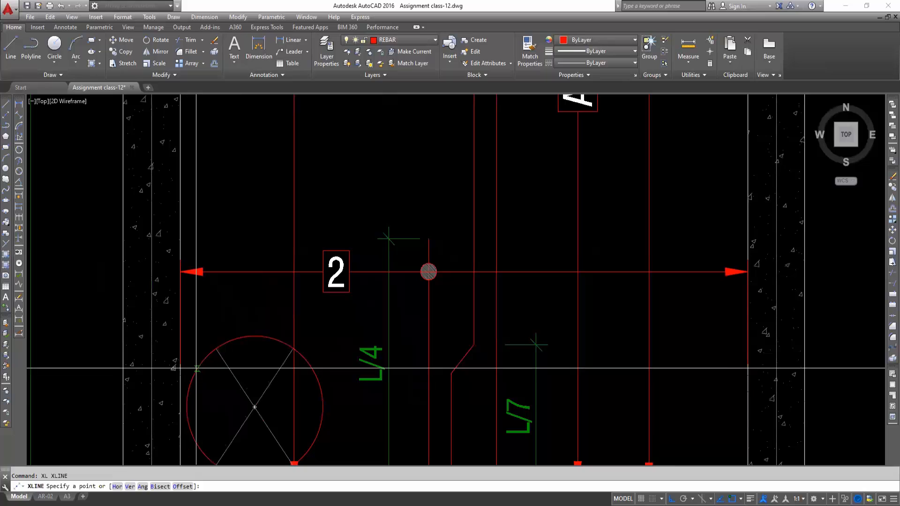
pyautogui.click(201, 361)
pyautogui.press('F8')
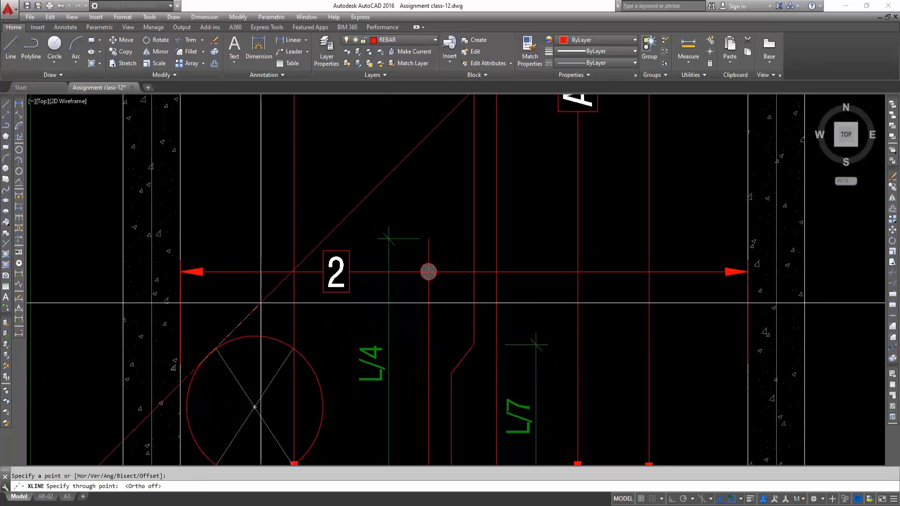
pyautogui.click(258, 299)
pyautogui.press('Escape')
# Move the diagonal construction line slightly up, away from the circle
pyautogui.click(253, 304)
pyautogui.scroll(-2, 252, 319)
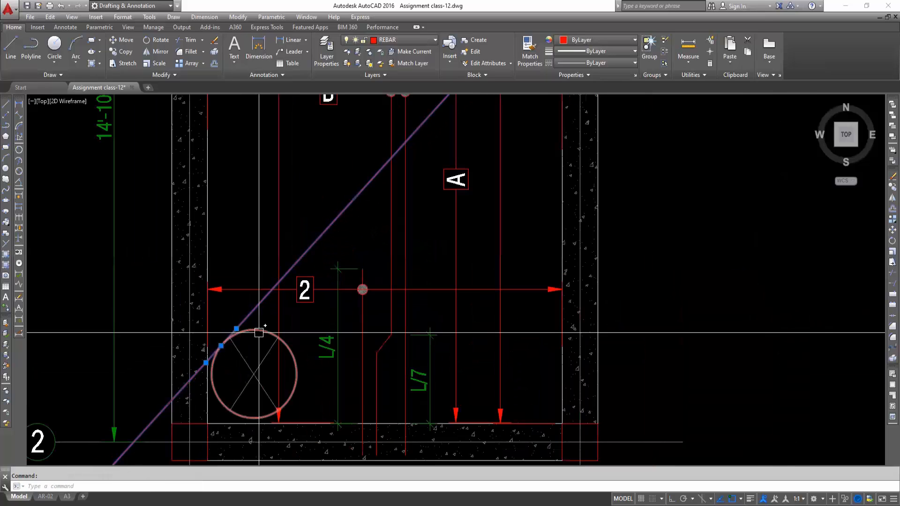
pyautogui.moveTo(258, 341); pyautogui.dragTo(259, 304, button='middle')
pyautogui.write('m')
pyautogui.press('Return')
pyautogui.click(244, 227)
pyautogui.click(250, 276)
pyautogui.press('Escape')
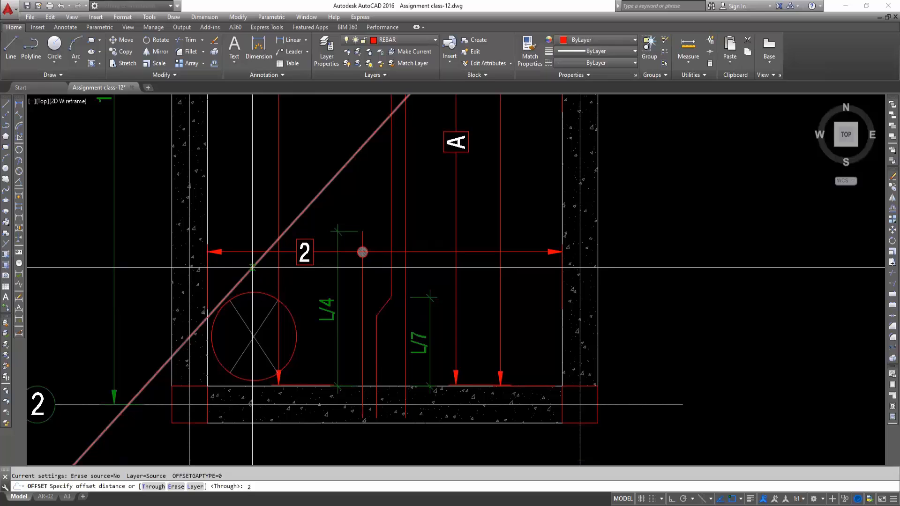
# Offset the diagonal construction line by 2 to both sides
pyautogui.click(252, 267)
pyautogui.click(235, 273)
pyautogui.click(225, 261)
pyautogui.scroll(2, 238, 278)
pyautogui.scroll(-2, 243, 281)
pyautogui.press('Escape')
pyautogui.moveTo(272, 285)
pyautogui.mouseDown(button='middle')
pyautogui.moveTo(254, 270)
pyautogui.moveTo(271, 324)
pyautogui.mouseUp(button='middle')
# Draw a construction line across the three diagonal lines above the circle, sloping the opposite way, and select it
pyautogui.write('xl')
pyautogui.press('Return')
pyautogui.click(249, 249)
pyautogui.click(261, 259)
pyautogui.press('Escape')
pyautogui.click(247, 246)
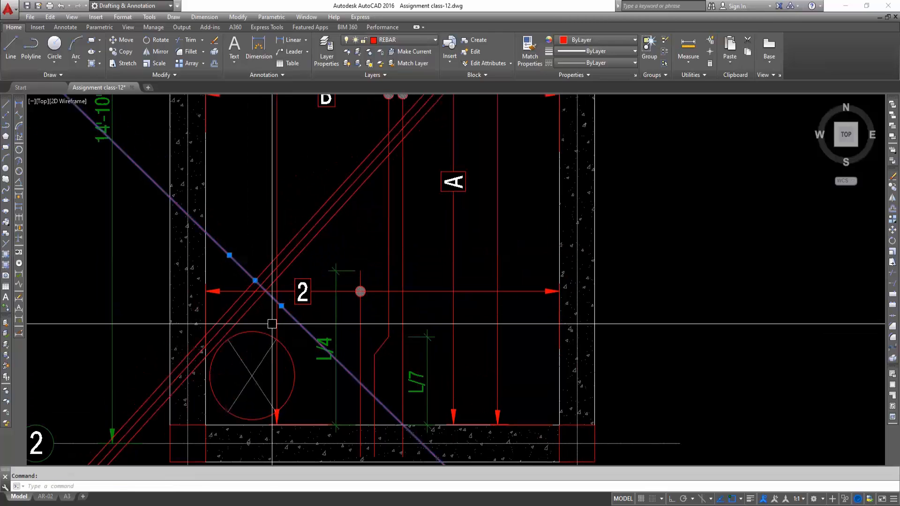
# Trim the three diagonal bars at the crossing line above the manhole and copy that line across their lower ends
pyautogui.click(269, 280)
pyautogui.press('space')
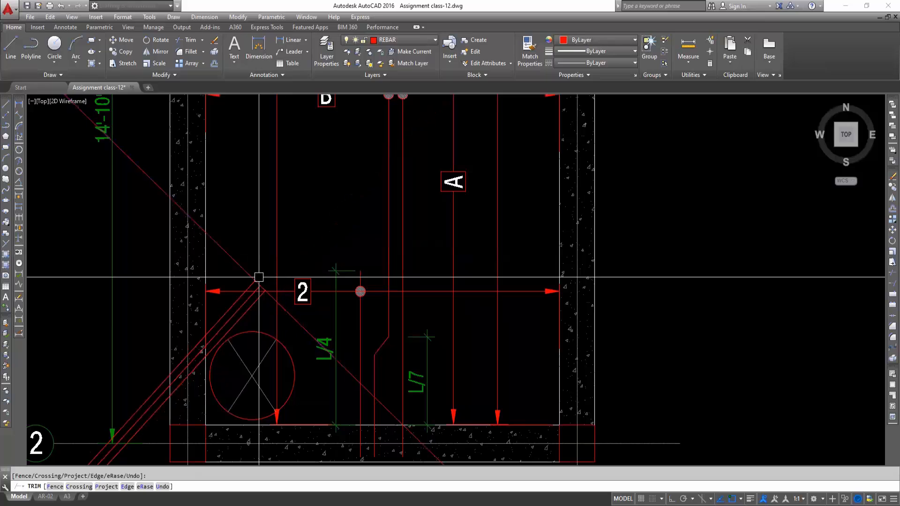
pyautogui.click(254, 277)
pyautogui.write('co')
pyautogui.press('space')
pyautogui.click(255, 281)
pyautogui.click(176, 371)
pyautogui.scroll(2, 176, 370)
pyautogui.press('Escape')
# Trim the lower ends of the three diagonal bars back to the copied crossing line
pyautogui.click(204, 390)
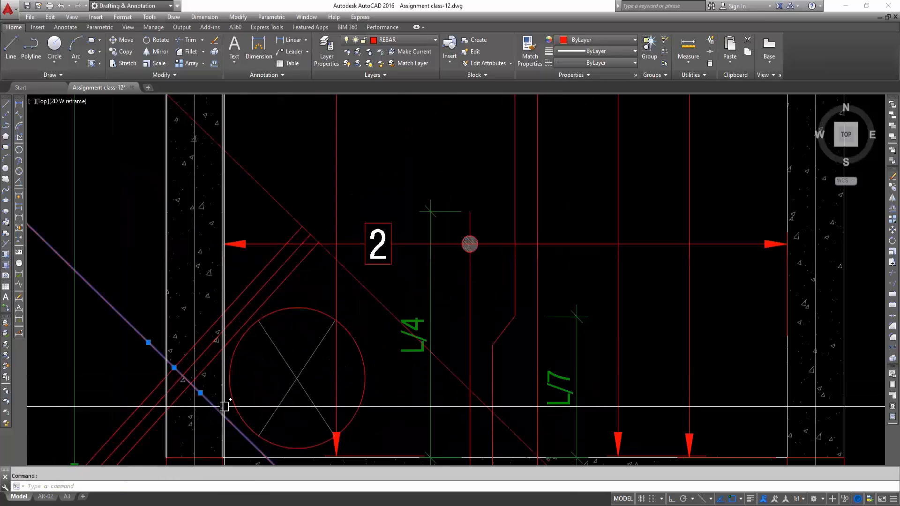
pyautogui.write('tr')
pyautogui.press('space')
pyautogui.click(151, 441)
pyautogui.click(135, 419)
pyautogui.press('Escape')
# Erase both diagonal construction lines that served as cutting edges for the bars
pyautogui.click(132, 295)
pyautogui.click(110, 323)
pyautogui.write('e')
pyautogui.click(282, 182)
pyautogui.click(261, 208)
pyautogui.write('e')
pyautogui.press('space')
# Mirror the three diagonal bars about the vertical axis through the manhole's centre, keeping the originals
pyautogui.click(287, 286)
pyautogui.click(243, 274)
pyautogui.moveTo(324, 337); pyautogui.dragTo(318, 301, button='middle')
pyautogui.write('mi')
pyautogui.click(290, 341)
pyautogui.press('F8')
pyautogui.click(292, 257)
# Mirror the six diagonal bars about the horizontal axis through the manhole's centre, keeping the originals, to close the diamond
pyautogui.scroll(4, 314, 224)
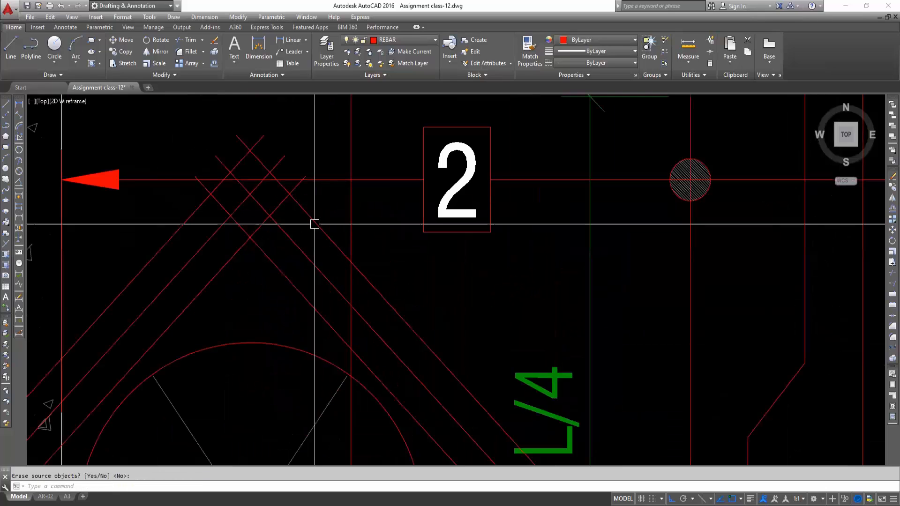
pyautogui.click(322, 212)
pyautogui.click(198, 245)
pyautogui.scroll(-4, 222, 207)
pyautogui.write('mirror line:')
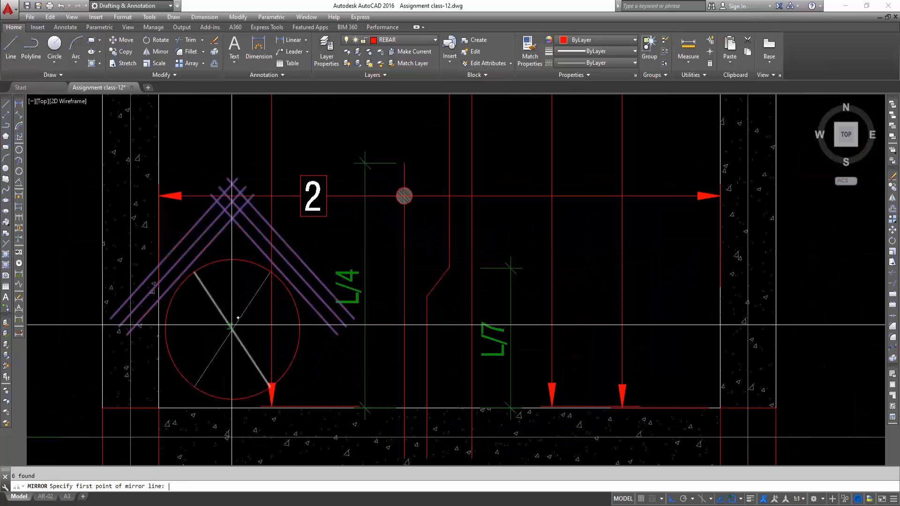
pyautogui.click(238, 317)
pyautogui.scroll(-5, 359, 361)
pyautogui.click(353, 310)
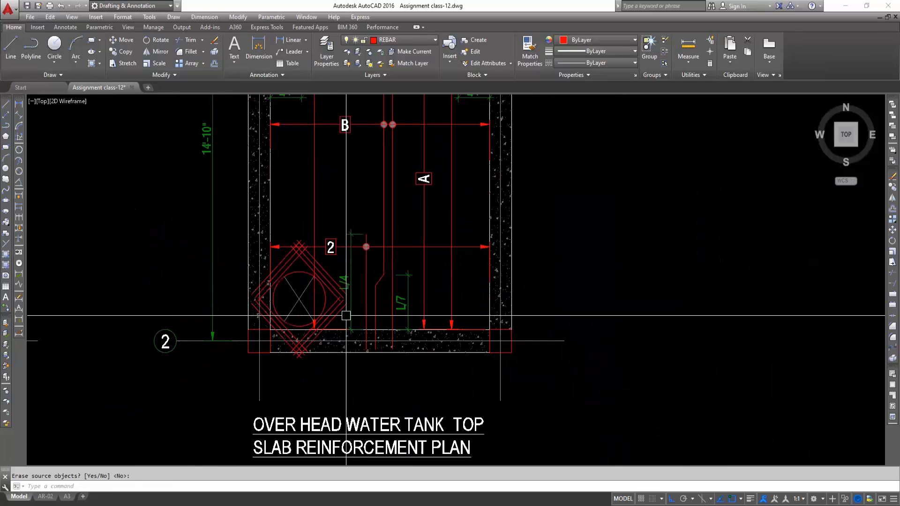
# Stretch the lower three bars at the diamond's right corner so that they extend across the upper bars
pyautogui.scroll(6, 345, 317)
pyautogui.scroll(2, 342, 305)
pyautogui.press('Return')
pyautogui.click(353, 311)
pyautogui.click(305, 261)
pyautogui.write('s')
pyautogui.press('Return')
pyautogui.click(259, 307)
pyautogui.press('Escape')
# Stretch the ends of the upper three bars at the diamond's right corner so that they cross the lower bars
pyautogui.click(358, 328)
pyautogui.click(300, 234)
pyautogui.press('Return')
pyautogui.click(336, 223)
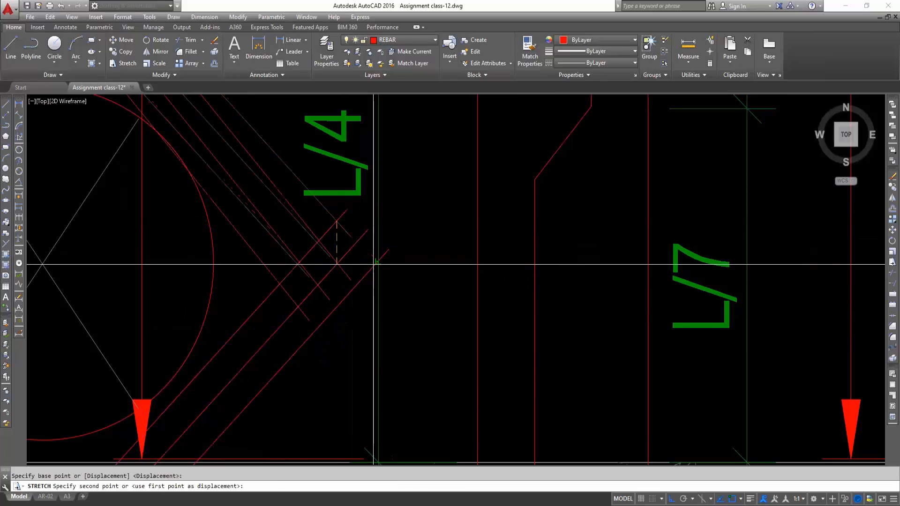
pyautogui.press('Escape')
# Move the manhole circle, its cross lines and all the surrounding diagonal bars slightly to the right
pyautogui.scroll(-4, 398, 309)
pyautogui.moveTo(398, 309); pyautogui.dragTo(460, 308, button='middle')
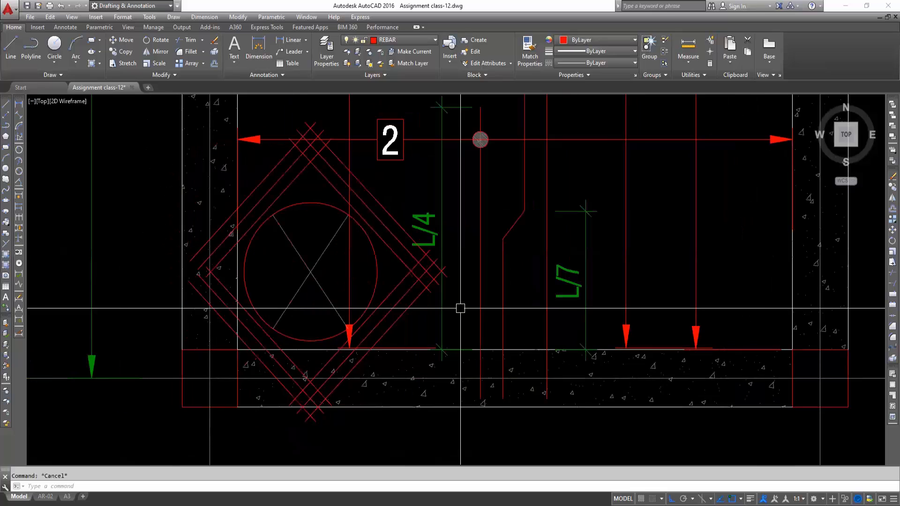
pyautogui.scroll(4, 229, 290)
pyautogui.scroll(-4, 209, 274)
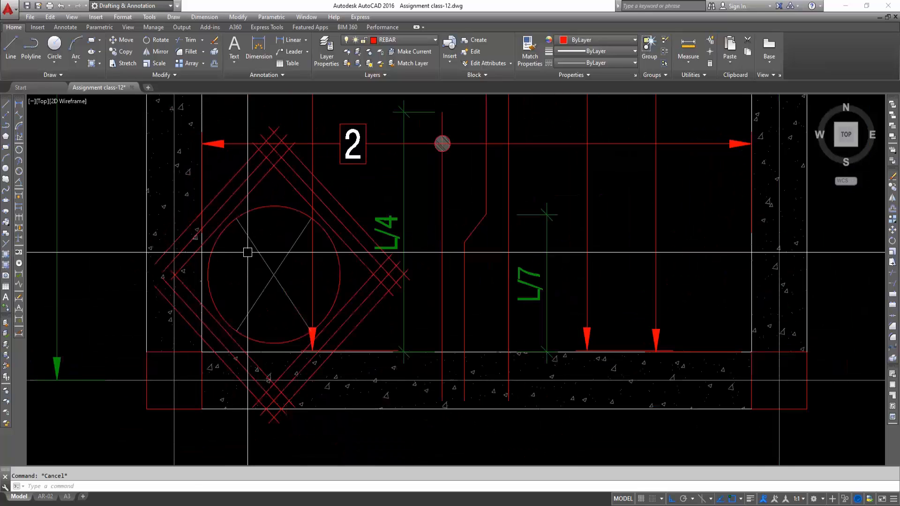
pyautogui.click(351, 189)
pyautogui.click(328, 254)
pyautogui.click(295, 273)
pyautogui.click(219, 180)
pyautogui.scroll(2, 289, 381)
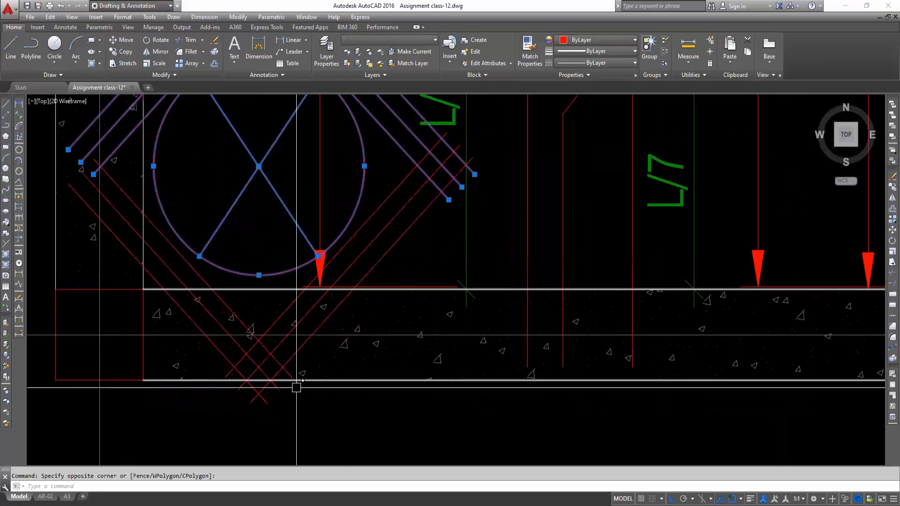
pyautogui.click(321, 343)
pyautogui.scroll(-2, 321, 343)
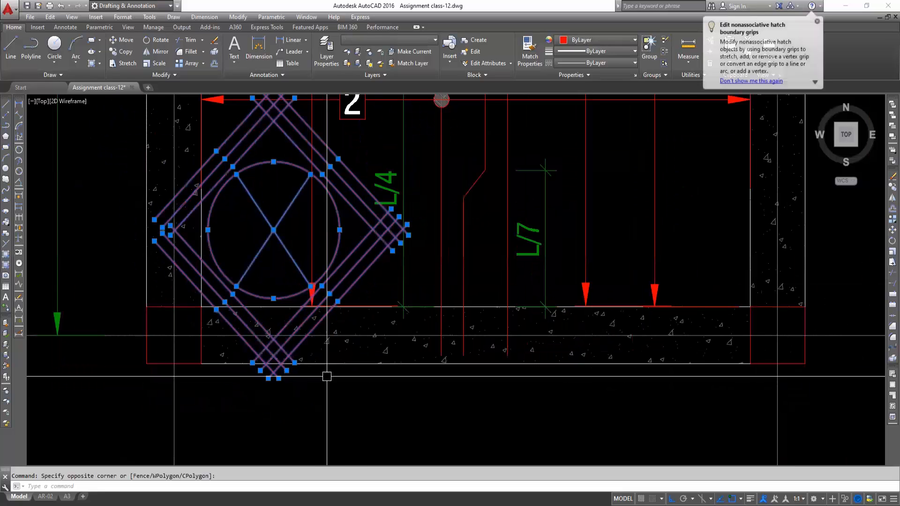
pyautogui.write('m')
pyautogui.press('Return')
pyautogui.click(327, 377)
pyautogui.scroll(2, 170, 205)
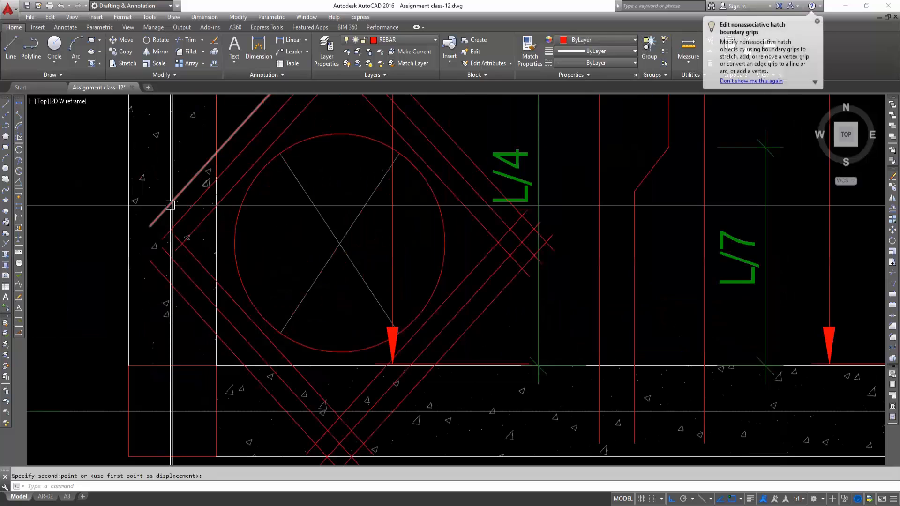
pyautogui.press('Escape')
# Stretch the lower three bars at the diamond's left corner up and left across the upper bars
pyautogui.scroll(4, 182, 235)
pyautogui.click(180, 230)
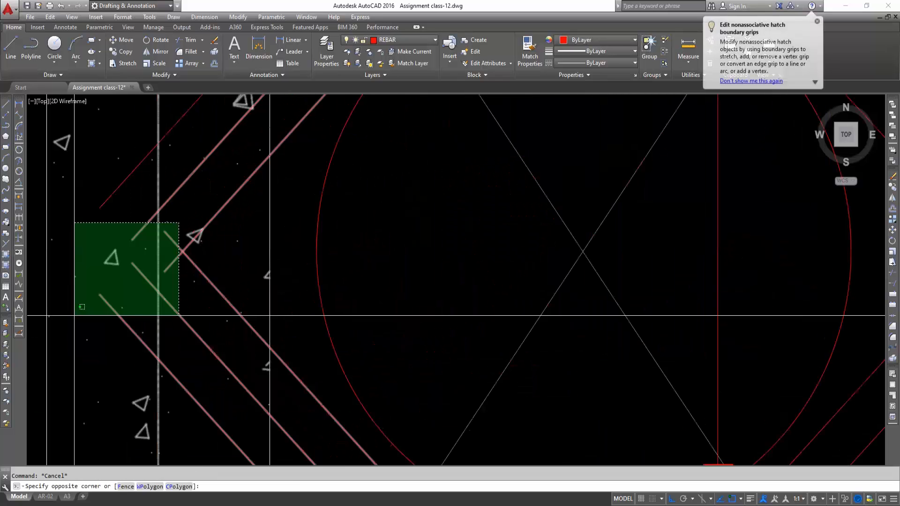
pyautogui.click(75, 315)
pyautogui.write('m')
pyautogui.press('Return')
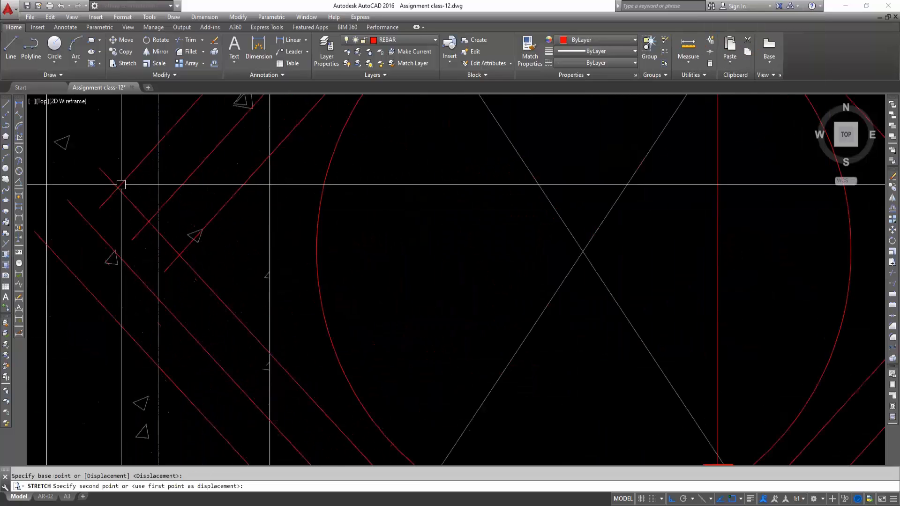
pyautogui.press('Escape')
pyautogui.scroll(-2, 184, 248)
# Stretch the upper three bars at the diamond's left corner down and left across the lower bars
pyautogui.click(244, 265)
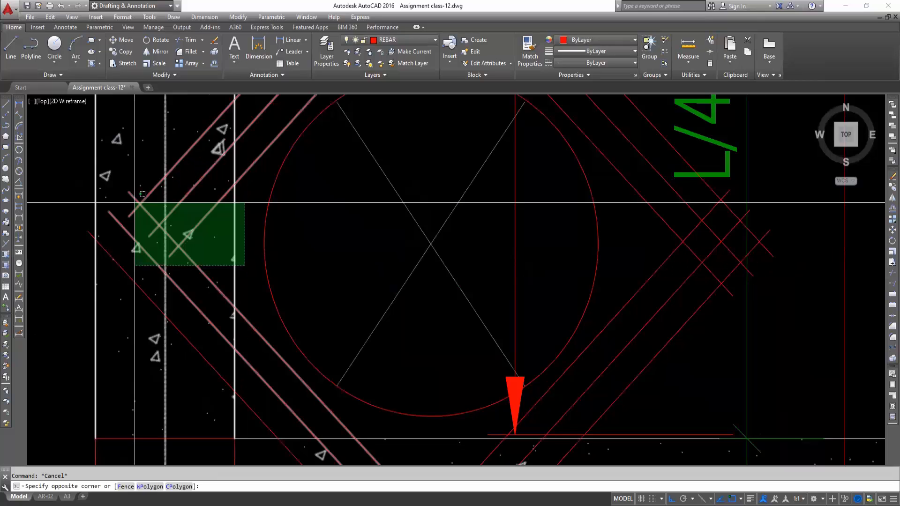
pyautogui.click(135, 203)
pyautogui.write('s')
pyautogui.press('Return')
pyautogui.click(140, 204)
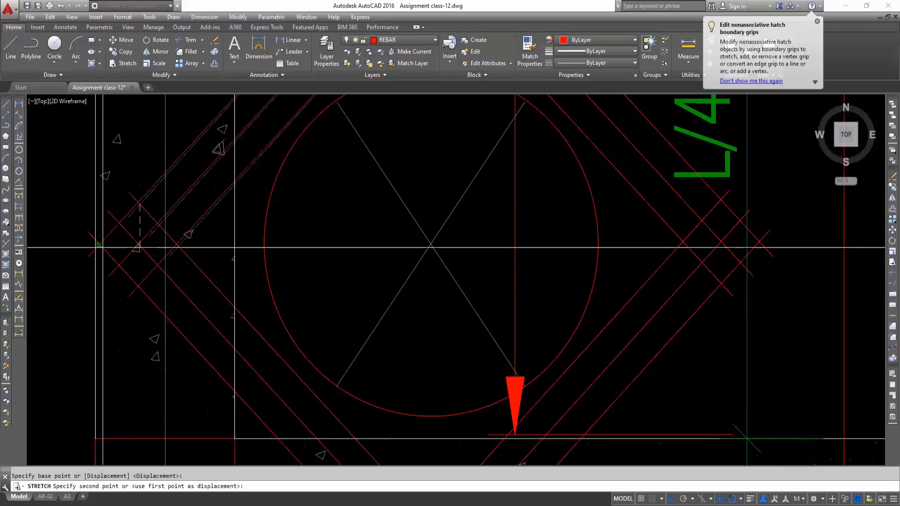
pyautogui.click(99, 245)
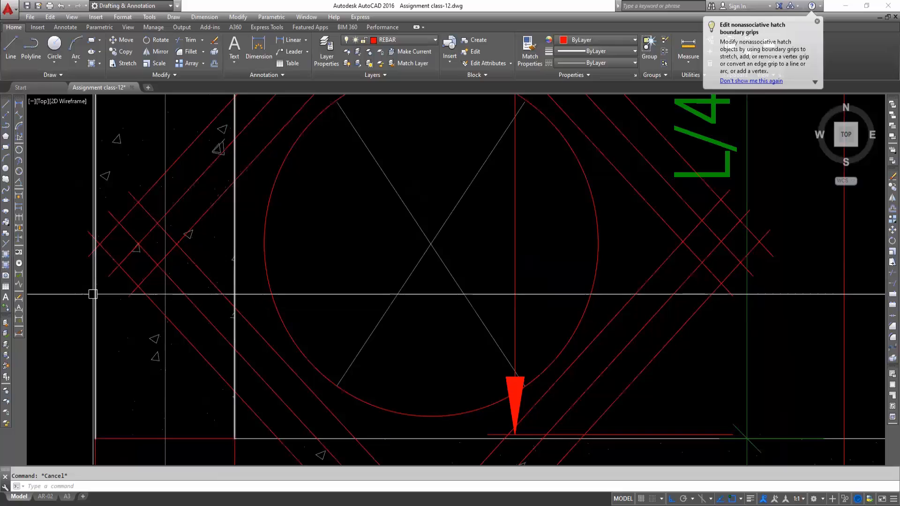
# Trim the diagonal bar ends that project beyond the outer faces of the left and bottom walls
pyautogui.moveTo(96, 301); pyautogui.dragTo(100, 330, button='middle')
pyautogui.write('tr')
pyautogui.press('Return')
pyautogui.press('Return')
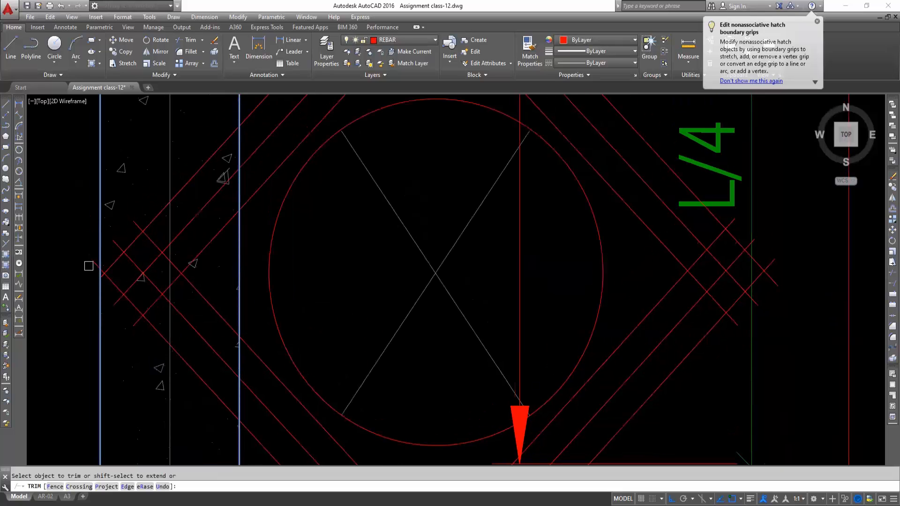
pyautogui.scroll(-4, 143, 291)
pyautogui.scroll(2, 301, 282)
pyautogui.click(327, 312)
pyautogui.press('Escape')
pyautogui.scroll(-3, 339, 329)
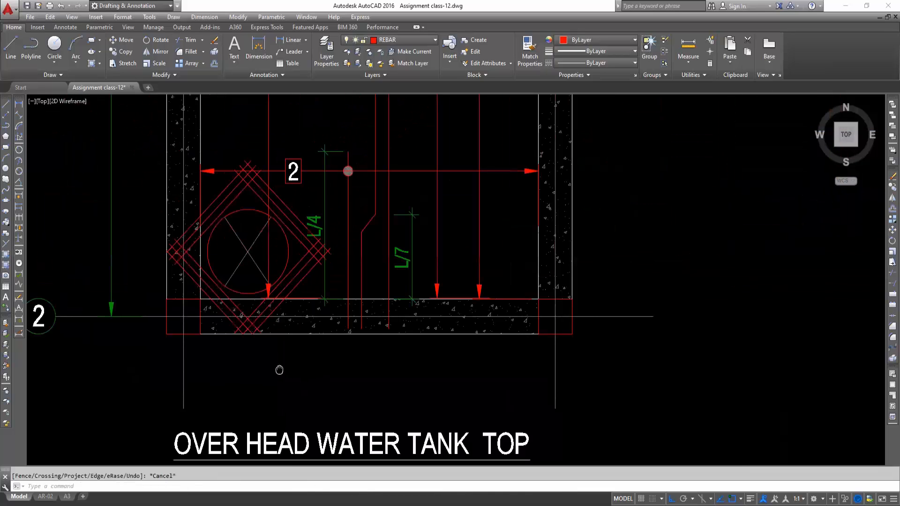
# Draw a quick leader without text from the diamond's upper-left bars to the blank area outside the left wall
pyautogui.scroll(-2, 339, 330)
pyautogui.moveTo(353, 335); pyautogui.dragTo(380, 392, button='middle')
pyautogui.scroll(1, 297, 349)
pyautogui.write('le')
pyautogui.press('Return')
pyautogui.scroll(1, 274, 328)
pyautogui.click(294, 334)
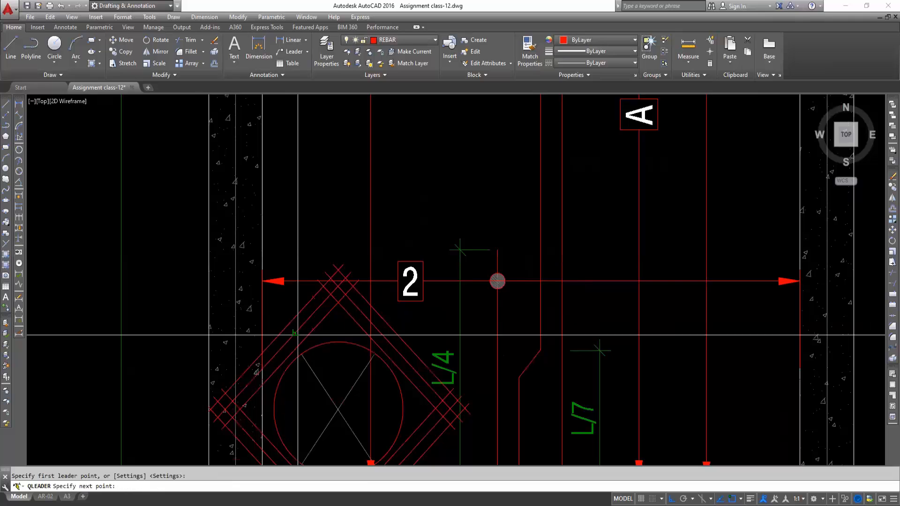
pyautogui.scroll(-3, 244, 274)
pyautogui.scroll(2, 216, 240)
pyautogui.press('F8')
pyautogui.click(216, 240)
pyautogui.press('Return')
pyautogui.press('Escape')
# Copy the tank top slab plan's title text to the leader beside the manhole
pyautogui.scroll(-2, 287, 309)
pyautogui.moveTo(302, 325); pyautogui.dragTo(372, 300, button='middle')
pyautogui.scroll(-4, 372, 300)
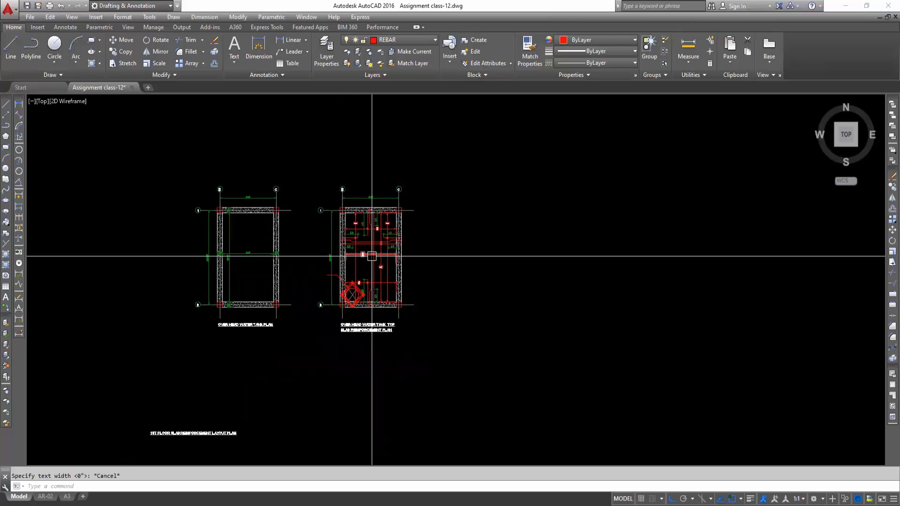
pyautogui.scroll(2, 359, 327)
pyautogui.click(356, 328)
pyautogui.write('c')
pyautogui.press('Return')
pyautogui.click(340, 325)
pyautogui.click(291, 252)
pyautogui.press('Return')
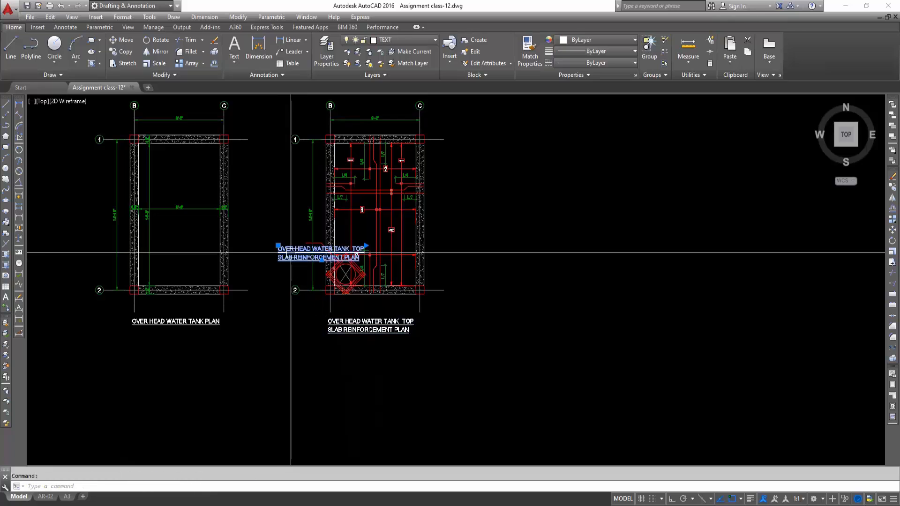
# Format the copied title as 4" text without underline and replace its wording with "3-12mmØ BAR"
pyautogui.doubleClick(321, 257)
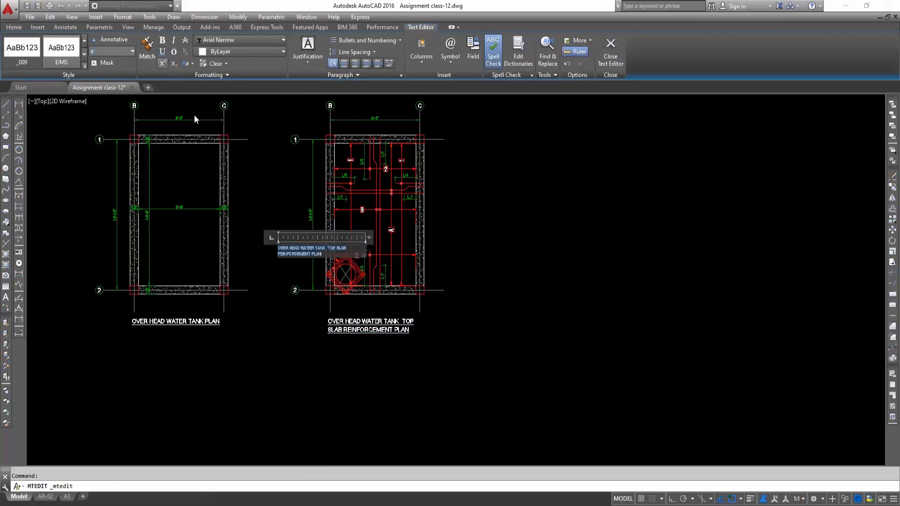
pyautogui.press('Escape')
pyautogui.scroll(4, 308, 247)
pyautogui.scroll(3, 307, 246)
pyautogui.click(307, 248)
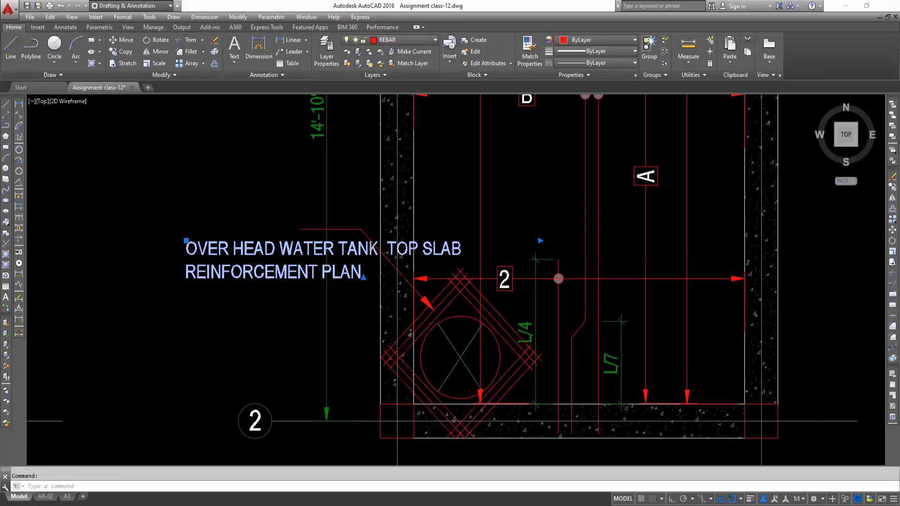
pyautogui.press('Return')
pyautogui.write('3-')
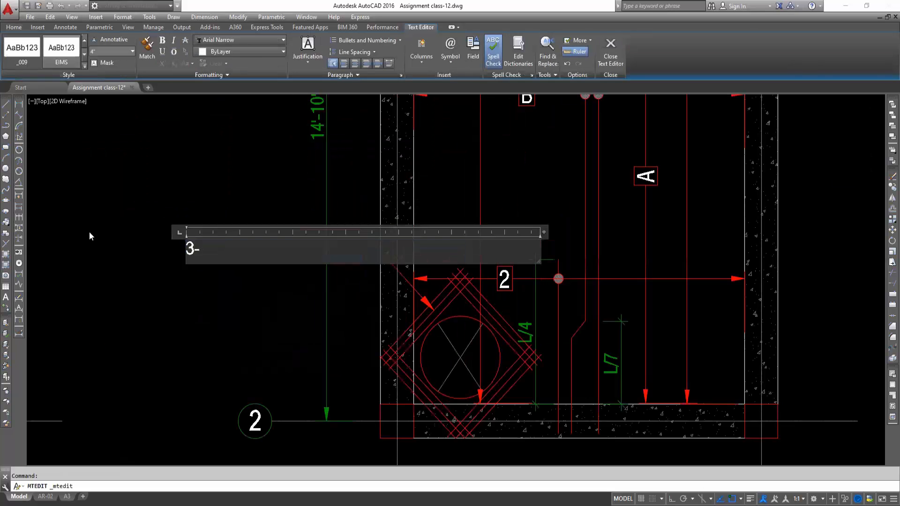
pyautogui.write('12mm')
pyautogui.write('%%c')
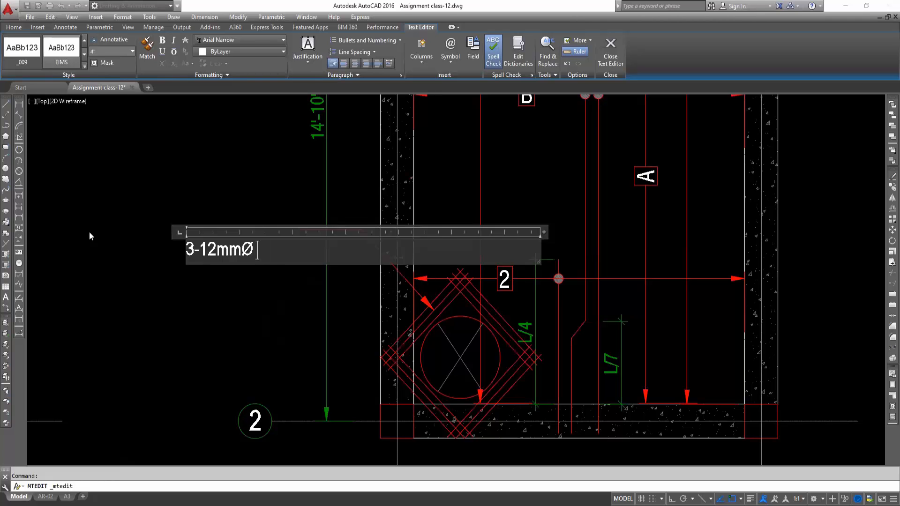
pyautogui.click(209, 316)
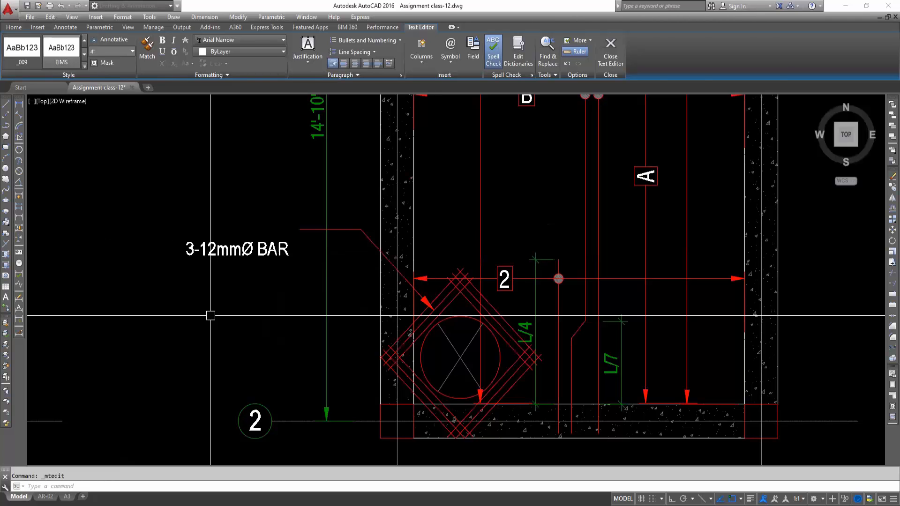
# Move the "3-12mmØ BAR" label to the free end of the leader line
pyautogui.write('m')
pyautogui.press('space')
pyautogui.click(255, 301)
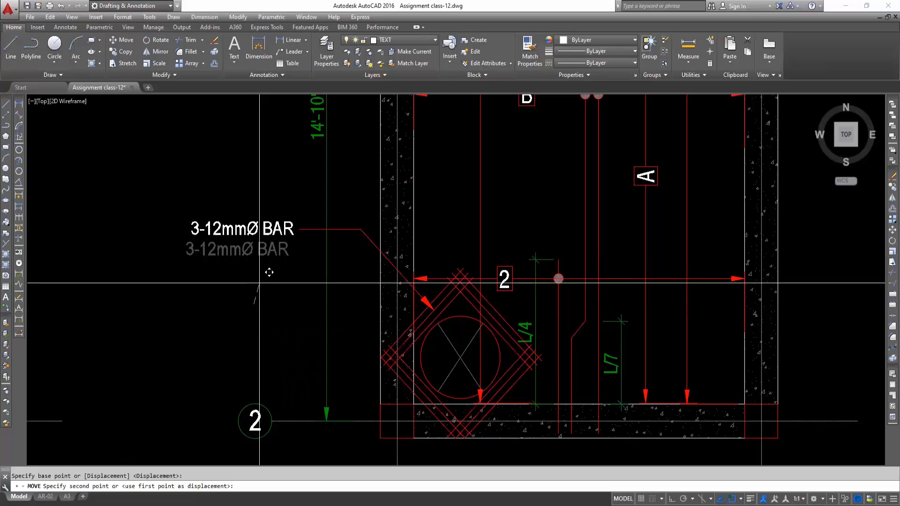
pyautogui.click(262, 283)
pyautogui.press('Escape')
# Copy the REINFORCEMENT note from the first floor slab plan to the space right of the water tank top slab plan
pyautogui.scroll(-4, 272, 290)
pyautogui.moveTo(321, 302); pyautogui.dragTo(219, 299, button='middle')
pyautogui.moveTo(272, 229); pyautogui.dragTo(255, 287, button='middle')
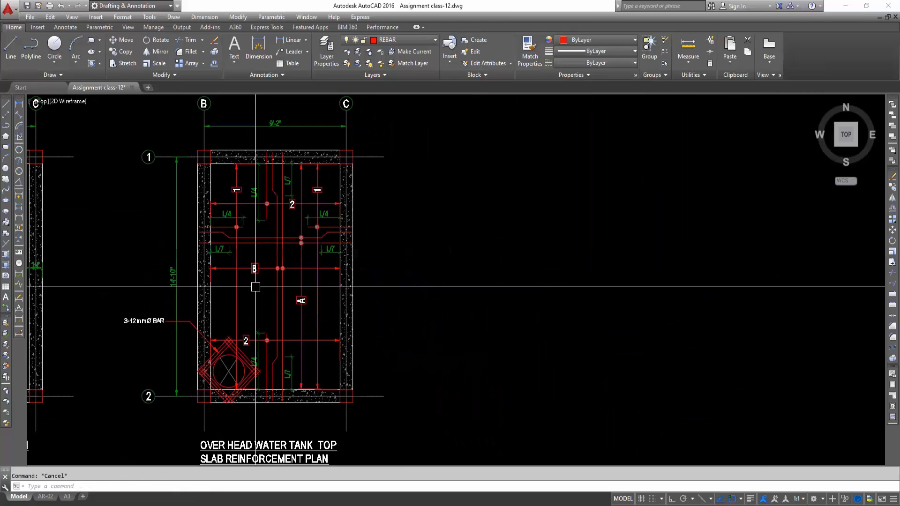
pyautogui.scroll(-6, 361, 215)
pyautogui.moveTo(215, 381); pyautogui.dragTo(375, 382, button='middle')
pyautogui.scroll(7, 376, 249)
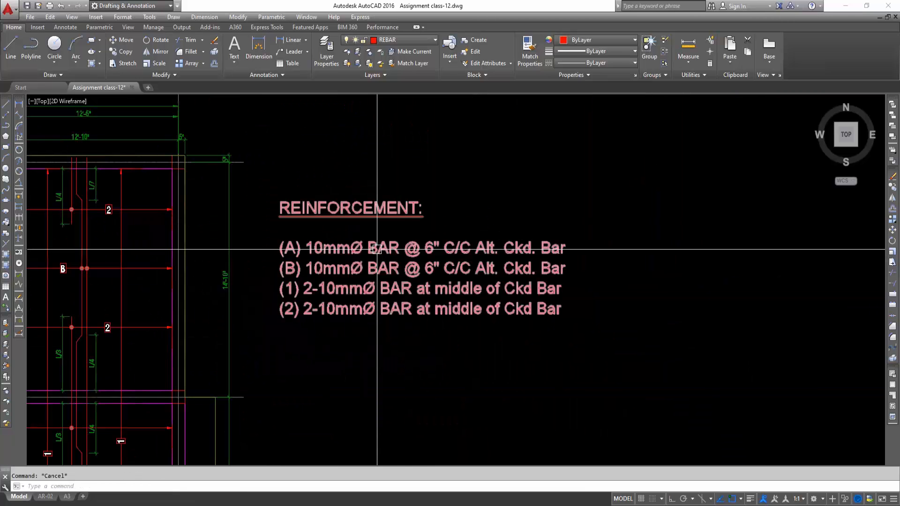
pyautogui.moveTo(376, 249); pyautogui.dragTo(344, 236, button='middle')
pyautogui.click(268, 190)
pyautogui.scroll(-2, 293, 270)
pyautogui.write('co')
pyautogui.press('Return')
pyautogui.click(263, 292)
pyautogui.scroll(-4, 197, 342)
pyautogui.moveTo(197, 343)
pyautogui.mouseDown(button='middle')
pyautogui.moveTo(152, 330)
pyautogui.moveTo(37, 329)
pyautogui.mouseUp(button='middle')
pyautogui.scroll(6, 377, 294)
pyautogui.moveTo(378, 305); pyautogui.dragTo(313, 317, button='middle')
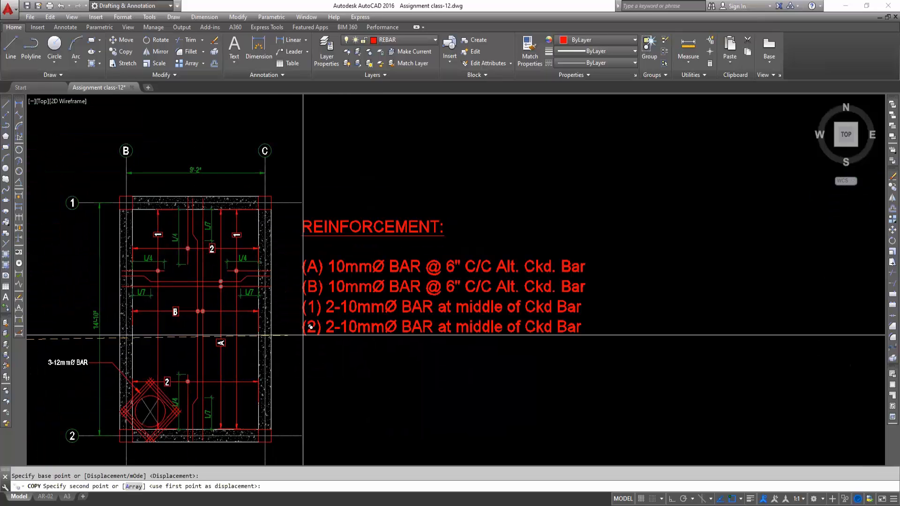
pyautogui.click(292, 327)
pyautogui.press('Escape')
# Reduce the text height of the copied REINFORCEMENT note beside the water tank top slab plan
pyautogui.click(305, 217)
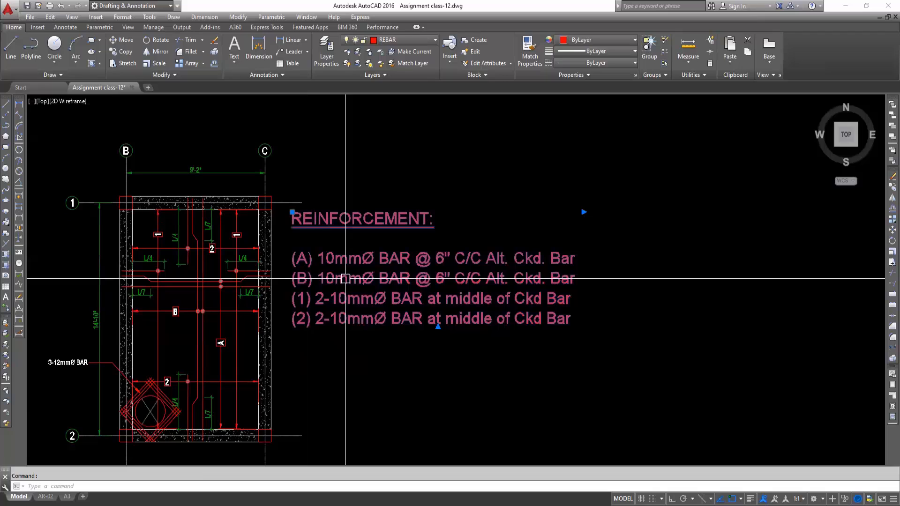
pyautogui.doubleClick(305, 217)
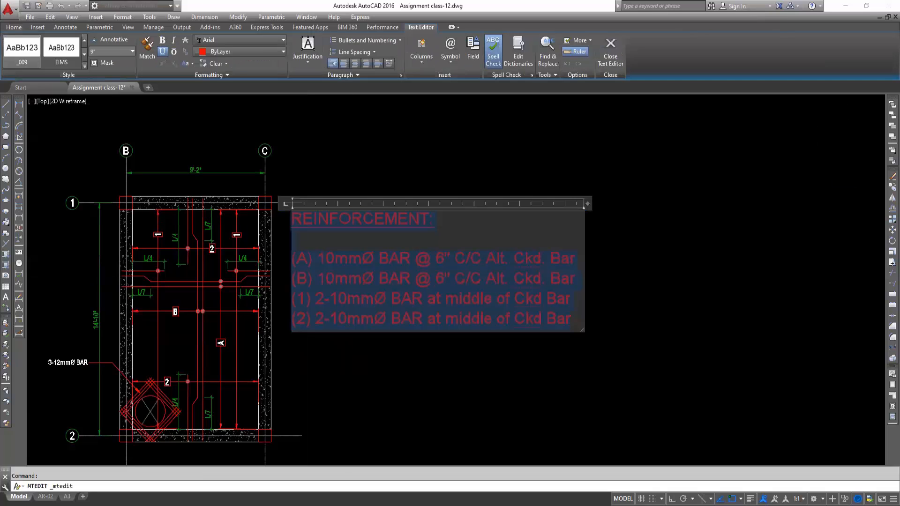
pyautogui.press('Return')
pyautogui.click(351, 295)
pyautogui.press('Escape')
pyautogui.click(349, 249)
pyautogui.press('Escape')
# Copy the boxed T=5" thickness label from the first floor slab plan into the middle of the water tank top slab plan
pyautogui.moveTo(342, 290); pyautogui.dragTo(336, 297, button='middle')
pyautogui.scroll(-6, 322, 298)
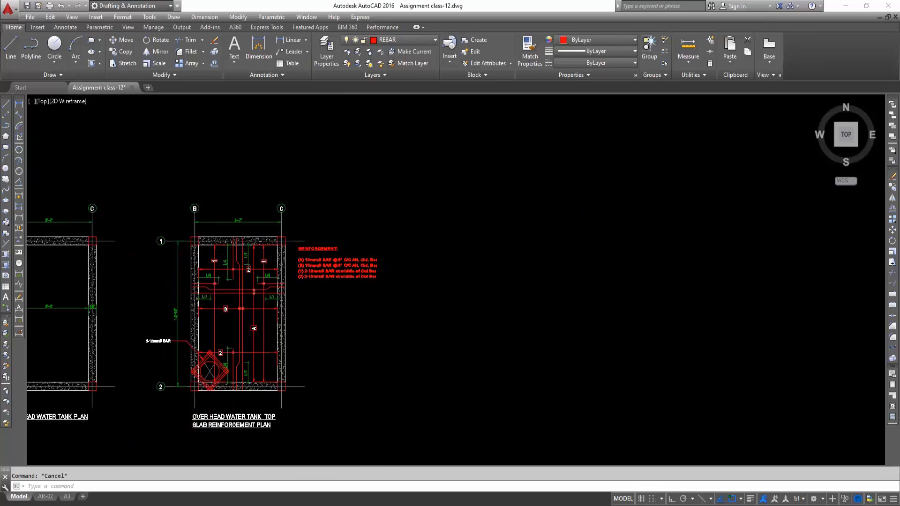
pyautogui.scroll(3, 74, 322)
pyautogui.moveTo(66, 308); pyautogui.dragTo(229, 305, button='middle')
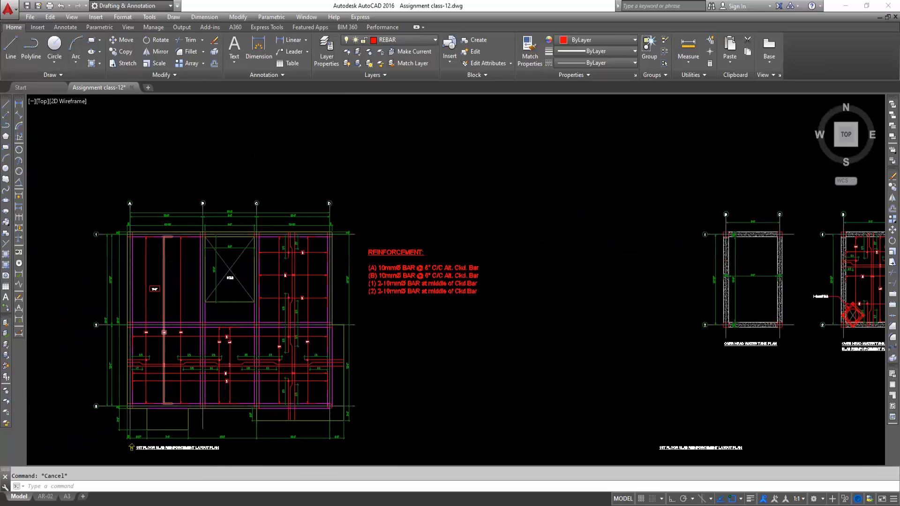
pyautogui.scroll(5, 166, 291)
pyautogui.click(152, 274)
pyautogui.click(143, 304)
pyautogui.write('c')
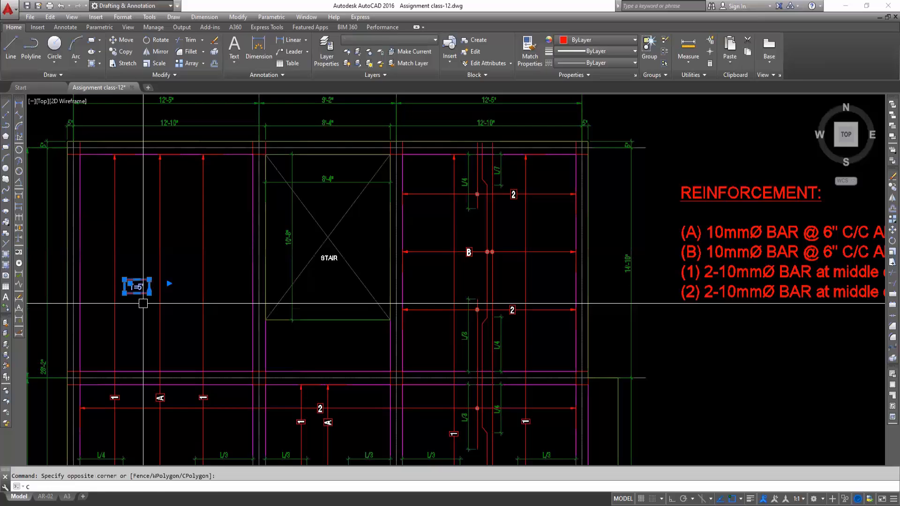
pyautogui.write('o')
pyautogui.press('space')
pyautogui.click(142, 305)
pyautogui.scroll(-5, 139, 337)
pyautogui.moveTo(140, 336); pyautogui.dragTo(126, 336, button='middle')
pyautogui.moveTo(735, 304)
pyautogui.mouseDown(button='middle')
pyautogui.moveTo(435, 295)
pyautogui.moveTo(395, 322)
pyautogui.mouseUp(button='middle')
pyautogui.scroll(5, 422, 305)
pyautogui.click(408, 313)
pyautogui.press('Escape')
pyautogui.scroll(-3, 418, 319)
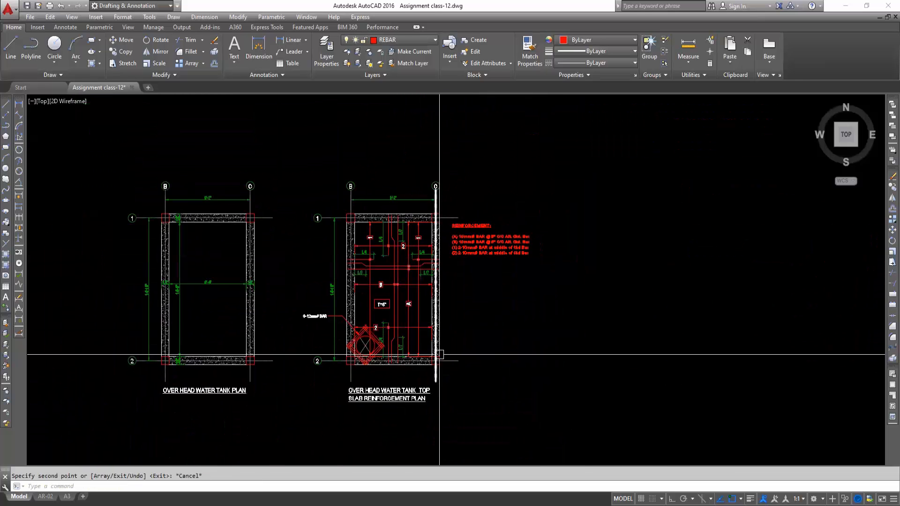
# Draw an L-shaped polyline section mark just outside the grid B wall of the water tank top slab plan, beside the 14'-10" dimension
pyautogui.moveTo(440, 374); pyautogui.dragTo(366, 379, button='middle')
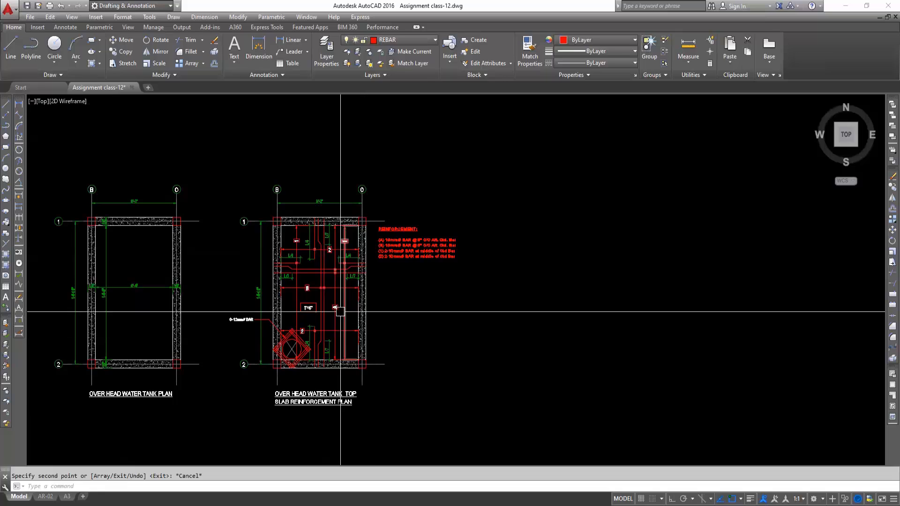
pyautogui.scroll(2, 340, 311)
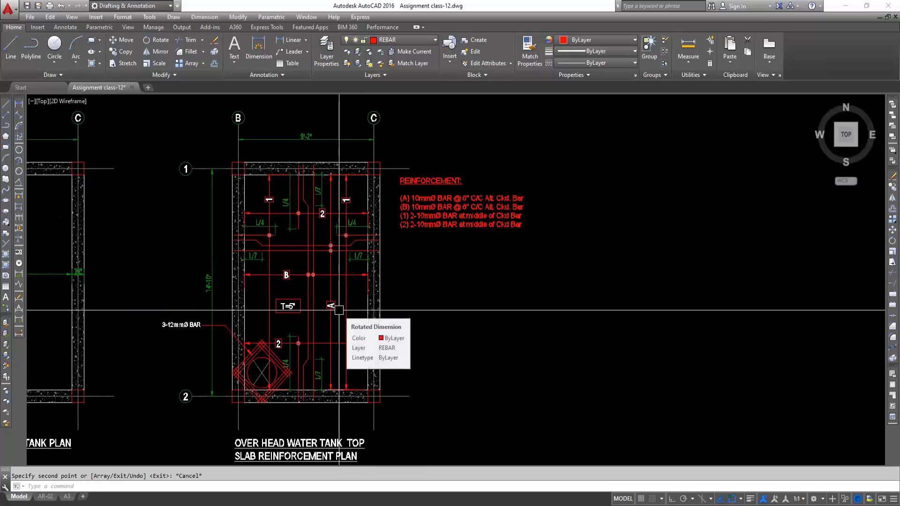
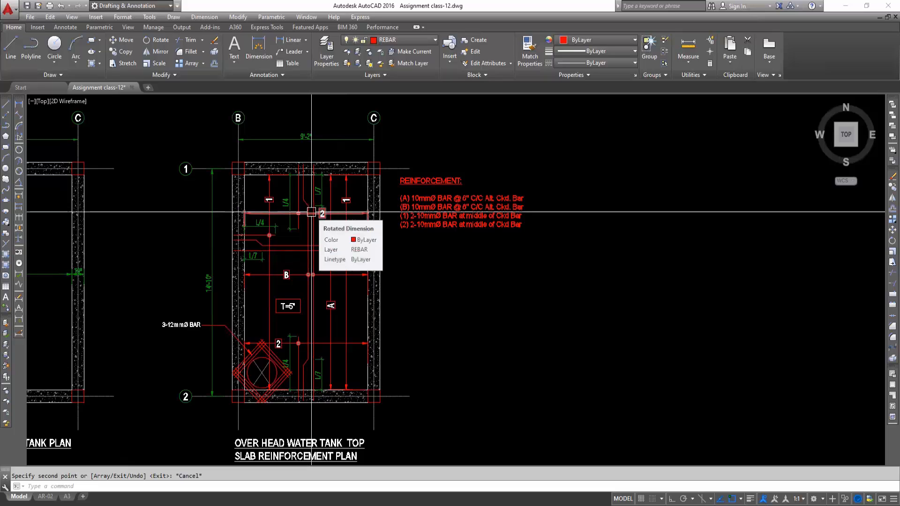
pyautogui.moveTo(264, 299); pyautogui.dragTo(332, 295, button='middle')
pyautogui.press('Escape')
pyautogui.write('PL')
pyautogui.press('Return')
pyautogui.scroll(4, 300, 288)
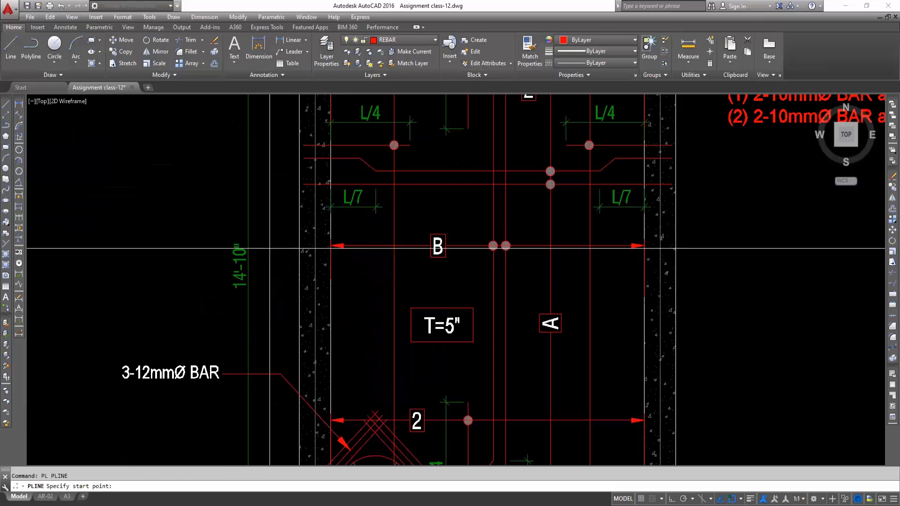
pyautogui.click(268, 247)
pyautogui.press('F8')
pyautogui.click(268, 263)
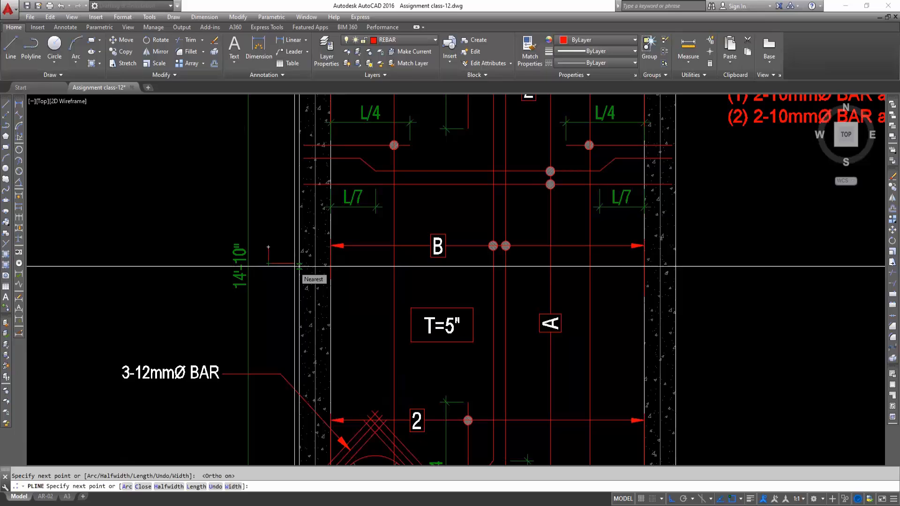
pyautogui.scroll(2, 295, 266)
pyautogui.click(293, 263)
pyautogui.press('Escape')
# Stretch the upright leg of the L-shaped section mark 2" away from the wall
pyautogui.click(276, 240)
pyautogui.click(239, 280)
pyautogui.write('S')
pyautogui.press('Return')
pyautogui.click(267, 279)
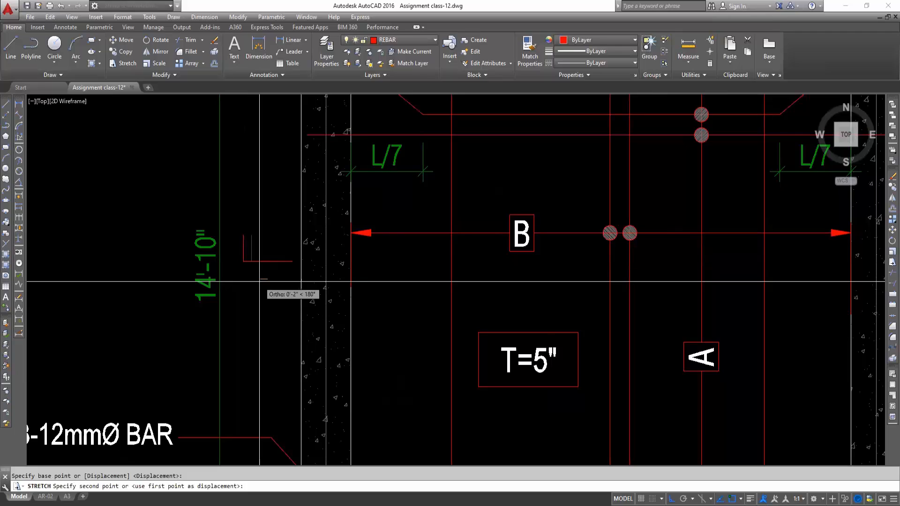
pyautogui.press('Escape')
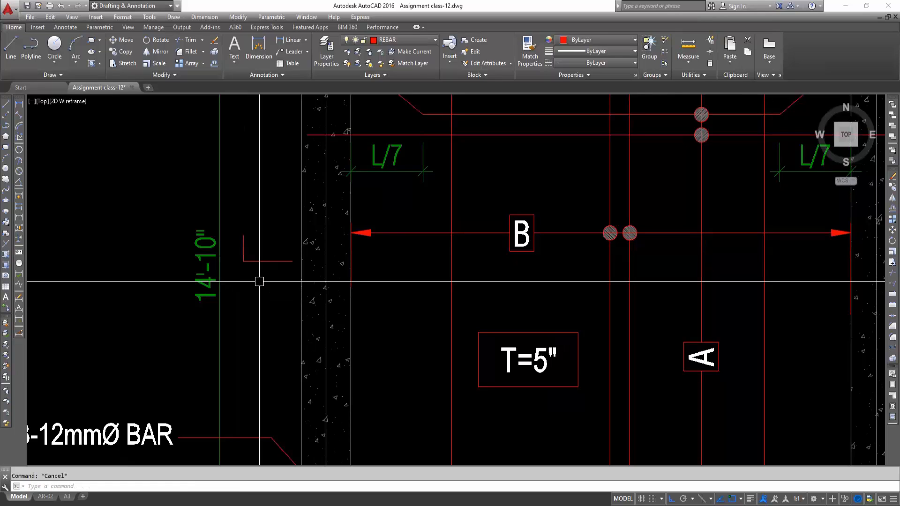
# Copy the T=5" text from its box onto the L-shaped section mark
pyautogui.scroll(-4, 259, 281)
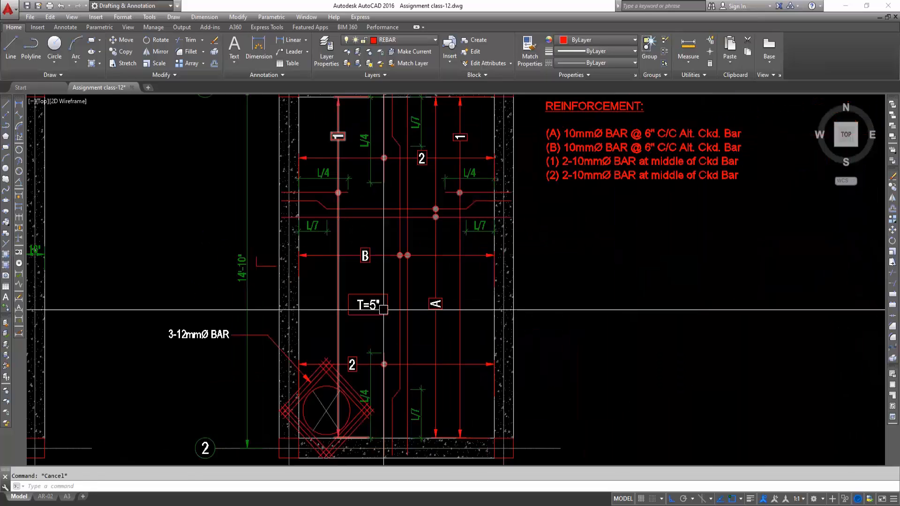
pyautogui.scroll(4, 384, 310)
pyautogui.click(344, 300)
pyautogui.write('co')
pyautogui.press('Return')
pyautogui.click(333, 289)
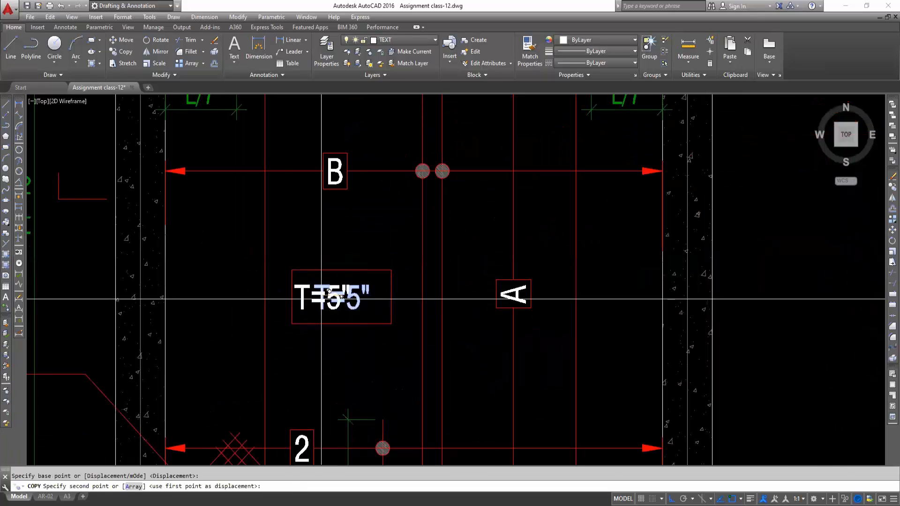
pyautogui.moveTo(334, 290); pyautogui.dragTo(456, 335, button='middle')
pyautogui.click(217, 222)
pyautogui.press('Return')
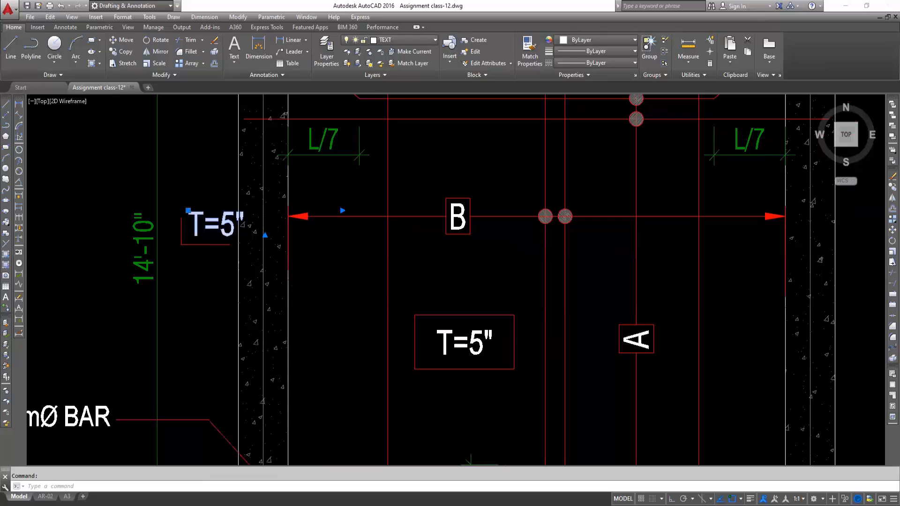
# Replace the wording of the text copied onto the section mark with "A"
pyautogui.doubleClick(204, 224)
pyautogui.hotkey('ctrl', 'a')
pyautogui.write('A')
pyautogui.click(275, 304)
# Mirror the section mark with its letter A about the plan's vertical centre line to the grid C side, keeping the original
pyautogui.click(212, 199)
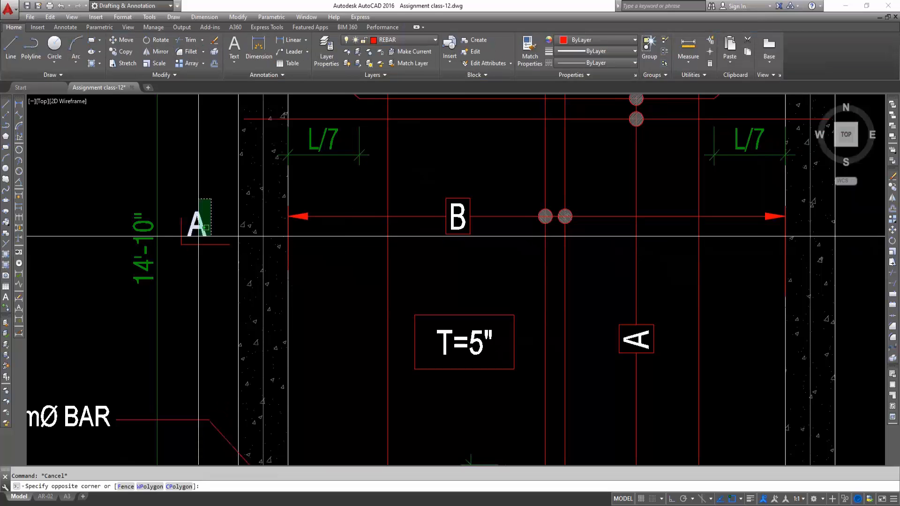
pyautogui.click(196, 255)
pyautogui.scroll(-4, 204, 277)
pyautogui.write('mi')
pyautogui.moveTo(340, 383); pyautogui.dragTo(301, 256, button='middle')
pyautogui.press('Return')
pyautogui.click(295, 328)
pyautogui.click(297, 355)
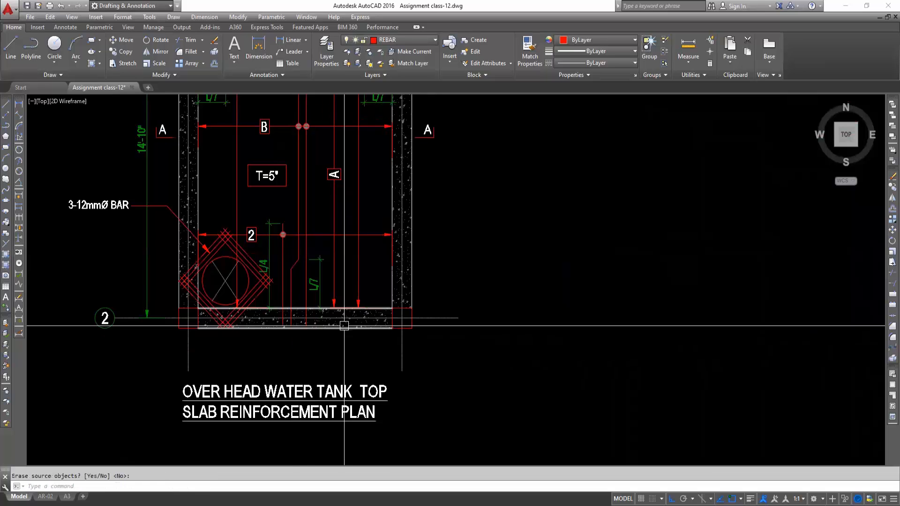
pyautogui.moveTo(473, 232); pyautogui.dragTo(419, 370, button='middle')
pyautogui.press('Escape')
# Draw vertical construction lines through the outer and inner faces of both side walls of the top slab plan
pyautogui.scroll(-4, 375, 338)
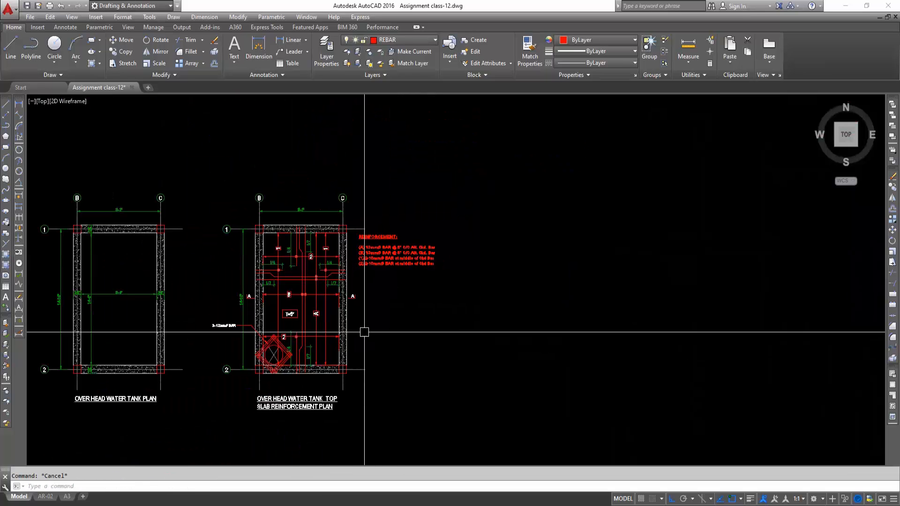
pyautogui.write('xl')
pyautogui.press('Return')
pyautogui.scroll(4, 356, 330)
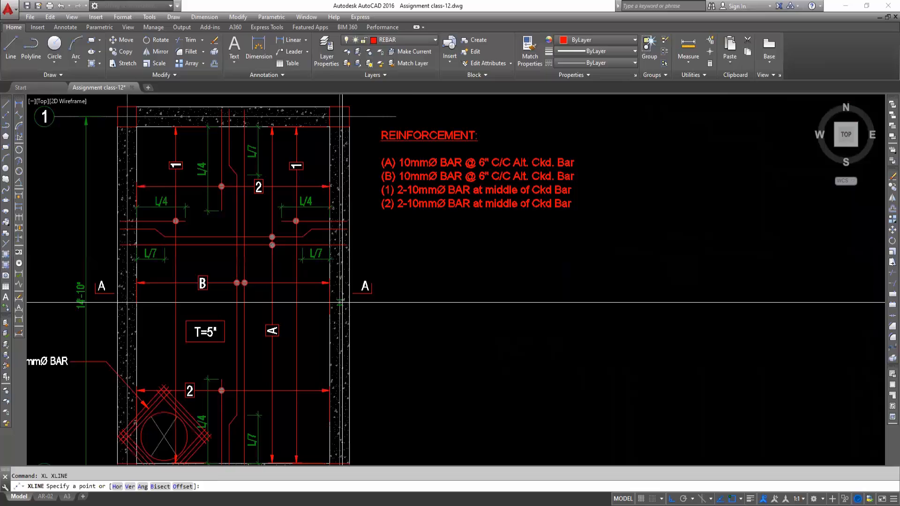
pyautogui.click(349, 302)
pyautogui.click(367, 337)
pyautogui.press('space')
pyautogui.press('space')
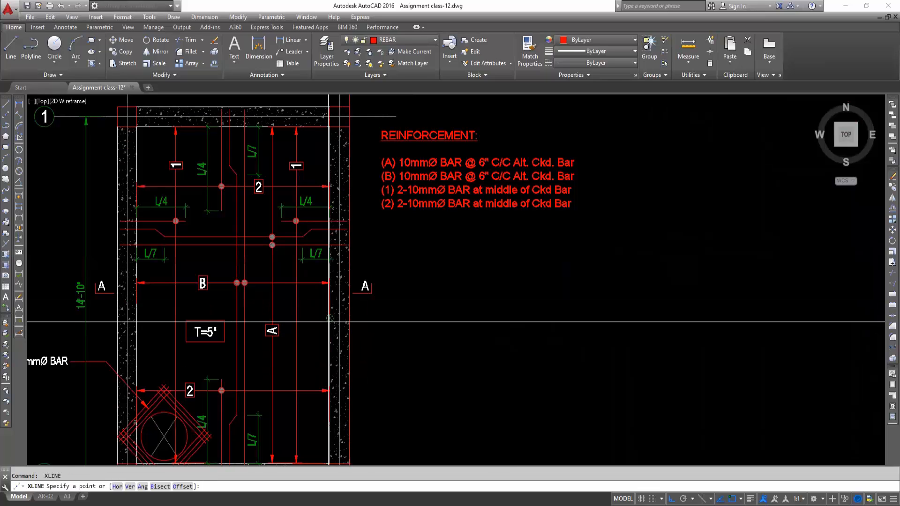
pyautogui.moveTo(285, 347); pyautogui.dragTo(428, 347, button='middle')
pyautogui.click(260, 315)
pyautogui.click(260, 328)
pyautogui.press('space')
pyautogui.press('space')
pyautogui.click(279, 315)
pyautogui.click(280, 330)
pyautogui.press('space')
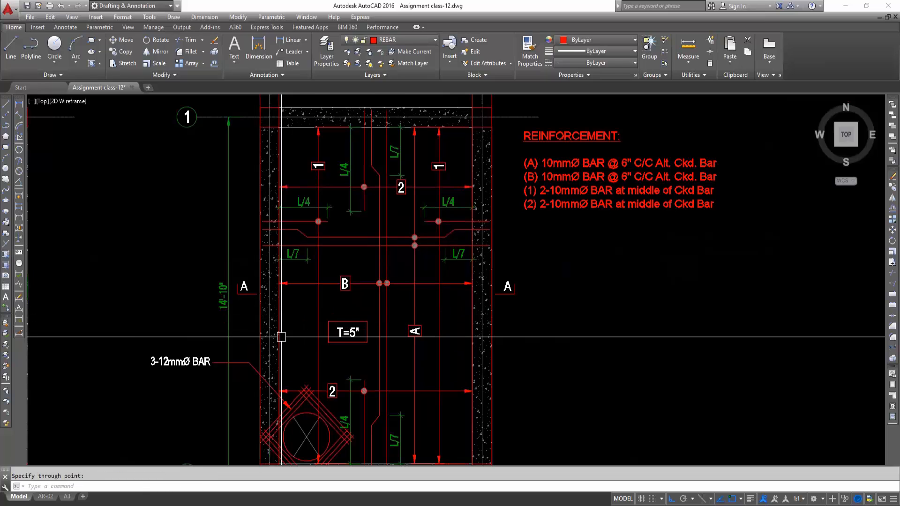
# Draw a horizontal construction line across the vertical ones in the empty space above the top slab plan
pyautogui.scroll(-4, 322, 342)
pyautogui.moveTo(348, 240); pyautogui.dragTo(335, 375, button='middle')
pyautogui.moveTo(319, 250); pyautogui.dragTo(281, 328, button='middle')
pyautogui.press('space')
pyautogui.click(280, 321)
pyautogui.press('Escape')
pyautogui.scroll(2, 339, 322)
# Offset the horizontal construction line 10" downward
pyautogui.write('o')
pyautogui.press('space')
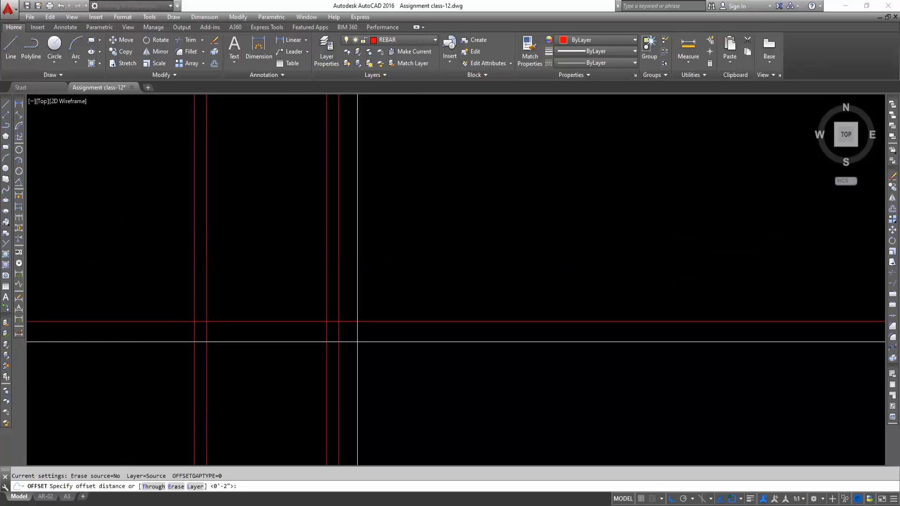
pyautogui.write('10')
pyautogui.press('Return')
pyautogui.click(353, 321)
pyautogui.click(362, 357)
pyautogui.press('Escape')
# Copy the original horizontal construction line 5' straight up
pyautogui.scroll(2, 241, 317)
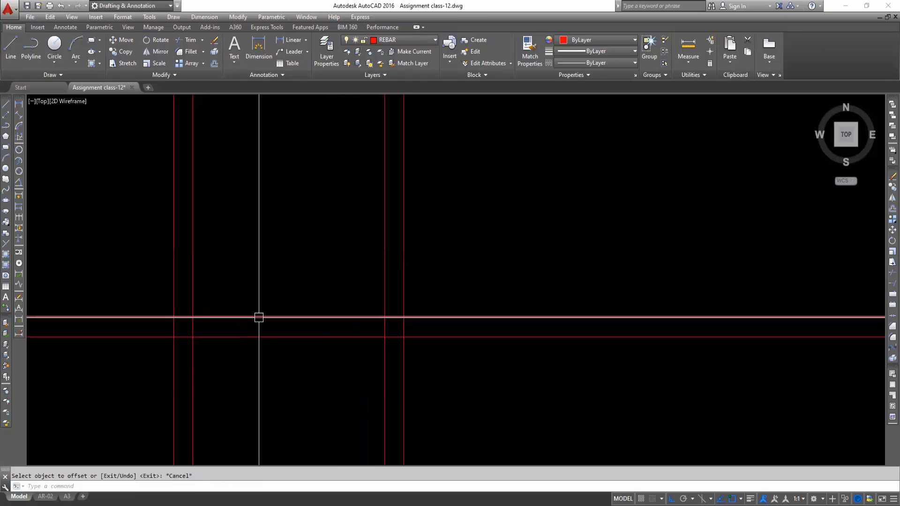
pyautogui.click(277, 317)
pyautogui.write('co')
pyautogui.press('Return')
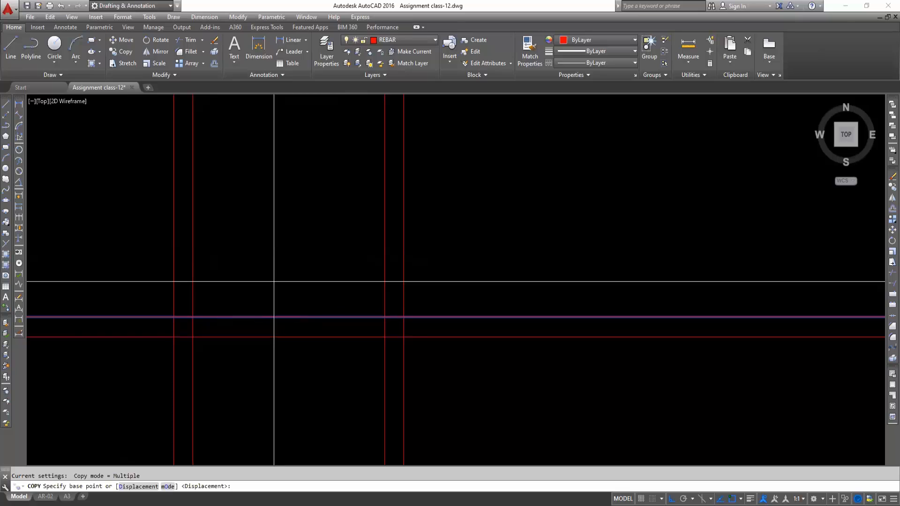
pyautogui.click(270, 317)
pyautogui.write('5')
pyautogui.press('Return')
pyautogui.press('Escape')
# Offset the uppermost horizontal construction line 5" upward
pyautogui.write('o')
pyautogui.press('Return')
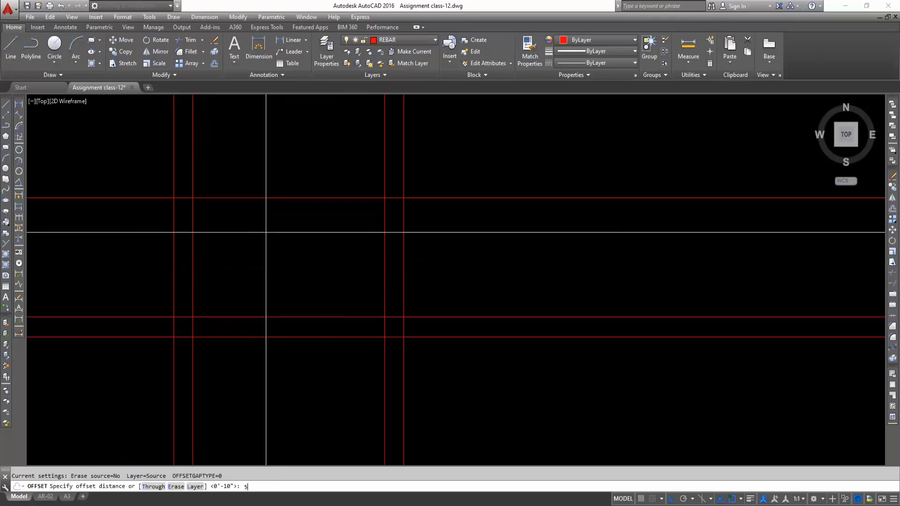
pyautogui.write('5')
pyautogui.press('Return')
pyautogui.click(264, 197)
pyautogui.click(262, 159)
pyautogui.press('Escape')
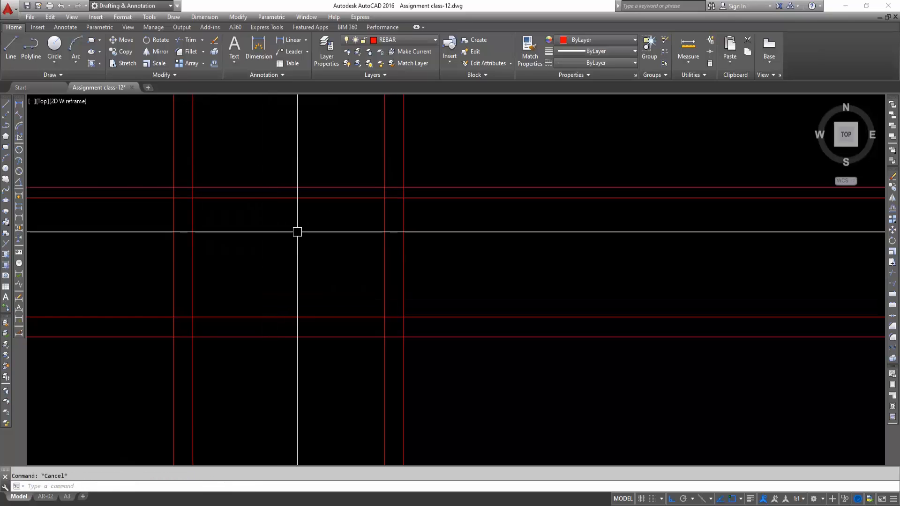
# Draw two rectangles for the tank section, one on the outer and one on the inner construction line intersections
pyautogui.moveTo(319, 264); pyautogui.dragTo(320, 286, button='middle')
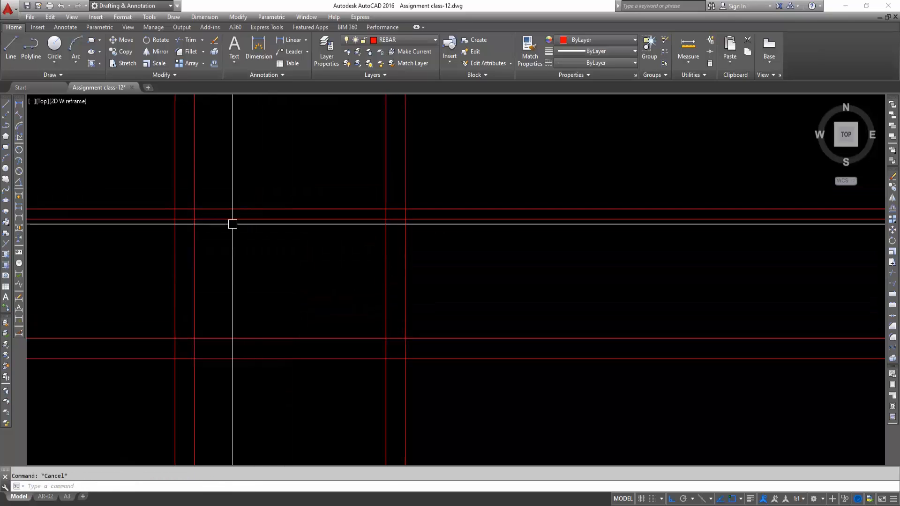
pyautogui.write('C')
pyautogui.press('Return')
pyautogui.click(175, 208)
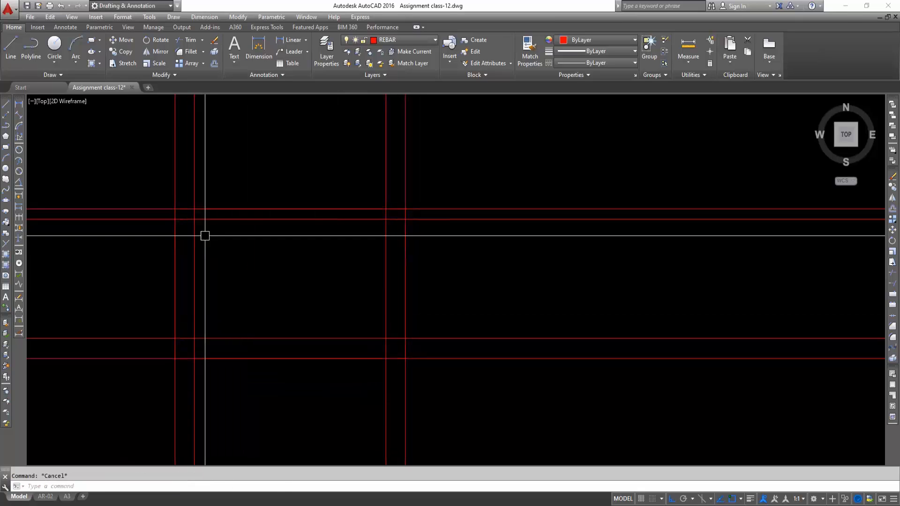
pyautogui.press('Escape')
# Erase all the construction lines around the two section rectangles
pyautogui.scroll(-1, 387, 337)
pyautogui.click(449, 395)
pyautogui.click(428, 255)
pyautogui.click(428, 195)
pyautogui.click(173, 229)
pyautogui.write('e')
pyautogui.press('Return')
pyautogui.scroll(2, 365, 347)
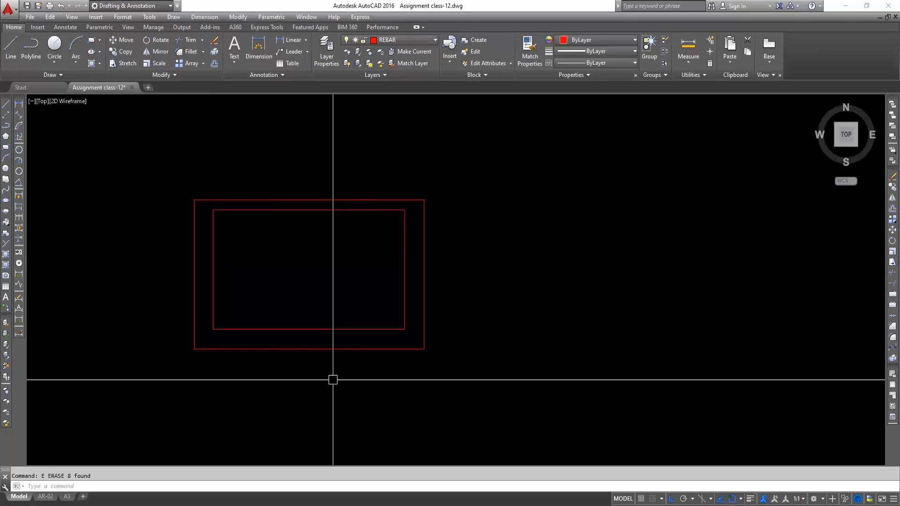
# Offset the outer section rectangle 0.75" inward
pyautogui.moveTo(328, 378); pyautogui.dragTo(339, 414, button='middle')
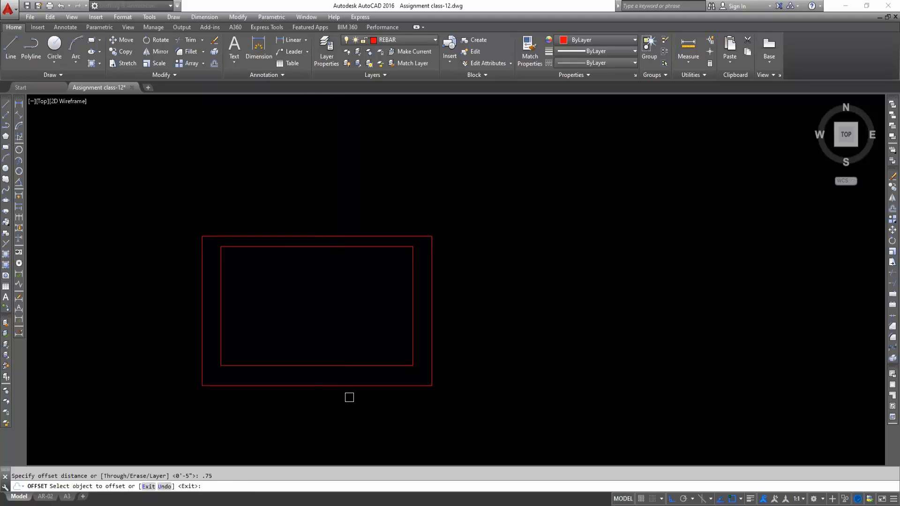
pyautogui.scroll(2, 339, 393)
pyautogui.press('Escape')
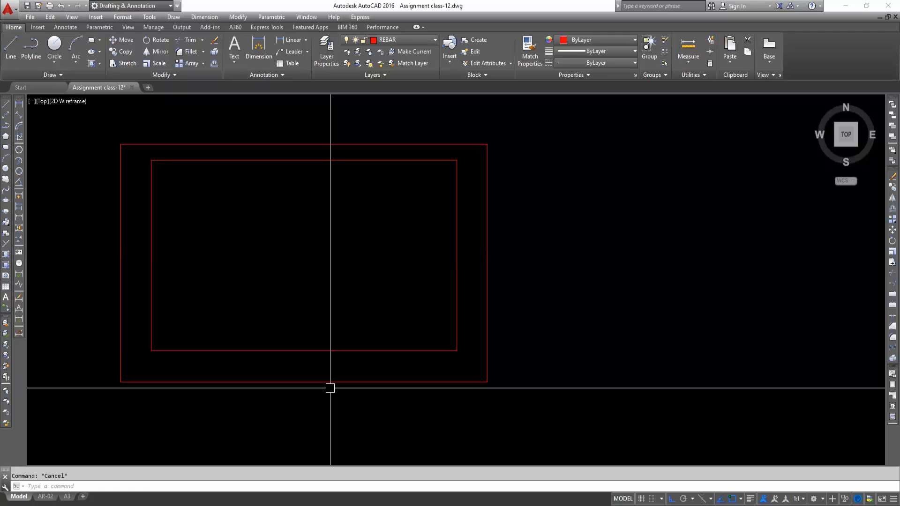
pyautogui.press('Return')
pyautogui.press('Return')
pyautogui.click(309, 381)
pyautogui.click(309, 358)
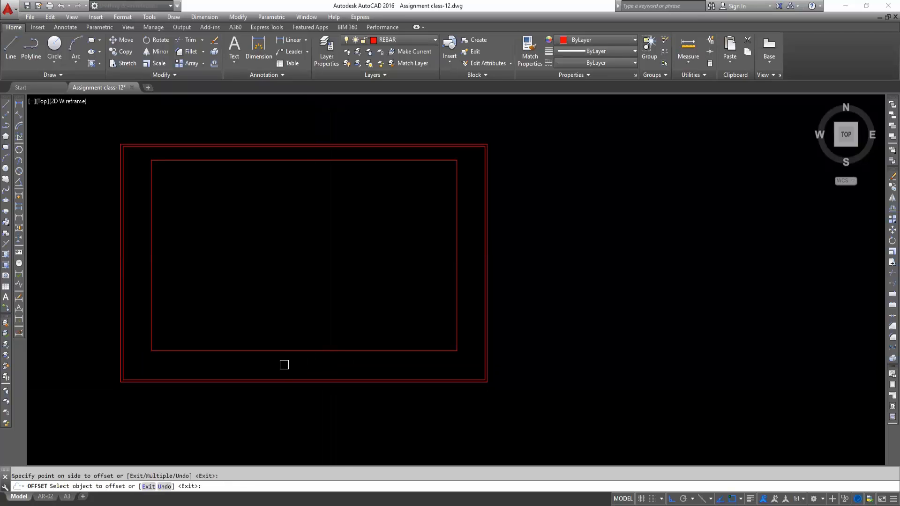
# Offset the inner section rectangle 0.75" outward
pyautogui.scroll(2, 284, 365)
pyautogui.press('Return')
pyautogui.press('Return')
pyautogui.press('Return')
pyautogui.click(280, 342)
pyautogui.click(280, 352)
pyautogui.press('Return')
# Stretch both vertical sides of the rectangle offset from the inner one outward, well beyond the outer tank walls
pyautogui.scroll(-2, 322, 369)
pyautogui.click(356, 354)
pyautogui.moveTo(470, 347); pyautogui.dragTo(343, 387, button='middle')
pyautogui.click(474, 300)
pyautogui.moveTo(80, 347); pyautogui.dragTo(261, 342, button='middle')
pyautogui.click(215, 295)
pyautogui.click(63, 306)
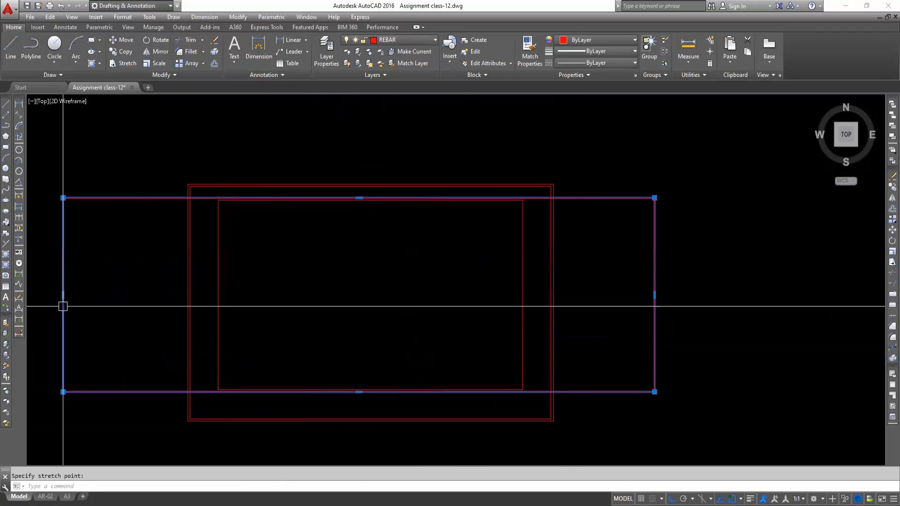
pyautogui.scroll(2, 221, 438)
pyautogui.press('Escape')
# Start a polyline on the cover line of one side wall and round it with an arc onto the widened rectangle's lower edge
pyautogui.scroll(2, 181, 406)
pyautogui.scroll(4, 163, 354)
pyautogui.click(164, 339)
pyautogui.write('a')
pyautogui.press('Return')
pyautogui.scroll(-5, 164, 457)
pyautogui.scroll(4, 200, 419)
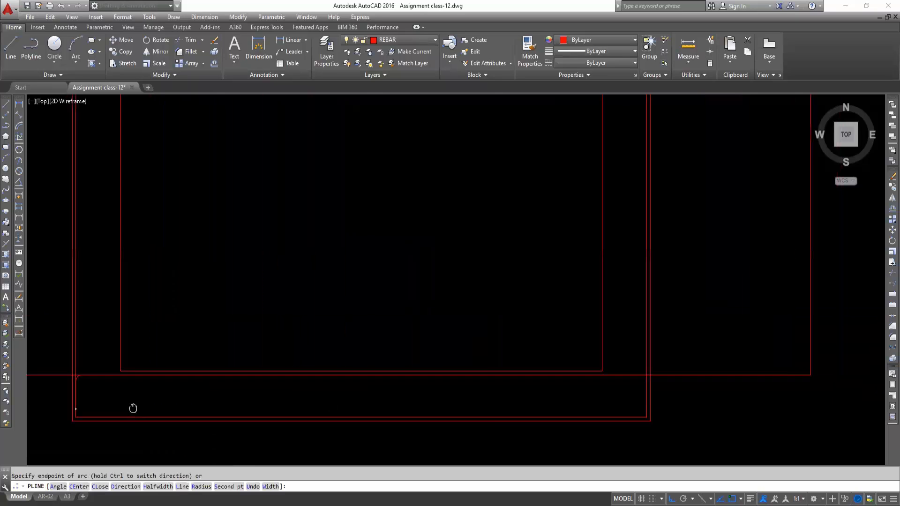
# Continue the slab bar polyline straight to the opposite wall's cover line, round the corner with an arc, and finish with a short downward leg
pyautogui.write('L')
pyautogui.press('Return')
pyautogui.scroll(2, 447, 407)
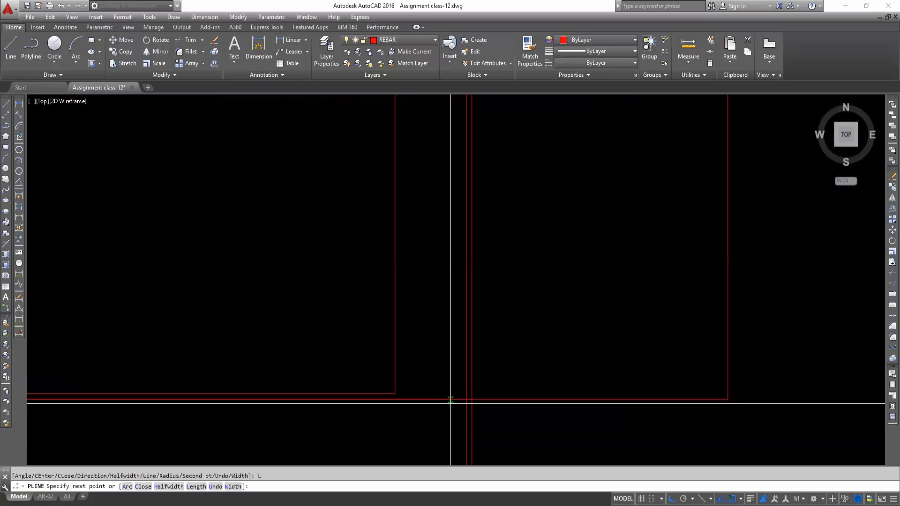
pyautogui.scroll(3, 462, 406)
pyautogui.write('A')
pyautogui.press('Return')
pyautogui.scroll(-3, 459, 403)
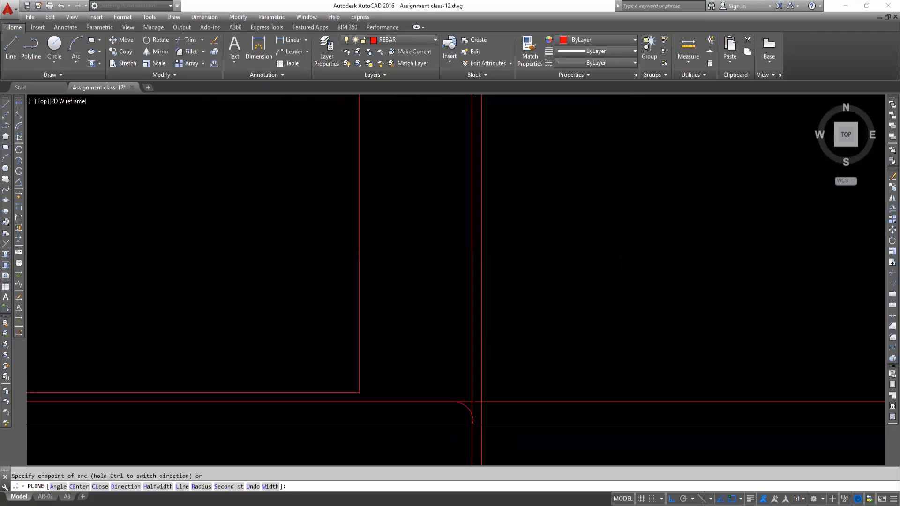
pyautogui.write('L')
pyautogui.press('Return')
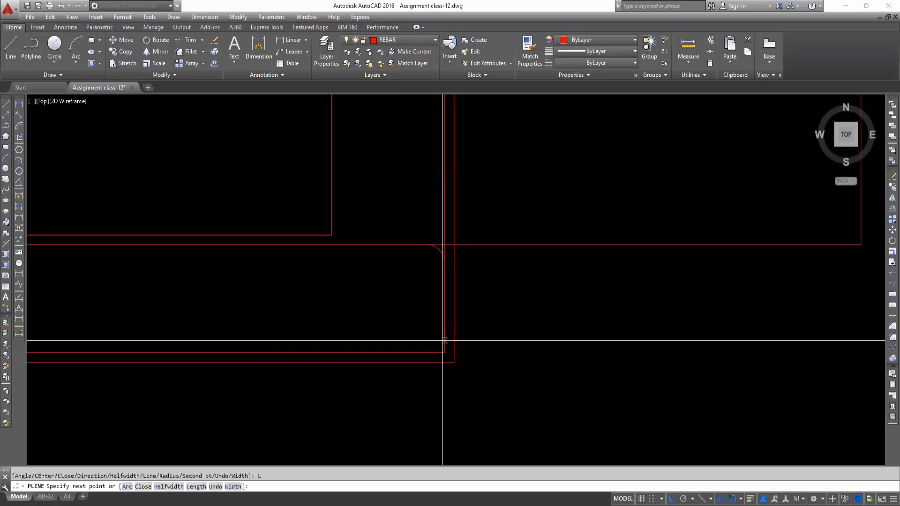
pyautogui.click(442, 340)
pyautogui.press('Escape')
# Erase the construction rectangles offset for the cover, including the widened one, leaving only the section outline and the slab bar
pyautogui.scroll(-2, 442, 335)
pyautogui.click(419, 341)
pyautogui.click(410, 279)
pyautogui.write('E')
pyautogui.press('Return')
pyautogui.scroll(2, 389, 295)
pyautogui.click(380, 288)
pyautogui.write('E')
pyautogui.press('Return')
pyautogui.click(369, 305)
# Mirror the upper slab bar about the bottom slab's mid-thickness, using the mid between two points and keeping the original
pyautogui.scroll(-2, 342, 334)
pyautogui.moveTo(321, 376)
pyautogui.mouseDown(button='middle')
pyautogui.moveTo(533, 352)
pyautogui.moveTo(563, 395)
pyautogui.mouseUp(button='middle')
pyautogui.write('MI')
pyautogui.press('Return')
pyautogui.keyDown('shift'); pyautogui.rightClick(332, 386); pyautogui.keyUp('shift')
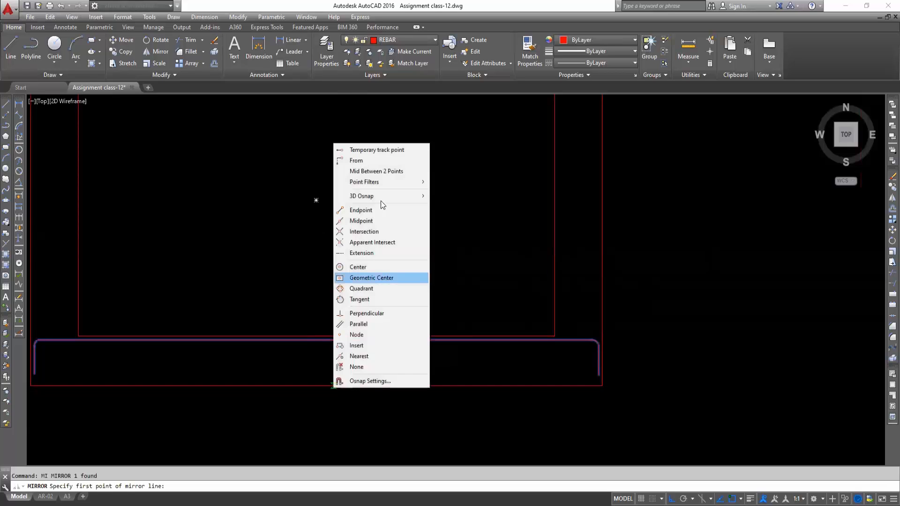
pyautogui.click(380, 174)
pyautogui.click(345, 350)
pyautogui.click(342, 387)
pyautogui.scroll(-2, 474, 374)
pyautogui.press('Escape')
# Stretch the left leg of the lower slab bar slightly inward to separate it from the upper bar's leg
pyautogui.scroll(5, 237, 321)
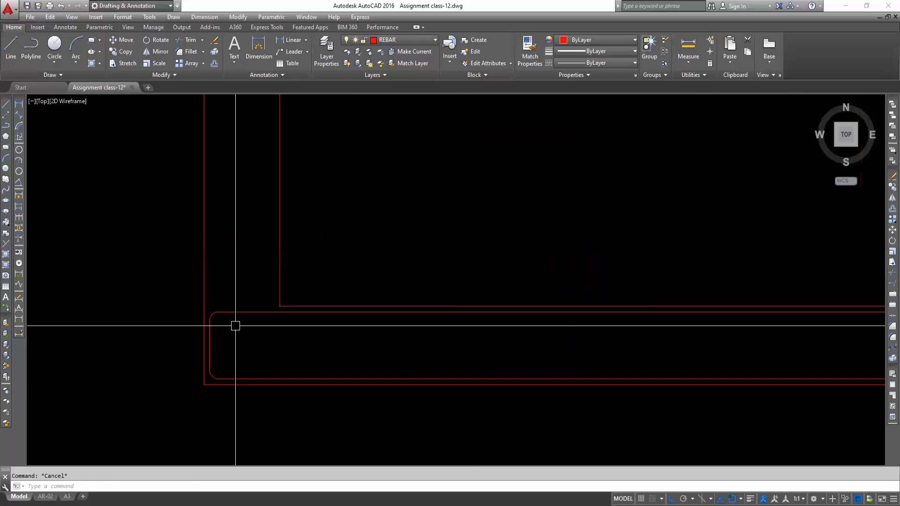
pyautogui.click(244, 294)
pyautogui.click(205, 379)
pyautogui.scroll(2, 220, 328)
pyautogui.write('s')
pyautogui.press('Return')
pyautogui.click(223, 342)
pyautogui.press('Escape')
# Stretch the bar leg at the slab's right end slightly sideways to separate the overlapping upper and lower legs
pyautogui.scroll(-4, 223, 342)
pyautogui.moveTo(656, 356); pyautogui.dragTo(301, 369, button='middle')
pyautogui.scroll(4, 446, 348)
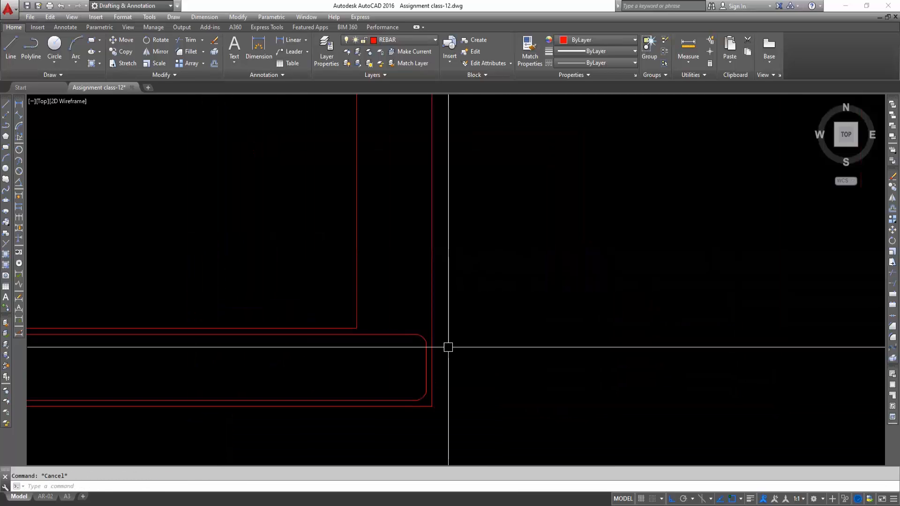
pyautogui.click(420, 320)
pyautogui.click(374, 430)
pyautogui.click(367, 340)
pyautogui.click(375, 360)
pyautogui.click(372, 361)
pyautogui.press('Escape')
# Draw a small circle just below the upper slab bar near the inner wall corner and hatch it with ANSI31
pyautogui.scroll(-4, 401, 383)
pyautogui.moveTo(423, 399); pyautogui.dragTo(515, 381, button='middle')
pyautogui.scroll(2, 218, 370)
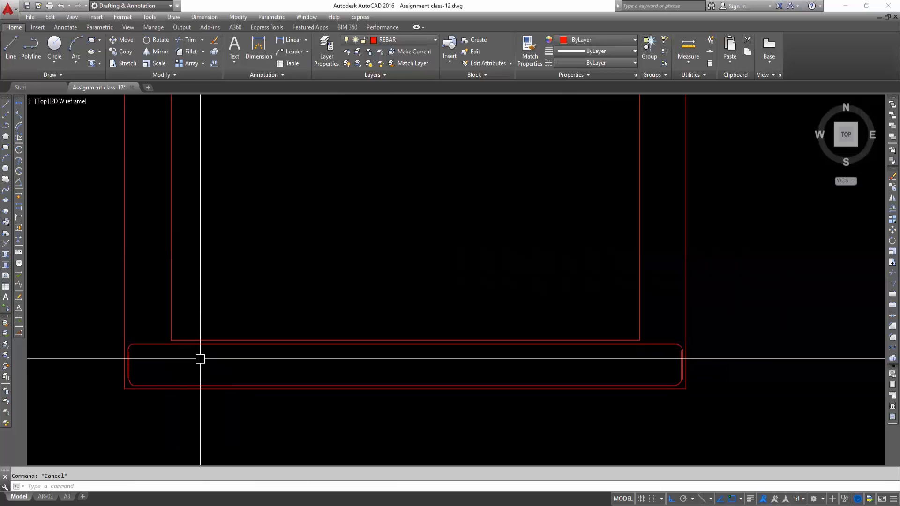
pyautogui.write('c')
pyautogui.press('Return')
pyautogui.scroll(3, 188, 356)
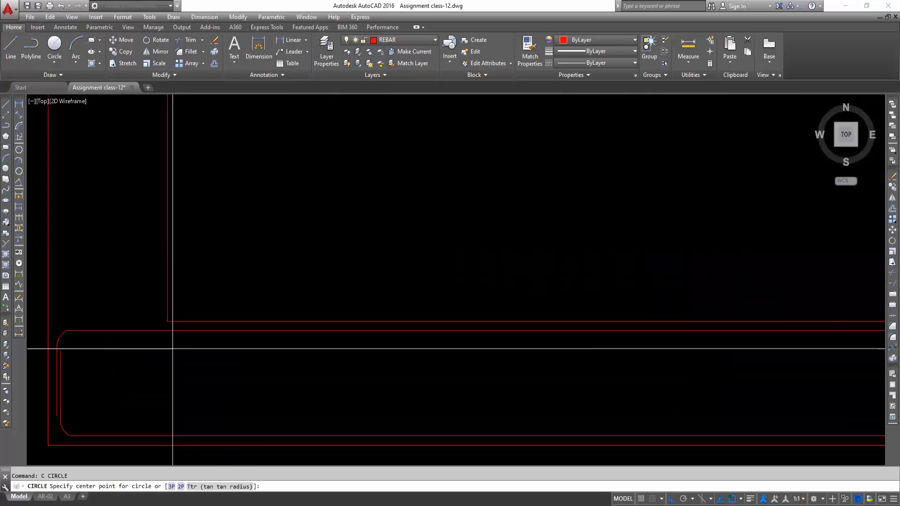
pyautogui.click(172, 342)
pyautogui.click(180, 348)
pyautogui.press('Escape')
pyautogui.scroll(2, 188, 361)
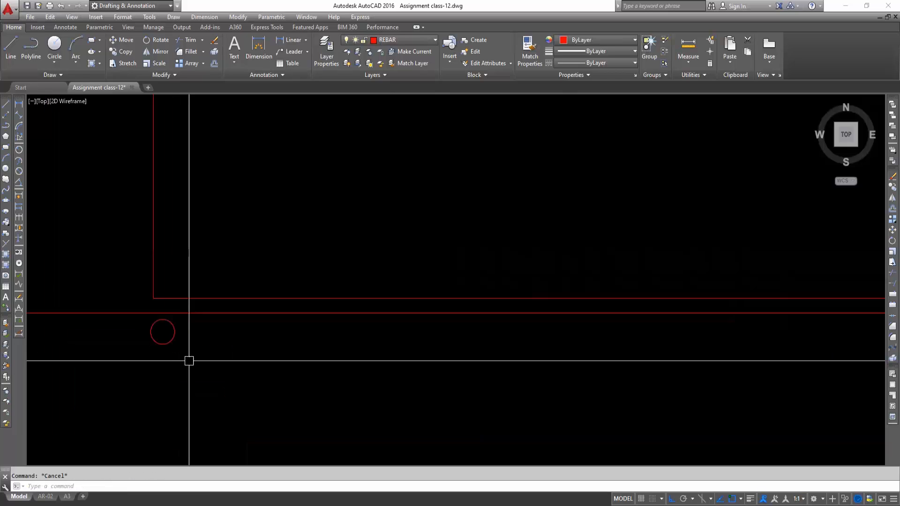
pyautogui.scroll(-2, 278, 382)
pyautogui.scroll(2, 276, 380)
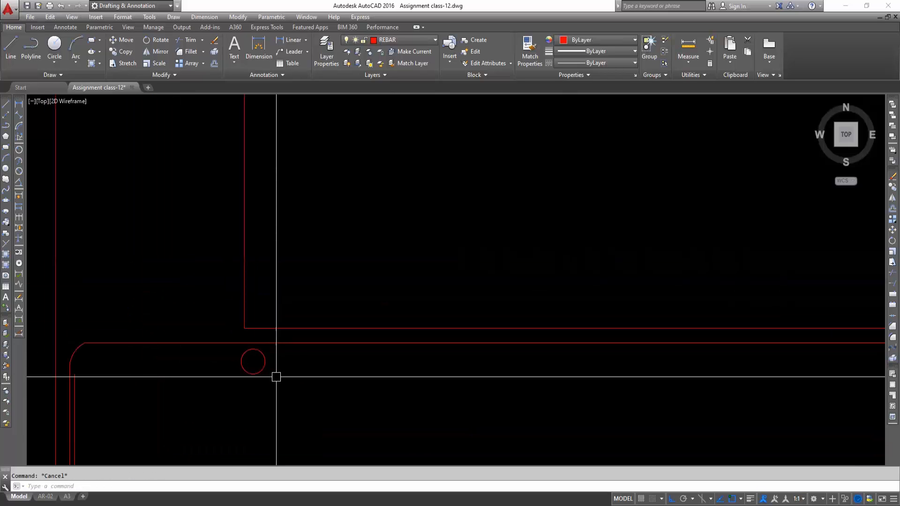
pyautogui.press('Return')
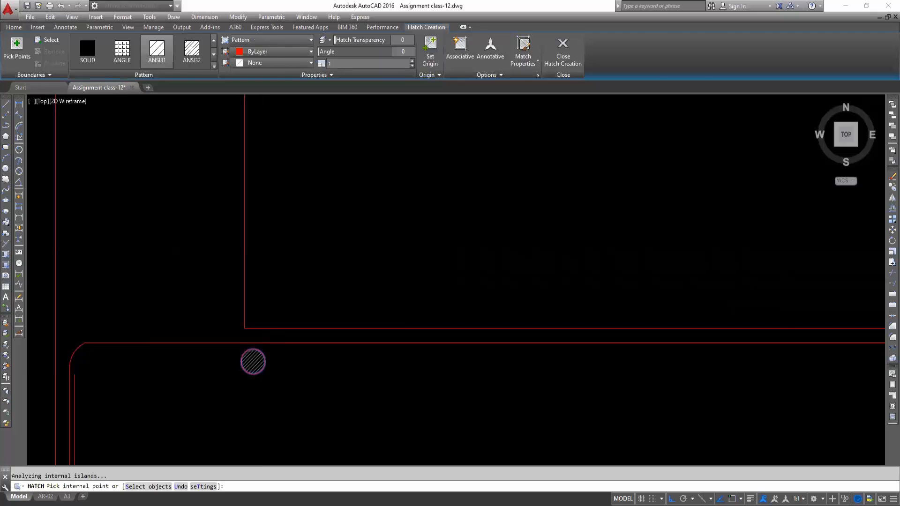
pyautogui.press('Return')
# Move the hatched bar circle horizontally to the left bend of the upper slab bar
pyautogui.click(273, 381)
pyautogui.click(246, 352)
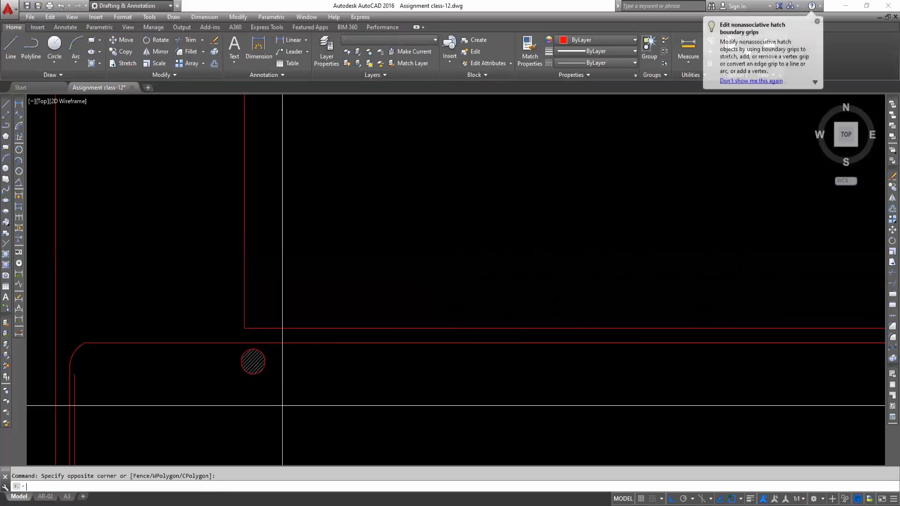
pyautogui.click(246, 362)
pyautogui.scroll(-2, 417, 368)
pyautogui.write('m')
pyautogui.press('Return')
pyautogui.click(342, 389)
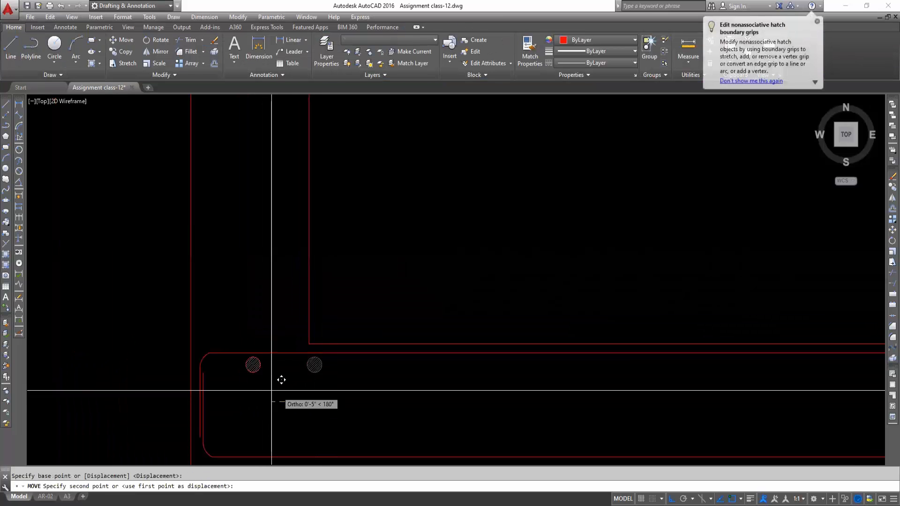
pyautogui.click(233, 386)
pyautogui.press('Escape')
# Create a rectangular array of the hatched bar circle and reduce it to a single row
pyautogui.scroll(2, 233, 384)
pyautogui.click(233, 383)
pyautogui.click(210, 357)
pyautogui.write('ar')
pyautogui.press('Return')
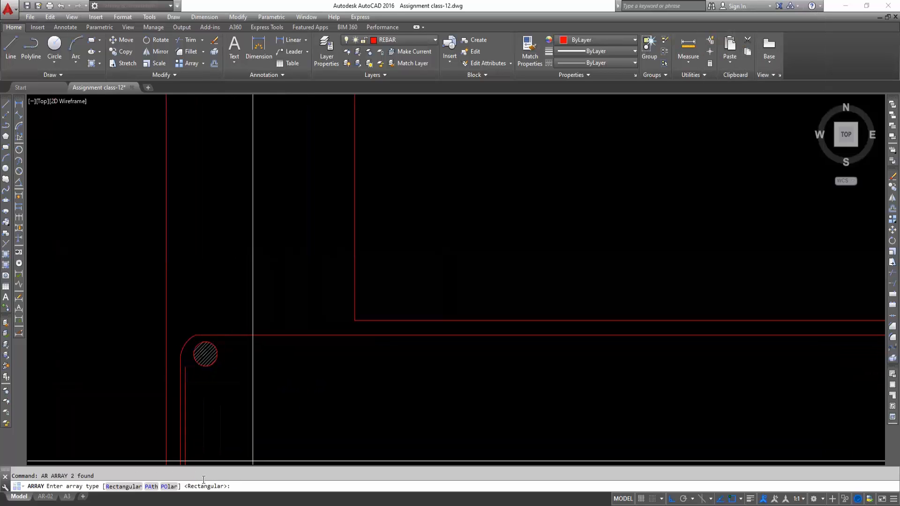
pyautogui.click(123, 486)
pyautogui.press('Return')
pyautogui.click(208, 289)
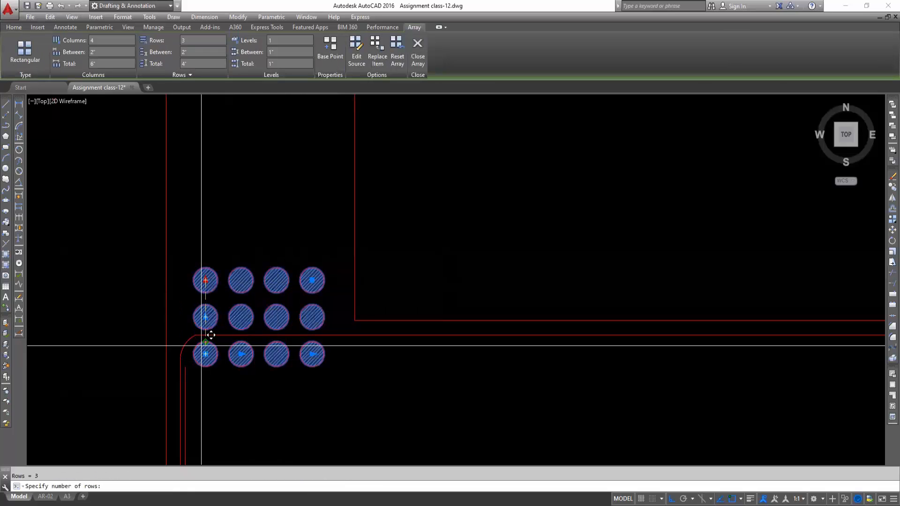
pyautogui.click(281, 357)
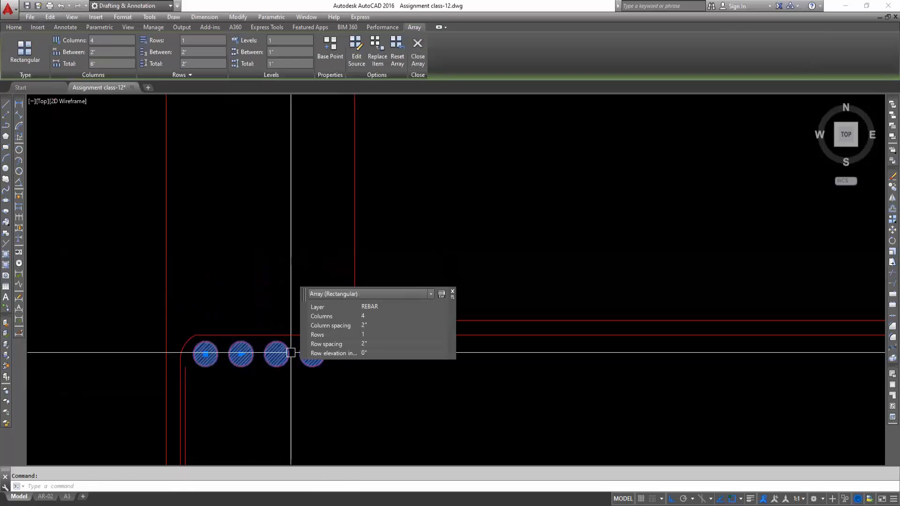
# Set the bar array's column spacing to 5" and extend it to 24 columns across the slab's full width
pyautogui.click(375, 325)
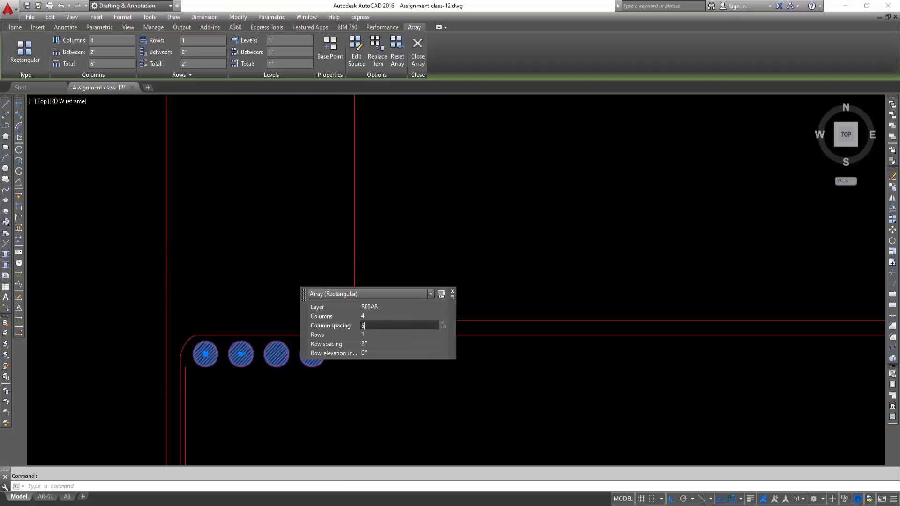
pyautogui.press('Return')
pyautogui.scroll(-4, 175, 401)
pyautogui.press('Escape')
pyautogui.click(262, 386)
pyautogui.click(297, 382)
pyautogui.scroll(-2, 424, 399)
pyautogui.moveTo(510, 402); pyautogui.dragTo(175, 395, button='middle')
pyautogui.scroll(2, 439, 382)
pyautogui.click(490, 382)
pyautogui.scroll(-2, 487, 382)
# Mirror the row of bar circles about the slab's mid-thickness onto the lower bar, keeping the original row
pyautogui.write('MI')
pyautogui.press('Return')
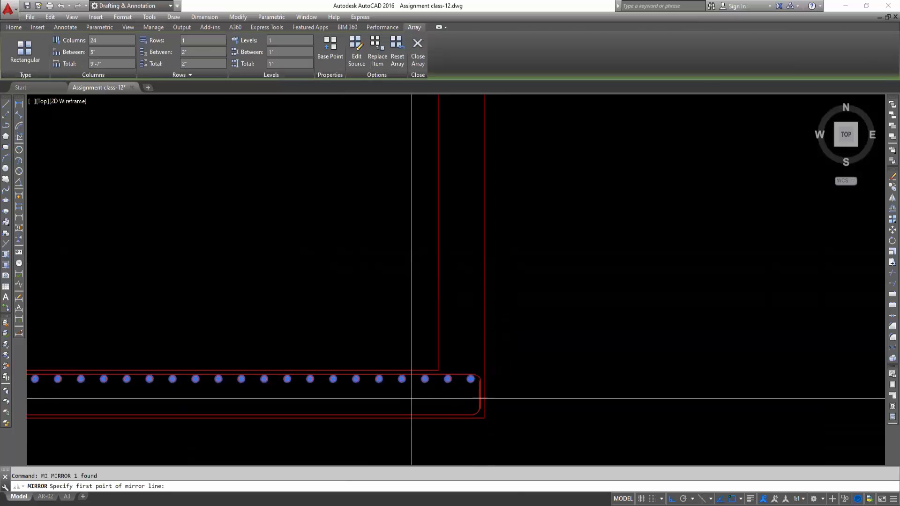
pyautogui.keyDown('shift'); pyautogui.rightClick(411, 398); pyautogui.keyUp('shift')
pyautogui.click(456, 182)
pyautogui.click(374, 367)
pyautogui.click(374, 379)
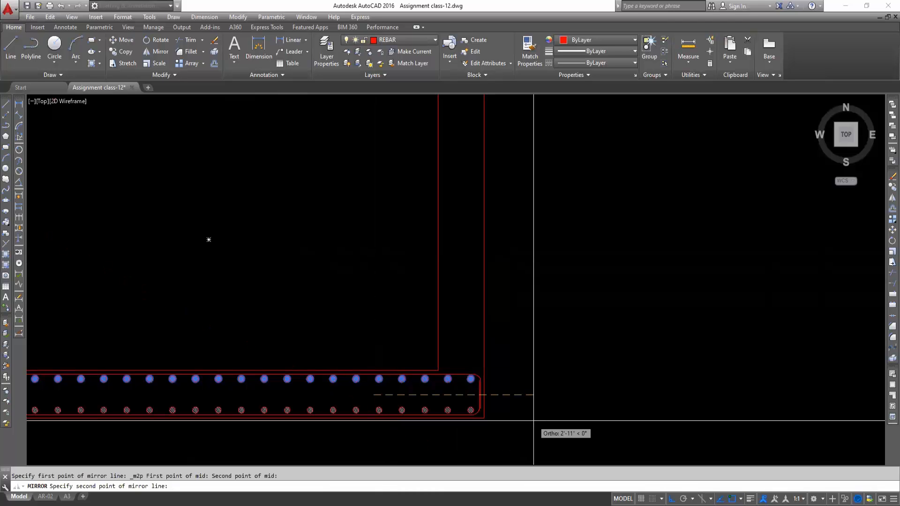
pyautogui.click(532, 395)
pyautogui.press('Return')
pyautogui.scroll(-2, 497, 407)
pyautogui.press('Escape')
# Offset the outer section rectangle 1" inward and the inner section rectangle 1" outward
pyautogui.scroll(2, 373, 391)
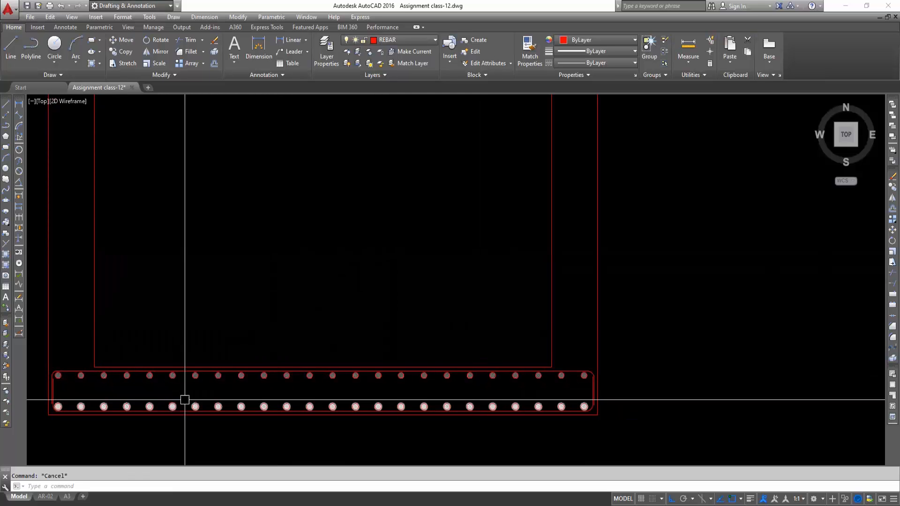
pyautogui.scroll(-3, 185, 399)
pyautogui.press('Escape')
pyautogui.scroll(2, 148, 369)
pyautogui.moveTo(161, 382); pyautogui.dragTo(197, 319, button='middle')
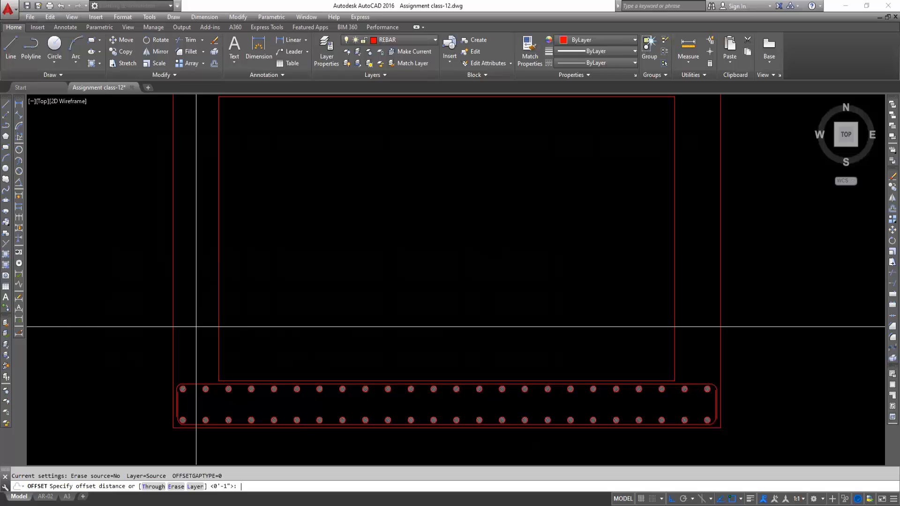
pyautogui.click(175, 298)
pyautogui.click(196, 305)
pyautogui.click(216, 295)
pyautogui.click(202, 295)
pyautogui.press('Escape')
pyautogui.press('Escape')
# Start the left wall bar polyline with a horizontal leg inside the bottom slab and round it with an arc onto the outer cover line
pyautogui.moveTo(206, 298)
pyautogui.mouseDown(button='middle')
pyautogui.moveTo(237, 372)
pyautogui.moveTo(251, 265)
pyautogui.mouseUp(button='middle')
pyautogui.write('PL')
pyautogui.press('Return')
pyautogui.scroll(2, 263, 361)
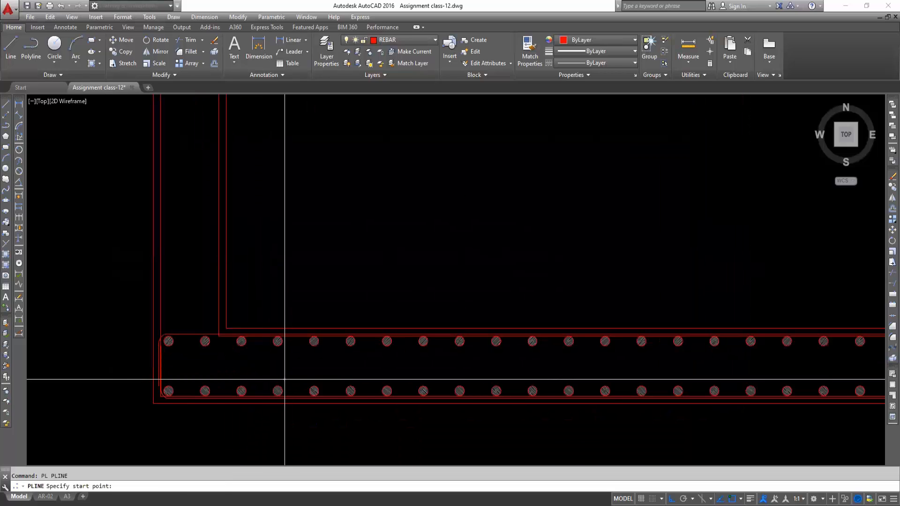
pyautogui.scroll(4, 178, 379)
pyautogui.click(149, 382)
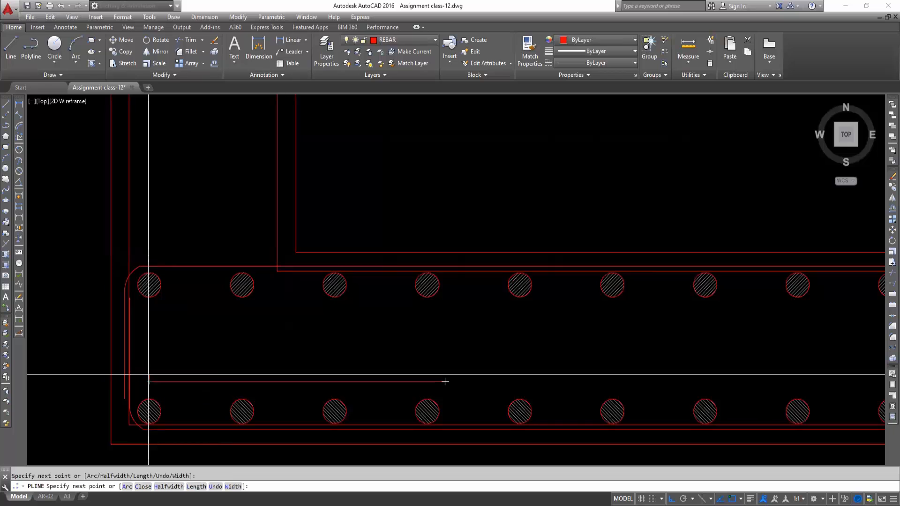
pyautogui.click(445, 381)
pyautogui.write('a')
pyautogui.press('Return')
pyautogui.scroll(4, 125, 351)
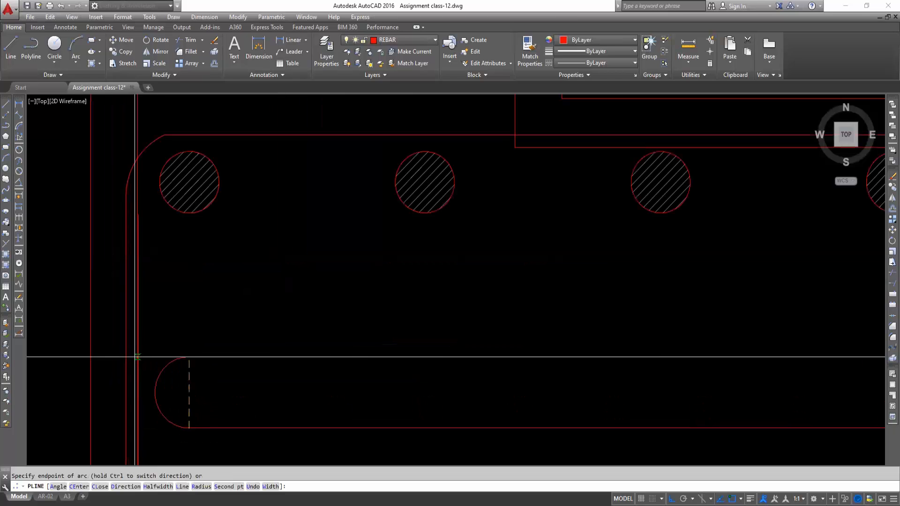
pyautogui.scroll(-3, 186, 319)
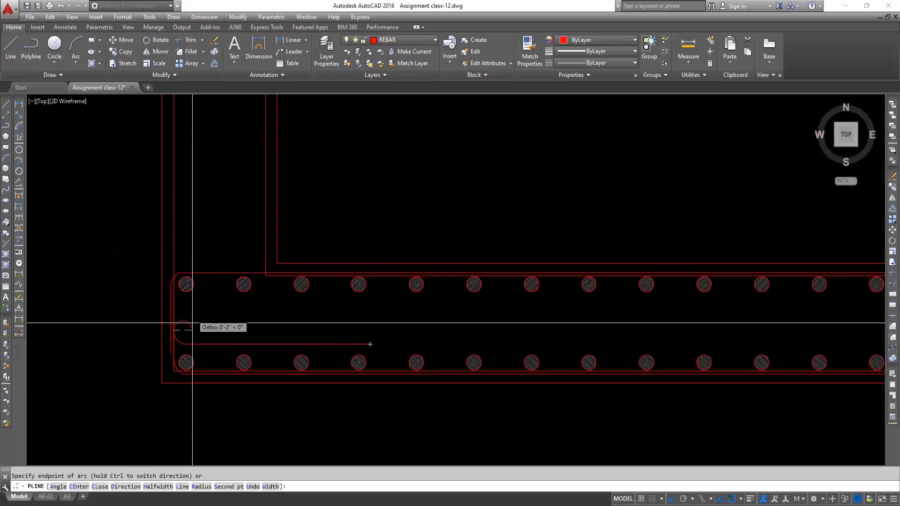
pyautogui.moveTo(197, 304); pyautogui.dragTo(185, 411, button='middle')
pyautogui.scroll(-1, 185, 412)
# Extend the wall bar polyline up the outer cover line, round the top corner with an arc, and end with a short horizontal leg
pyautogui.write('l')
pyautogui.press('Return')
pyautogui.moveTo(189, 282); pyautogui.dragTo(191, 421, button='middle')
pyautogui.scroll(2, 167, 194)
pyautogui.write('a')
pyautogui.press('Return')
pyautogui.scroll(2, 163, 190)
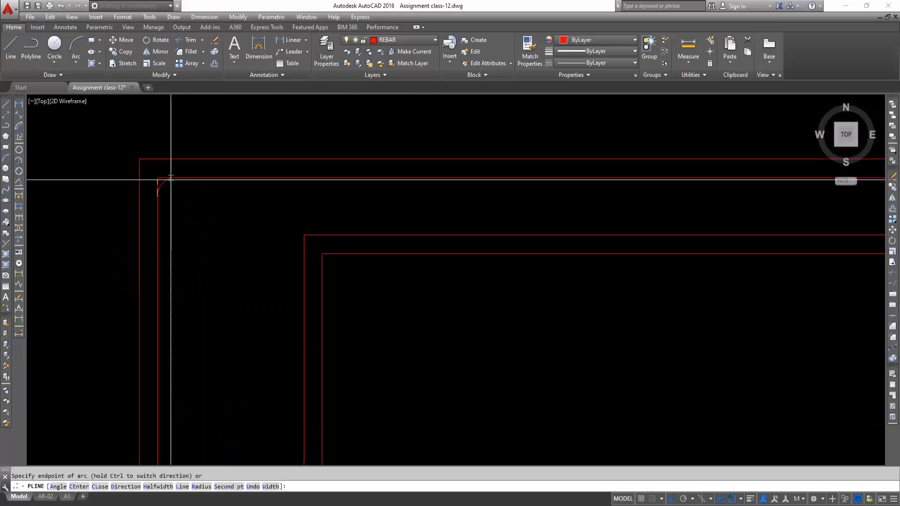
pyautogui.write('l')
pyautogui.press('Return')
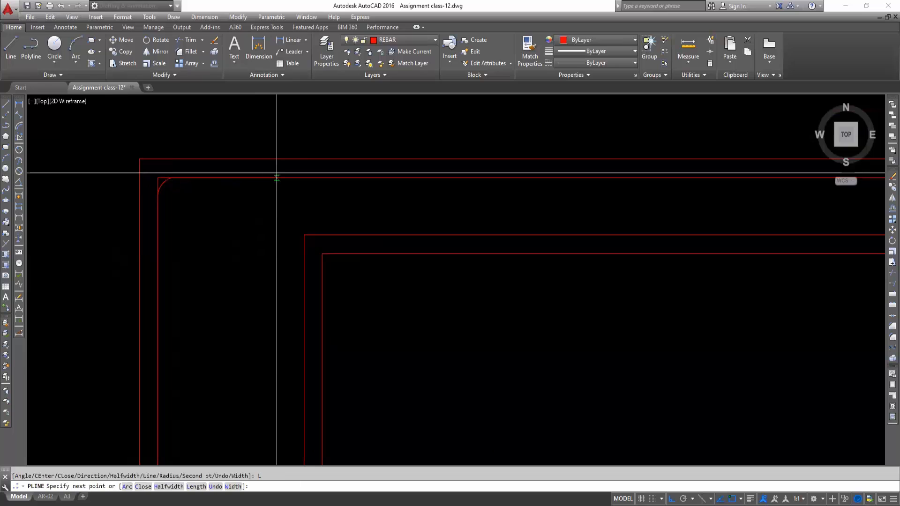
pyautogui.press('Escape')
# Erase the two 1" cover rectangles and mirror the left wall bar about the wall's mid-thickness, keeping the original
pyautogui.click(326, 191)
pyautogui.click(203, 201)
pyautogui.click(183, 175)
pyautogui.scroll(-4, 183, 174)
pyautogui.moveTo(183, 175); pyautogui.dragTo(238, 245, button='middle')
pyautogui.scroll(-4, 242, 248)
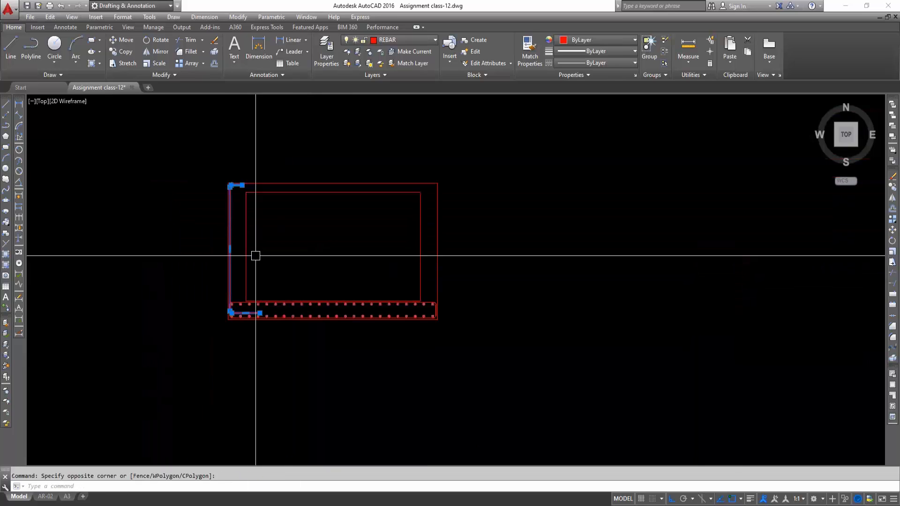
pyautogui.write('mi')
pyautogui.press('Return')
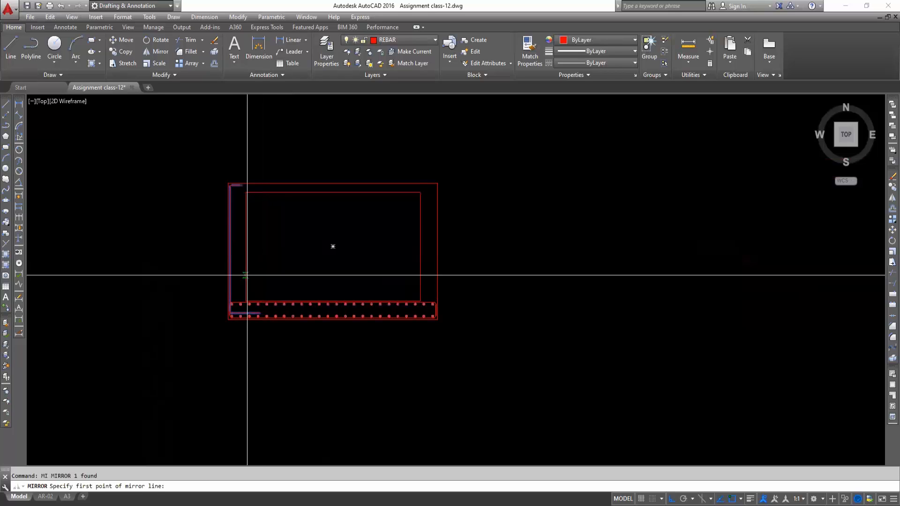
pyautogui.keyDown('shift'); pyautogui.rightClick(238, 248); pyautogui.keyUp('shift')
pyautogui.click(271, 268)
pyautogui.click(248, 252)
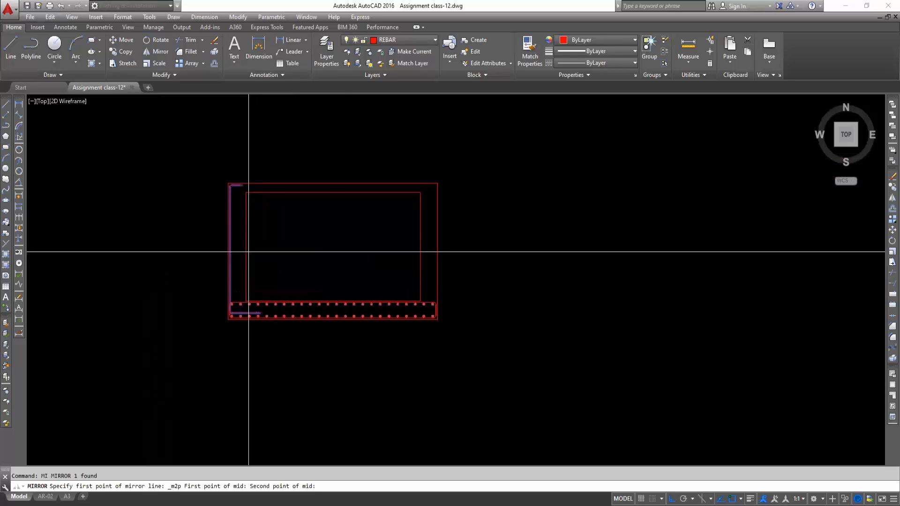
pyautogui.press('Return')
# Stretch the top end of the mirrored wall bar slightly downward to separate its leg from the original bar's top leg
pyautogui.scroll(6, 247, 198)
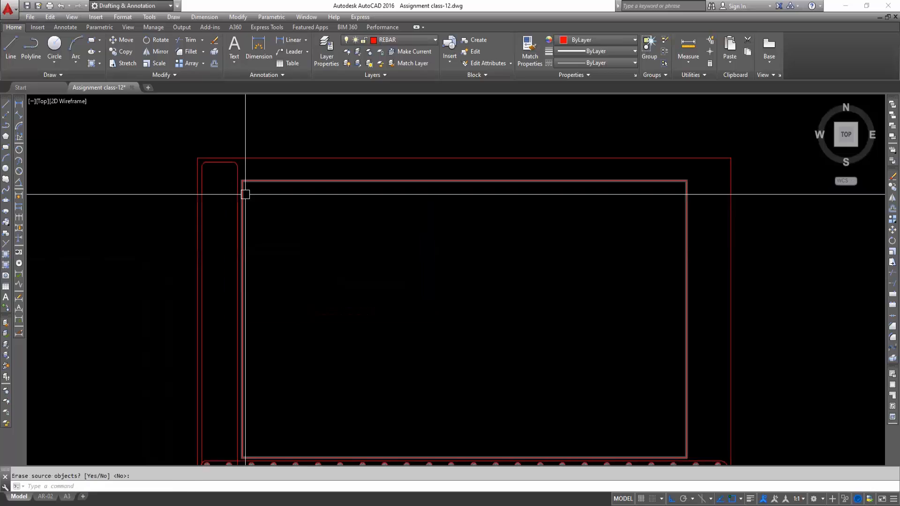
pyautogui.click(245, 169)
pyautogui.click(180, 151)
pyautogui.write('s')
pyautogui.press('Return')
pyautogui.click(262, 223)
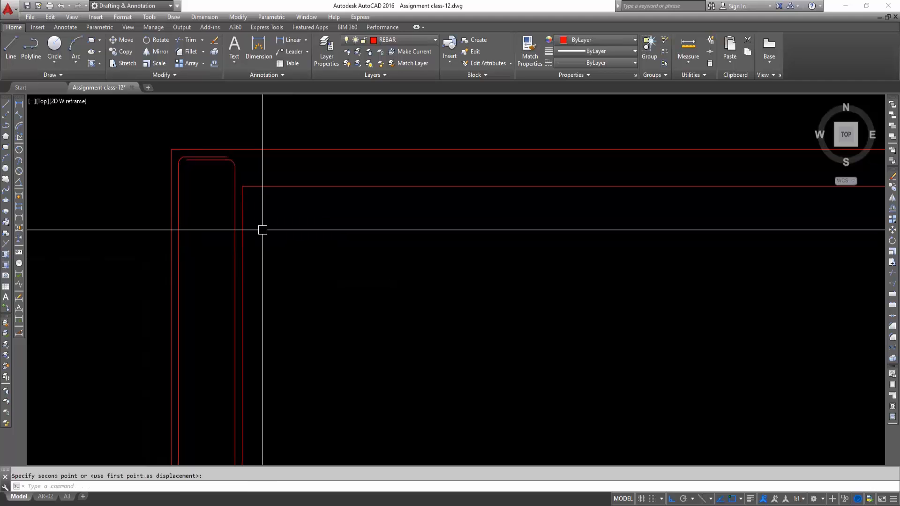
# Stretch the bottom leg of the mirrored inner wall bar so it runs inward along the bottom slab
pyautogui.press('Escape')
pyautogui.scroll(-8, 262, 230)
pyautogui.scroll(6, 231, 297)
pyautogui.click(133, 301)
pyautogui.write('s')
pyautogui.press('Return')
pyautogui.click(228, 279)
pyautogui.moveTo(417, 298); pyautogui.dragTo(296, 280, button='middle')
pyautogui.press('Escape')
pyautogui.scroll(4, 70, 300)
# Shift the inner wall bar's lower bend vertex inward and reshape its arc to curve into the horizontal leg
pyautogui.click(109, 294)
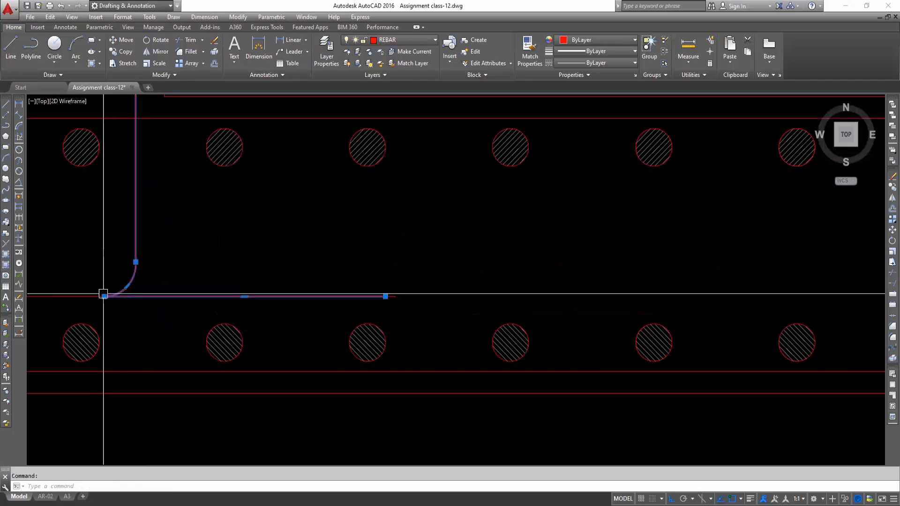
pyautogui.click(104, 296)
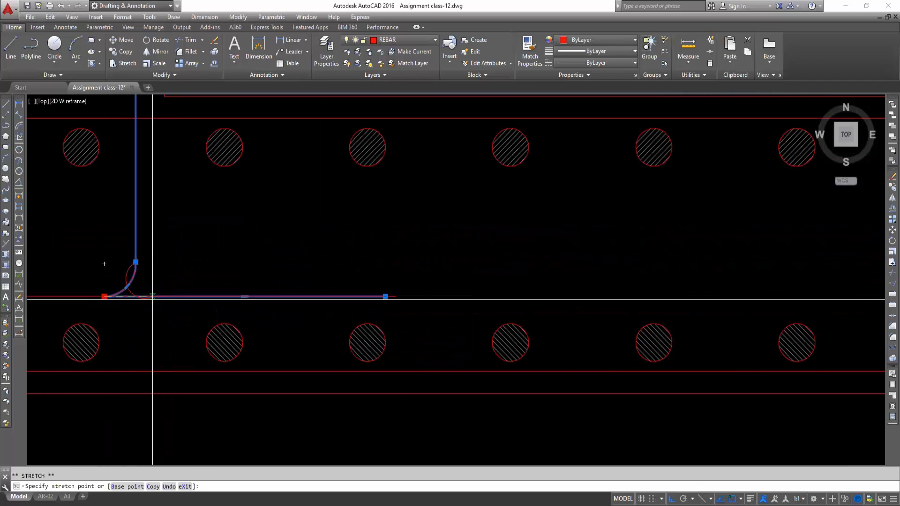
pyautogui.scroll(2, 136, 291)
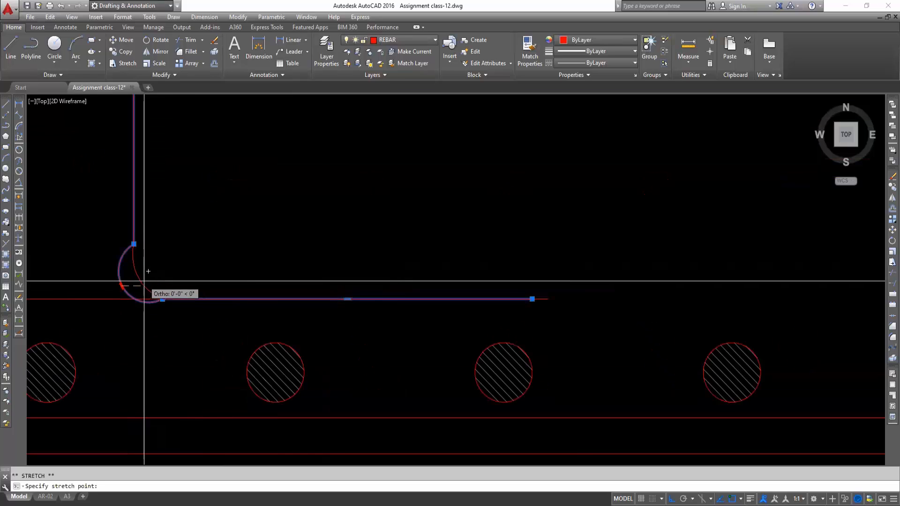
pyautogui.press('Escape')
pyautogui.press('Escape')
pyautogui.scroll(-6, 162, 290)
# Stretch the inner wall bar's bottom leg slightly above the outer bar's leg and extend its end further into the slab
pyautogui.click(273, 296)
pyautogui.click(134, 276)
pyautogui.click(134, 279)
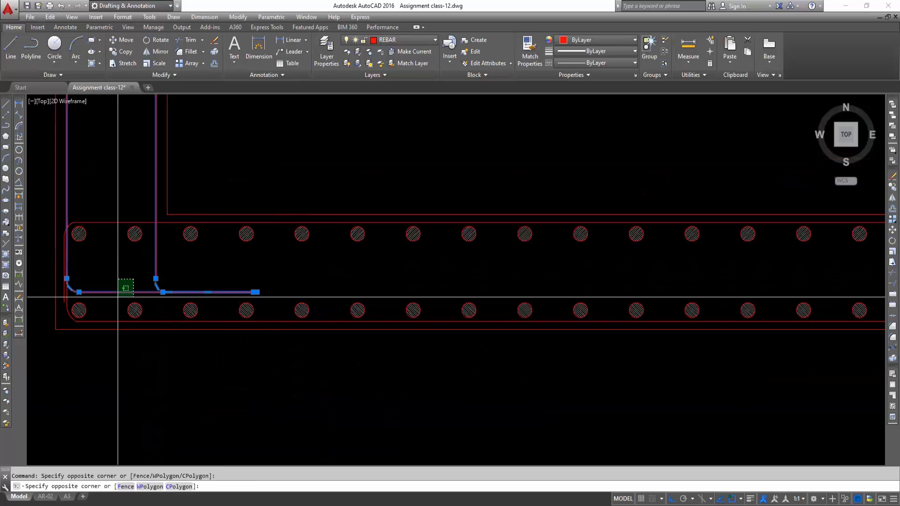
pyautogui.click(118, 297)
pyautogui.press('Return')
pyautogui.click(205, 267)
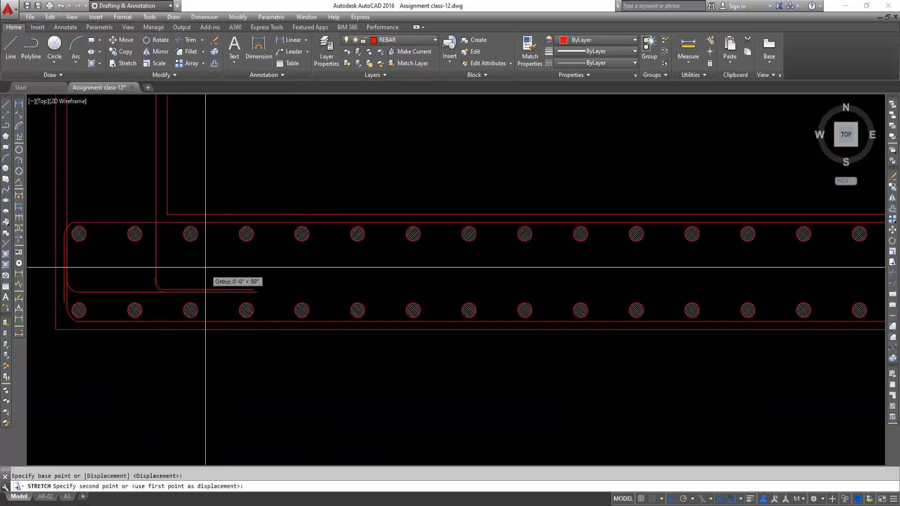
pyautogui.click(253, 288)
pyautogui.scroll(-4, 301, 281)
pyautogui.press('Escape')
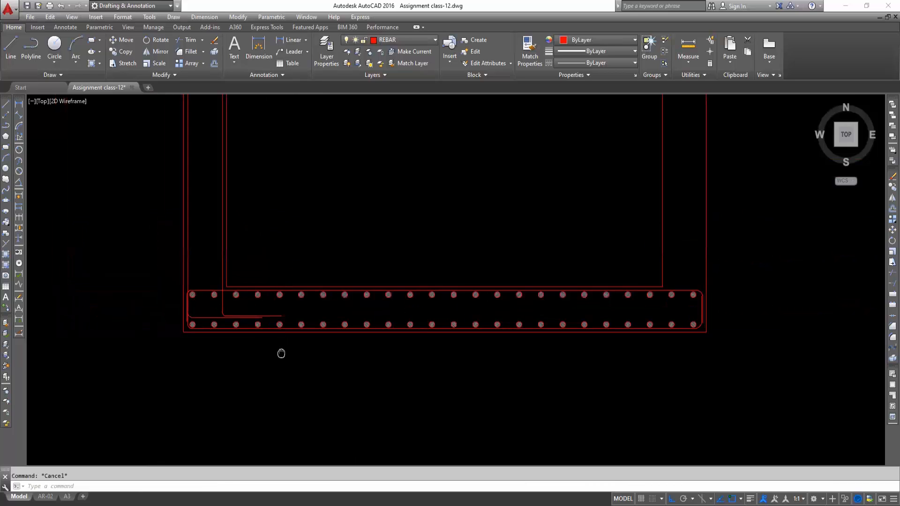
# Copy a row of bar circles from the bottom slab upward into the tank's interior
pyautogui.scroll(-2, 236, 343)
pyautogui.moveTo(237, 343); pyautogui.dragTo(240, 457, button='middle')
pyautogui.scroll(3, 238, 418)
pyautogui.click(261, 446)
pyautogui.scroll(-2, 276, 400)
pyautogui.write('CO')
pyautogui.press('space')
pyautogui.click(288, 377)
pyautogui.click(295, 296)
pyautogui.press('Escape')
# Rotate the copied row of bar circles to a vertical orientation
pyautogui.click(324, 296)
pyautogui.click(305, 249)
pyautogui.moveTo(309, 276); pyautogui.dragTo(305, 298, button='middle')
pyautogui.write('R')
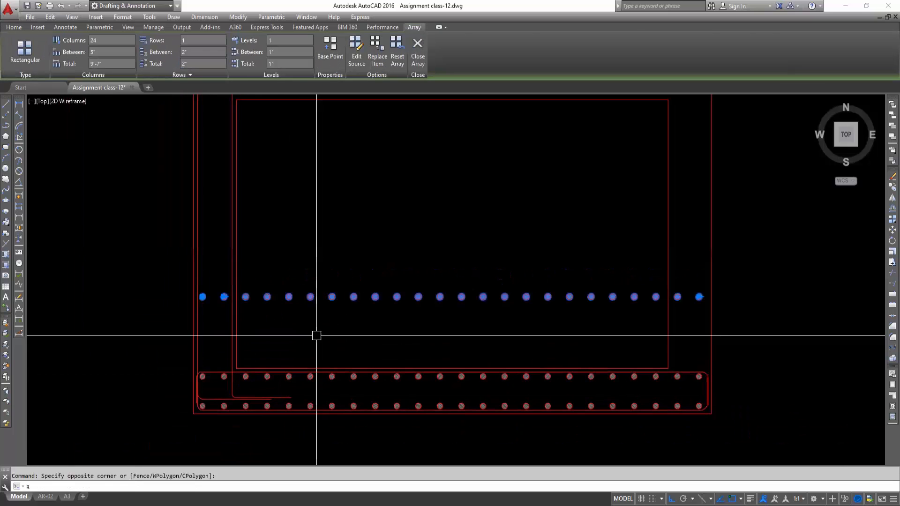
pyautogui.write('O')
pyautogui.press('space')
pyautogui.click(310, 321)
pyautogui.click(309, 254)
pyautogui.press('Escape')
# Move the vertical row of bar circles over to the left wall's inner bar
pyautogui.click(287, 276)
pyautogui.scroll(2, 309, 296)
pyautogui.write('M')
pyautogui.press('space')
pyautogui.click(368, 283)
pyautogui.press('Escape')
# Adjust the vertical bar row's position so it touches the inner wall bar and begins just above the bottom slab
pyautogui.click(180, 336)
pyautogui.scroll(-2, 202, 363)
pyautogui.scroll(2, 216, 361)
pyautogui.moveTo(219, 360); pyautogui.dragTo(217, 339, button='middle')
pyautogui.write('M')
pyautogui.press('space')
pyautogui.click(217, 338)
pyautogui.scroll(-3, 217, 305)
pyautogui.scroll(2, 217, 282)
pyautogui.press('Escape')
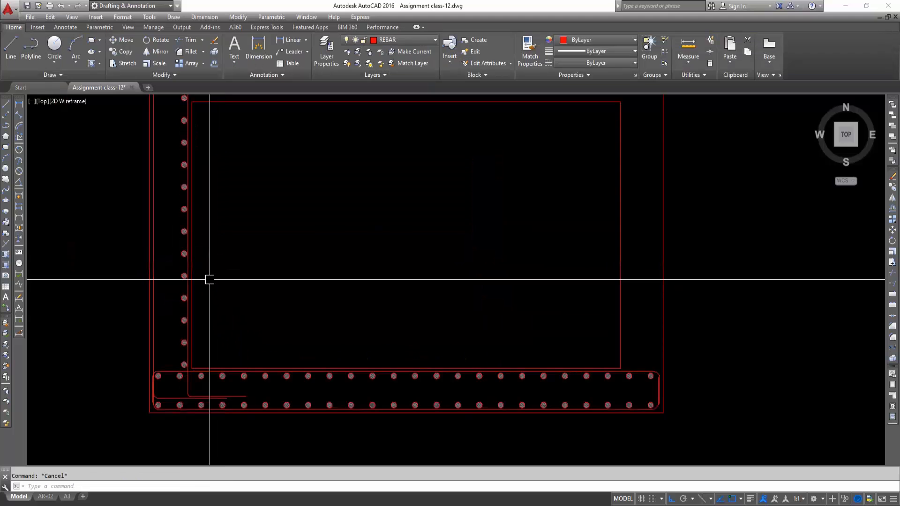
# Reduce the vertical bar array to 13 columns so that it ends below the wall's top corner
pyautogui.click(184, 276)
pyautogui.scroll(-2, 211, 287)
pyautogui.moveTo(186, 118); pyautogui.dragTo(198, 191, button='middle')
pyautogui.scroll(-2, 197, 168)
pyautogui.click(197, 122)
pyautogui.scroll(5, 204, 196)
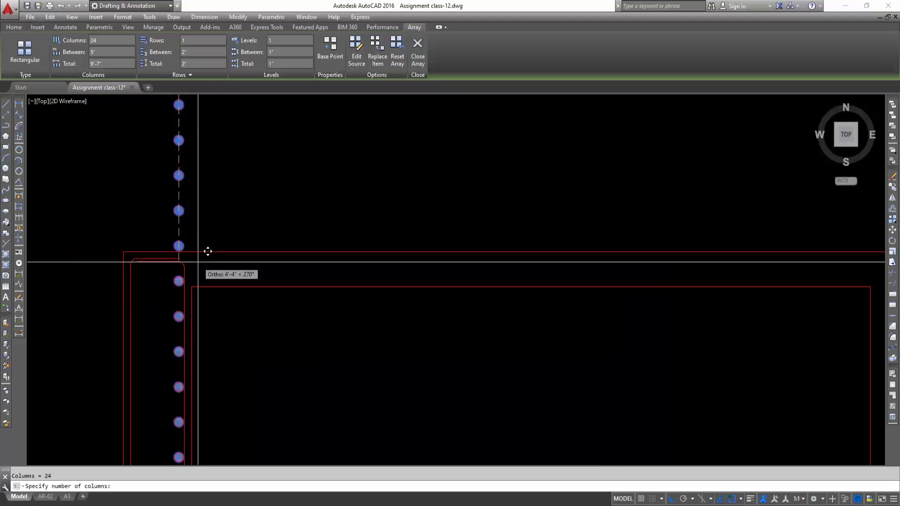
pyautogui.scroll(-2, 187, 314)
pyautogui.moveTo(203, 333); pyautogui.dragTo(217, 297, button='middle')
pyautogui.write('mi')
pyautogui.press('space')
pyautogui.scroll(4, 191, 311)
pyautogui.press('Escape')
# Copy the vertical row of bar circles horizontally onto the inside of the left wall's outer bar
pyautogui.click(202, 309)
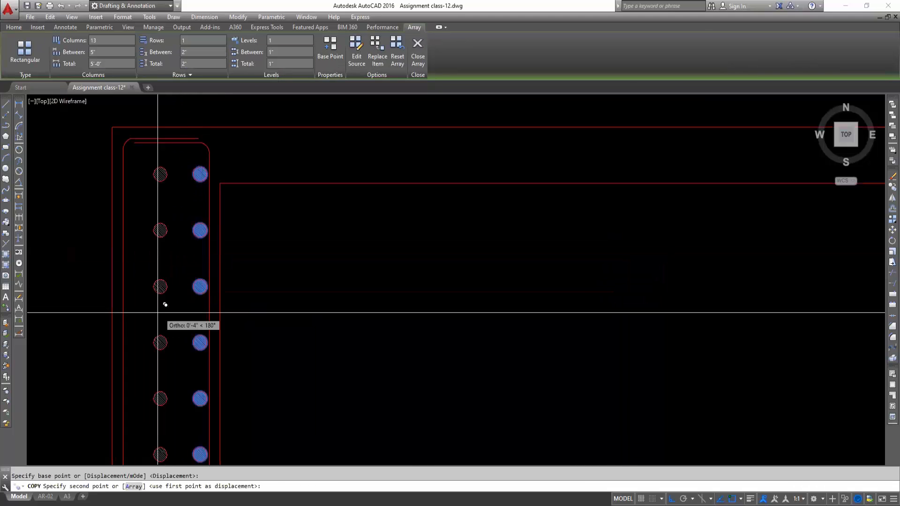
pyautogui.click(129, 310)
pyautogui.press('Escape')
pyautogui.press('Escape')
# Mirror all of the left wall's reinforcement about the tank's vertical centreline onto the right wall, keeping the original
pyautogui.scroll(2, 113, 159)
pyautogui.click(276, 163)
pyautogui.click(131, 181)
pyautogui.scroll(-7, 165, 199)
pyautogui.scroll(-2, 230, 234)
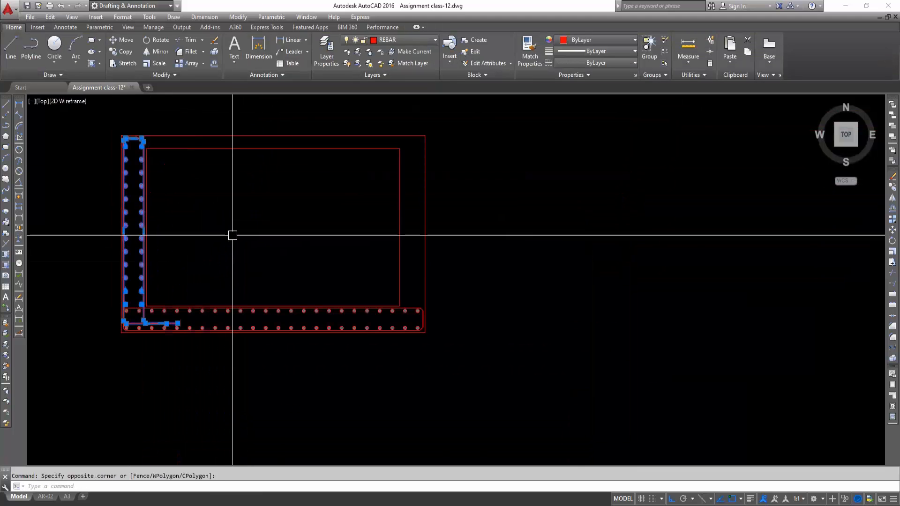
pyautogui.press('Return')
pyautogui.click(273, 306)
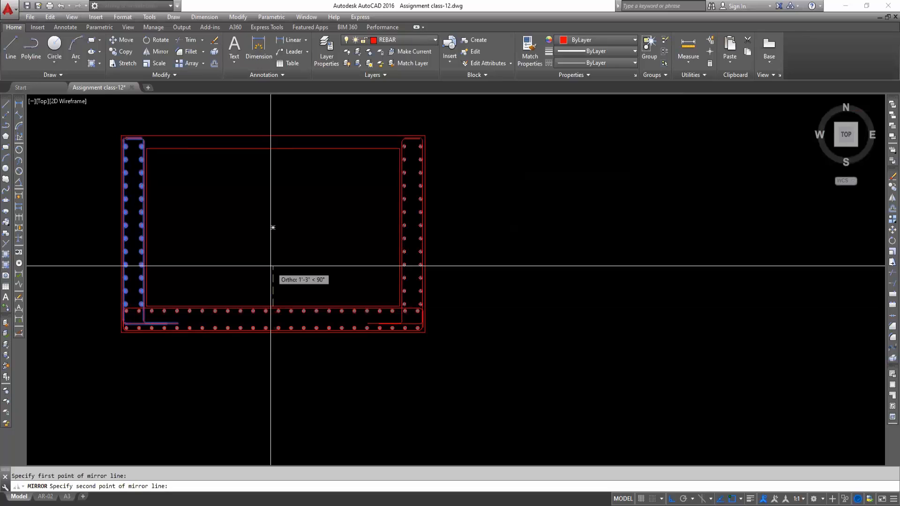
pyautogui.click(283, 277)
# Examine the mirrored wall reinforcement and its fit within the tank section
pyautogui.scroll(-2, 413, 329)
pyautogui.scroll(2, 359, 297)
pyautogui.moveTo(353, 264); pyautogui.dragTo(363, 301, button='middle')
pyautogui.scroll(4, 192, 230)
pyautogui.scroll(-2, 340, 227)
pyautogui.moveTo(422, 227); pyautogui.dragTo(312, 256, button='middle')
pyautogui.scroll(-2, 331, 263)
pyautogui.press('Escape')
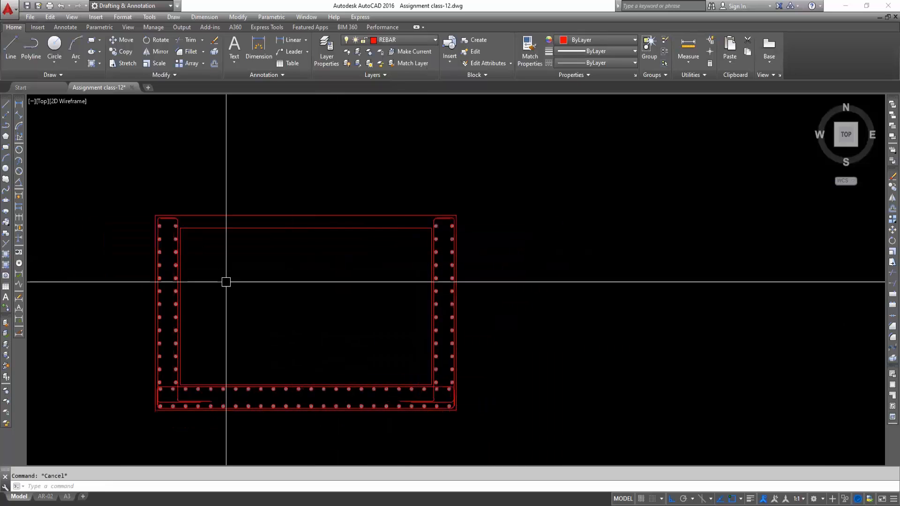
# Draw horizontal construction lines along the upper and lower edges of the tank's top slab
pyautogui.scroll(4, 215, 237)
pyautogui.moveTo(227, 251); pyautogui.dragTo(185, 280, button='middle')
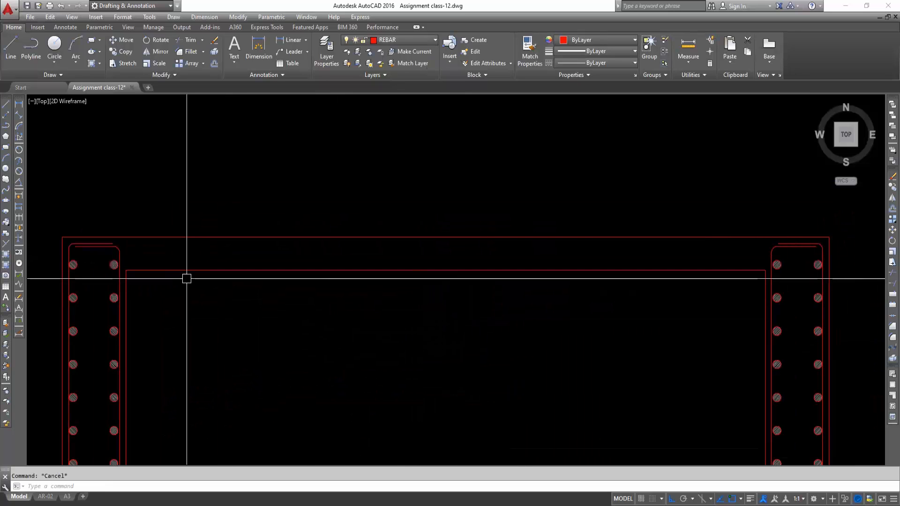
pyautogui.click(211, 238)
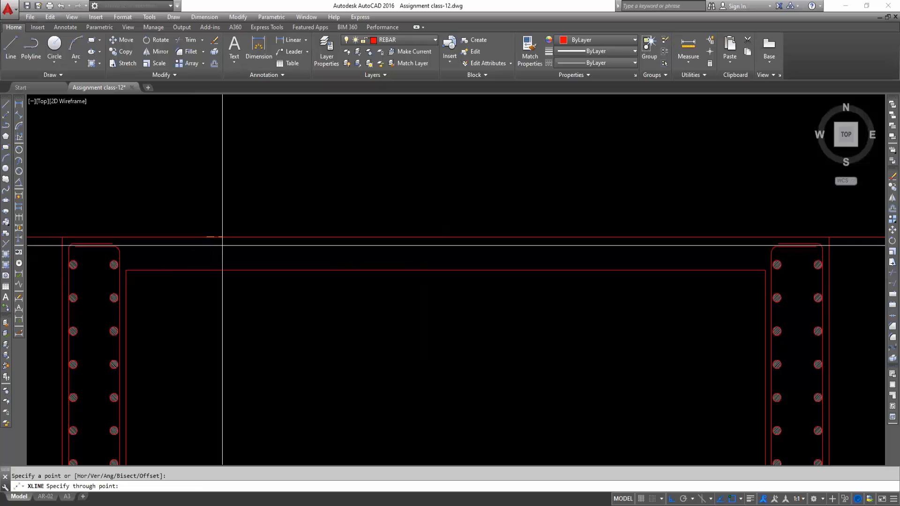
pyautogui.click(226, 248)
pyautogui.press('space')
pyautogui.scroll(-4, 236, 265)
pyautogui.moveTo(268, 284); pyautogui.dragTo(204, 283, button='middle')
pyautogui.press('space')
pyautogui.click(195, 267)
pyautogui.click(283, 299)
# Offset the two horizontal construction lines into the top slab to mark its concrete cover
pyautogui.press('space')
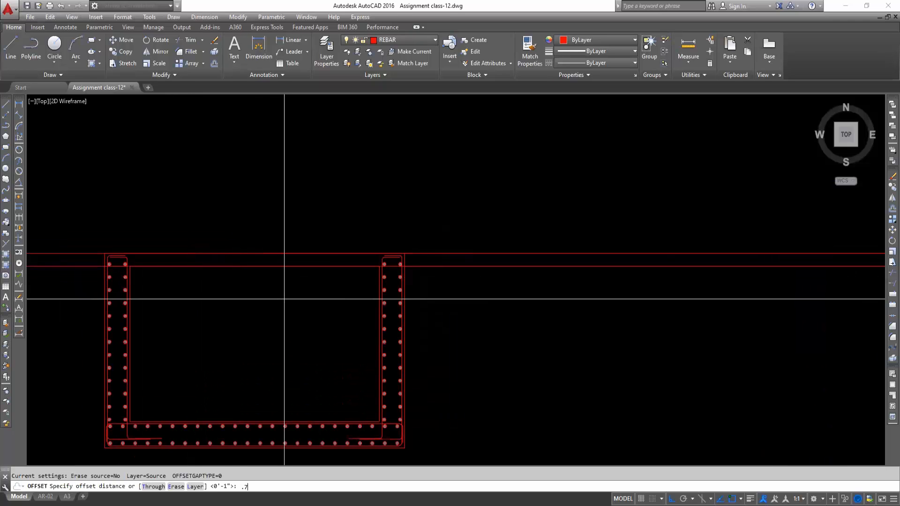
pyautogui.press('Return')
pyautogui.scroll(2, 402, 265)
pyautogui.click(415, 244)
pyautogui.click(417, 244)
pyautogui.press('Escape')
pyautogui.scroll(-2, 425, 305)
pyautogui.moveTo(388, 312); pyautogui.dragTo(434, 315, button='middle')
pyautogui.scroll(4, 156, 251)
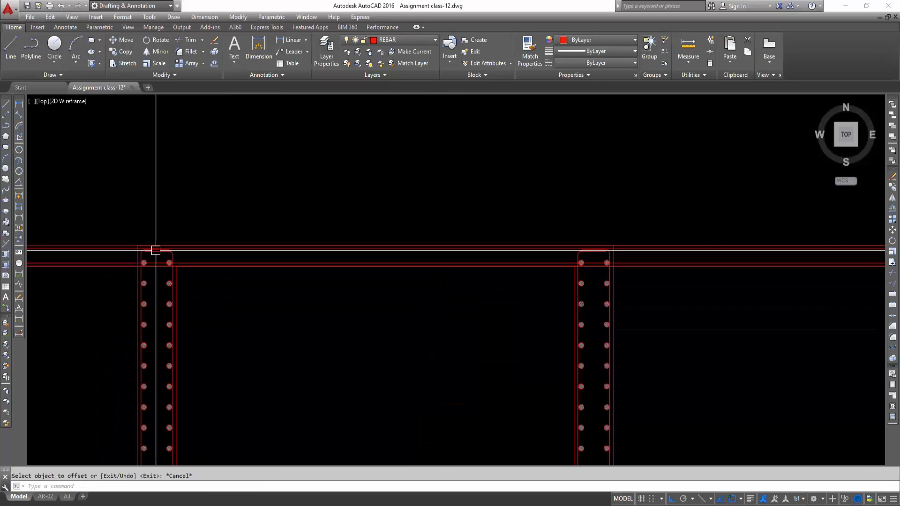
# Draw a straight top slab bar as a polyline along the slab's underside with a short upturned leg at each end
pyautogui.press('Escape')
pyautogui.moveTo(237, 282); pyautogui.dragTo(239, 300, button='middle')
pyautogui.write('pl')
pyautogui.press('Return')
pyautogui.scroll(4, 161, 281)
pyautogui.scroll(-3, 168, 341)
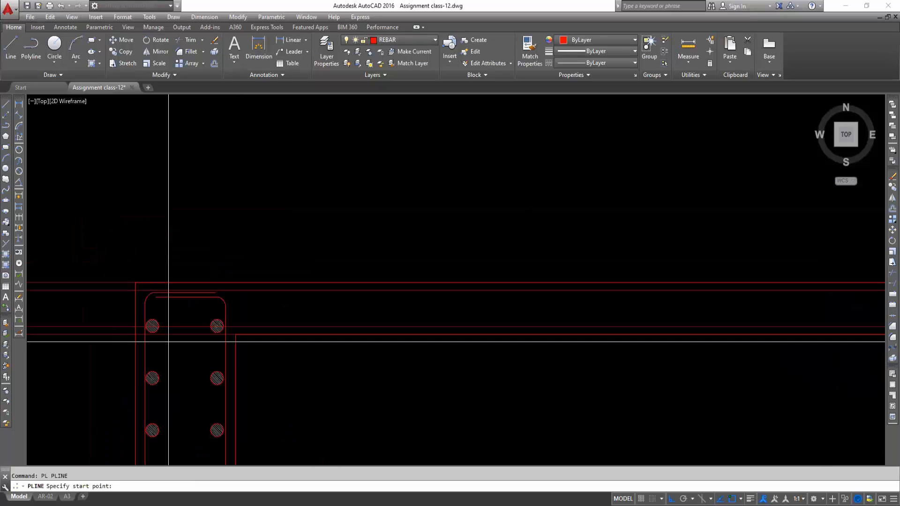
pyautogui.scroll(2, 140, 306)
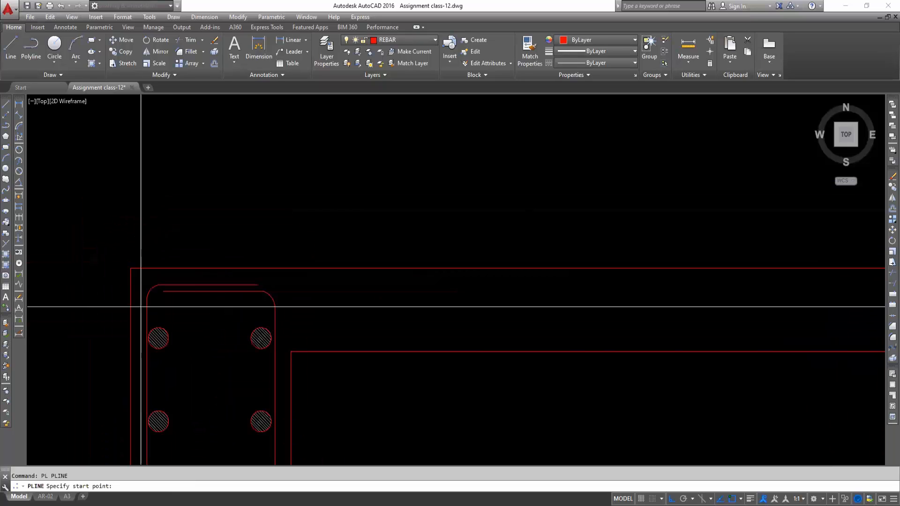
pyautogui.scroll(2, 141, 305)
pyautogui.click(149, 334)
pyautogui.scroll(-4, 150, 333)
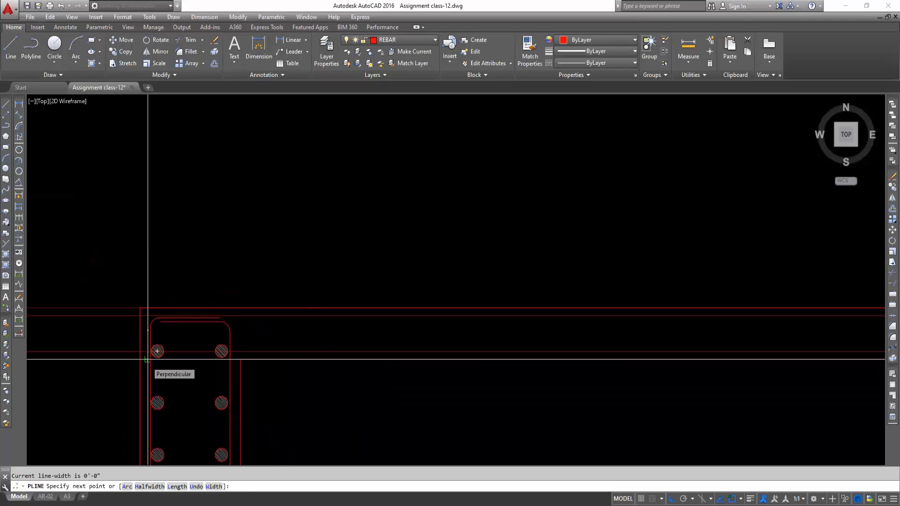
pyautogui.scroll(-3, 225, 370)
pyautogui.scroll(4, 406, 382)
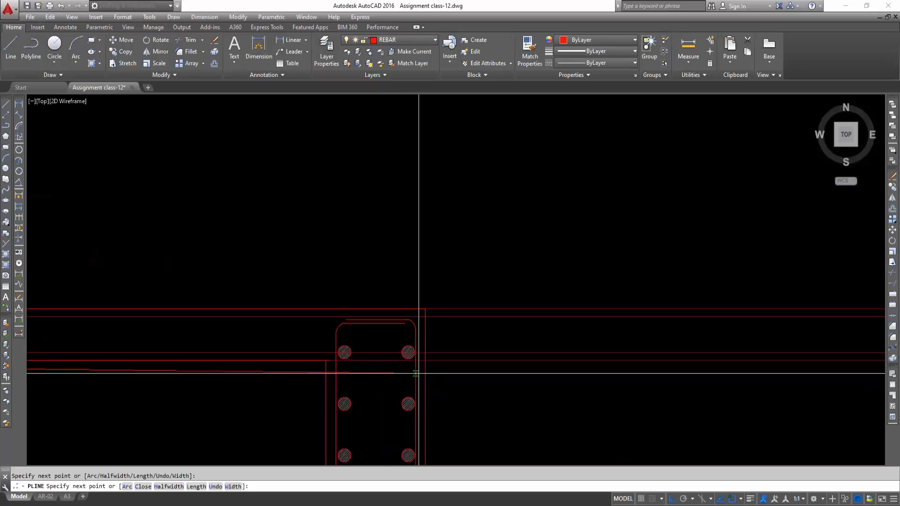
pyautogui.scroll(2, 420, 361)
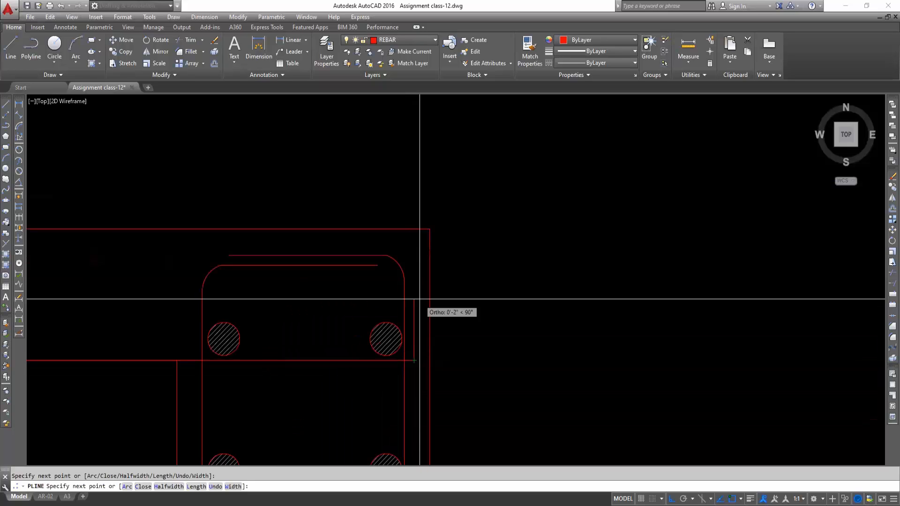
pyautogui.press('Escape')
# Move the straight slab bar up onto the lower cover line and erase the two lower construction lines
pyautogui.scroll(-4, 422, 305)
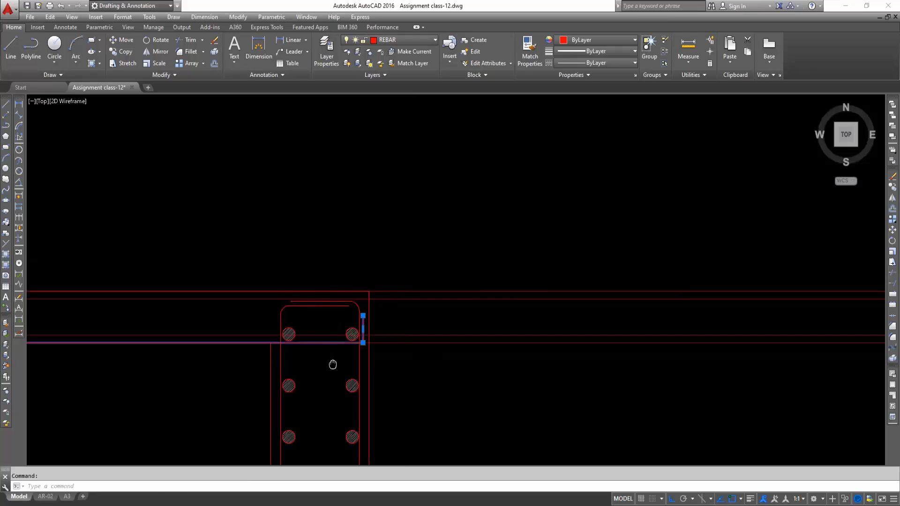
pyautogui.press('Escape')
pyautogui.scroll(-4, 362, 364)
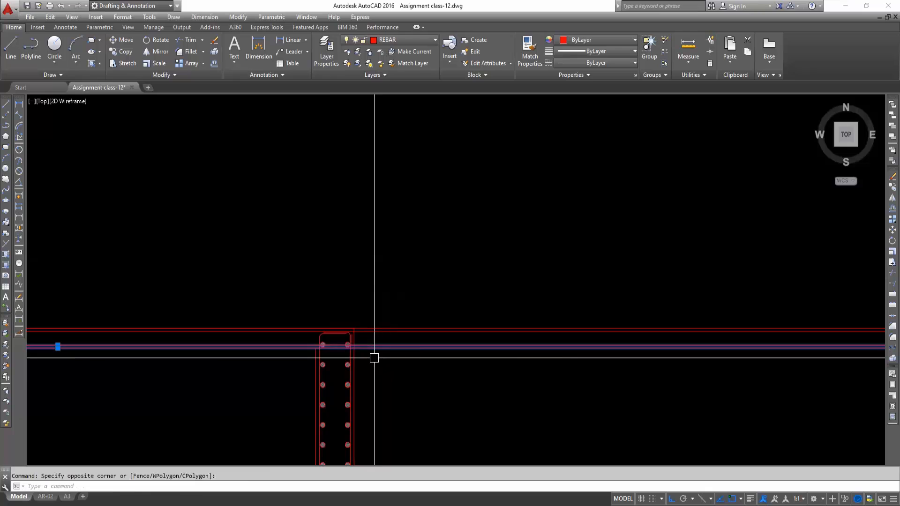
pyautogui.write('e')
pyautogui.press('space')
pyautogui.scroll(-2, 356, 389)
pyautogui.moveTo(336, 390); pyautogui.dragTo(444, 370, button='middle')
pyautogui.scroll(4, 207, 338)
pyautogui.scroll(4, 173, 344)
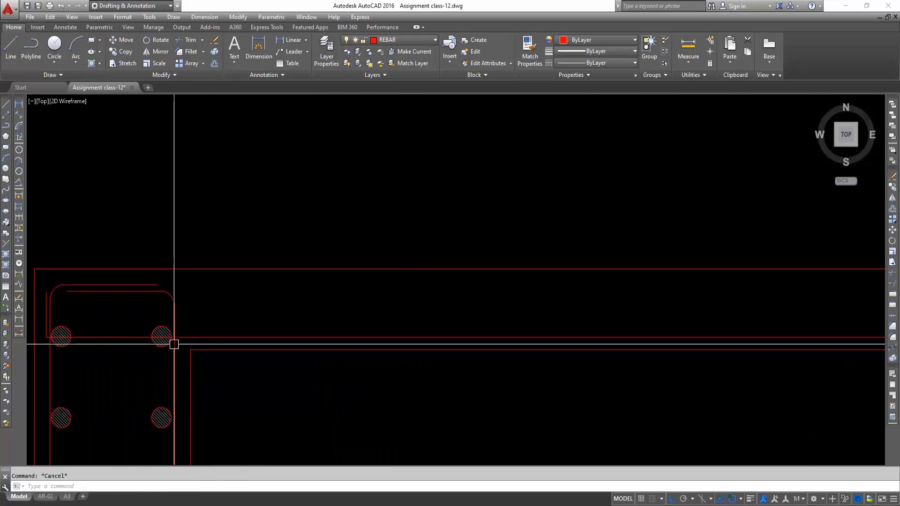
# Start a cranked bar polyline at the left wall, run it along the upper cover line and bend it diagonally down to the bottom bar
pyautogui.scroll(-6, 152, 333)
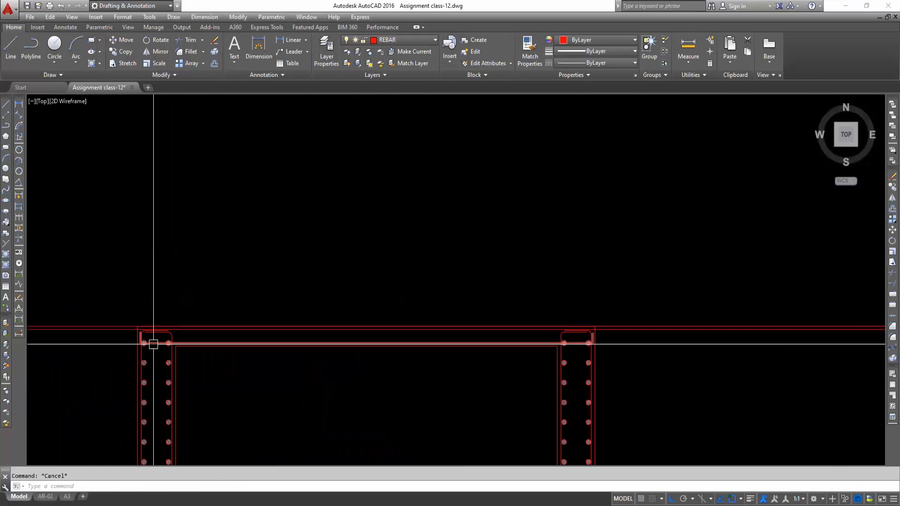
pyautogui.scroll(2, 150, 346)
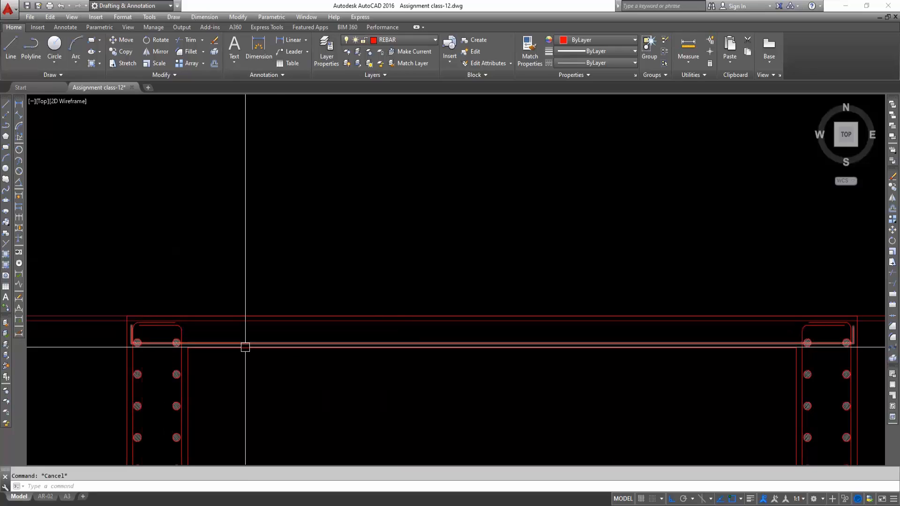
pyautogui.press('space')
pyautogui.scroll(6, 131, 314)
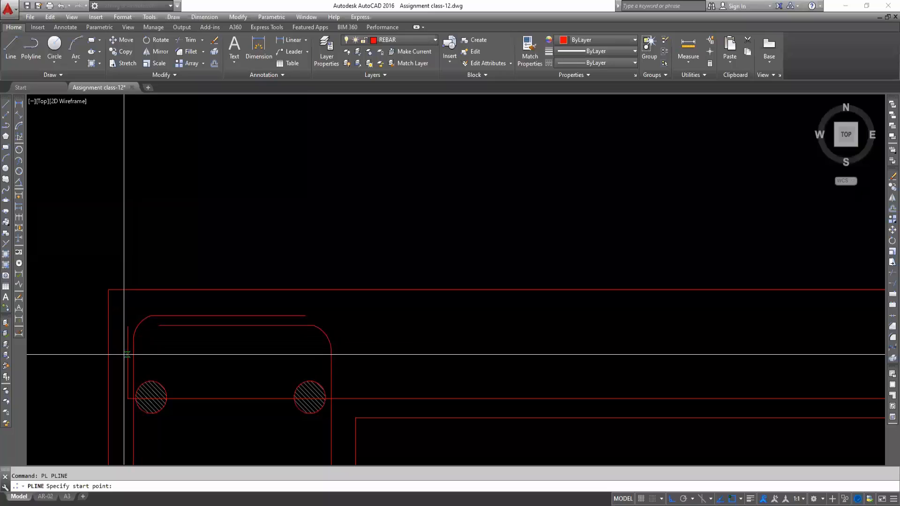
pyautogui.click(127, 308)
pyautogui.scroll(-8, 125, 306)
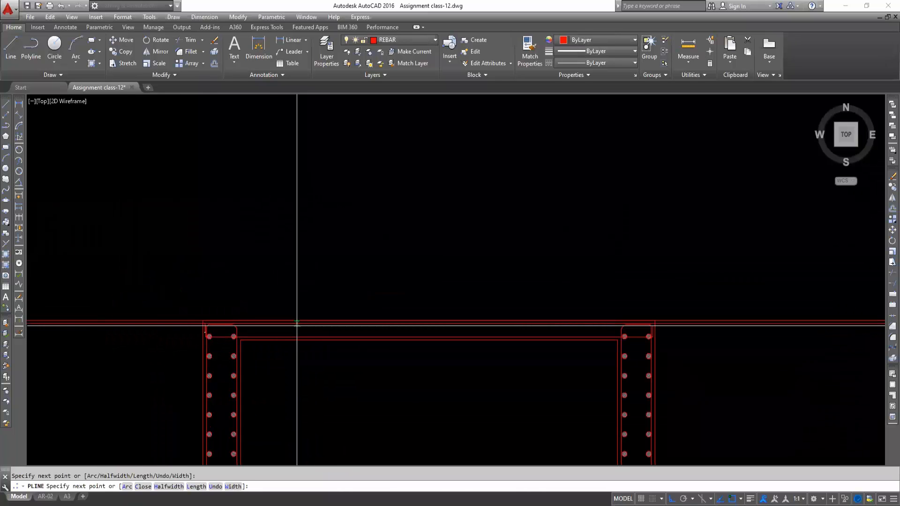
pyautogui.scroll(2, 296, 324)
pyautogui.scroll(-2, 383, 362)
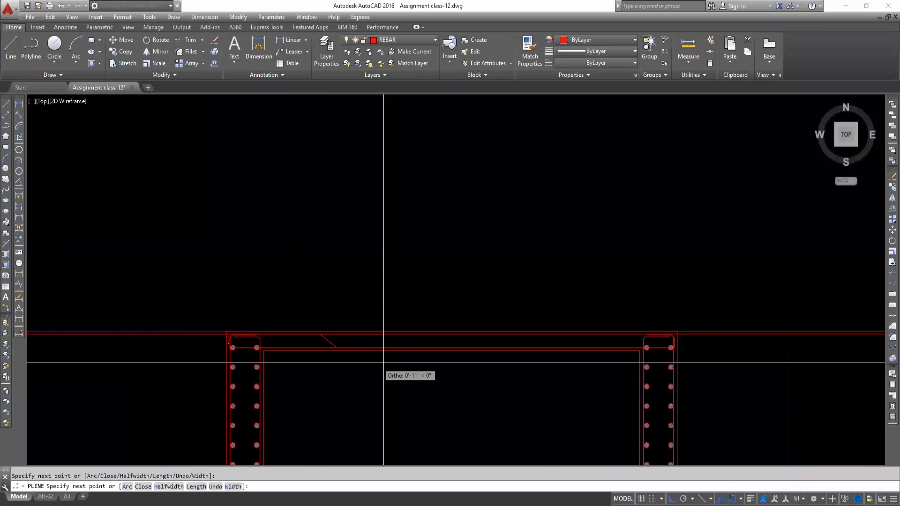
pyautogui.moveTo(572, 358); pyautogui.dragTo(446, 349, button='middle')
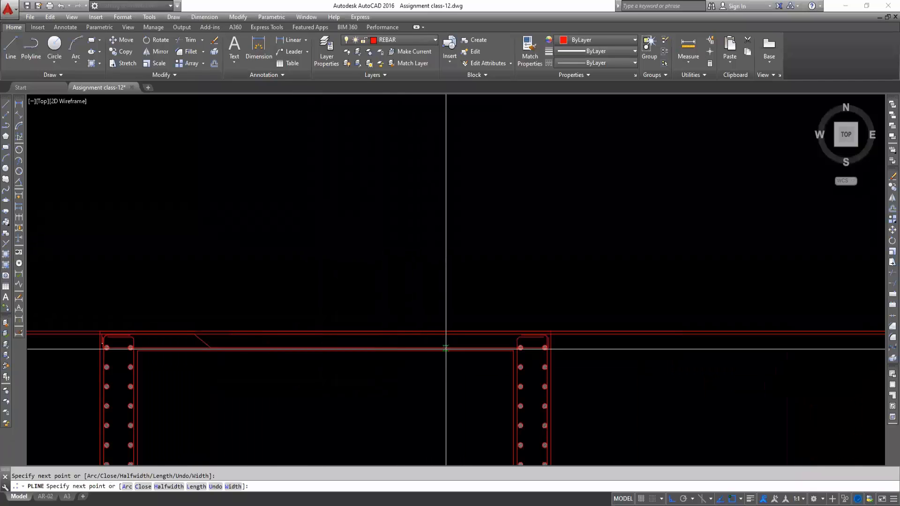
# Continue the cranked bar along the bottom bar, bend it up to the upper cover line and end with a downturned leg at the right wall
pyautogui.click(416, 348)
pyautogui.scroll(2, 416, 348)
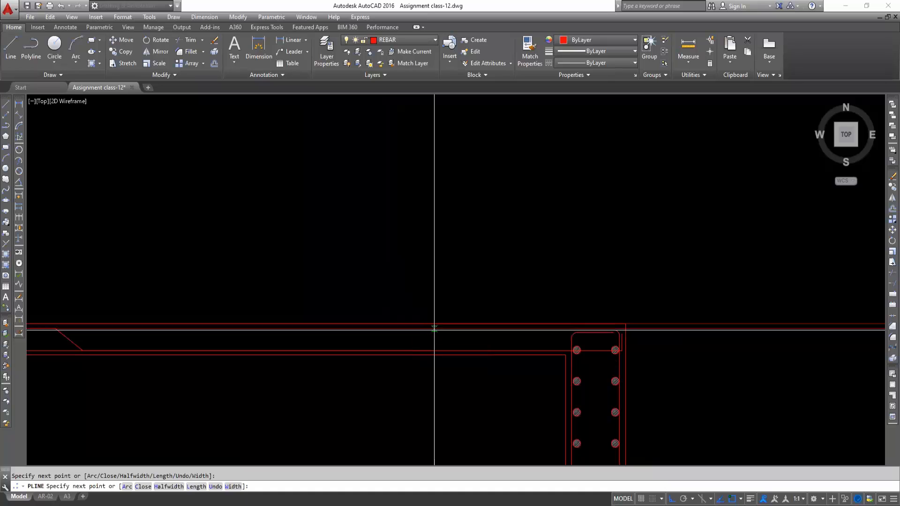
pyautogui.click(438, 329)
pyautogui.scroll(-2, 440, 331)
pyautogui.moveTo(463, 339); pyautogui.dragTo(354, 348, button='middle')
pyautogui.scroll(4, 440, 338)
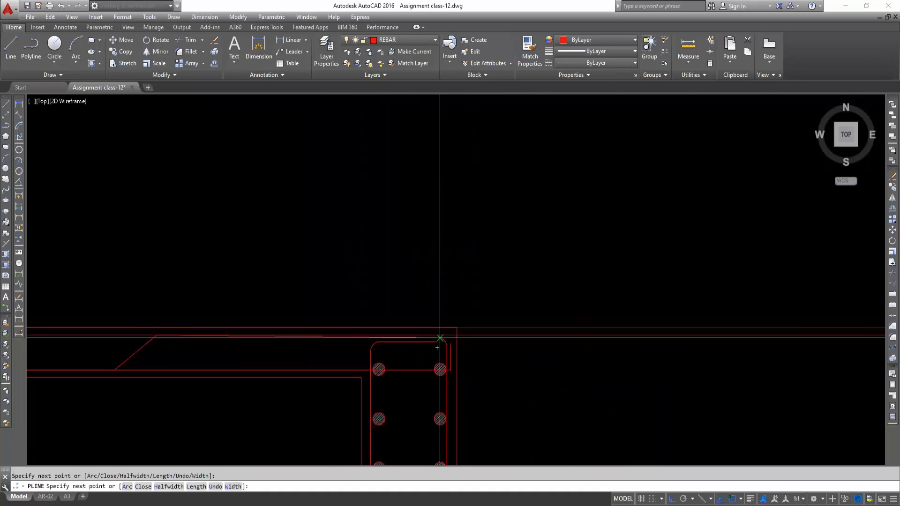
pyautogui.click(452, 334)
pyautogui.scroll(4, 461, 373)
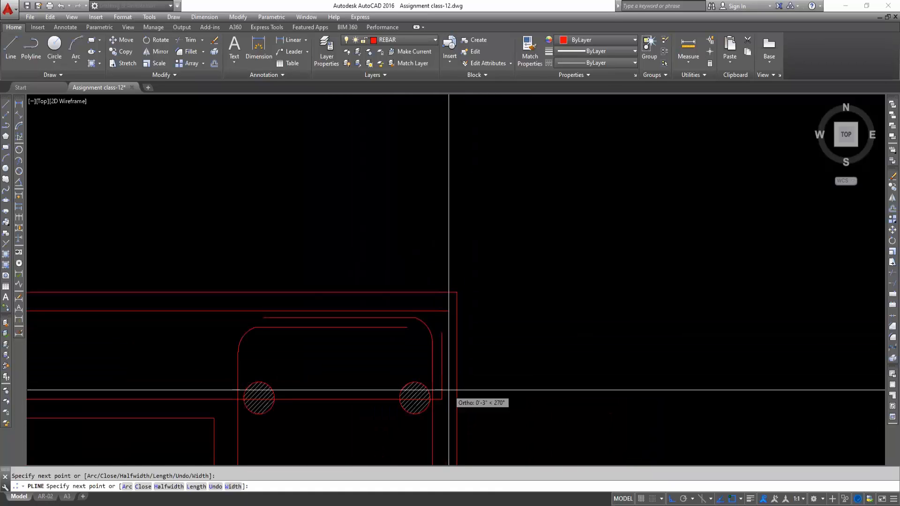
pyautogui.press('Escape')
# Erase the remaining horizontal construction lines and place vertical construction lines through the cranked bar's two lower bend points
pyautogui.scroll(-5, 463, 380)
pyautogui.press('Escape')
pyautogui.scroll(-4, 304, 375)
pyautogui.scroll(2, 230, 347)
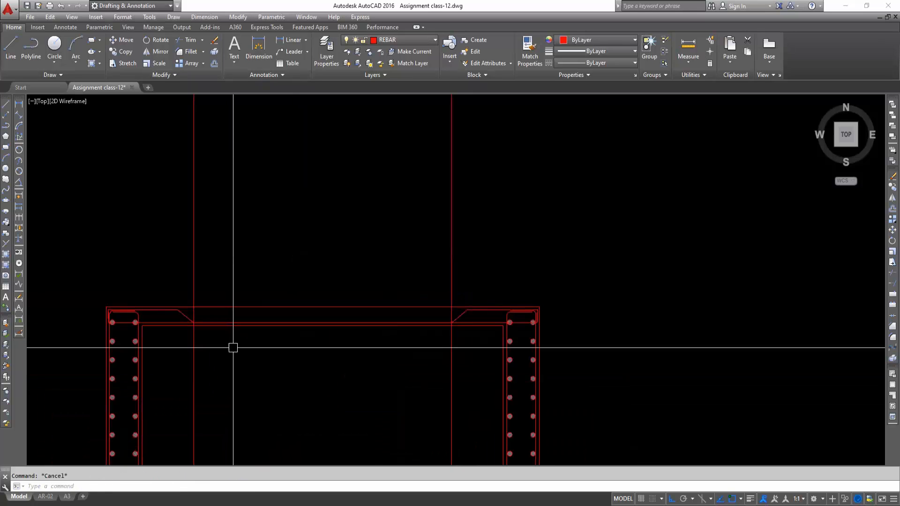
# Draw an extra top bar line from the cranked bar's upper left corner along the upper cover line, extending past the left bend
pyautogui.write('l')
pyautogui.press('Return')
pyautogui.scroll(2, 140, 319)
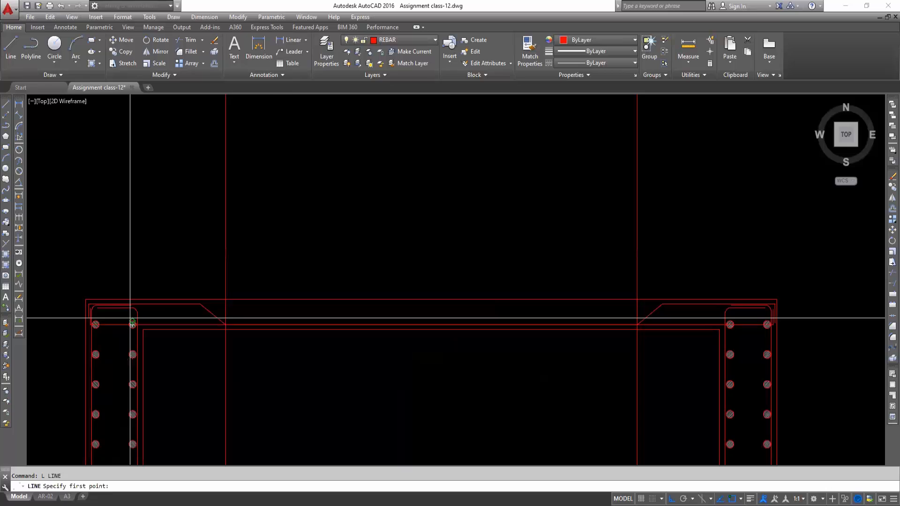
pyautogui.click(89, 304)
pyautogui.press('Escape')
# Draw a horizontal construction line between the inner wall faces and divide it into four equal parts
pyautogui.scroll(-4, 313, 352)
pyautogui.write('l')
pyautogui.press('Return')
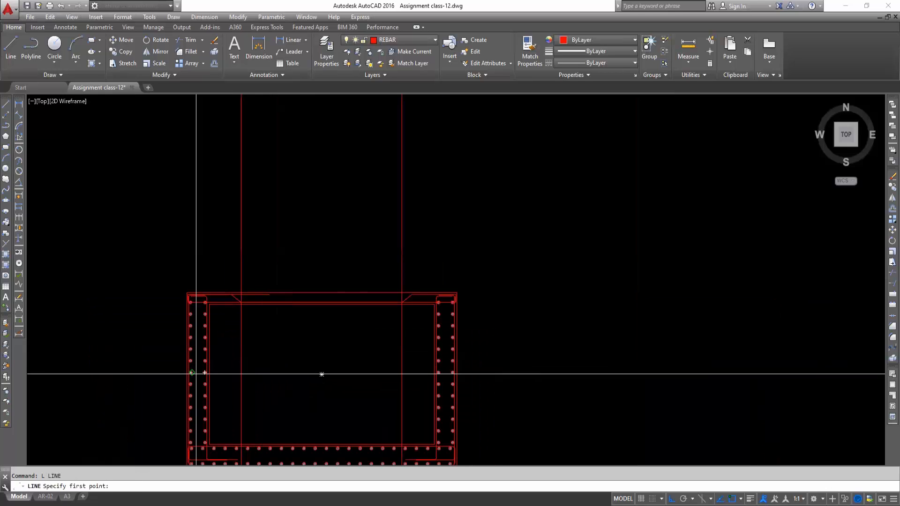
pyautogui.click(204, 372)
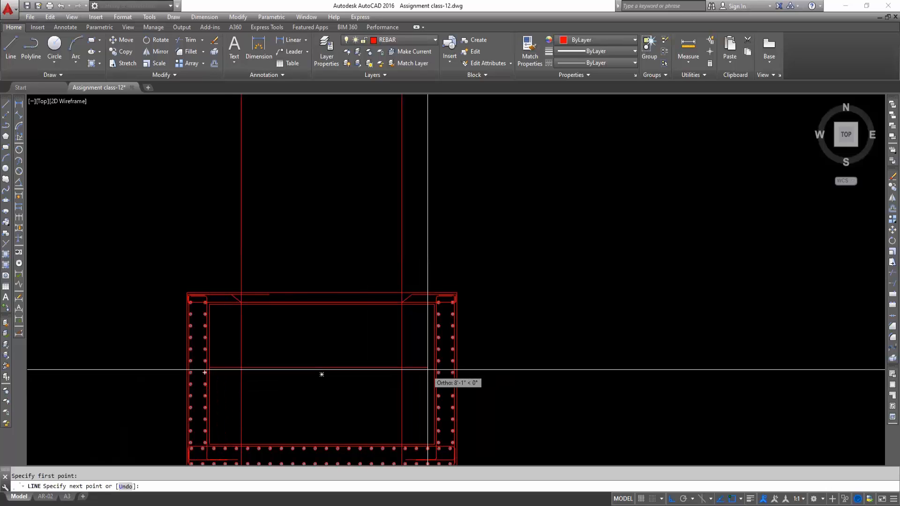
pyautogui.press('Escape')
pyautogui.scroll(2, 331, 398)
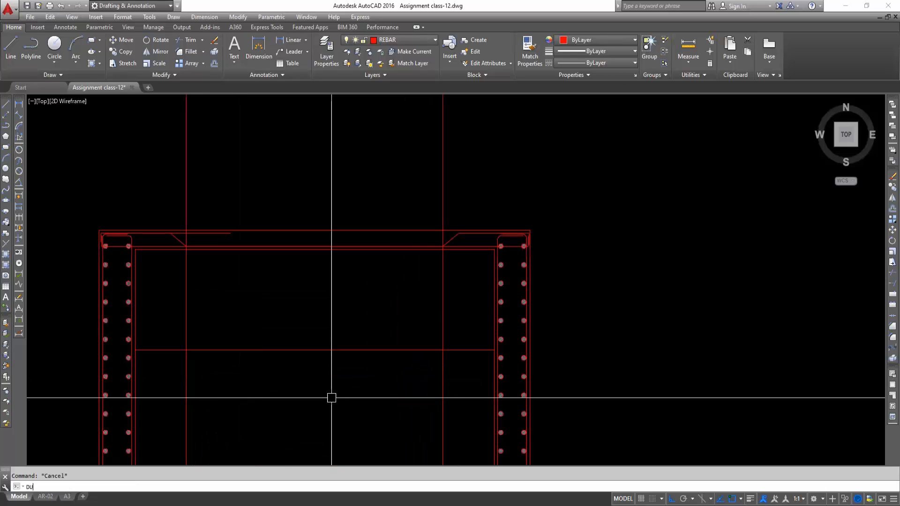
pyautogui.write('div')
pyautogui.press('Return')
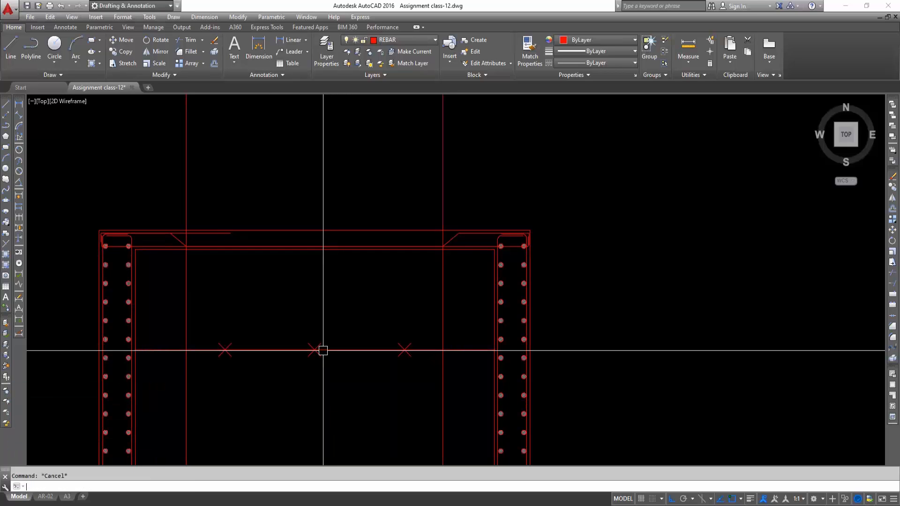
# Place a vertical construction line through the left quarter point and shorten the extra top bar to end on it
pyautogui.write('x')
pyautogui.press('Return')
pyautogui.click(194, 351)
pyautogui.press('Escape')
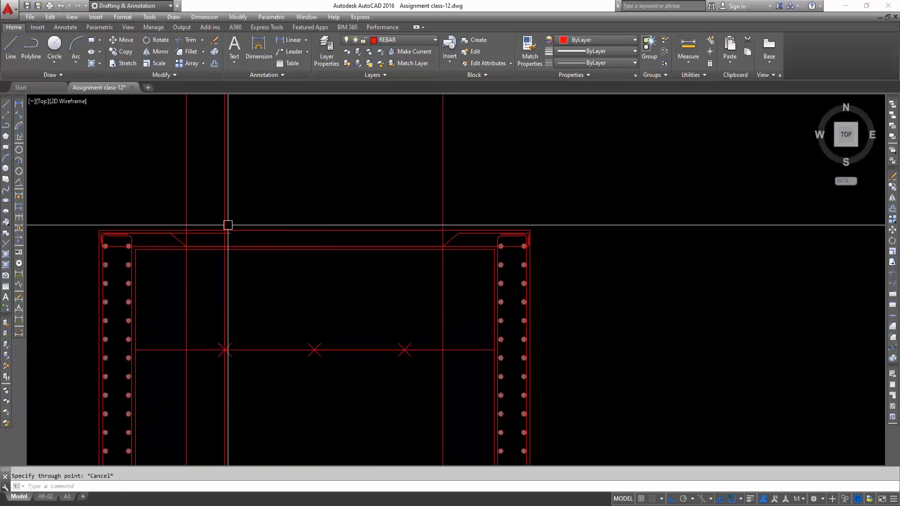
pyautogui.scroll(5, 226, 225)
pyautogui.click(193, 279)
pyautogui.click(197, 291)
pyautogui.click(234, 291)
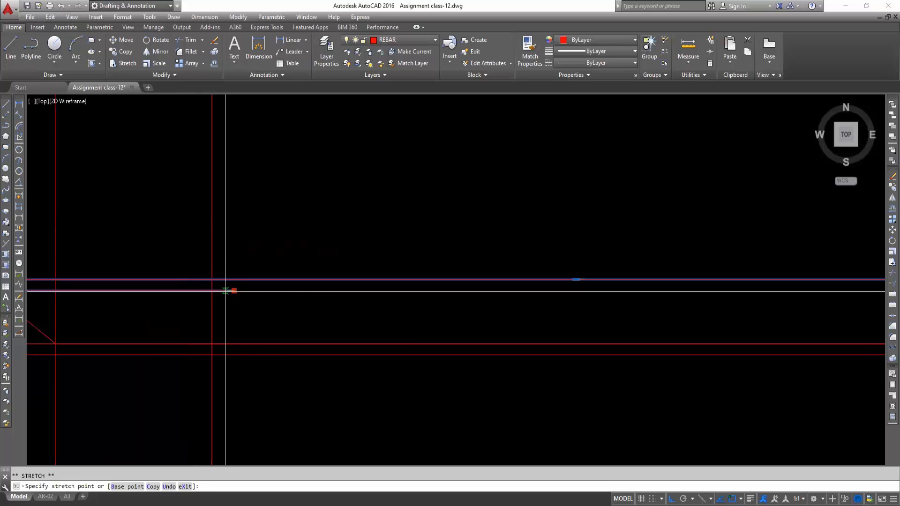
pyautogui.click(206, 291)
pyautogui.press('Escape')
# Mirror the left extra top bar about the tank's vertical centre line, keeping the original
pyautogui.click(186, 285)
pyautogui.scroll(-2, 189, 294)
pyautogui.click(168, 300)
pyautogui.scroll(-4, 212, 317)
pyautogui.moveTo(252, 343); pyautogui.dragTo(235, 344, button='middle')
pyautogui.write('mi')
pyautogui.press('Return')
pyautogui.click(279, 324)
pyautogui.press('Return')
# Erase the vertical construction lines, the horizontal dividing line and its division points
pyautogui.scroll(-2, 333, 343)
pyautogui.click(412, 245)
pyautogui.click(165, 255)
pyautogui.write('e')
pyautogui.press('Return')
pyautogui.click(381, 361)
pyautogui.click(283, 415)
pyautogui.write('e')
pyautogui.press('Return')
pyautogui.scroll(4, 241, 335)
pyautogui.scroll(-2, 352, 319)
pyautogui.moveTo(437, 318); pyautogui.dragTo(364, 315, button='middle')
pyautogui.scroll(2, 364, 314)
pyautogui.press('Escape')
pyautogui.scroll(-4, 335, 337)
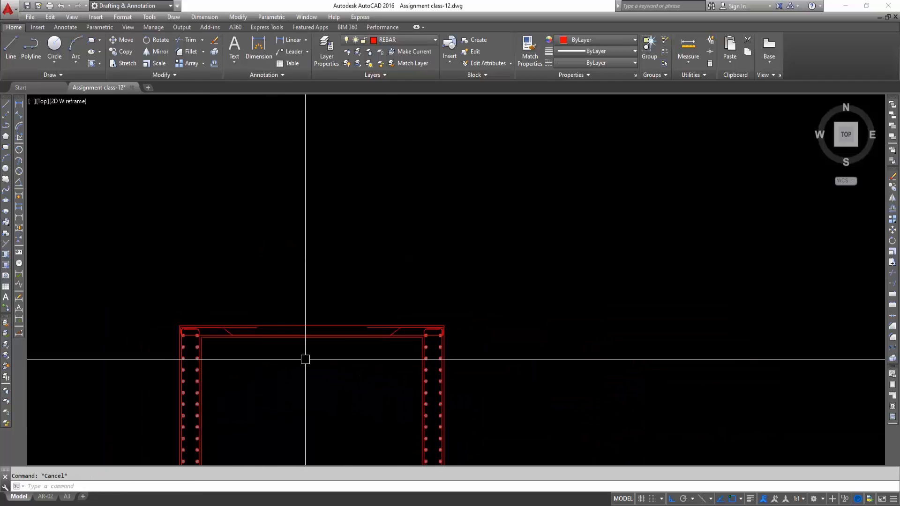
# Copy the bottom slab's upper row of bar dots straight up onto the top slab's lower bar
pyautogui.scroll(4, 196, 353)
pyautogui.scroll(-6, 227, 369)
pyautogui.moveTo(227, 370); pyautogui.dragTo(227, 301, button='middle')
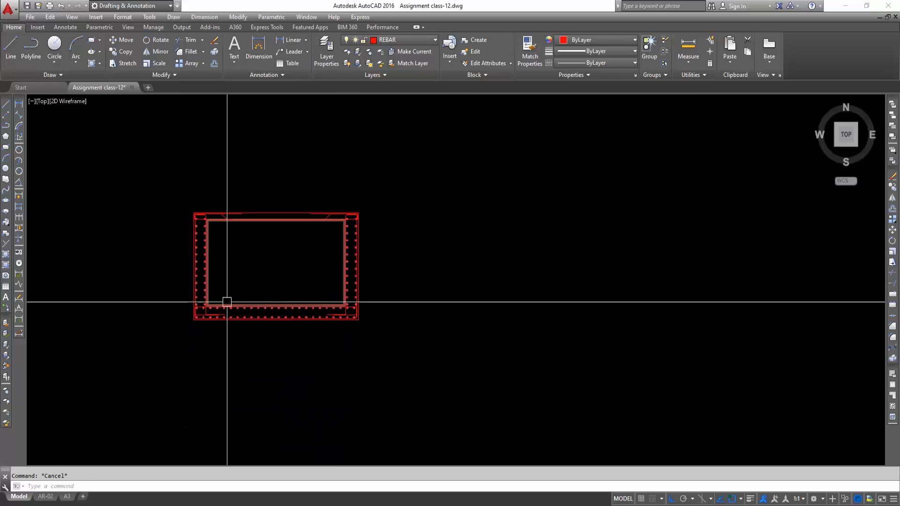
pyautogui.scroll(6, 227, 302)
pyautogui.click(209, 329)
pyautogui.write('co')
pyautogui.press('Return')
pyautogui.click(247, 337)
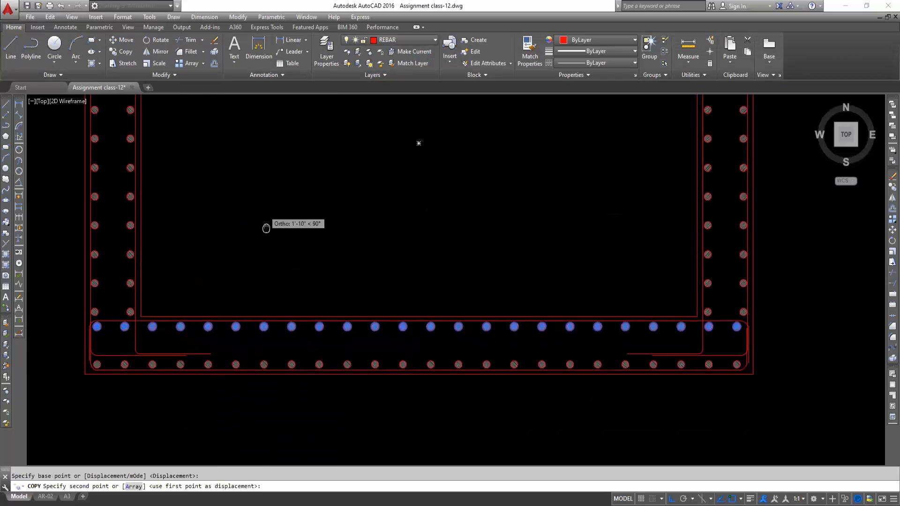
pyautogui.moveTo(266, 228); pyautogui.dragTo(251, 267, button='middle')
pyautogui.scroll(6, 250, 267)
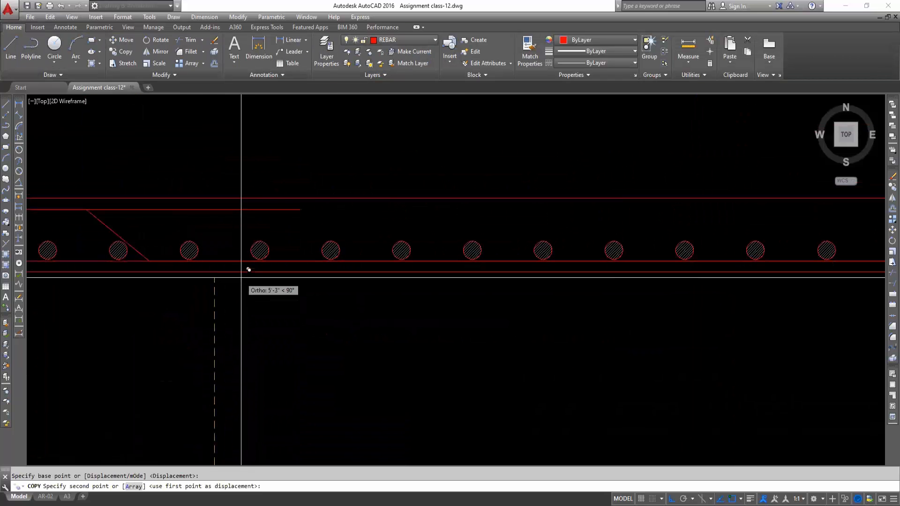
pyautogui.scroll(-3, 114, 345)
pyautogui.scroll(-2, 269, 327)
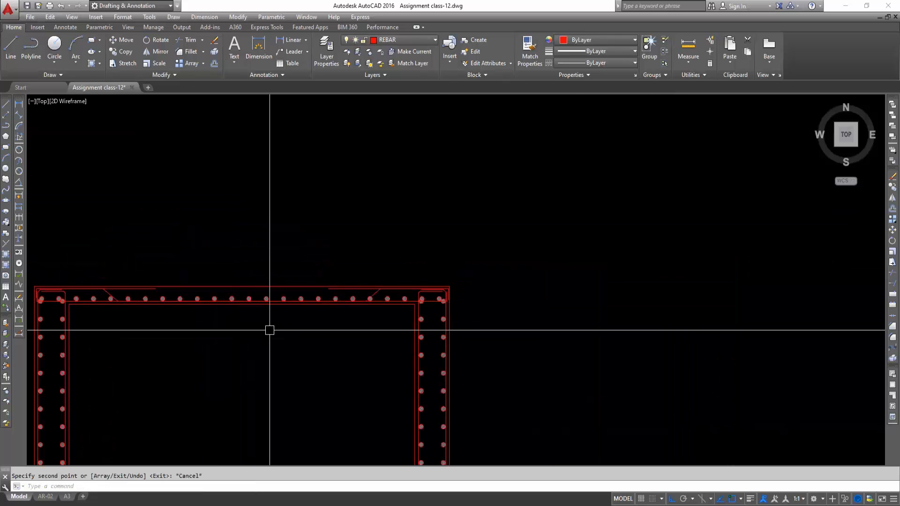
# Copy the top slab's row of bar dots vertically upward to sit just beneath the extra top bars
pyautogui.scroll(2, 372, 288)
pyautogui.click(393, 306)
pyautogui.scroll(2, 381, 305)
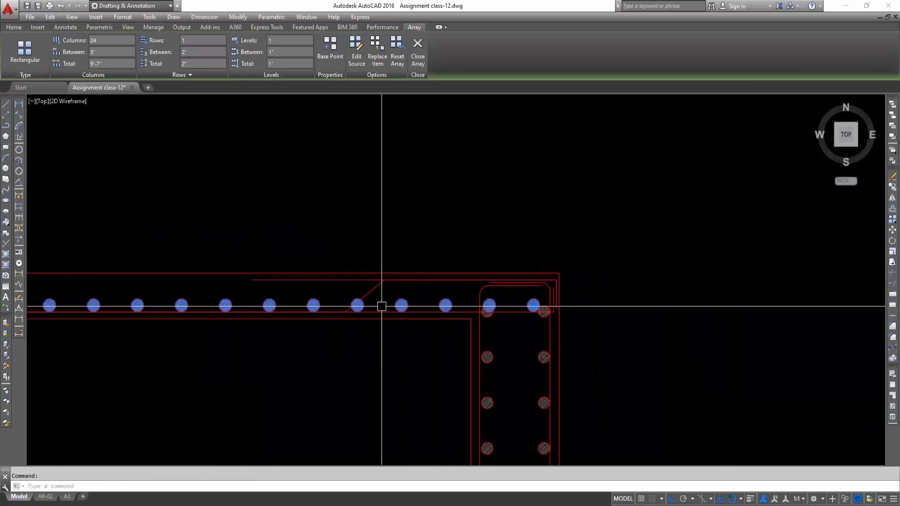
pyautogui.press('Return')
pyautogui.click(349, 237)
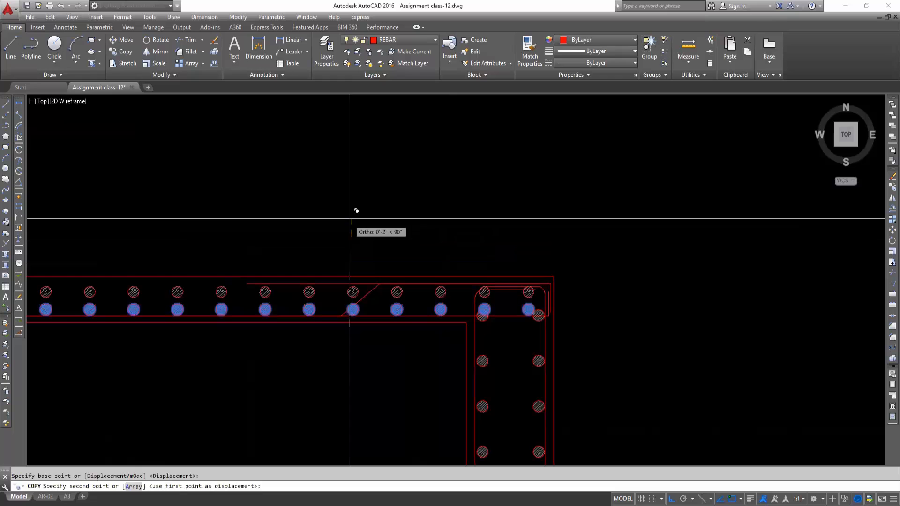
pyautogui.click(349, 217)
pyautogui.press('Escape')
pyautogui.scroll(-2, 310, 272)
# Reduce the top slab's upper bar dot array to 7 columns so it covers only the left extra top bar
pyautogui.moveTo(191, 298); pyautogui.dragTo(389, 318, button='middle')
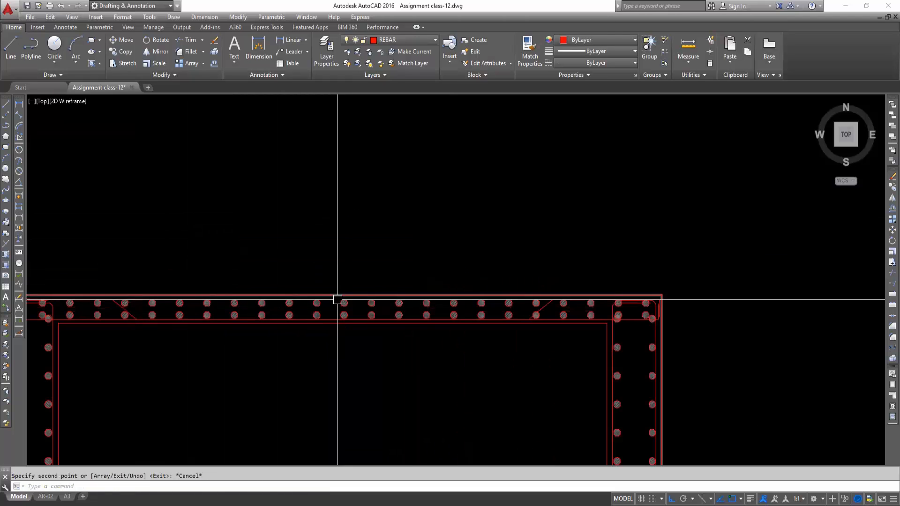
pyautogui.click(233, 302)
pyautogui.scroll(-4, 347, 327)
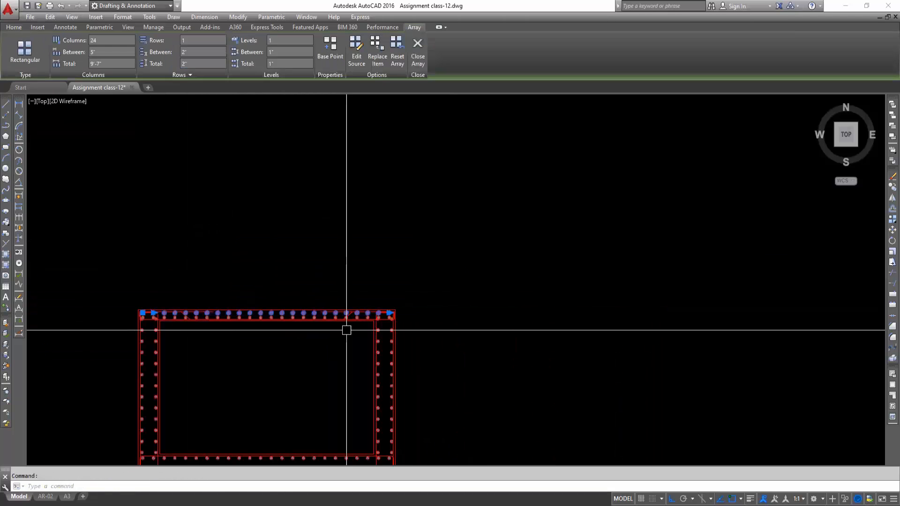
pyautogui.scroll(2, 388, 312)
pyautogui.scroll(2, 136, 305)
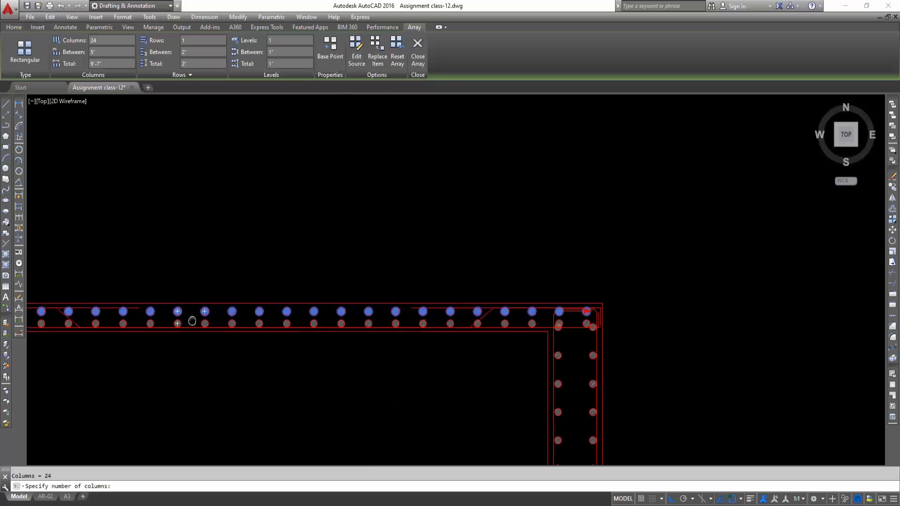
pyautogui.scroll(4, 167, 305)
pyautogui.press('Escape')
# Mirror the left group of upper bar dots about the slab's vertical centre line, keeping the original
pyautogui.click(114, 307)
pyautogui.scroll(-4, 207, 363)
pyautogui.scroll(2, 255, 361)
pyautogui.write('M')
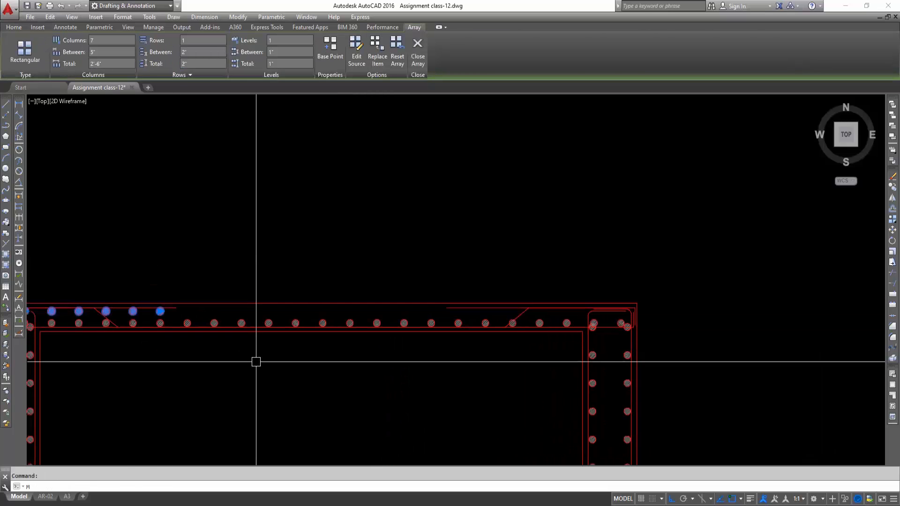
pyautogui.scroll(-2, 311, 339)
pyautogui.click(315, 330)
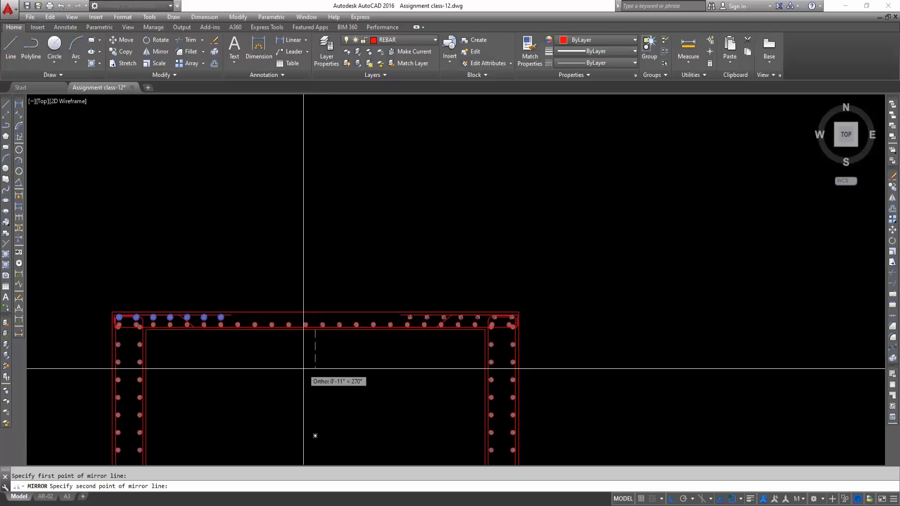
pyautogui.moveTo(405, 366); pyautogui.dragTo(317, 365, button='middle')
pyautogui.press('Escape')
pyautogui.scroll(-2, 410, 374)
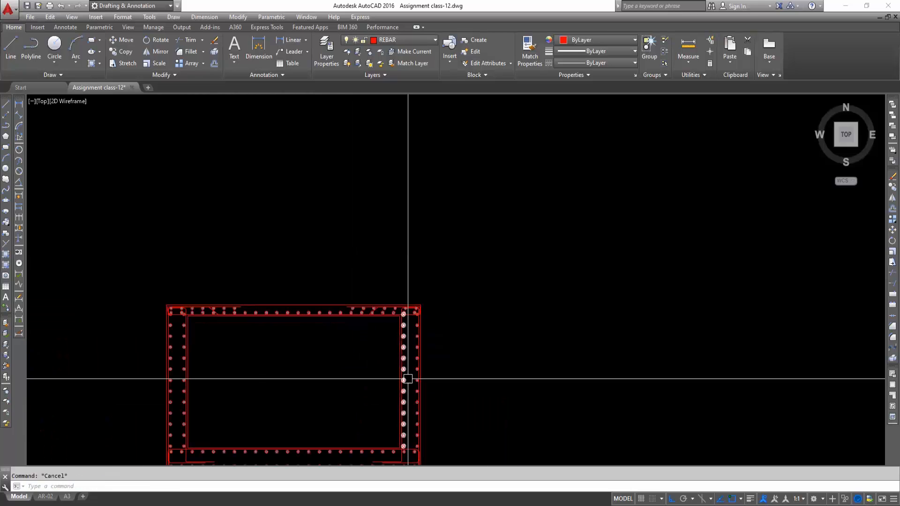
pyautogui.scroll(2, 300, 307)
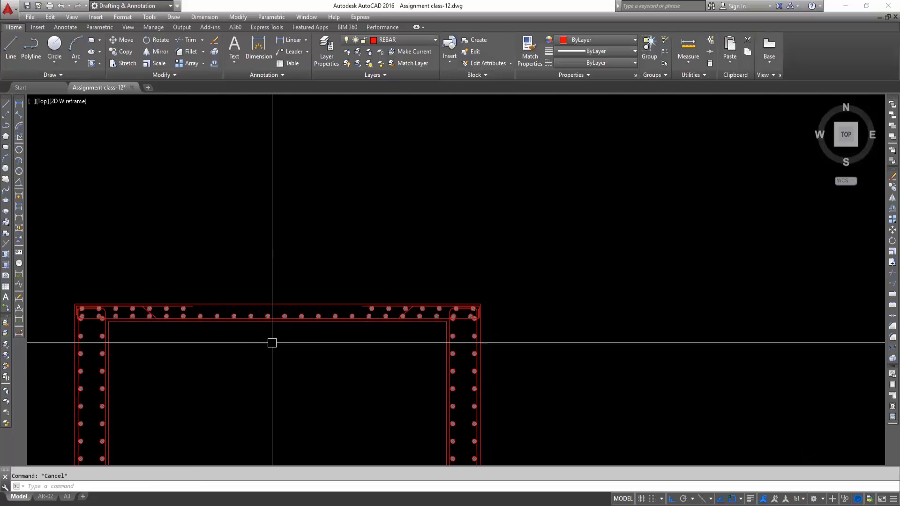
pyautogui.scroll(2, 156, 310)
pyautogui.scroll(-2, 328, 340)
pyautogui.moveTo(358, 347); pyautogui.dragTo(332, 311, button='middle')
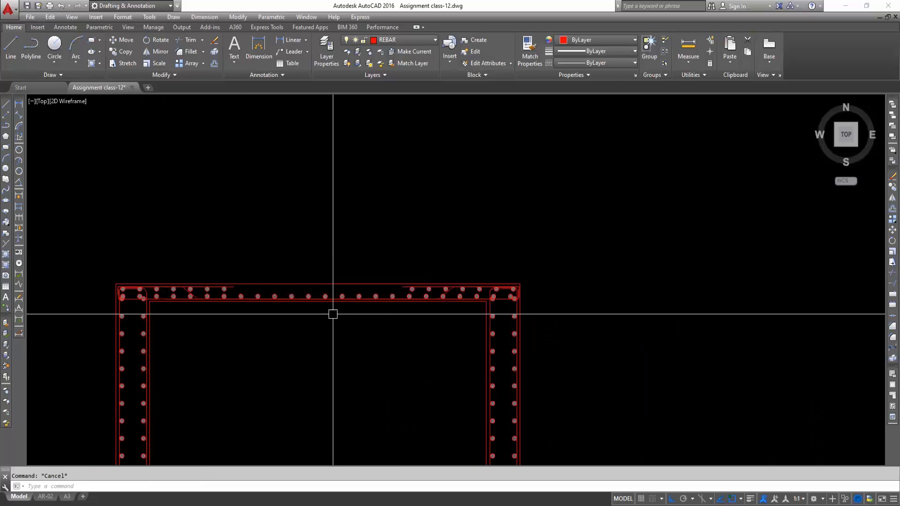
# Add a vertical linear dimension for the bottom slab's thickness beside the lower left corner
pyautogui.scroll(-4, 300, 315)
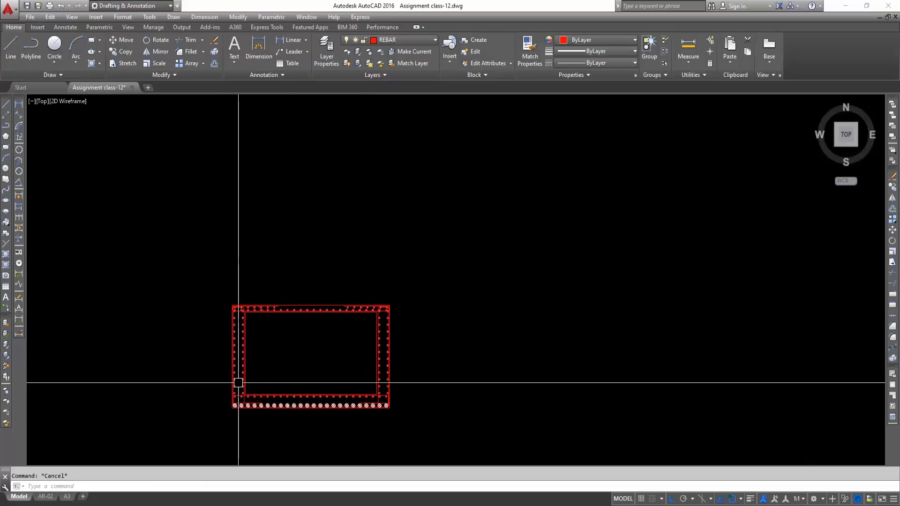
pyautogui.scroll(2, 231, 418)
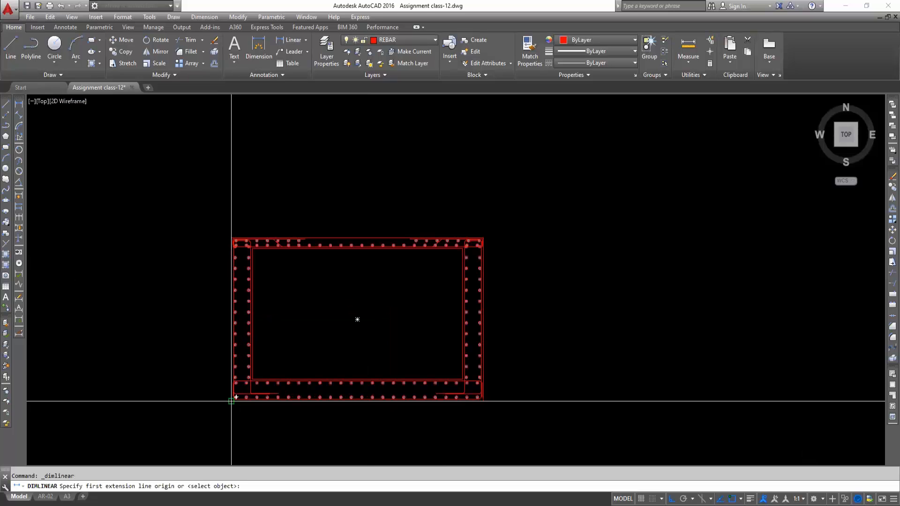
pyautogui.click(231, 399)
pyautogui.scroll(4, 250, 378)
pyautogui.click(250, 377)
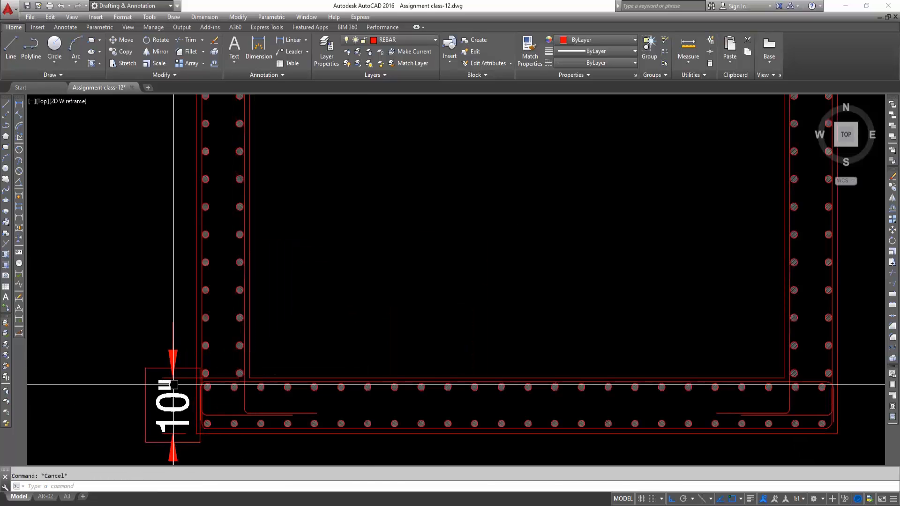
# Move the slab thickness dimension's upper extension origin from the inner corner to the left wall's outer face
pyautogui.scroll(-5, 197, 393)
pyautogui.scroll(3, 269, 376)
pyautogui.click(234, 358)
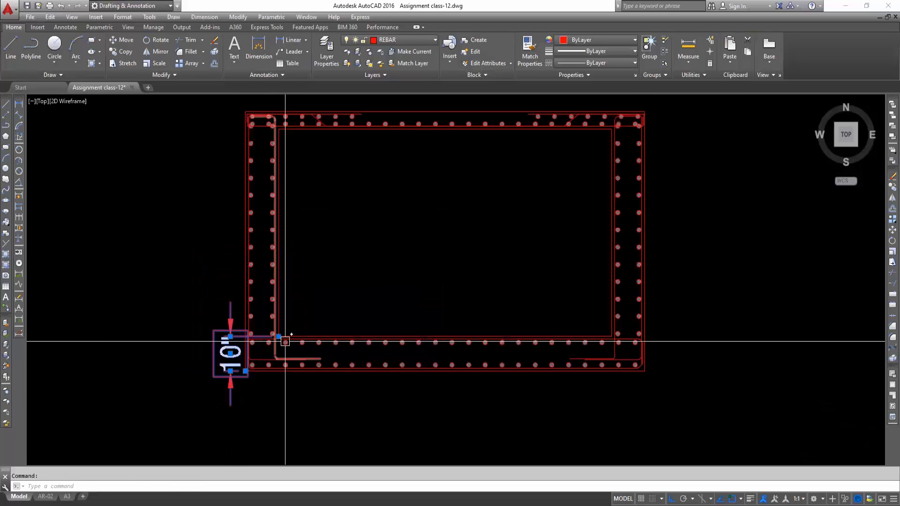
pyautogui.scroll(4, 285, 341)
pyautogui.click(279, 336)
pyautogui.press('Escape')
# Match the slab thickness dimension's properties to the vertical dimension beside the reinforcement plan
pyautogui.scroll(-10, 177, 333)
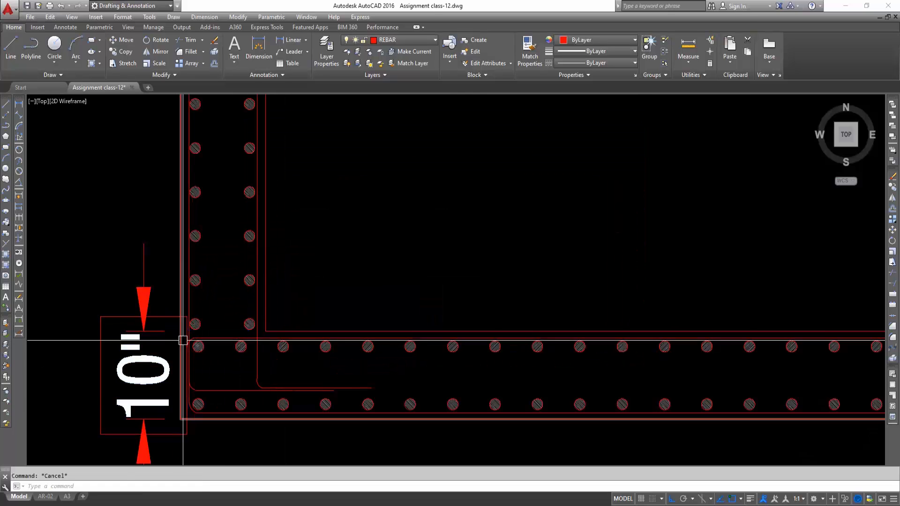
pyautogui.moveTo(259, 391); pyautogui.dragTo(324, 337, button='middle')
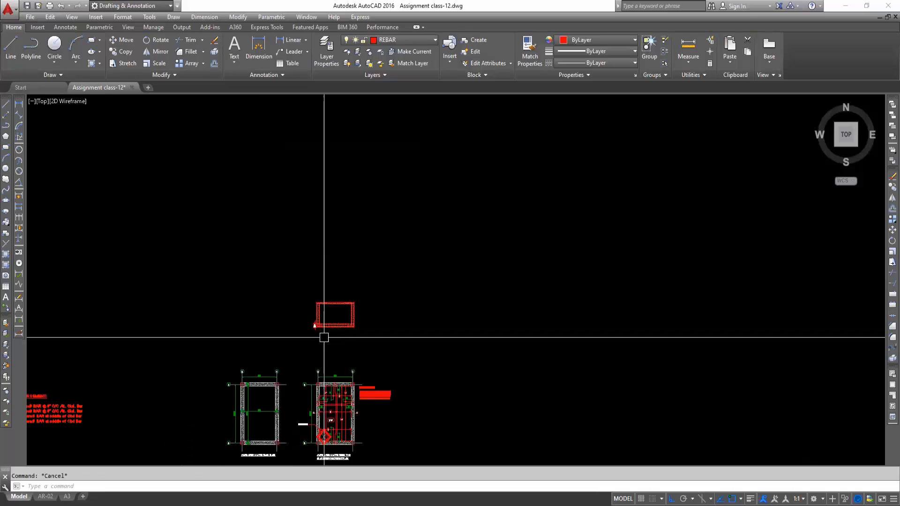
pyautogui.write('ma')
pyautogui.press('Return')
pyautogui.scroll(2, 307, 414)
pyautogui.click(308, 388)
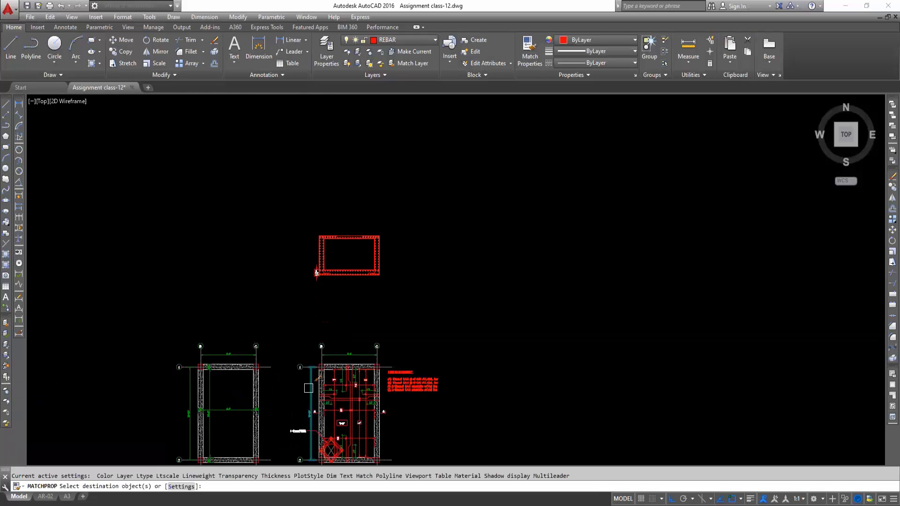
pyautogui.scroll(4, 309, 284)
pyautogui.scroll(8, 327, 255)
pyautogui.click(329, 255)
pyautogui.press('Return')
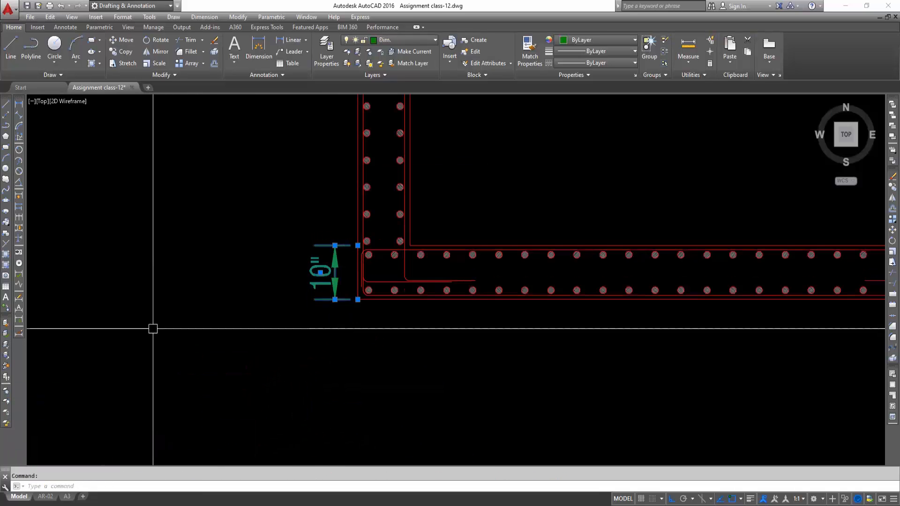
pyautogui.press('Escape')
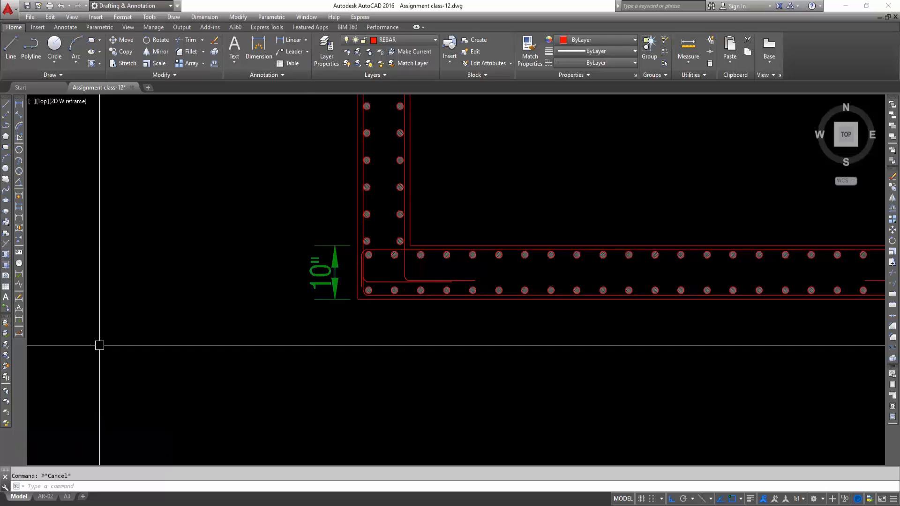
# Set the text height of the bottom slab's thickness dimension to 2 inches in its properties
pyautogui.click(333, 278)
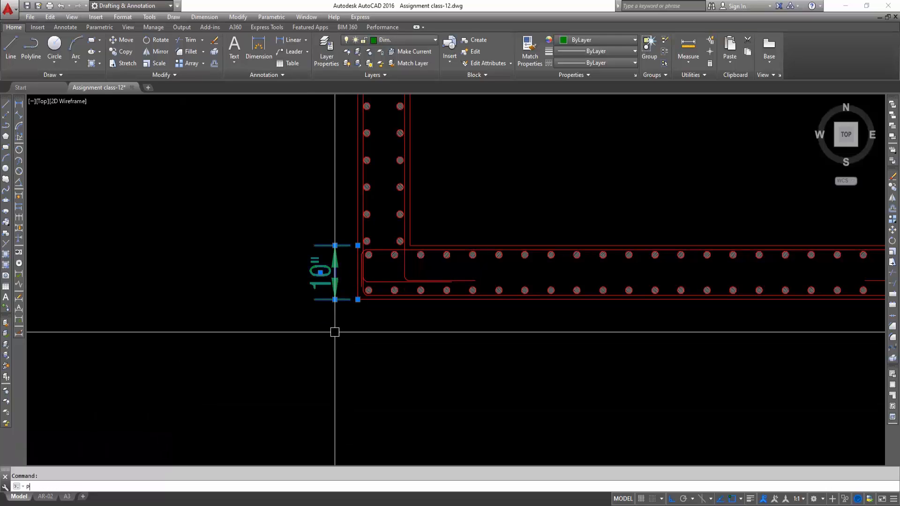
pyautogui.write('p')
pyautogui.press('Return')
pyautogui.press('Return')
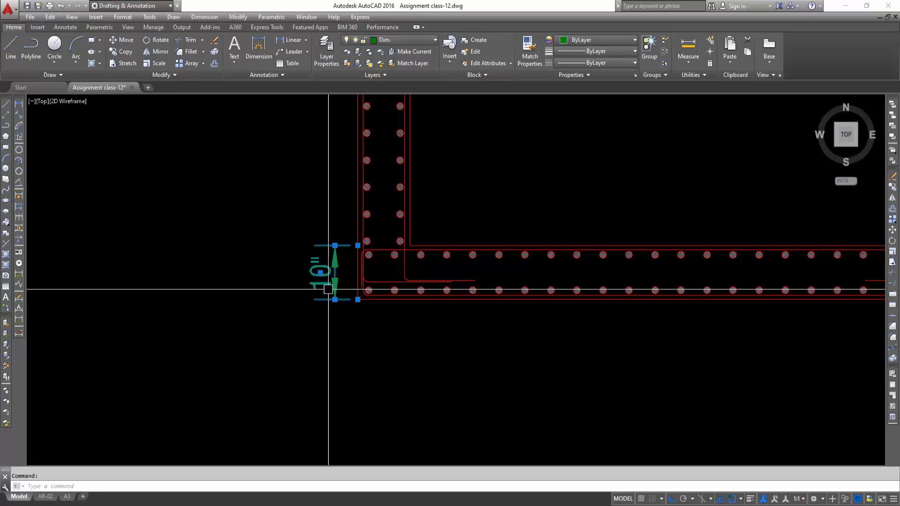
pyautogui.write('PR')
pyautogui.press('Return')
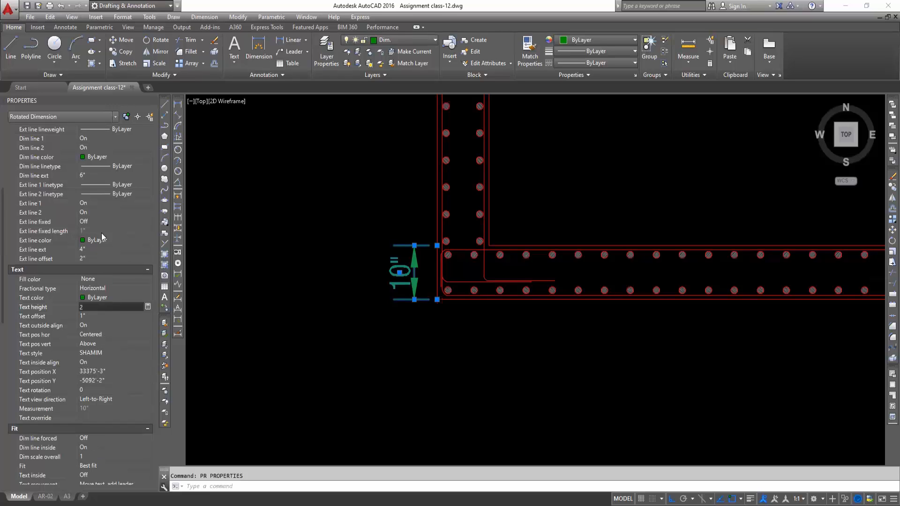
# Set the slab thickness dimension's arrow size to 2 inches and its dimension line and extension line extensions to 1 inch
pyautogui.click(96, 175)
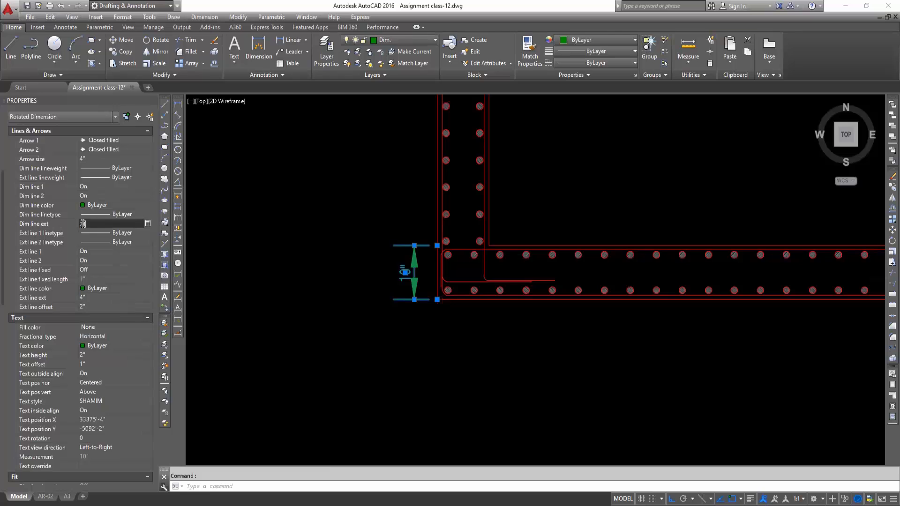
pyautogui.click(284, 240)
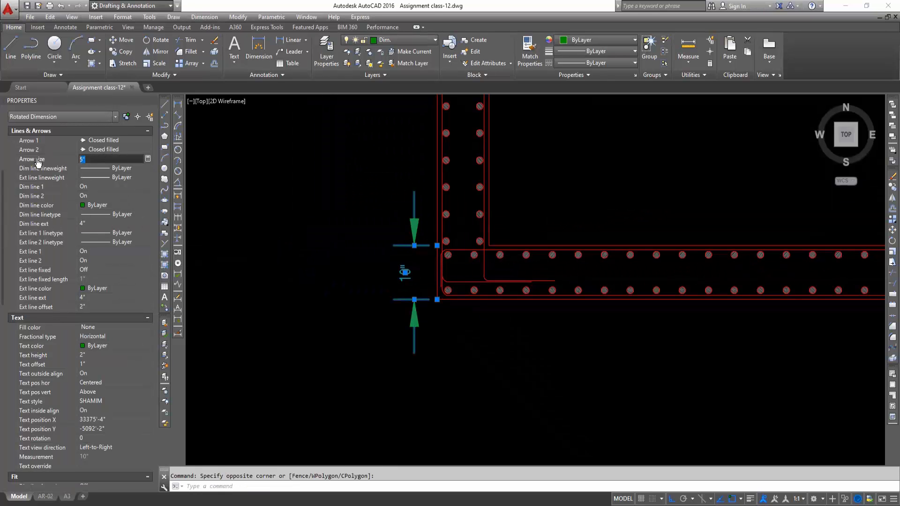
pyautogui.write('2')
pyautogui.press('Return')
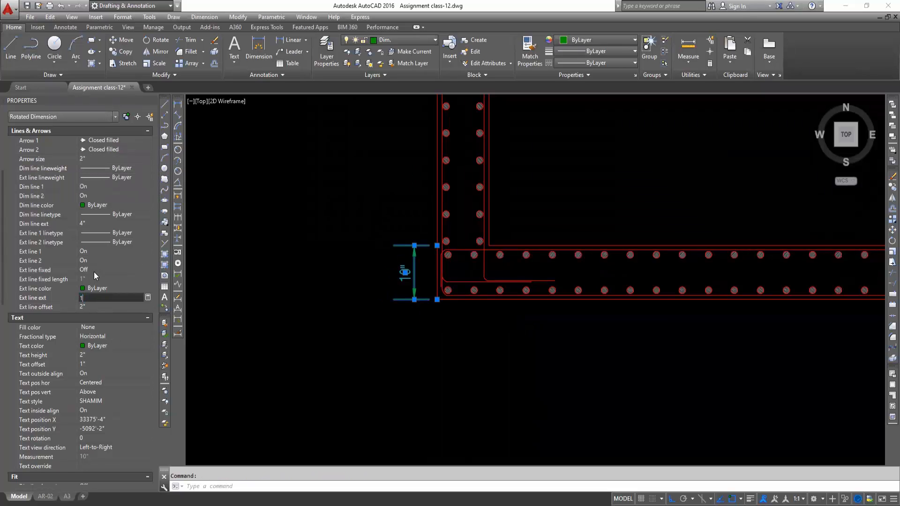
pyautogui.click(237, 281)
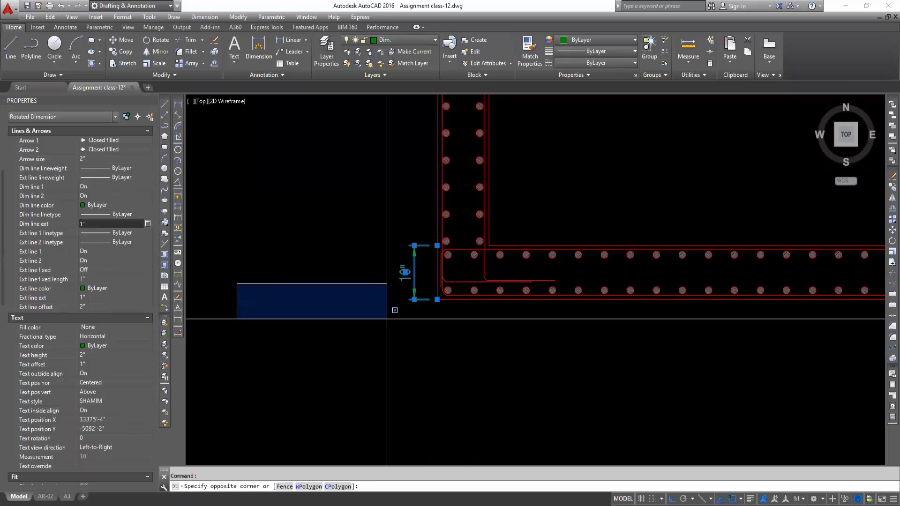
pyautogui.press('Escape')
# Continue the vertical dimension upward along the left wall for the tank's inner height and the top slab's thickness
pyautogui.scroll(-2, 408, 315)
pyautogui.moveTo(408, 315); pyautogui.dragTo(340, 376, button='middle')
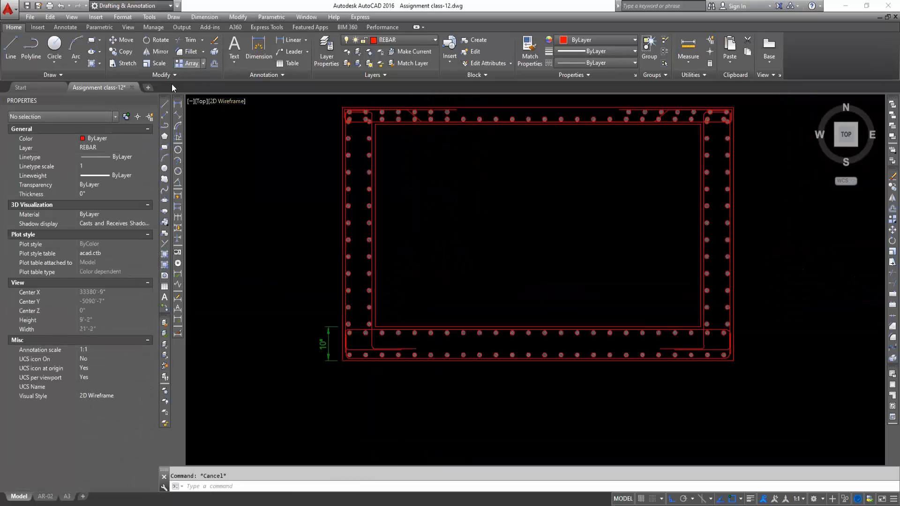
pyautogui.click(177, 217)
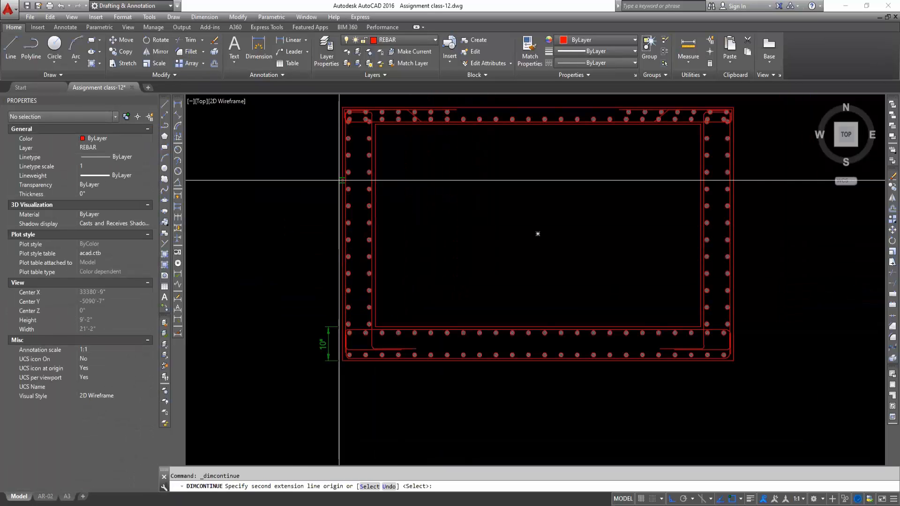
pyautogui.scroll(2, 341, 112)
pyautogui.click(394, 122)
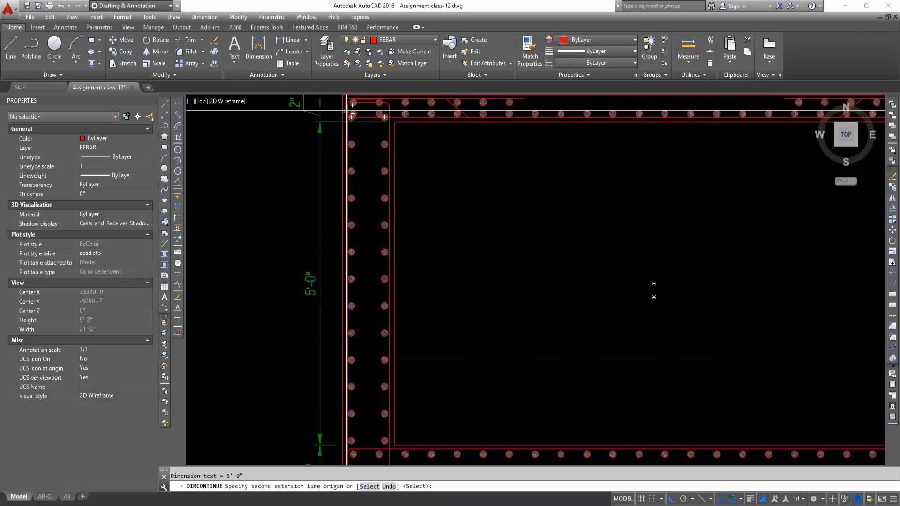
pyautogui.moveTo(350, 101); pyautogui.dragTo(338, 159, button='middle')
pyautogui.click(332, 152)
pyautogui.press('Escape')
# Add a horizontal linear dimension for the left wall's thickness above the section's top slab
pyautogui.scroll(-2, 332, 191)
pyautogui.moveTo(350, 215); pyautogui.dragTo(293, 227, button='middle')
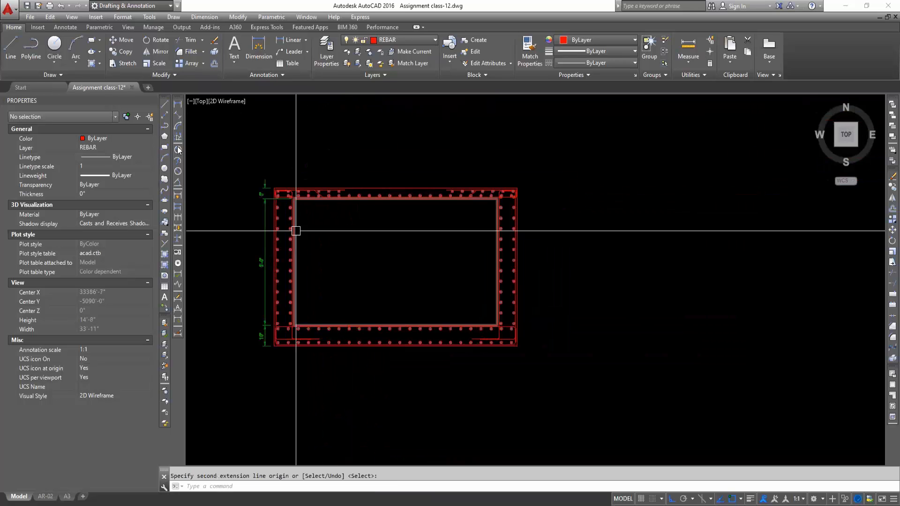
pyautogui.click(177, 104)
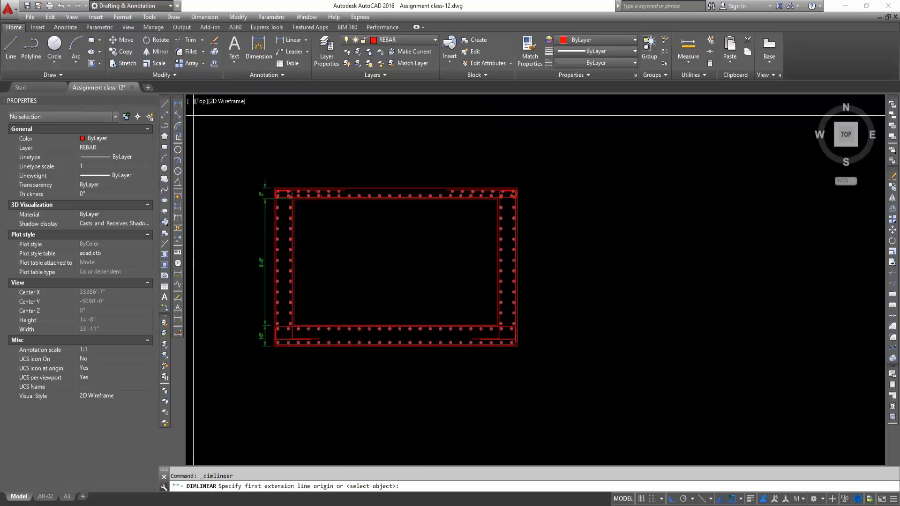
pyautogui.scroll(3, 276, 180)
pyautogui.click(269, 215)
pyautogui.click(319, 243)
pyautogui.click(300, 202)
pyautogui.press('Escape')
# Match the left wall thickness dimension's properties to the top slab's thickness dimension
pyautogui.write('ma')
pyautogui.press('space')
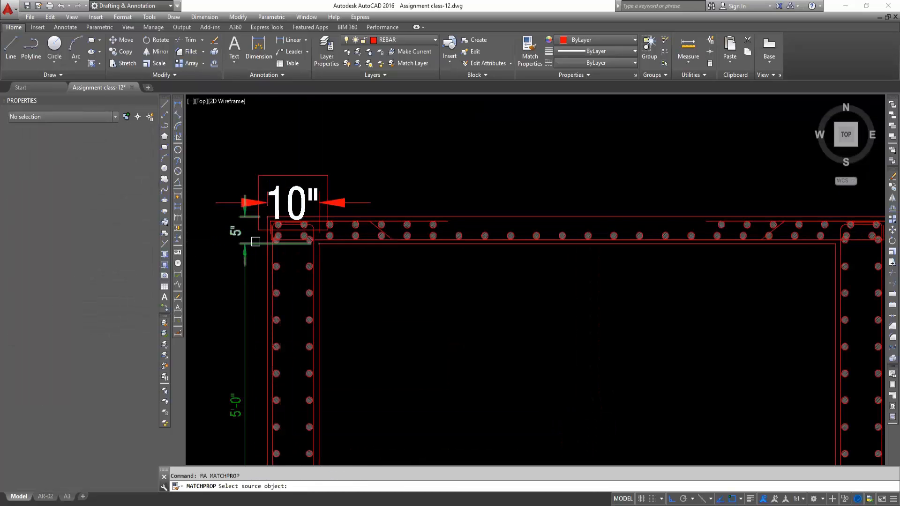
pyautogui.click(253, 244)
pyautogui.click(278, 195)
pyautogui.press('Escape')
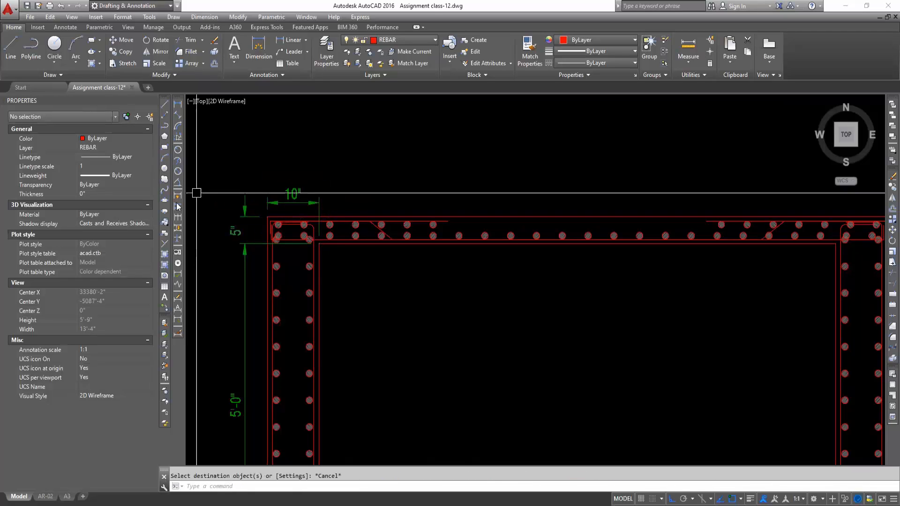
# Continue the horizontal dimension above the top slab for the tank's inner width and the right wall's thickness
pyautogui.click(179, 218)
pyautogui.scroll(-2, 576, 417)
pyautogui.moveTo(576, 417); pyautogui.dragTo(227, 342, button='middle')
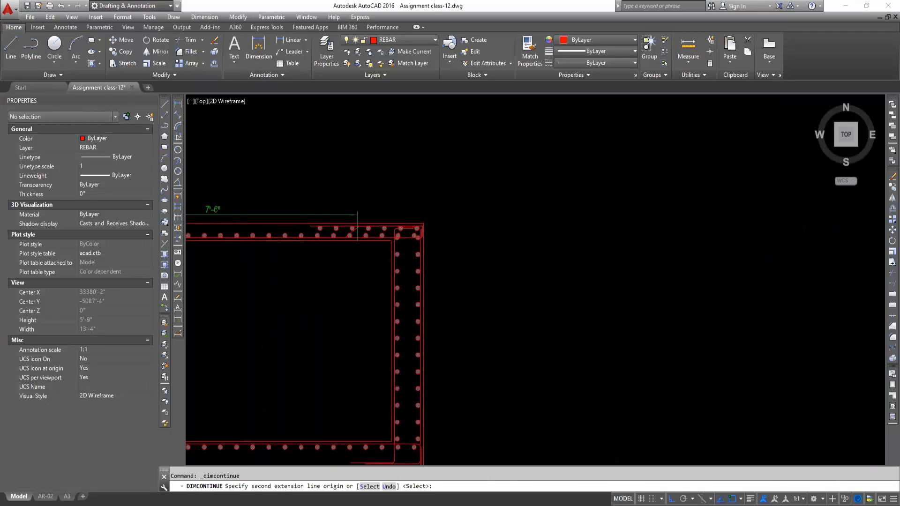
pyautogui.scroll(2, 355, 249)
pyautogui.click(467, 195)
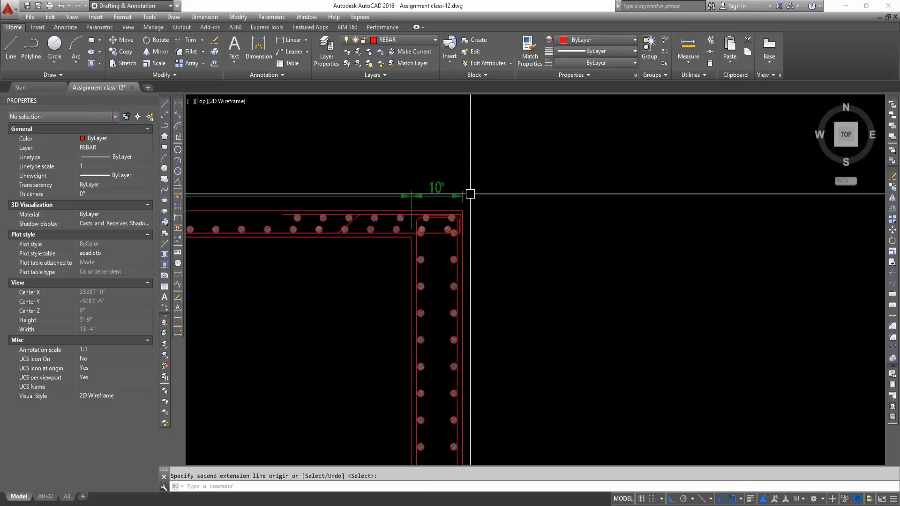
pyautogui.scroll(-3, 467, 195)
pyautogui.scroll(2, 335, 308)
pyautogui.moveTo(327, 302); pyautogui.dragTo(293, 344, button='middle')
pyautogui.moveTo(356, 260); pyautogui.dragTo(293, 263, button='middle')
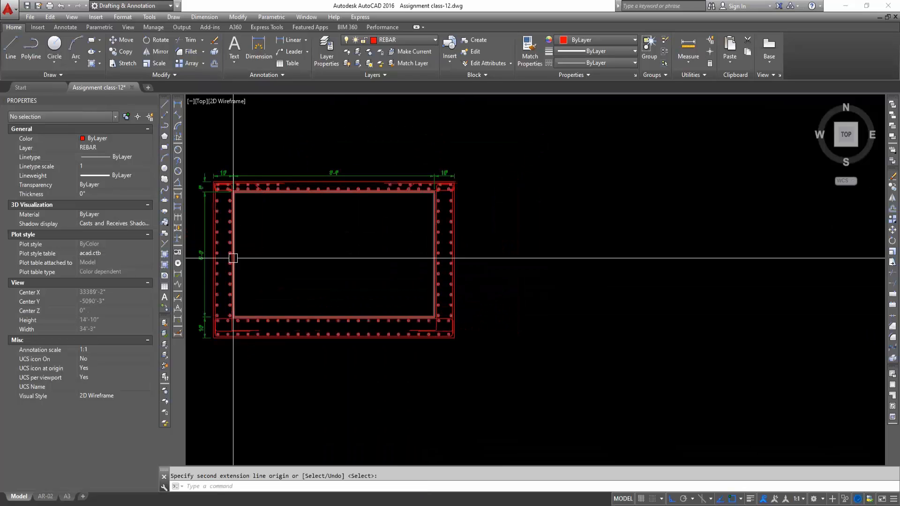
pyautogui.press('Escape')
# Copy the reinforcement note beside the plan into the empty interior of the tank section
pyautogui.scroll(-4, 356, 258)
pyautogui.moveTo(360, 428); pyautogui.dragTo(355, 368, button='middle')
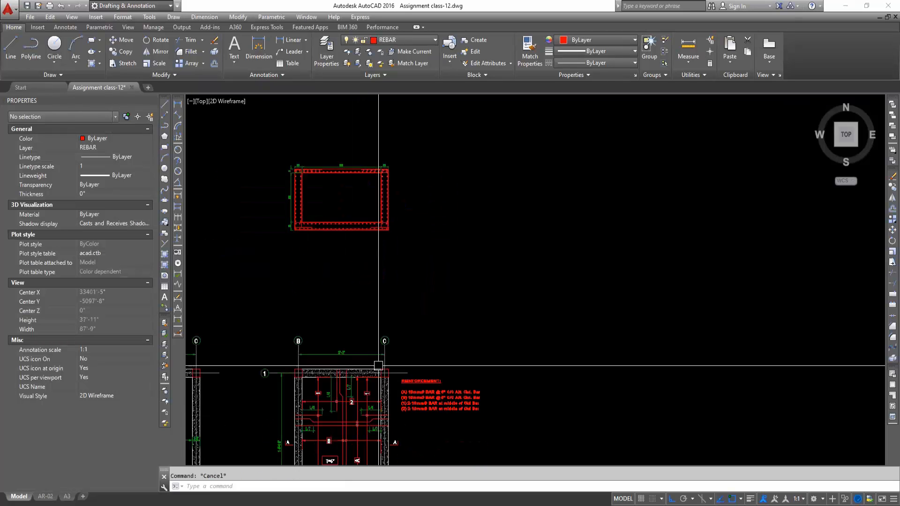
pyautogui.click(423, 396)
pyautogui.write('co')
pyautogui.press('Return')
pyautogui.click(424, 397)
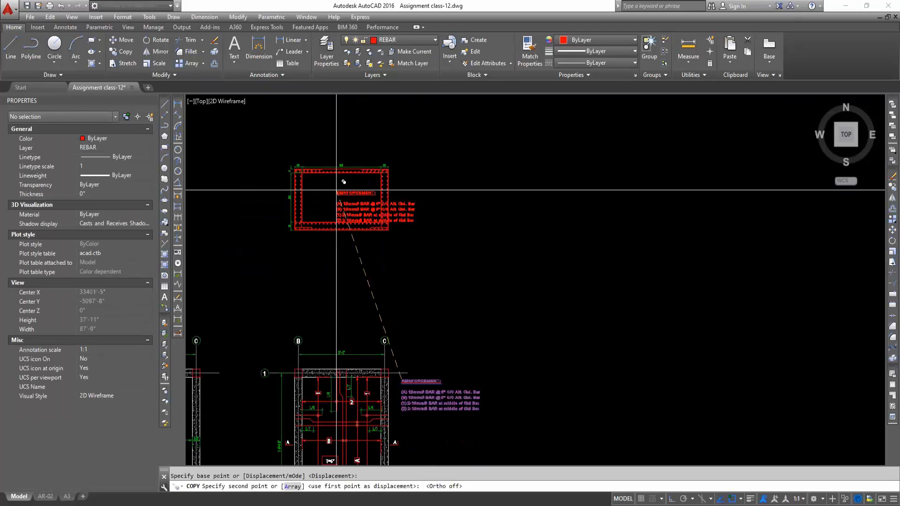
pyautogui.scroll(4, 331, 182)
pyautogui.click(309, 203)
pyautogui.press('Return')
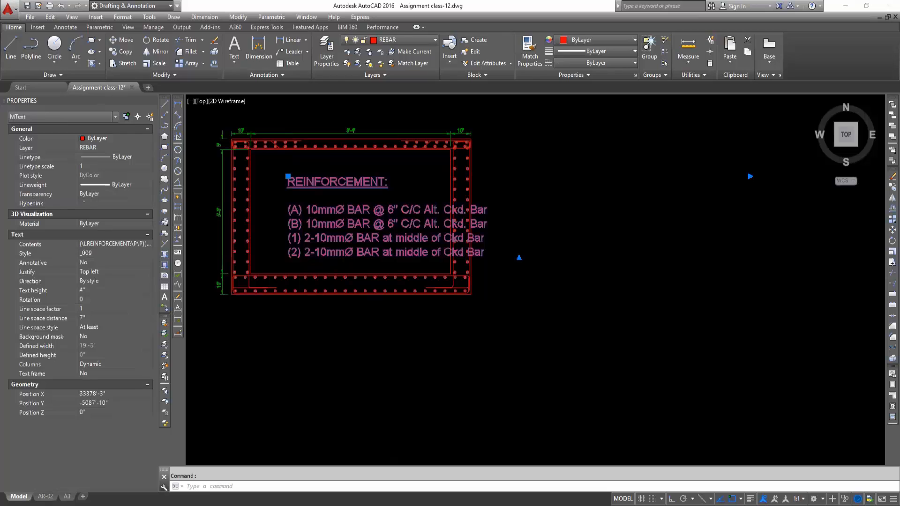
# Replace the copied note's content with 2 and set its text height to 2 inches
pyautogui.write('2')
pyautogui.press('Return')
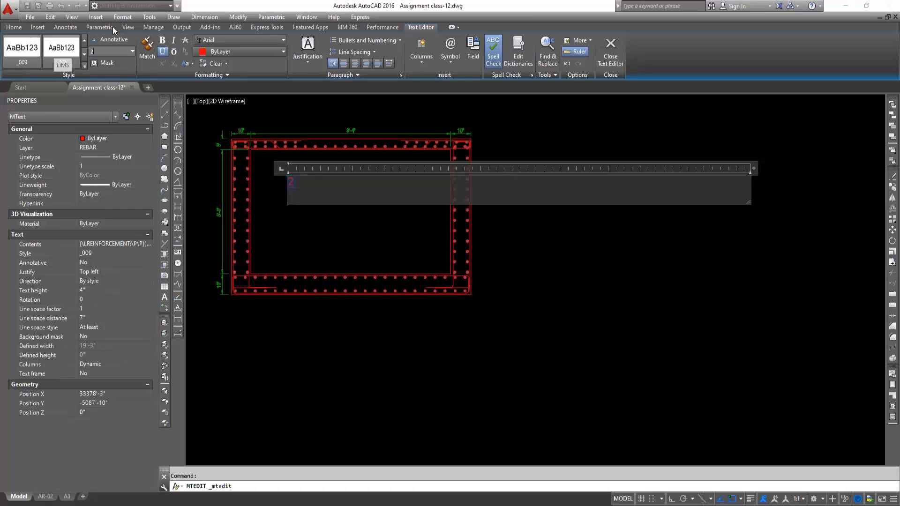
pyautogui.write('2')
pyautogui.press('Return')
pyautogui.click(309, 209)
pyautogui.scroll(5, 332, 221)
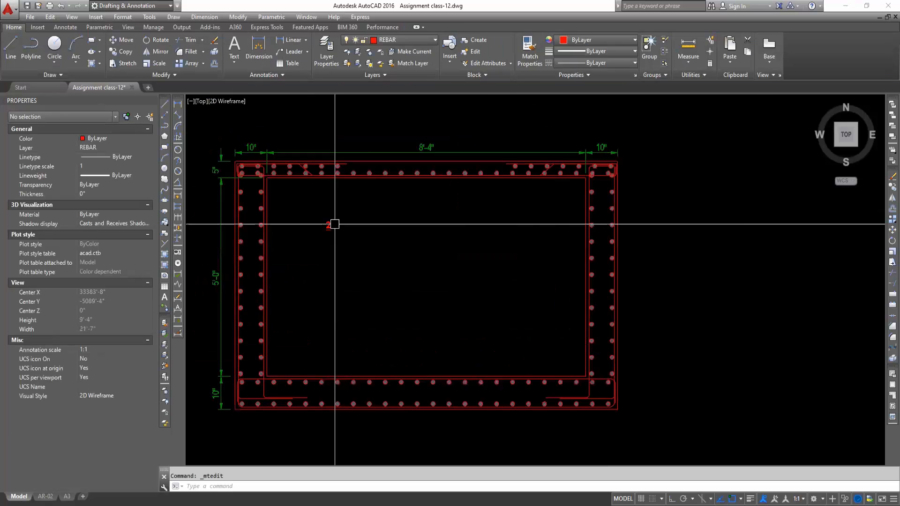
# Change the copied note to read OVER HEAD WATER TANK without underlining
pyautogui.doubleClick(326, 225)
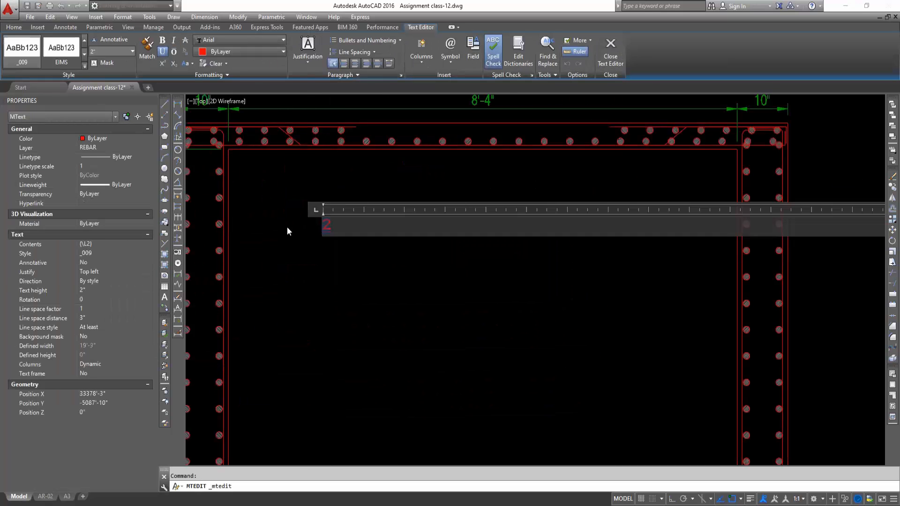
pyautogui.write('OVER HEAD WATER TANK')
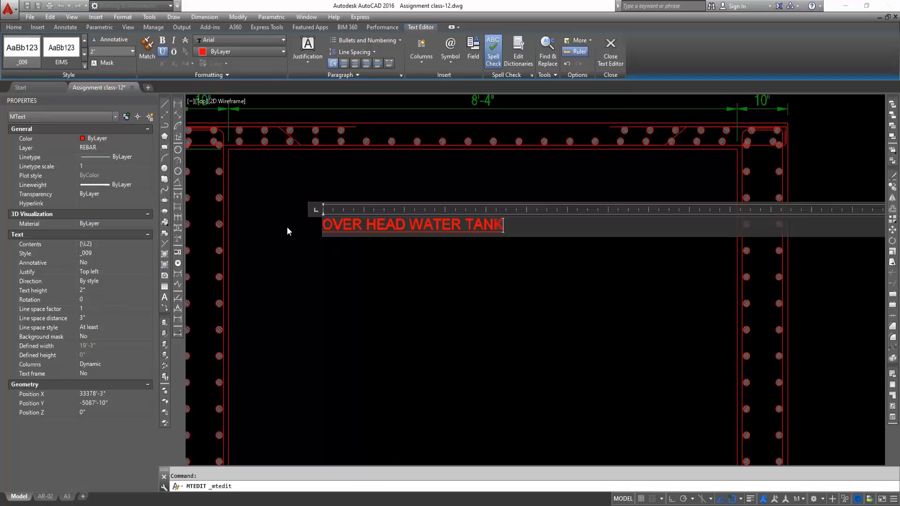
pyautogui.hotkey('ctrl', 'a')
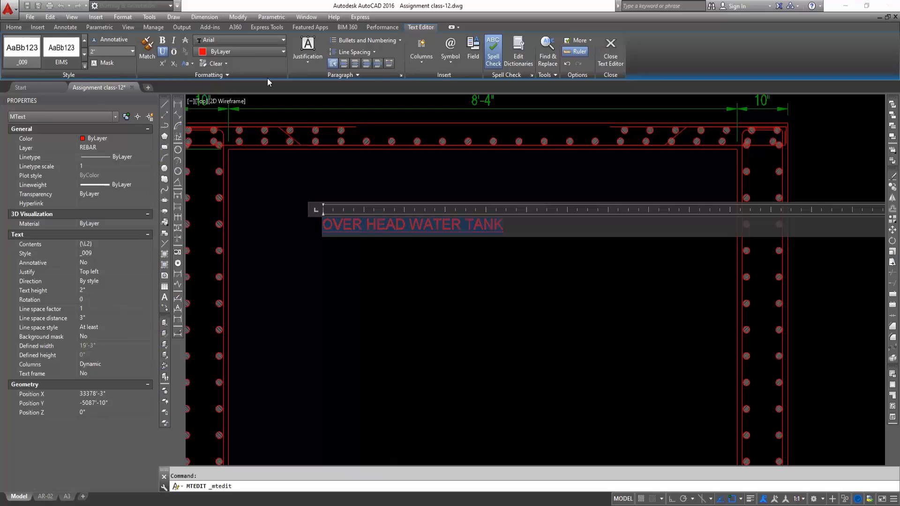
pyautogui.click(343, 247)
pyautogui.scroll(-2, 346, 245)
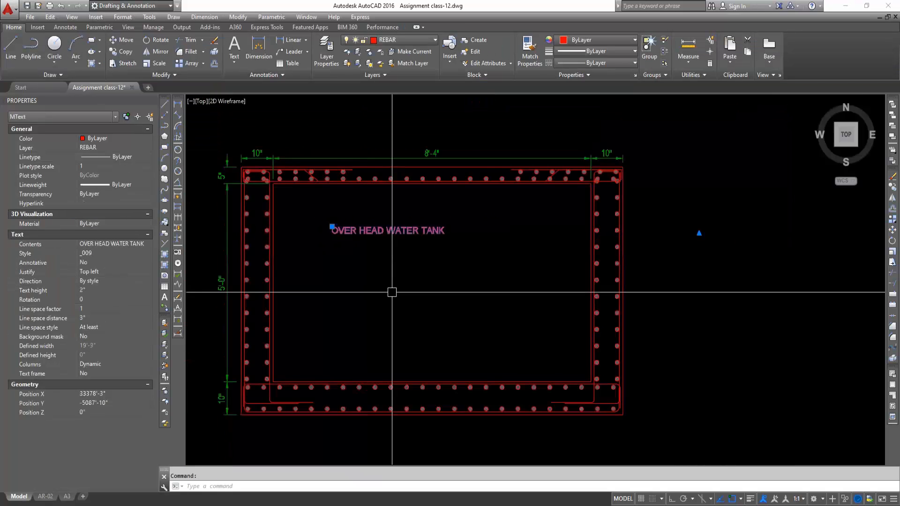
# Move the OVER HEAD WATER TANK label to the middle of the tank's interior
pyautogui.moveTo(393, 291); pyautogui.dragTo(285, 258, button='middle')
pyautogui.write('m')
pyautogui.press('space')
pyautogui.click(283, 247)
pyautogui.click(324, 301)
pyautogui.press('Escape')
pyautogui.scroll(-4, 330, 297)
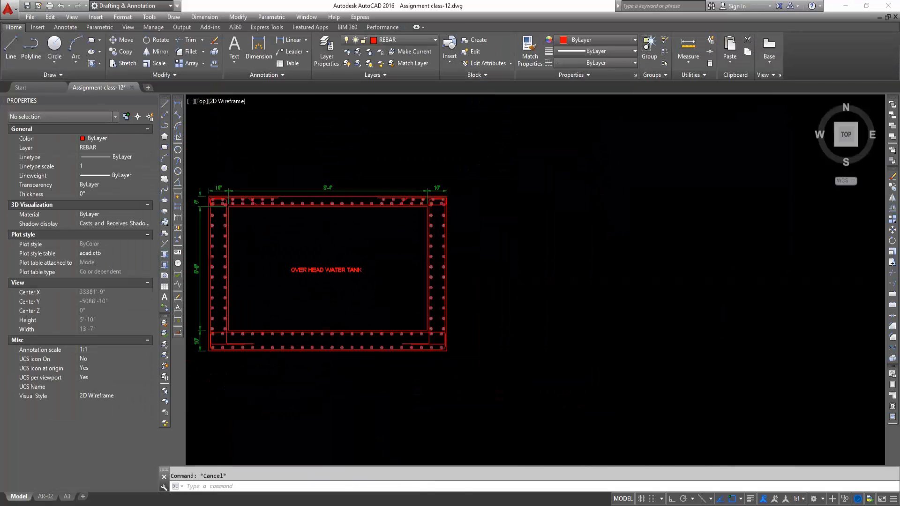
# Copy the OVER HEAD WATER TANK label up and left, closer to the left wall inside the tank
pyautogui.scroll(4, 328, 294)
pyautogui.click(306, 265)
pyautogui.moveTo(339, 306); pyautogui.dragTo(378, 326, button='middle')
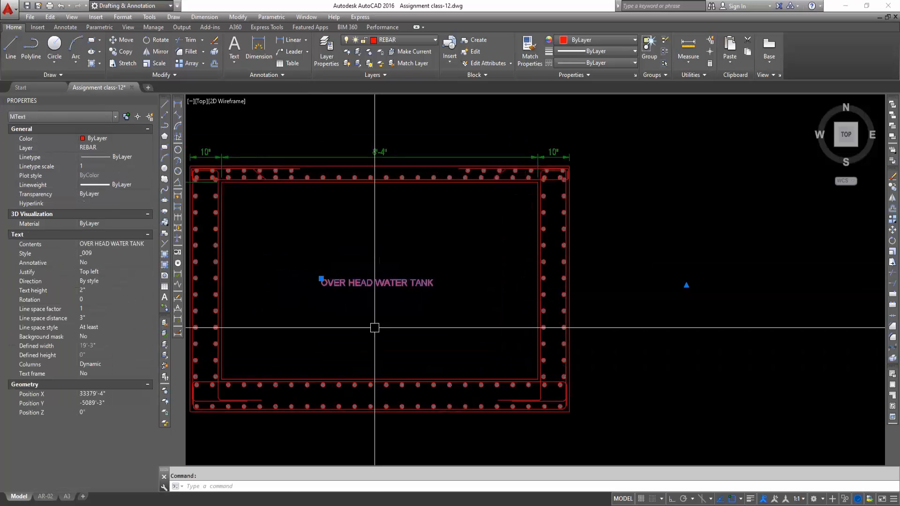
pyautogui.write('o')
pyautogui.press('space')
pyautogui.click(353, 331)
pyautogui.press('Escape')
pyautogui.write('co')
pyautogui.press('space')
pyautogui.click(330, 318)
pyautogui.click(282, 279)
pyautogui.press('Escape')
# Draw a circle around one bar dot in the left wall's outer row, centred on the bar
pyautogui.scroll(3, 331, 303)
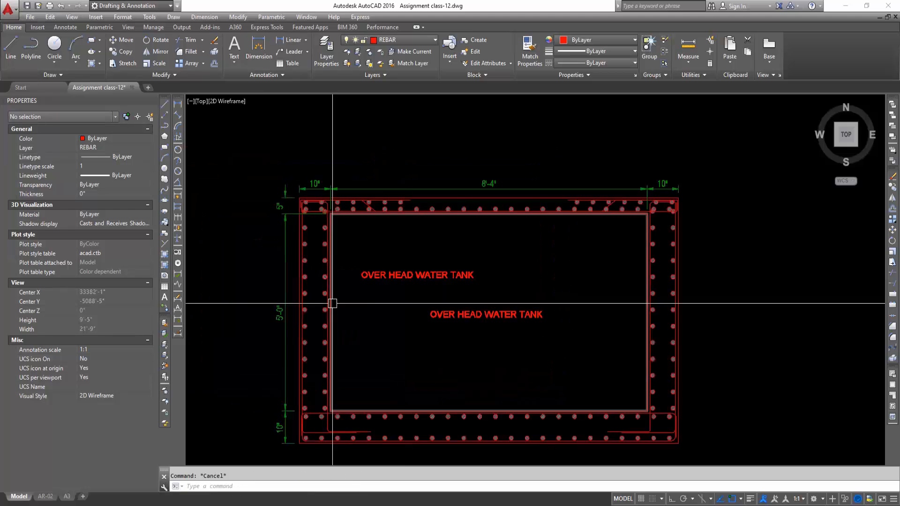
pyautogui.scroll(8, 295, 291)
pyautogui.write('c')
pyautogui.press('space')
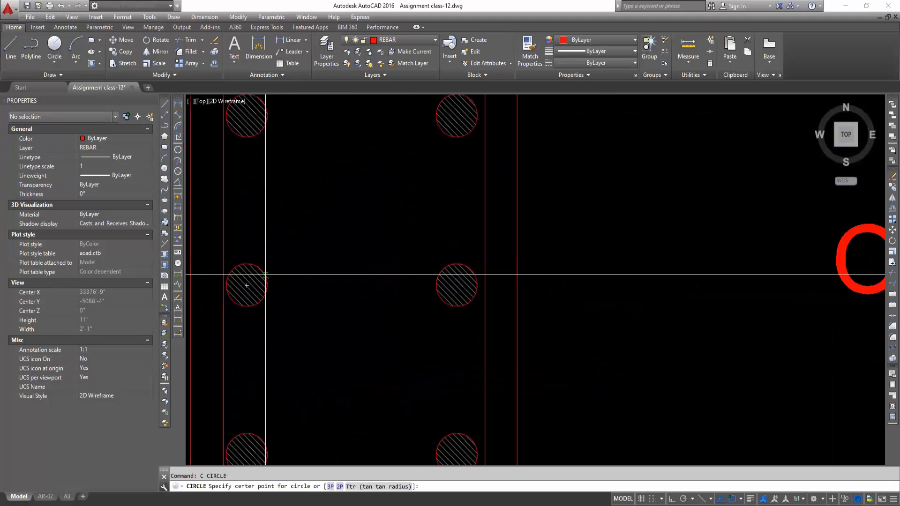
pyautogui.click(246, 286)
pyautogui.click(276, 309)
# Copy the circle onto the opposite bar dot in the left wall's inner row
pyautogui.scroll(-2, 279, 316)
pyautogui.write('co')
pyautogui.press('space')
pyautogui.click(260, 296)
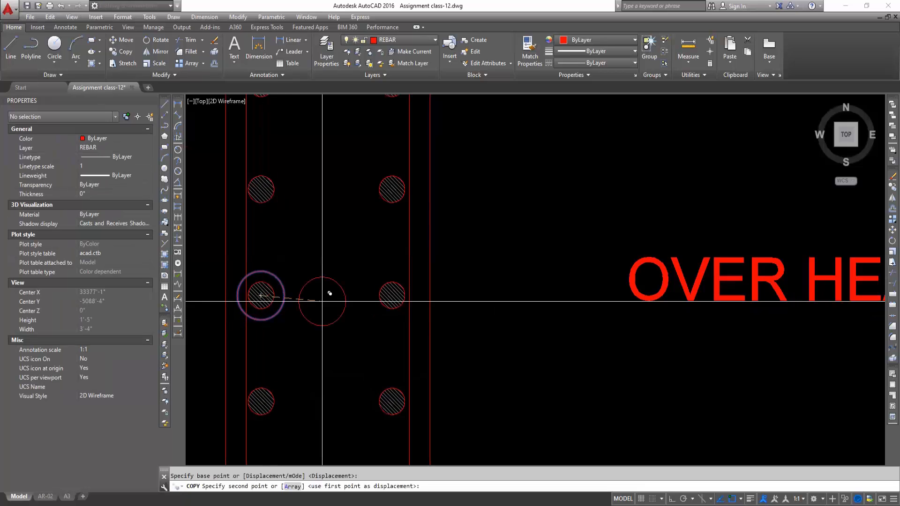
pyautogui.click(391, 296)
pyautogui.press('space')
# Draw a horizontal line connecting the two circles around the left wall's bars
pyautogui.scroll(-3, 412, 357)
pyautogui.write('l')
pyautogui.press('space')
pyautogui.click(283, 322)
pyautogui.click(336, 322)
pyautogui.press('Escape')
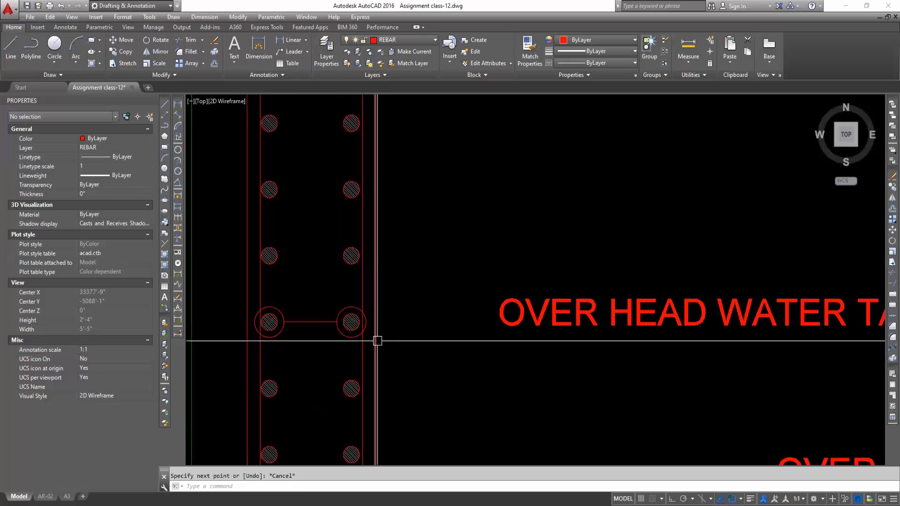
# Draw a horizontal line from the inner bar's circle to the start of the copied label
pyautogui.scroll(2, 375, 328)
pyautogui.press('space')
pyautogui.click(360, 316)
pyautogui.scroll(-5, 417, 366)
pyautogui.moveTo(442, 368); pyautogui.dragTo(347, 354, button='middle')
pyautogui.press('F8')
pyautogui.click(317, 354)
pyautogui.click(305, 310)
pyautogui.press('Escape')
pyautogui.write('MA')
pyautogui.press('Return')
pyautogui.click(336, 200)
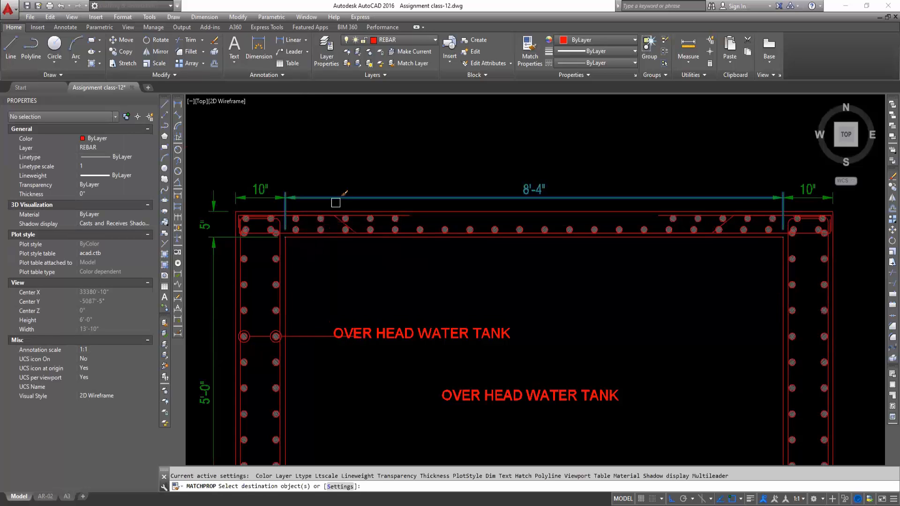
pyautogui.press('Escape')
# Erase the horizontal line between the inner bar's circle and the copied label
pyautogui.click(305, 337)
pyautogui.write('E')
pyautogui.press('Return')
# Draw a horizontal leader from the inner bar's circle to the start of the copied label
pyautogui.write('LE')
pyautogui.press('Return')
pyautogui.scroll(2, 283, 343)
pyautogui.click(280, 333)
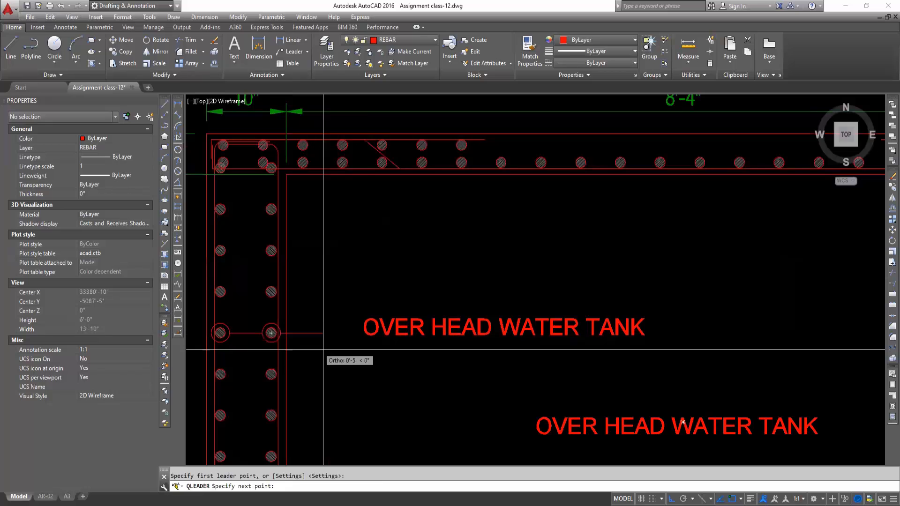
# Match the leader's properties to the tank's inner width dimension above the top slab
pyautogui.write('MA')
pyautogui.press('Return')
pyautogui.click(328, 112)
pyautogui.click(337, 333)
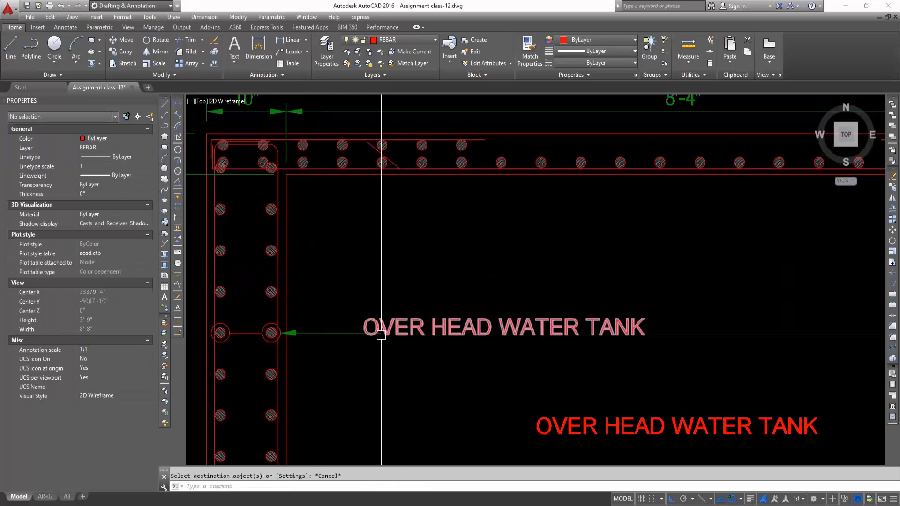
# Move the copied OVER HEAD WATER TANK label clear of the leader line, level with the leader's free end
pyautogui.press('Escape')
pyautogui.click(368, 324)
pyautogui.moveTo(398, 386); pyautogui.dragTo(399, 396, button='middle')
pyautogui.write('m')
pyautogui.press('Return')
pyautogui.click(383, 382)
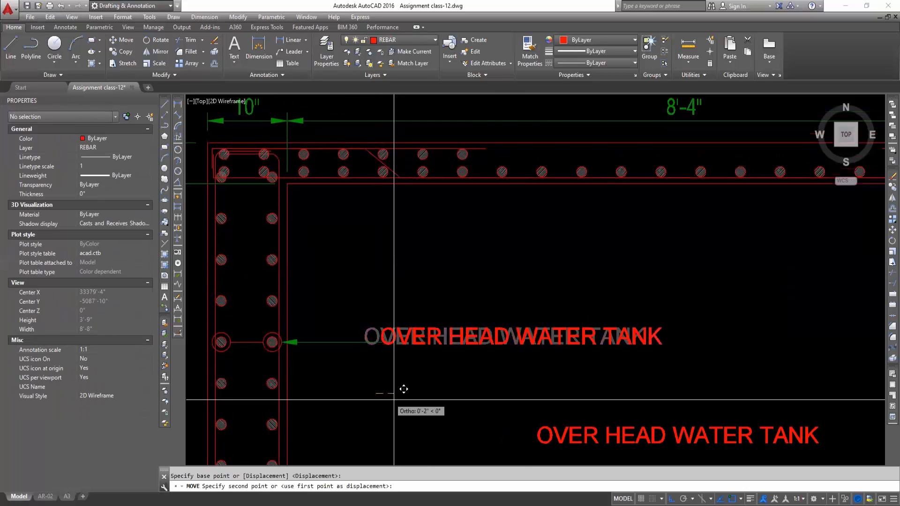
pyautogui.click(405, 389)
pyautogui.press('Escape')
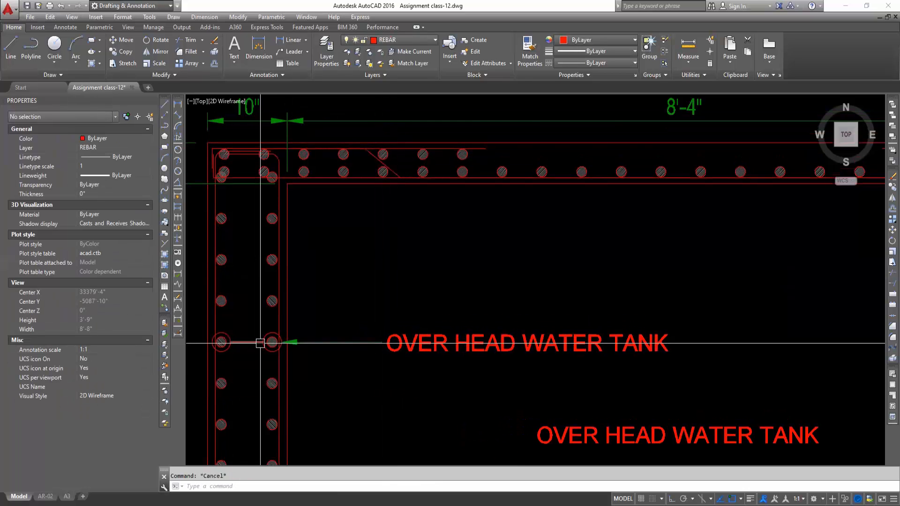
# Change the text of the label at the leader's end to "10mmØ @ 5" C/C"
pyautogui.click(394, 342)
pyautogui.doubleClick(404, 346)
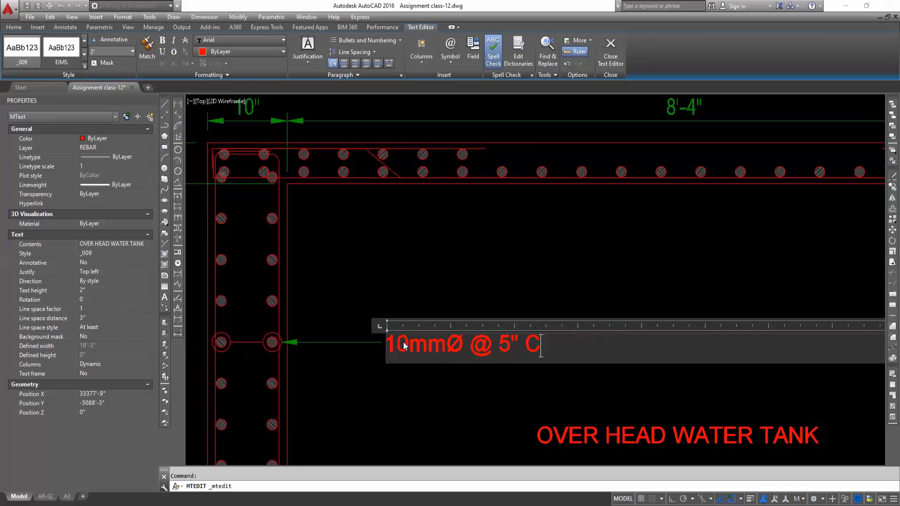
pyautogui.click(365, 385)
# Copy the wall bar's leader and its 10mmØ label directly below the originals
pyautogui.scroll(-2, 263, 262)
pyautogui.click(360, 331)
pyautogui.click(308, 357)
pyautogui.rightClick(308, 366)
pyautogui.click(202, 469)
pyautogui.click(300, 337)
pyautogui.click(294, 360)
pyautogui.press('Escape')
# Stretch the lower leader's arrow tip onto the left wall's inner vertical bar
pyautogui.scroll(4, 288, 333)
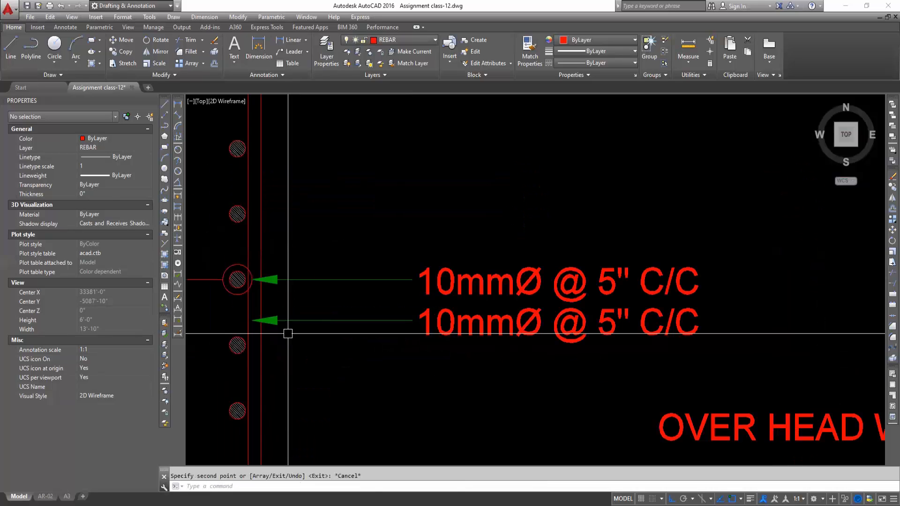
pyautogui.click(288, 329)
pyautogui.click(247, 321)
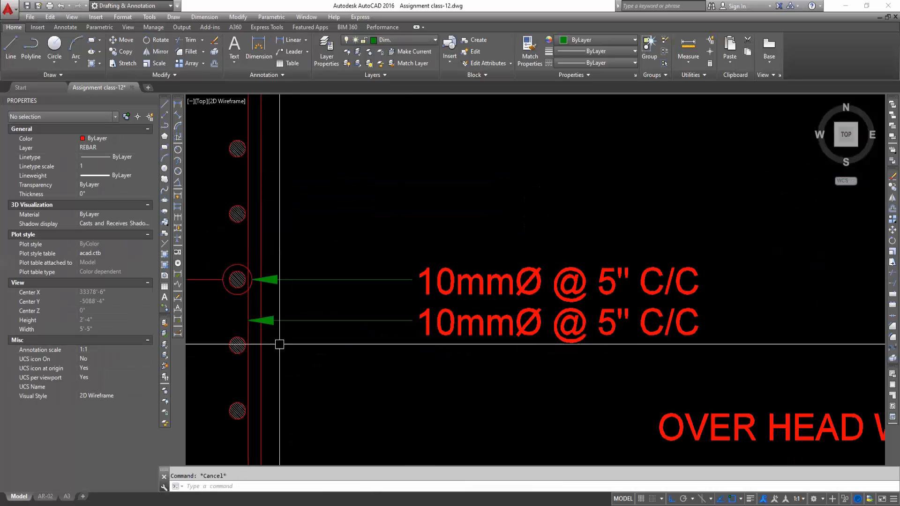
# Copy the lower leader so that its arrow tip points at the left wall's outer vertical bar
pyautogui.moveTo(301, 351); pyautogui.dragTo(357, 315, button='middle')
pyautogui.write('c')
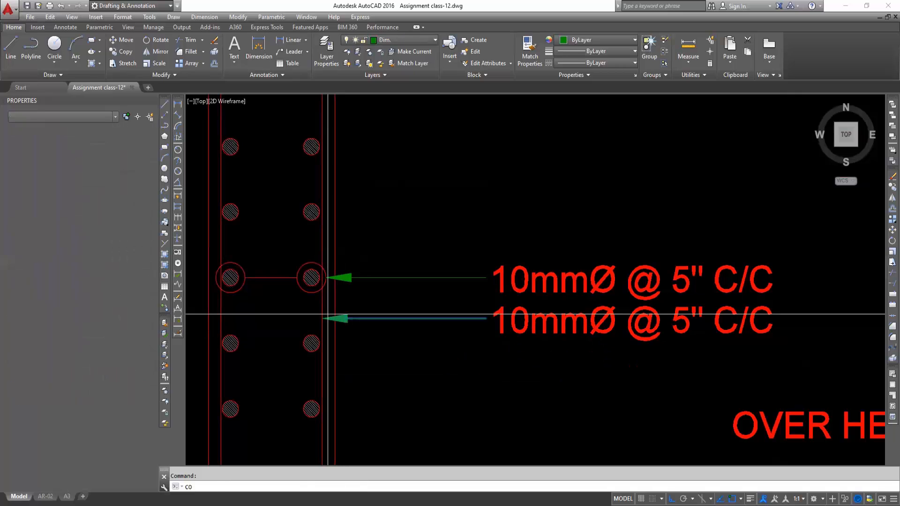
pyautogui.press('Return')
pyautogui.click(322, 318)
pyautogui.click(221, 302)
pyautogui.press('Escape')
pyautogui.scroll(-4, 246, 327)
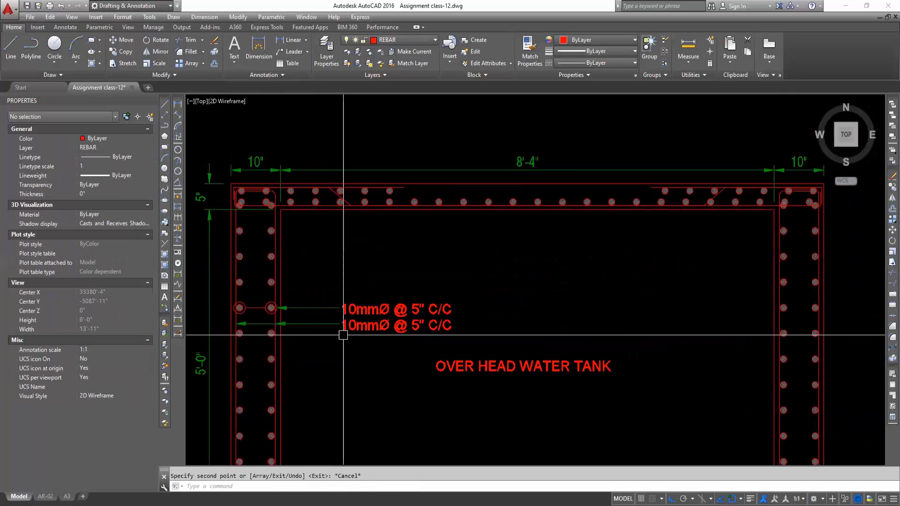
# Change the lower wall label to "12mmØ @ 5" C/C"
pyautogui.doubleClick(377, 330)
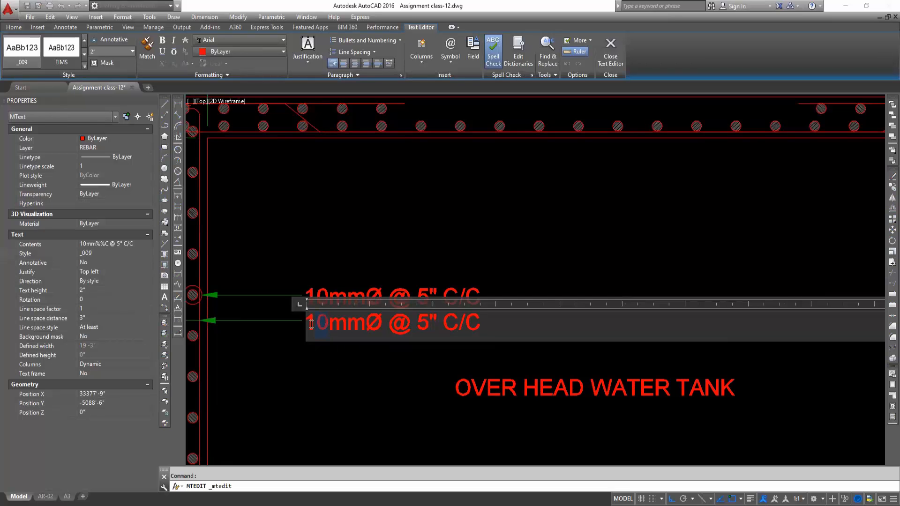
pyautogui.click(356, 361)
pyautogui.scroll(-5, 356, 360)
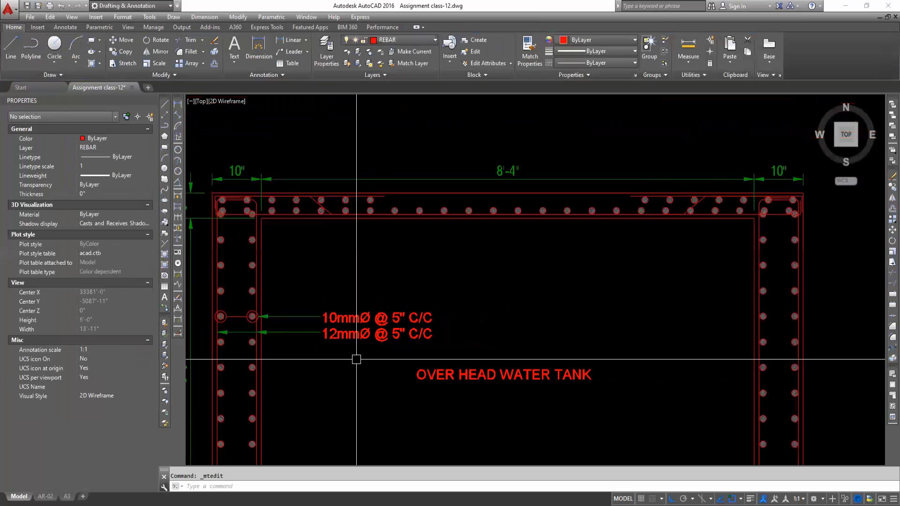
# Stretch the two wall labels and their leader ends closer to the left wall
pyautogui.click(462, 375)
pyautogui.click(444, 333)
pyautogui.press('Escape')
pyautogui.scroll(2, 396, 354)
pyautogui.click(394, 354)
pyautogui.click(358, 296)
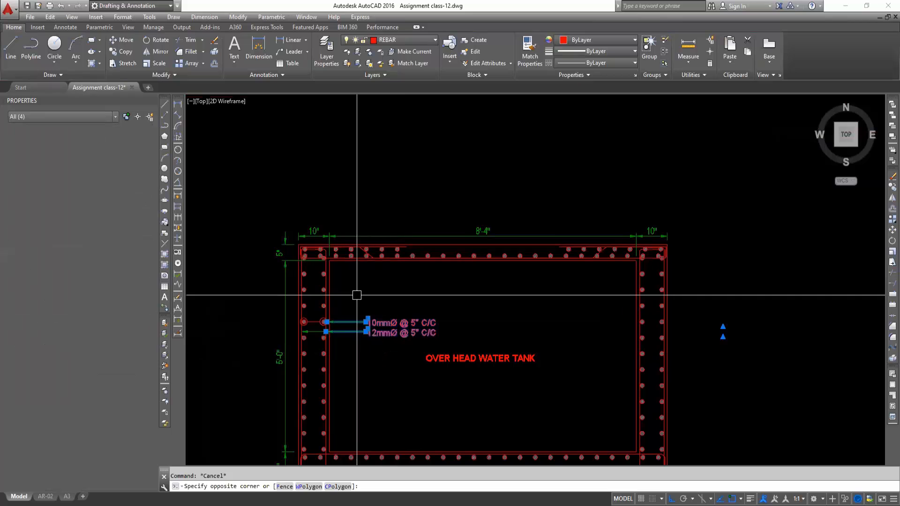
pyautogui.write('s')
pyautogui.scroll(2, 372, 294)
pyautogui.click(395, 298)
pyautogui.click(372, 305)
pyautogui.press('Escape')
# Mirror the left wall's bar labels, leaders and bar circles about the tank's vertical centreline, keeping the originals
pyautogui.click(372, 311)
pyautogui.click(322, 387)
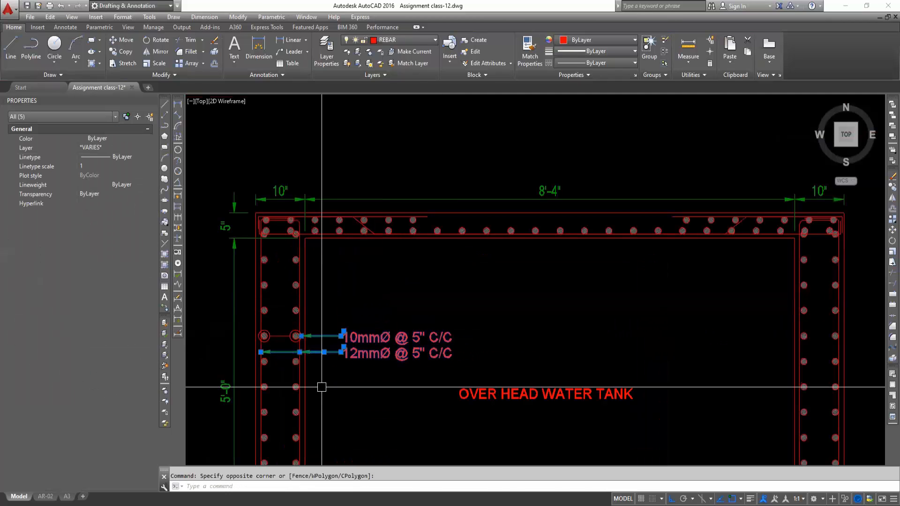
pyautogui.scroll(4, 263, 343)
pyautogui.click(214, 298)
pyautogui.click(379, 342)
pyautogui.scroll(-8, 378, 342)
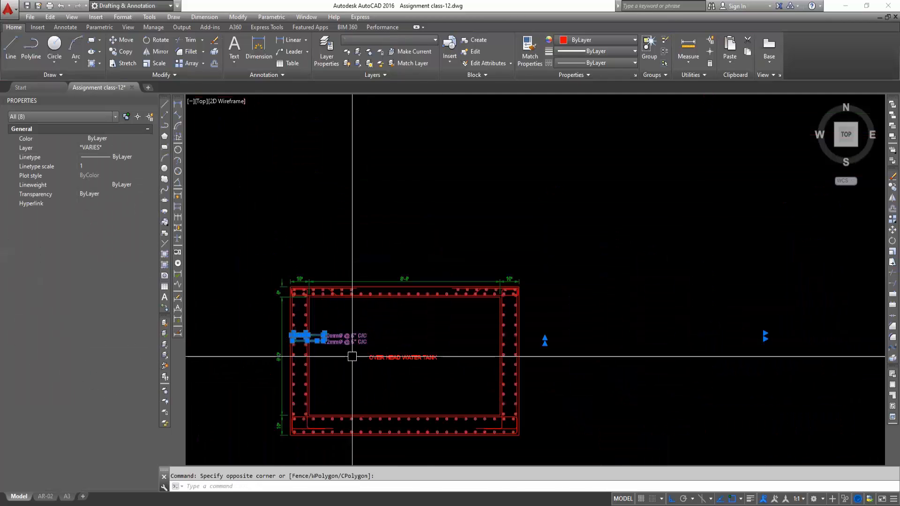
pyautogui.write('mi')
pyautogui.press('Return')
pyautogui.click(405, 294)
pyautogui.click(408, 352)
pyautogui.moveTo(382, 386); pyautogui.dragTo(364, 354, button='middle')
pyautogui.press('Return')
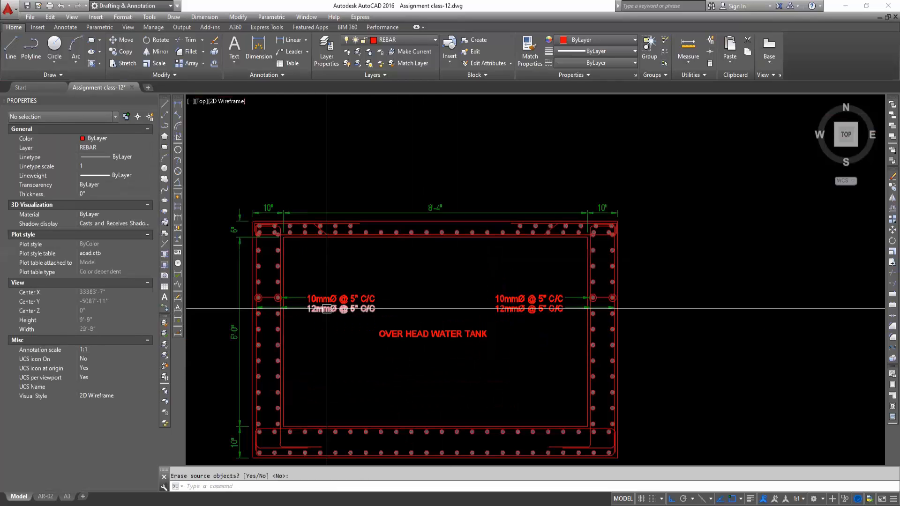
# Examine the tank section against the tank top slab plan and its reinforcement notes
pyautogui.scroll(-2, 311, 357)
pyautogui.scroll(1, 300, 357)
pyautogui.scroll(4, 290, 281)
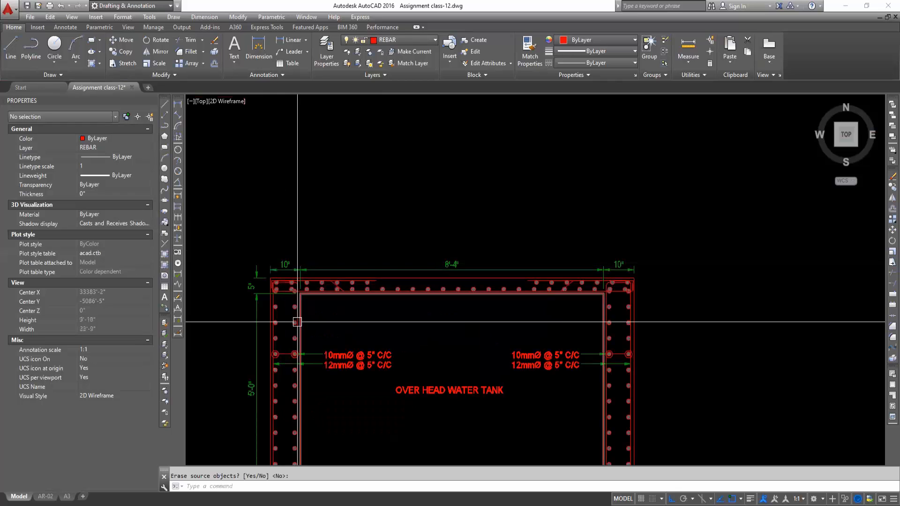
pyautogui.scroll(-9, 283, 268)
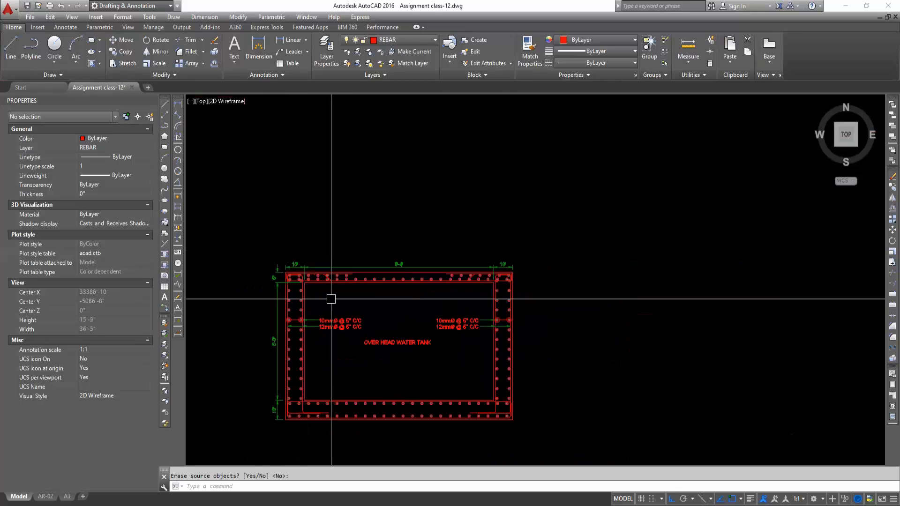
pyautogui.moveTo(326, 301); pyautogui.dragTo(346, 237, button='middle')
pyautogui.scroll(2, 318, 376)
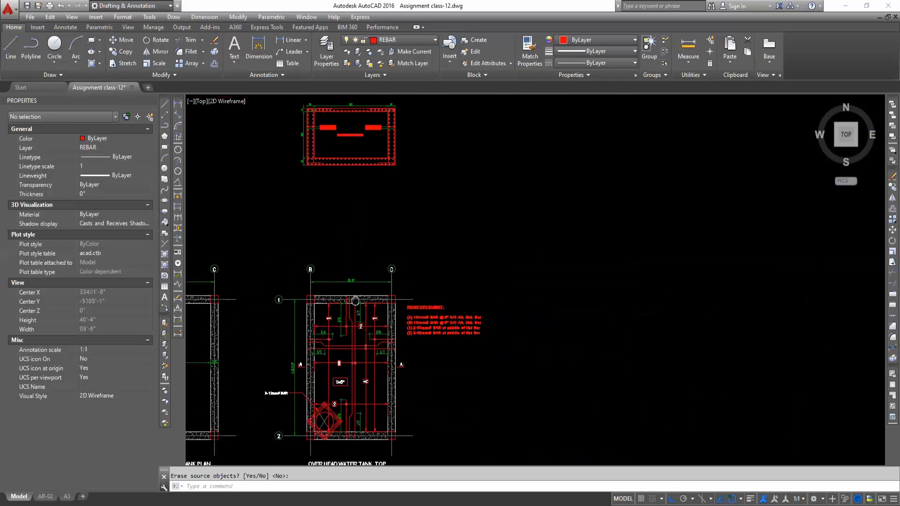
pyautogui.moveTo(355, 300); pyautogui.dragTo(353, 429, button='middle')
pyautogui.scroll(6, 347, 287)
pyautogui.moveTo(334, 286); pyautogui.dragTo(335, 399, button='middle')
pyautogui.scroll(-3, 338, 230)
pyautogui.moveTo(342, 309); pyautogui.dragTo(358, 185, button='middle')
pyautogui.scroll(2, 351, 336)
pyautogui.moveTo(351, 336); pyautogui.dragTo(360, 343, button='middle')
pyautogui.scroll(-3, 365, 319)
pyautogui.moveTo(367, 303); pyautogui.dragTo(365, 299, button='middle')
pyautogui.scroll(7, 327, 249)
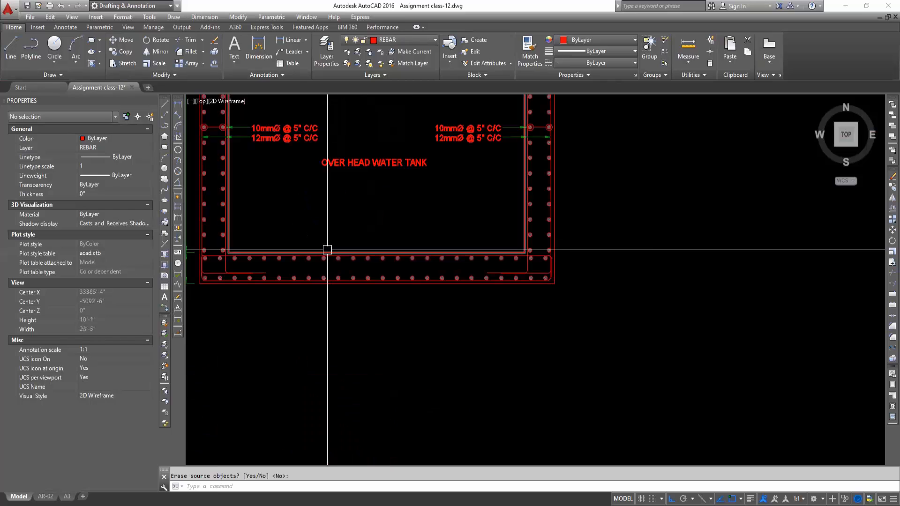
# Draw an angled leader from an upper bar of the bottom slab up into the tank, ending in a short horizontal landing
pyautogui.scroll(2, 327, 249)
pyautogui.press('Escape')
pyautogui.write('L')
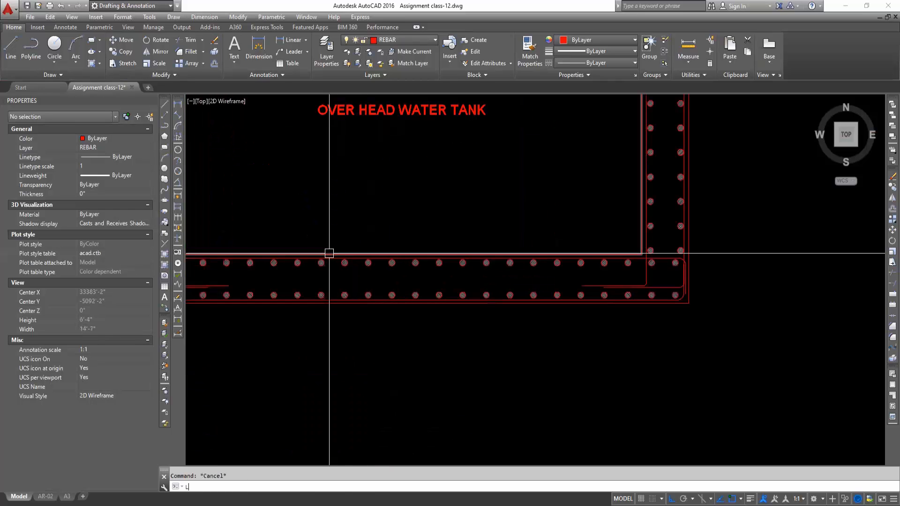
pyautogui.write('E')
pyautogui.press('Return')
pyautogui.scroll(2, 328, 253)
pyautogui.click(316, 261)
pyautogui.click(330, 182)
pyautogui.click(361, 185)
pyautogui.press('Escape')
pyautogui.scroll(-3, 338, 272)
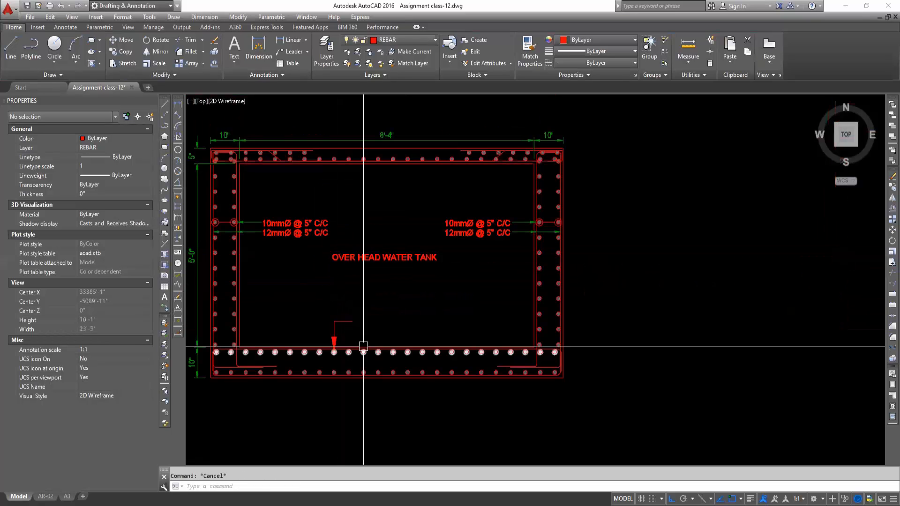
# Copy the left wall's 12mmØ label to the end of the bottom slab's leader
pyautogui.click(288, 233)
pyautogui.write('CO')
pyautogui.press('Return')
pyautogui.click(263, 236)
pyautogui.scroll(2, 362, 325)
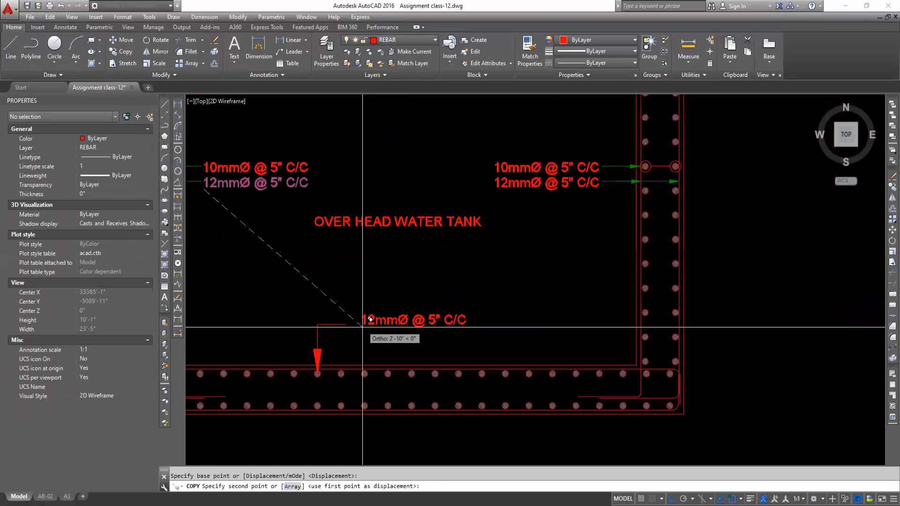
pyautogui.click(347, 331)
pyautogui.press('Escape')
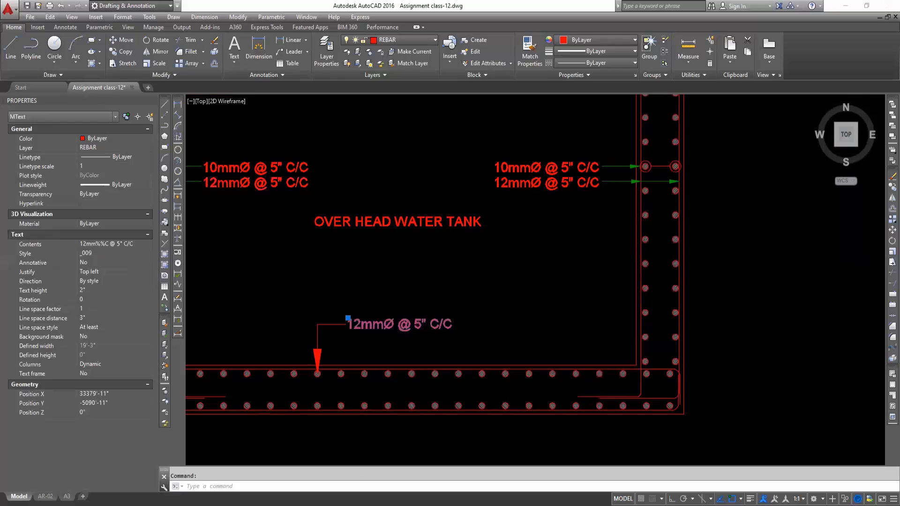
# Change the copied label at the bottom slab's leader to "BOTTOM SLAB REBAR"
pyautogui.doubleClick(366, 329)
pyautogui.write('BOTTOM')
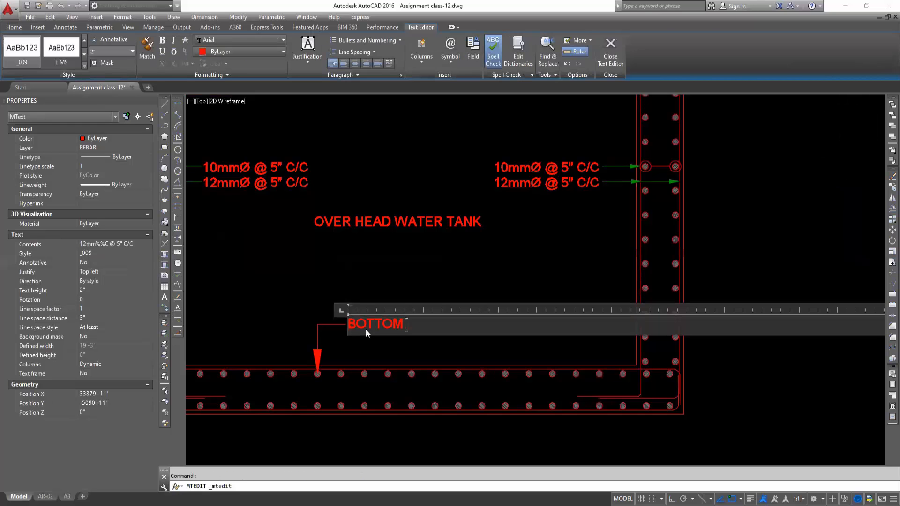
pyautogui.write(' SLAB RE')
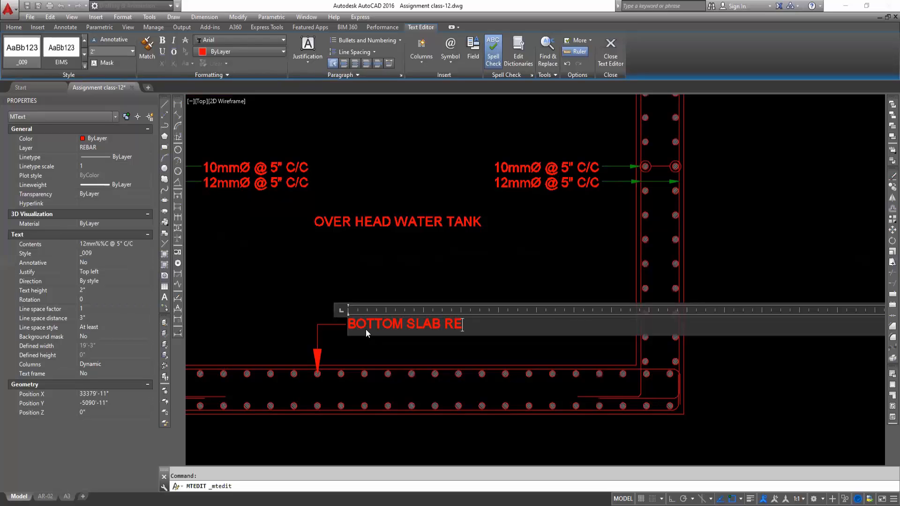
pyautogui.write('BAR')
pyautogui.click(378, 354)
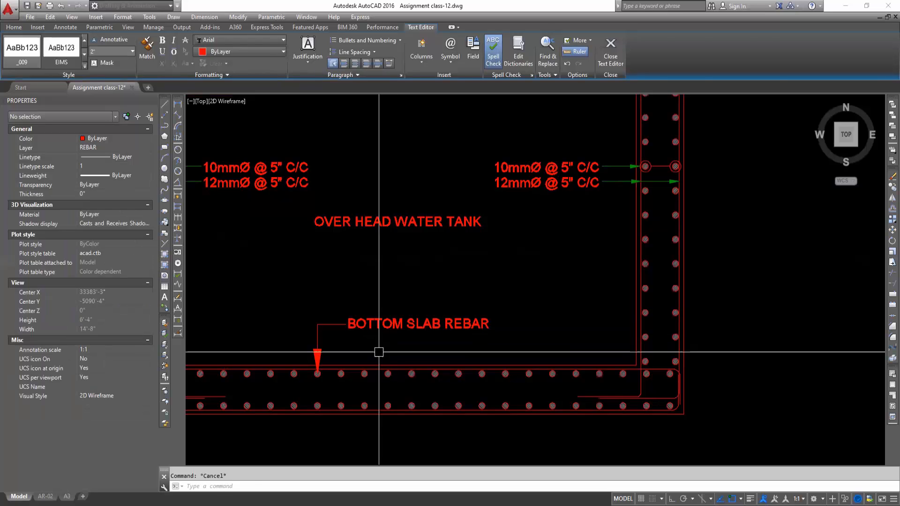
# Match the bottom slab leader's properties to the left wall's green leader
pyautogui.click(377, 304)
pyautogui.click(332, 342)
pyautogui.press('Escape')
pyautogui.write('ma')
pyautogui.press('Return')
pyautogui.moveTo(229, 230); pyautogui.dragTo(292, 237, button='middle')
pyautogui.click(255, 189)
pyautogui.click(396, 332)
pyautogui.press('Escape')
# Copy the bottom slab's label and leader above the top slab, with the arrow pointing down at its bars
pyautogui.click(440, 307)
pyautogui.click(393, 351)
pyautogui.write('co')
pyautogui.press('Return')
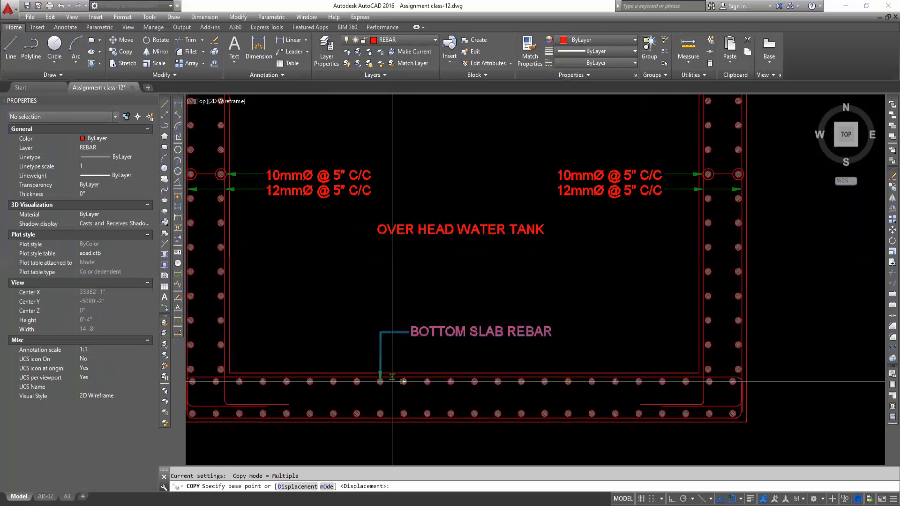
pyautogui.scroll(-3, 367, 275)
pyautogui.scroll(8, 370, 282)
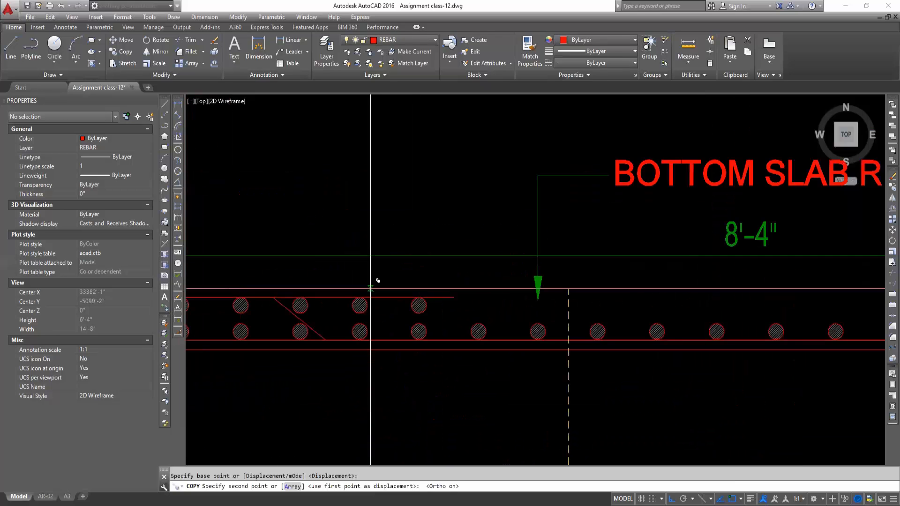
pyautogui.press('F8')
pyautogui.click(375, 297)
pyautogui.press('Escape')
# Stretch the copied leader's arrow tip onto the upper bar of the top slab
pyautogui.click(345, 293)
pyautogui.click(344, 309)
pyautogui.click(344, 297)
pyautogui.press('Escape')
# Change the copied label above the top slab to "TOP SLAB REBAR"
pyautogui.scroll(-4, 372, 304)
pyautogui.moveTo(410, 308); pyautogui.dragTo(386, 290, button='middle')
pyautogui.click(384, 242)
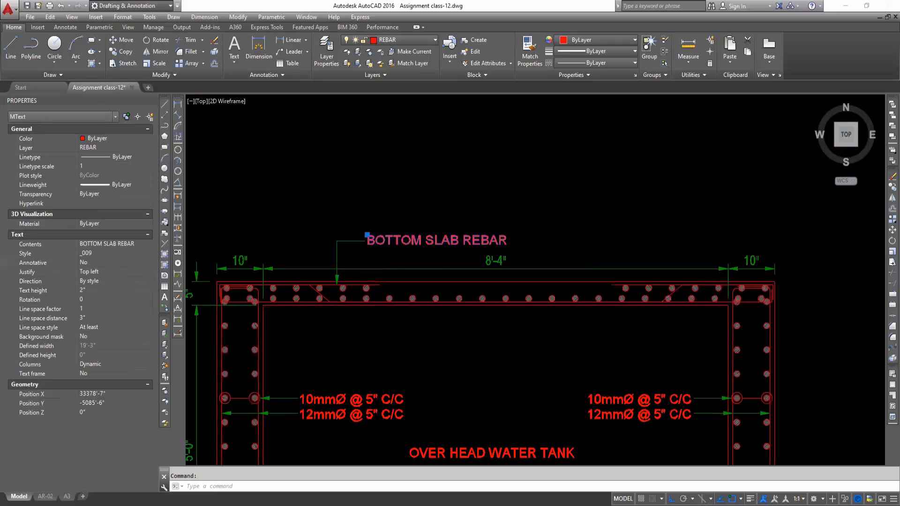
pyautogui.doubleClick(389, 240)
pyautogui.write('TOP')
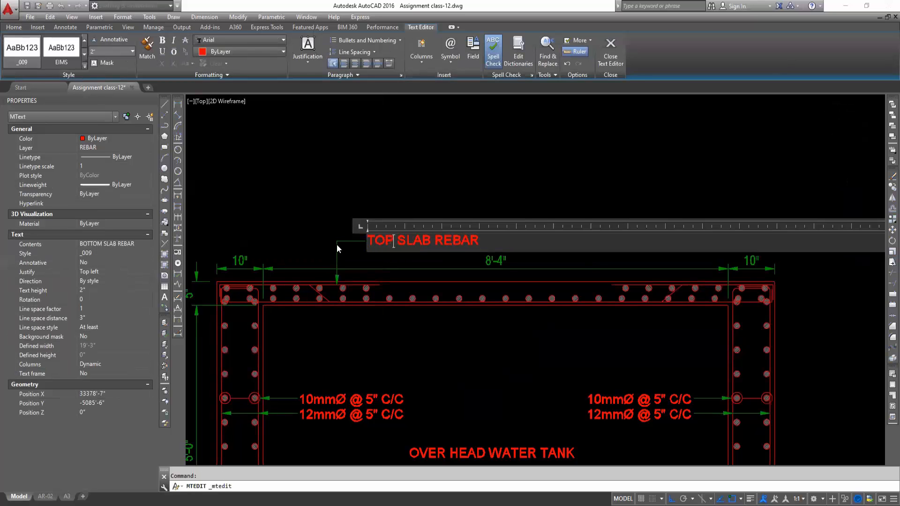